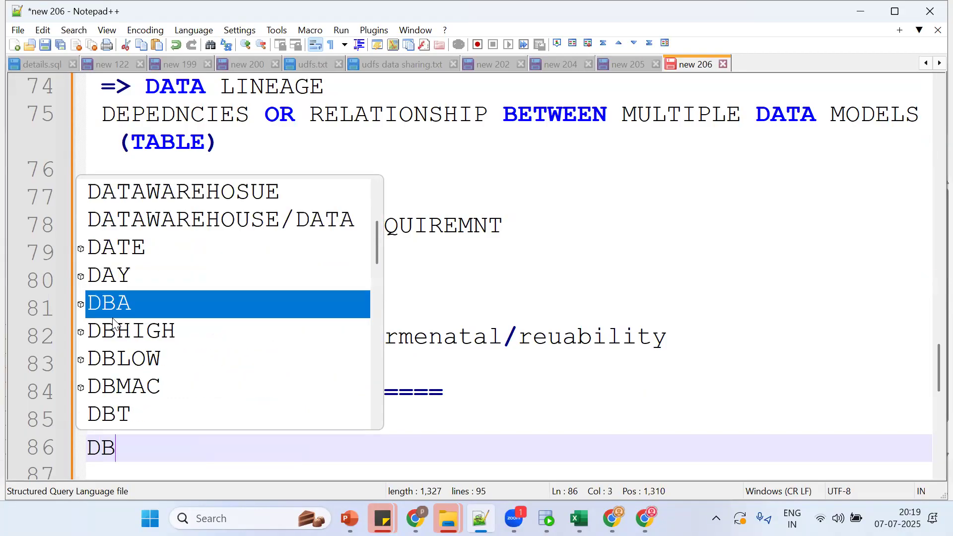
Step: Type the note 'DBT => SNOWFLAKE' on line 86 of the Notepad++ notes file
type("SNOWFLAKE")
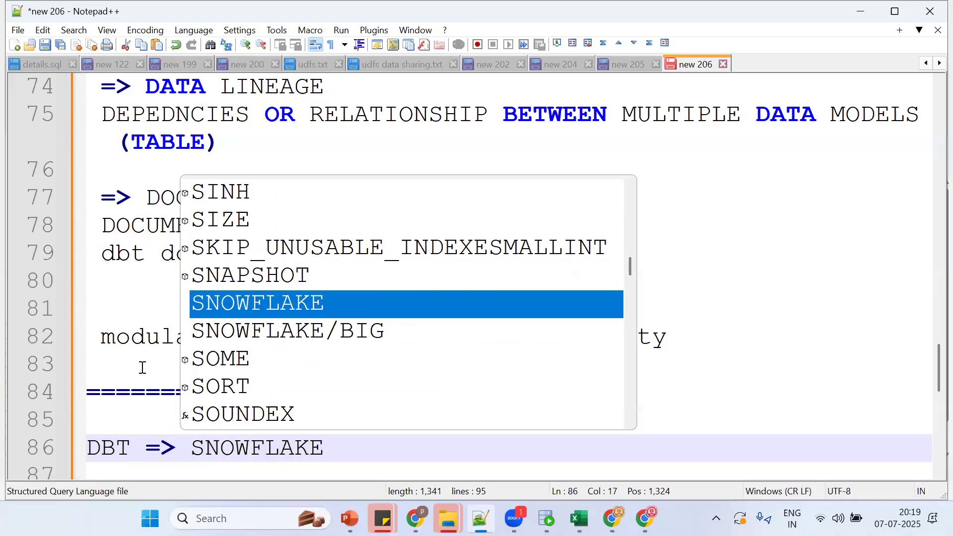
mouse_move(611, 519)
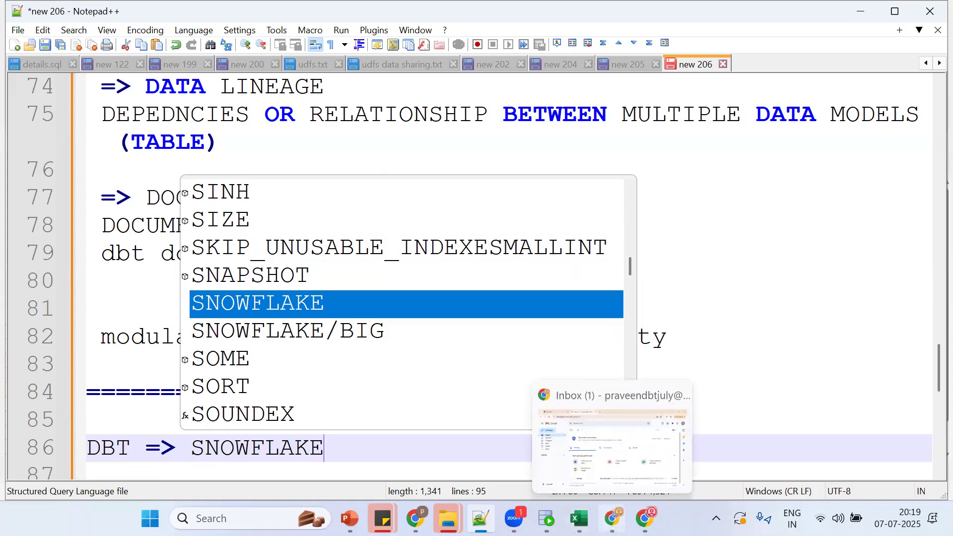
left_click(611, 407)
Step: In a new Chrome tab, search for 'dbt cloud login' and open the dbt Labs homepage result
key("ctrl+t")
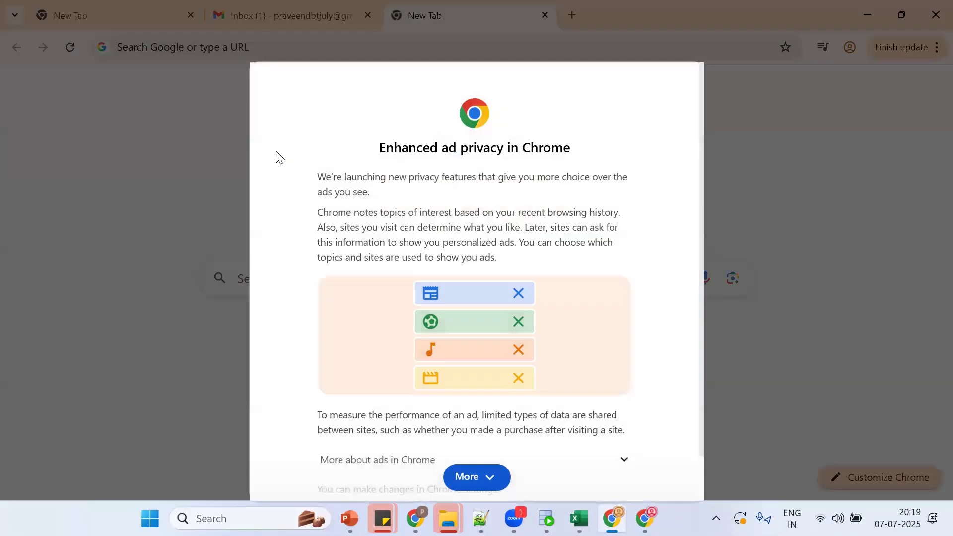
left_click(476, 477)
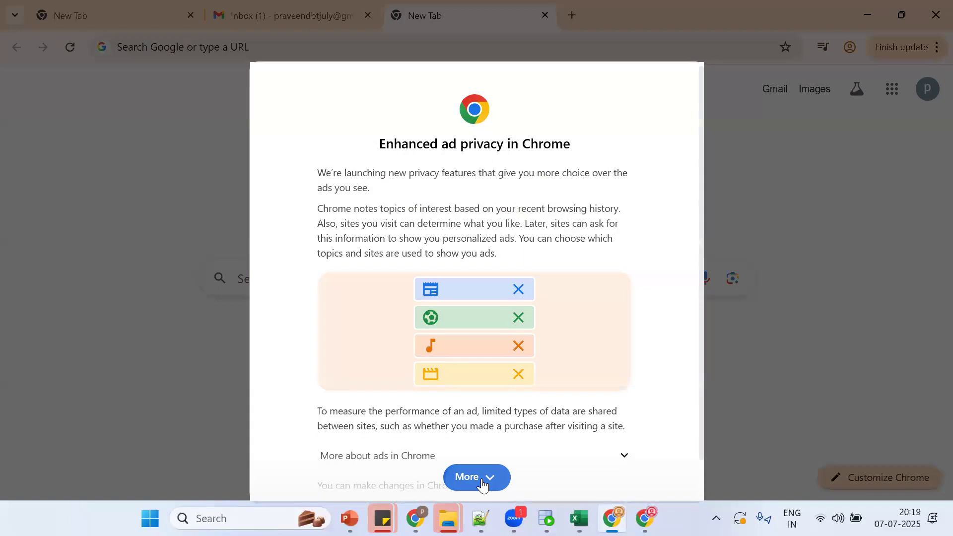
left_click(601, 478)
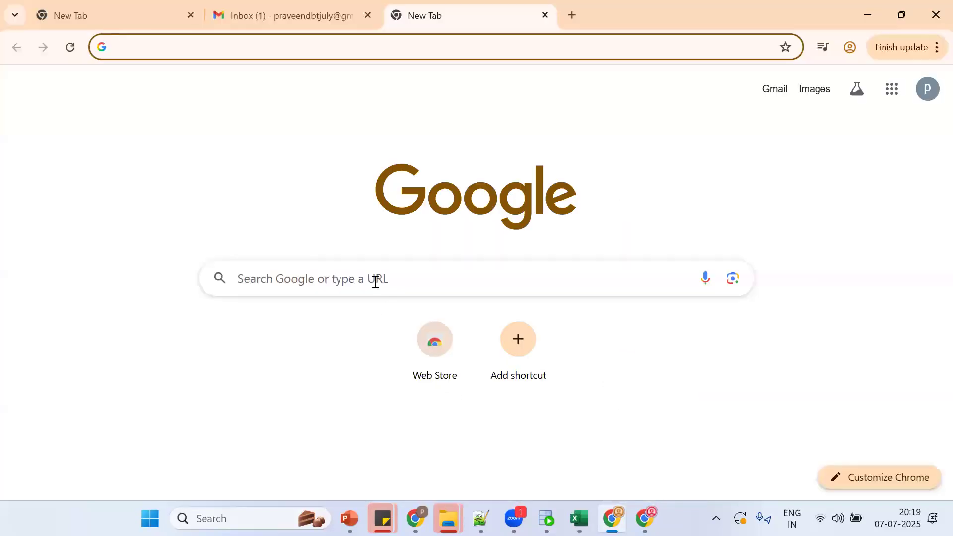
type("dbt cl")
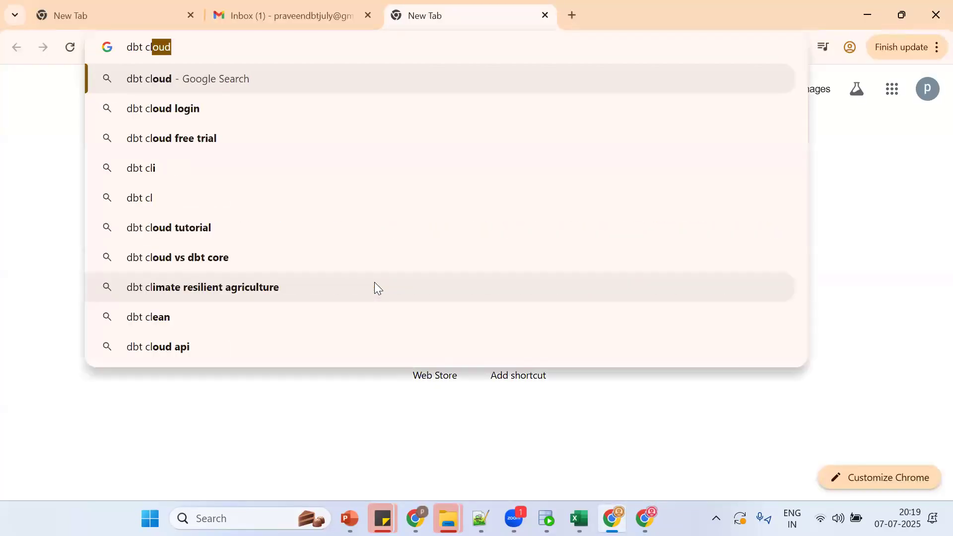
key("Down")
key("Return")
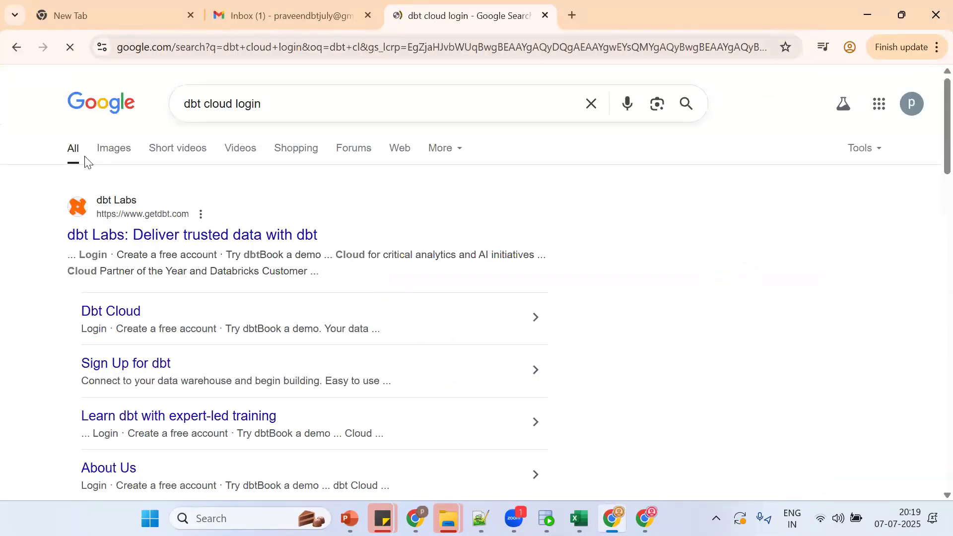
left_click(157, 236)
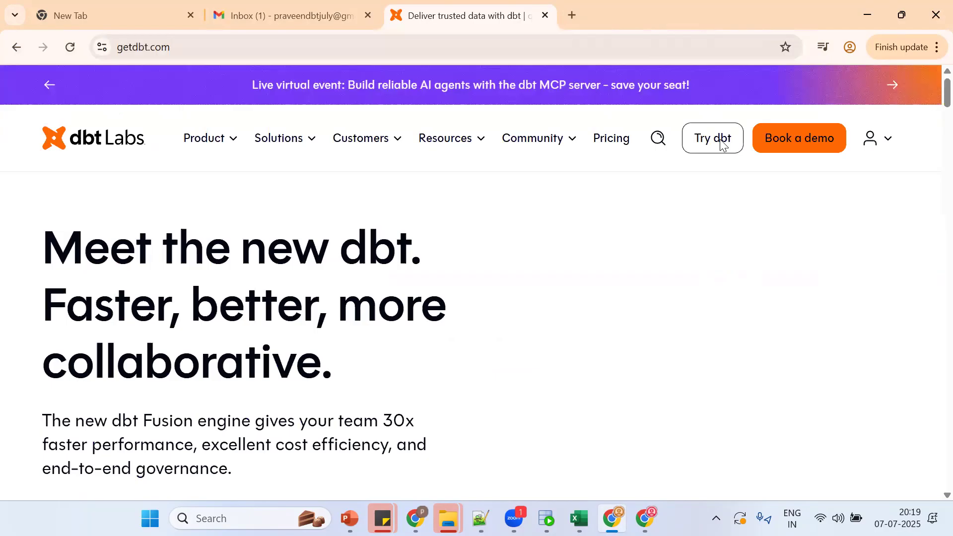
Step: On the Try dbt sign-up form, fill in the e-mail address copied from the Google account in Gmail
left_click(704, 138)
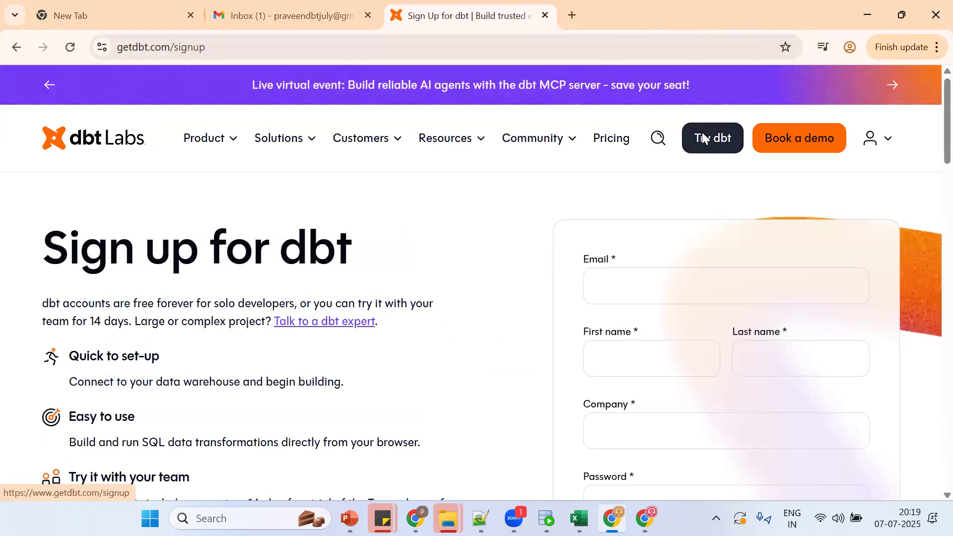
left_click(612, 273)
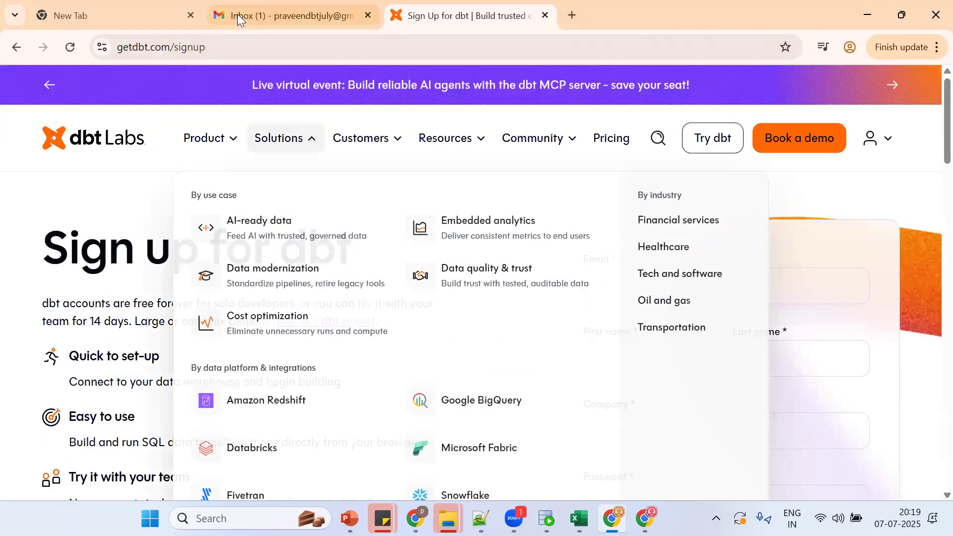
left_click(237, 15)
left_click(927, 92)
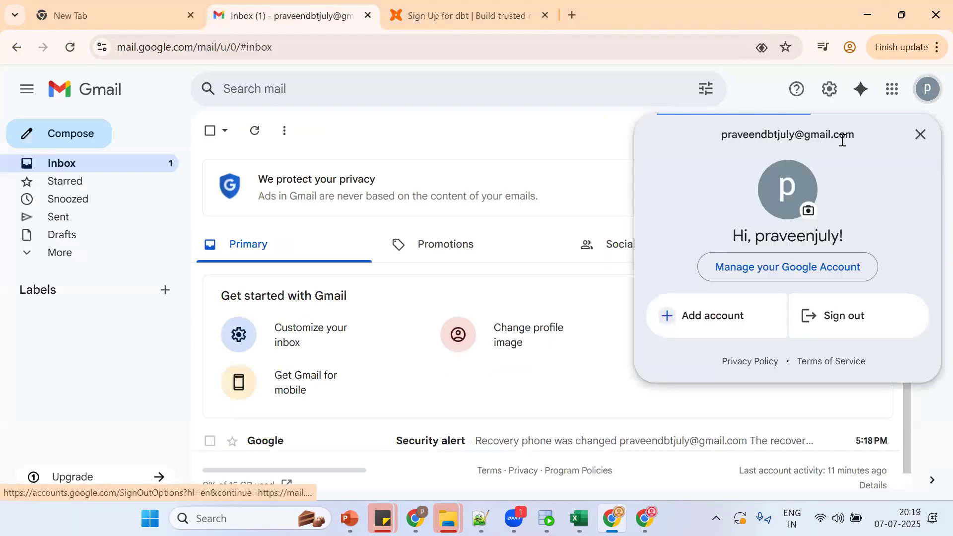
triple_click(807, 137)
key("ctrl+c")
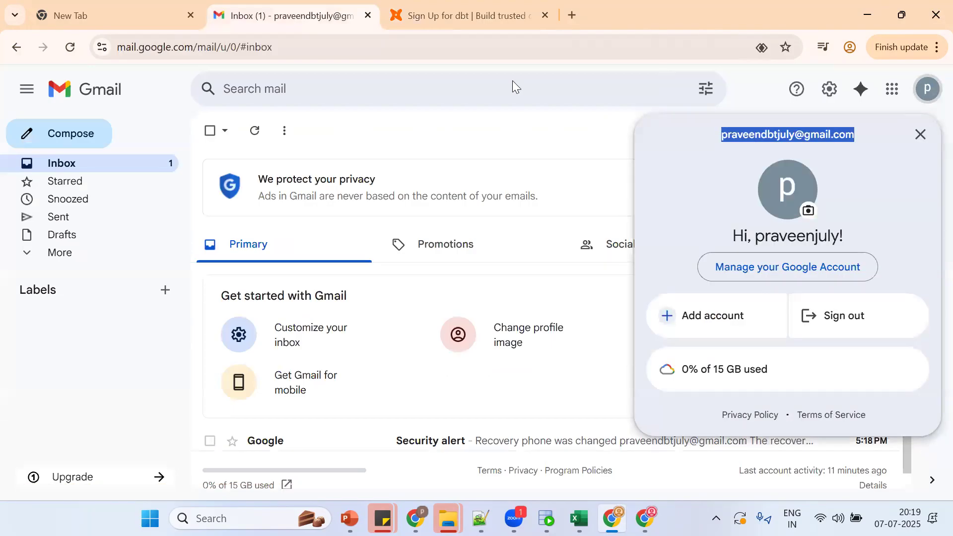
key("ctrl+Tab")
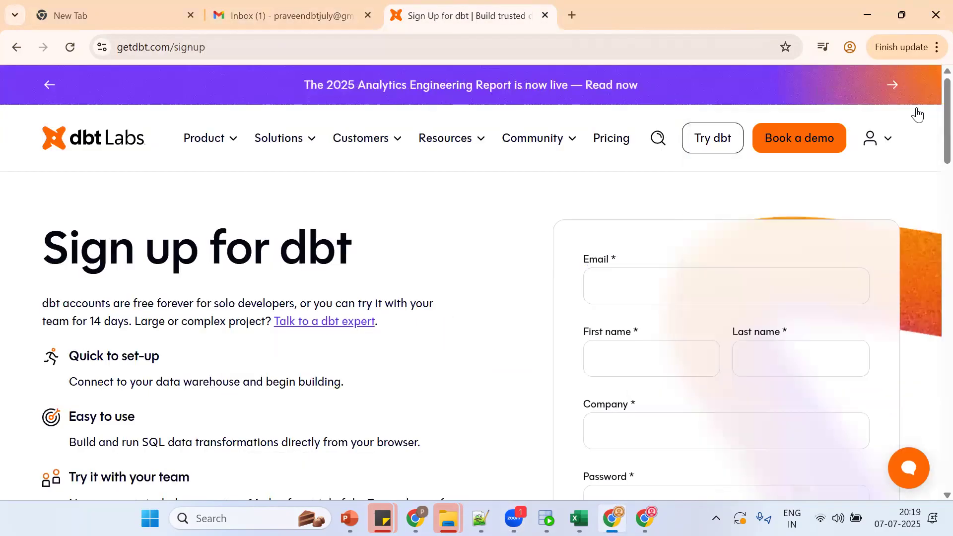
left_click(673, 292)
key("ctrl+v")
Step: Fill in the first and last name fields and set the company to 'abc'
left_click(632, 358)
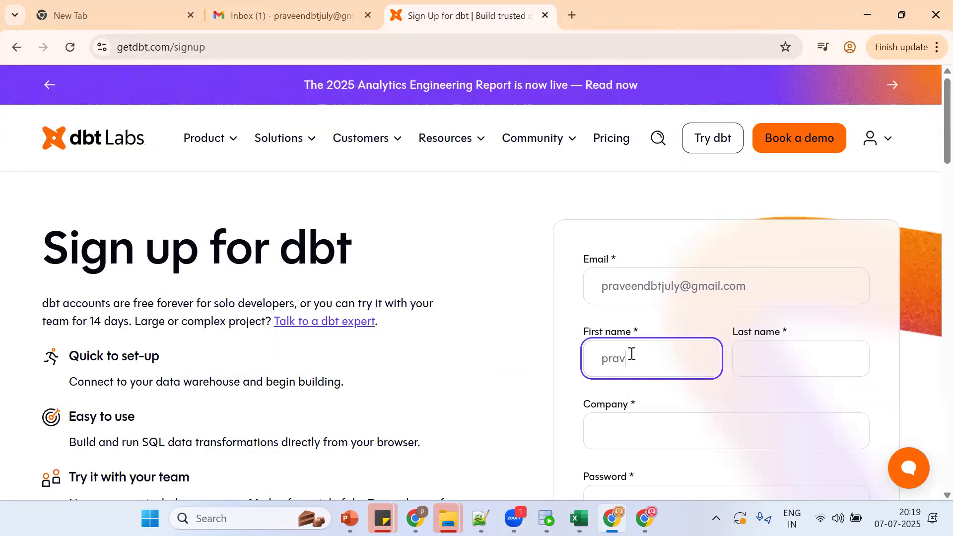
key("Tab")
type("dbt")
left_click(617, 429)
type("abc")
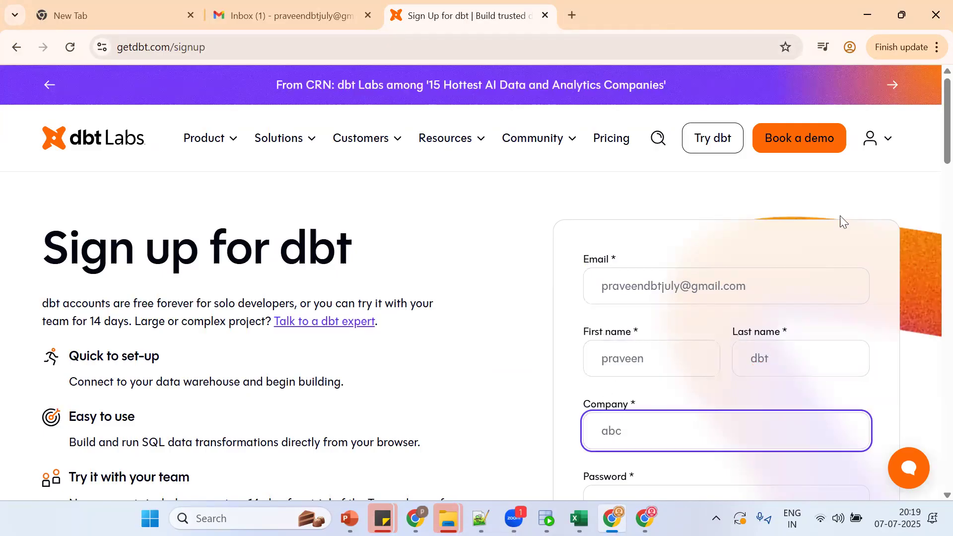
scroll(929, 212, "down", 6)
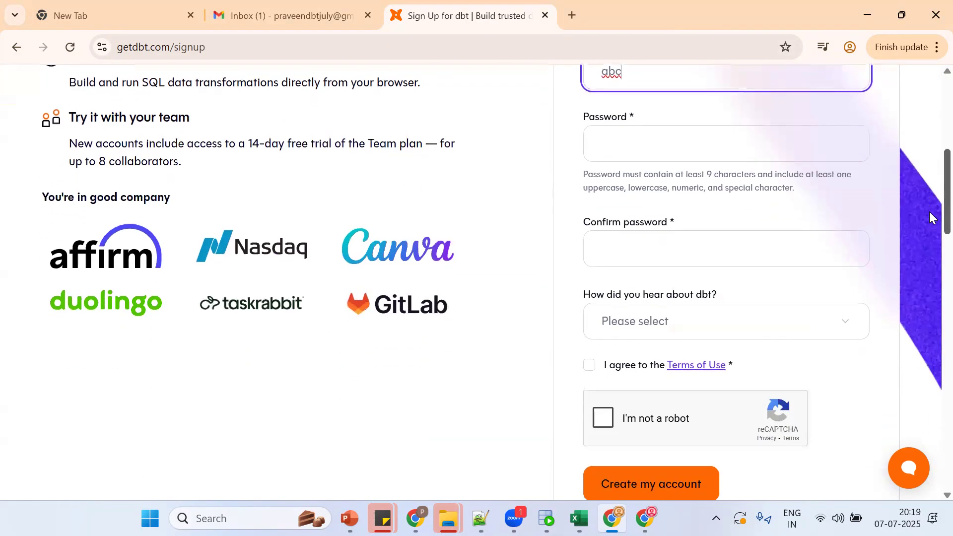
Step: Enter the account password in both the Password and Confirm password fields
left_click(609, 158)
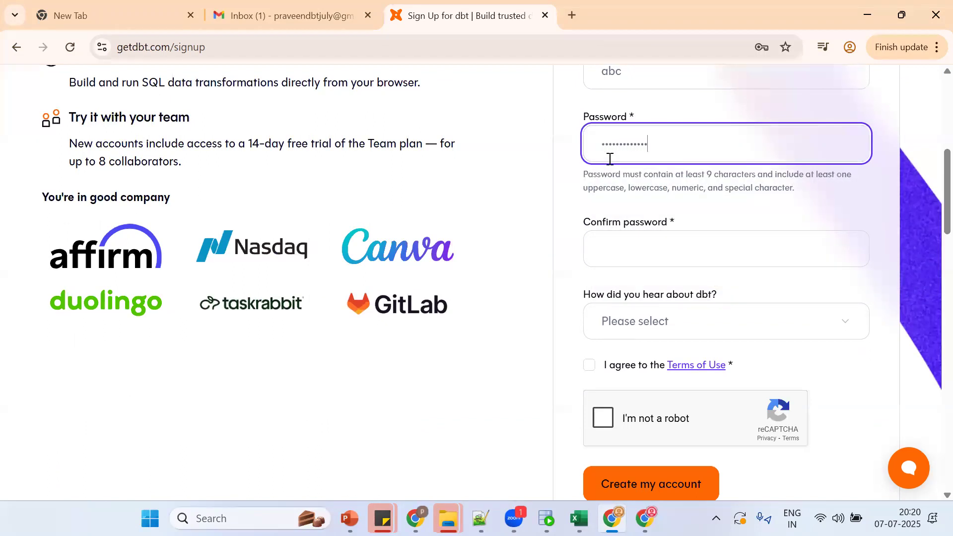
key("Tab")
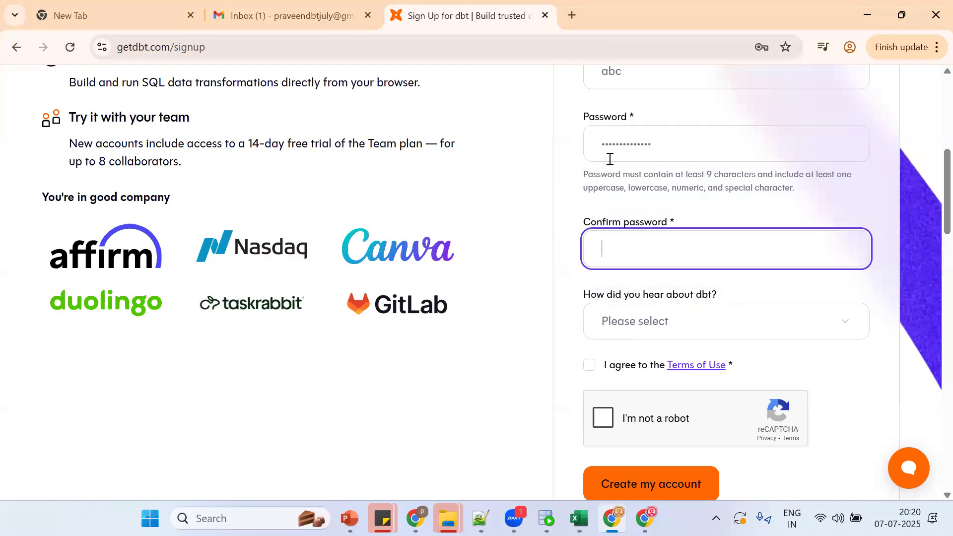
left_click(578, 81)
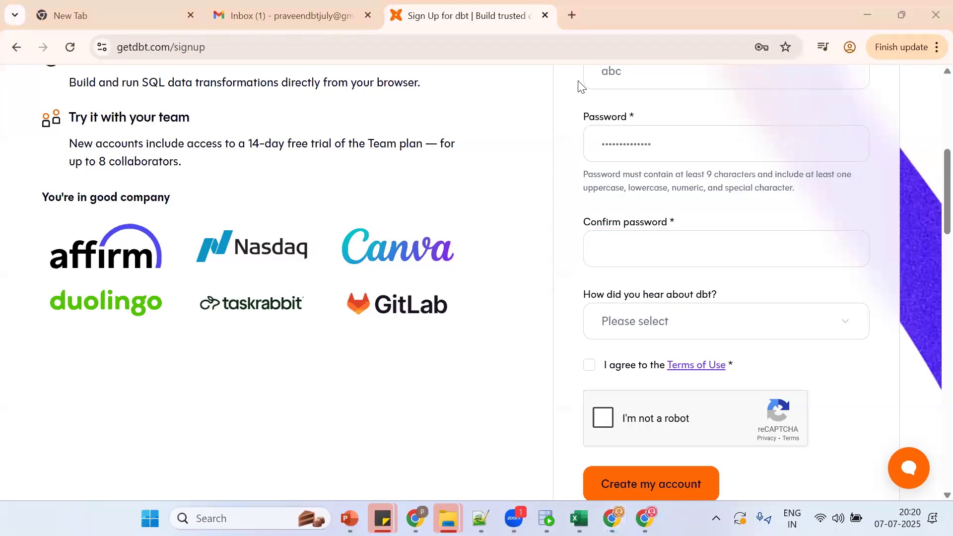
left_click(625, 253)
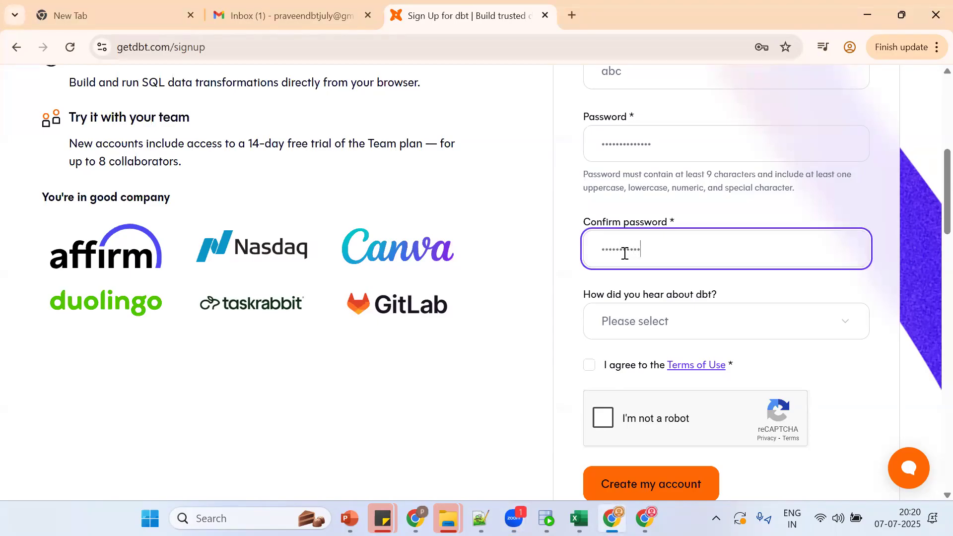
Step: Pass the reCAPTCHA, accept the Terms, choose Software vendor, and submit to create the account
left_click(607, 418)
left_click(590, 366)
left_click(640, 323)
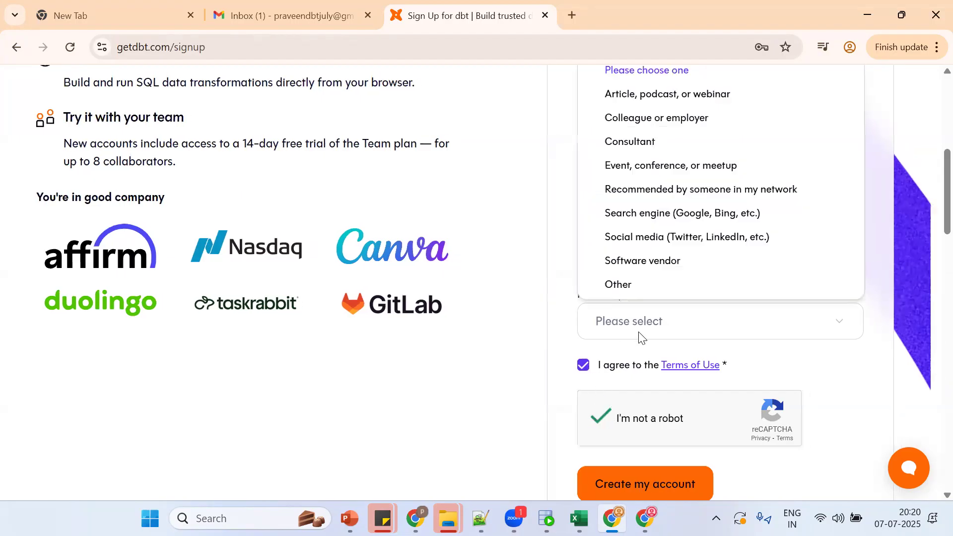
left_click(635, 258)
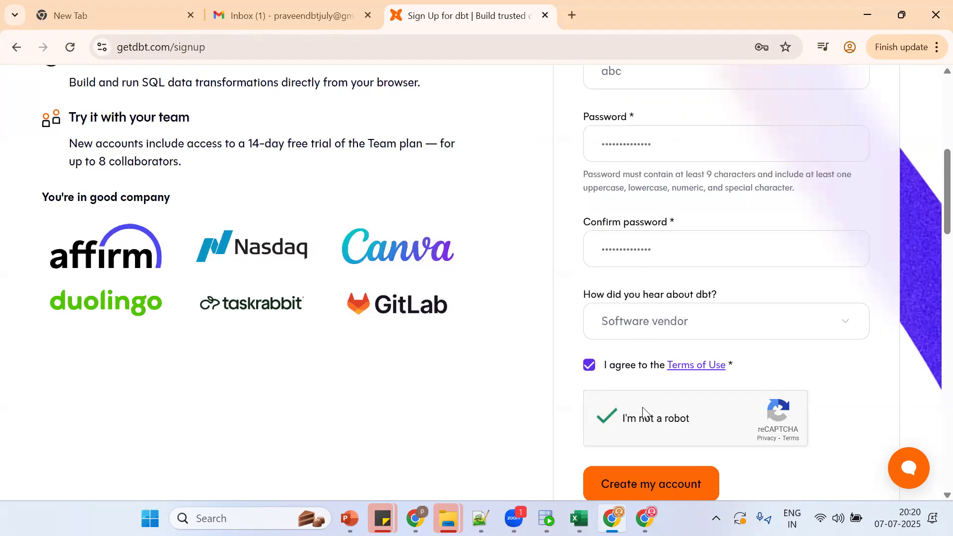
left_click(648, 481)
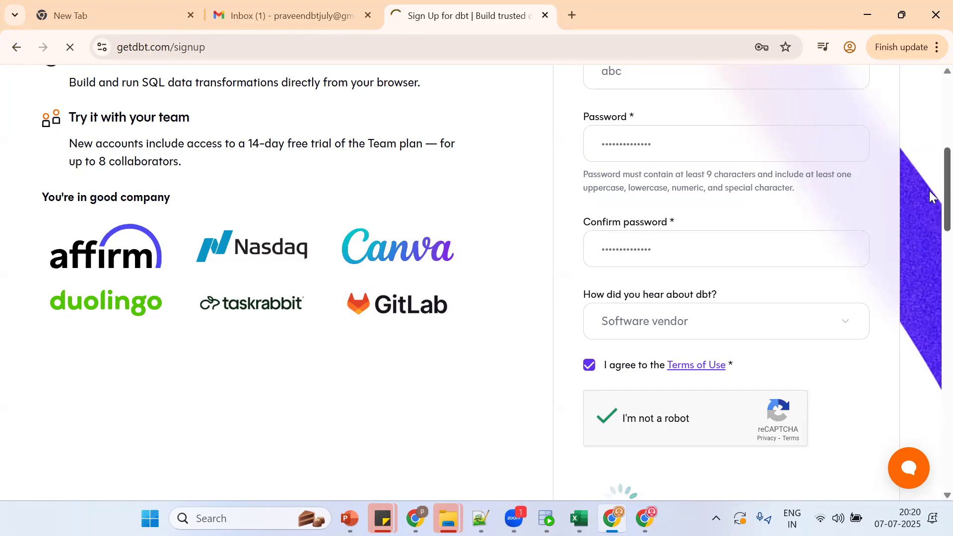
scroll(928, 193, "down", 3)
scroll(929, 157, "up", 1)
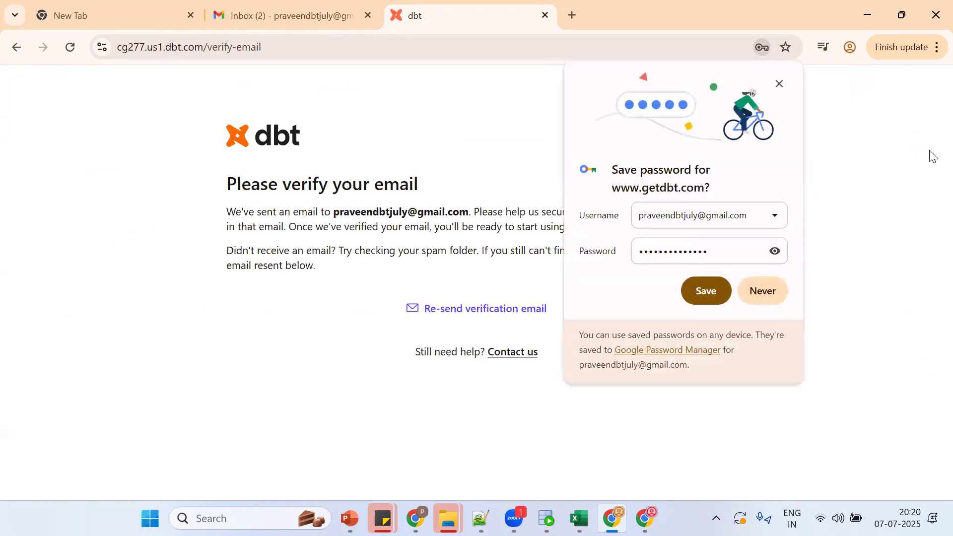
Step: Save the new password in Chrome, then verify the address through the dbt Cloud email in Gmail
left_click(695, 287)
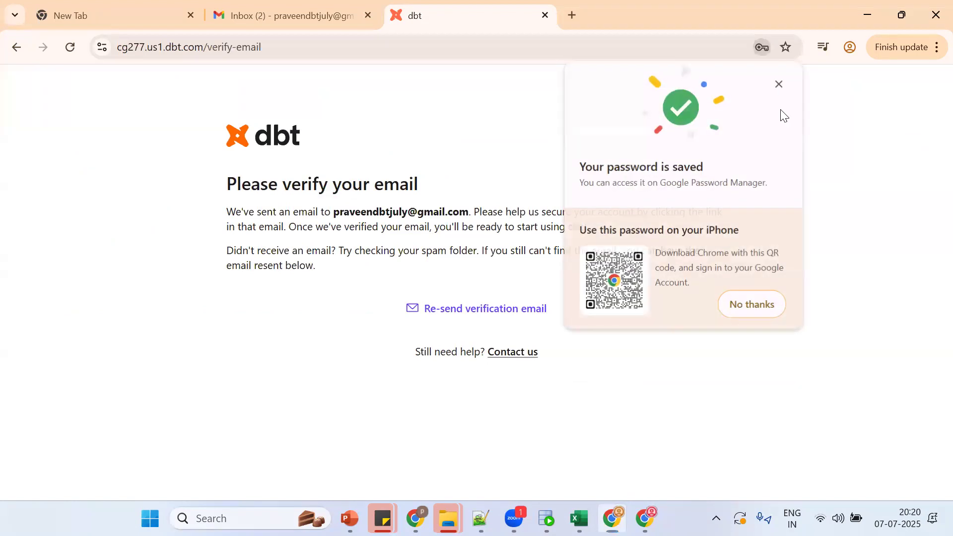
left_click(288, 15)
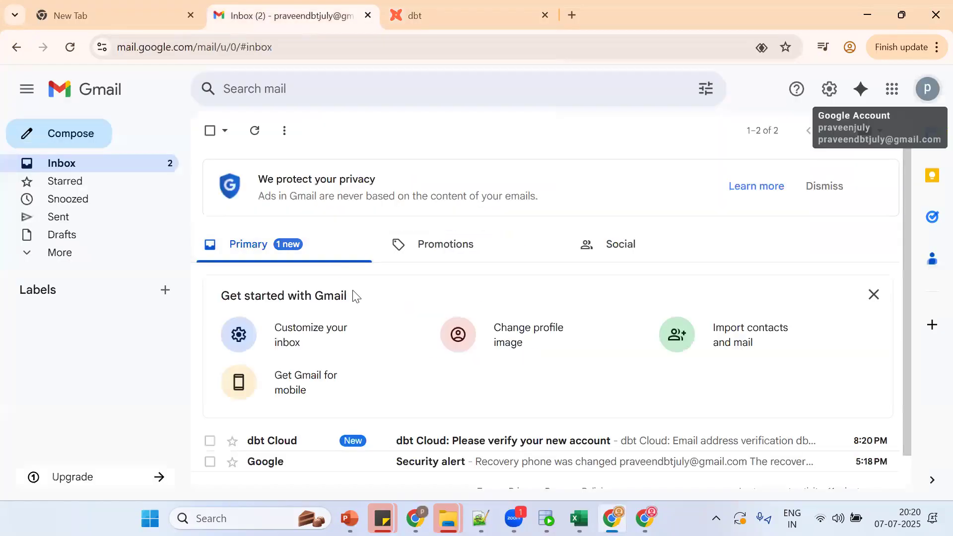
left_click(402, 441)
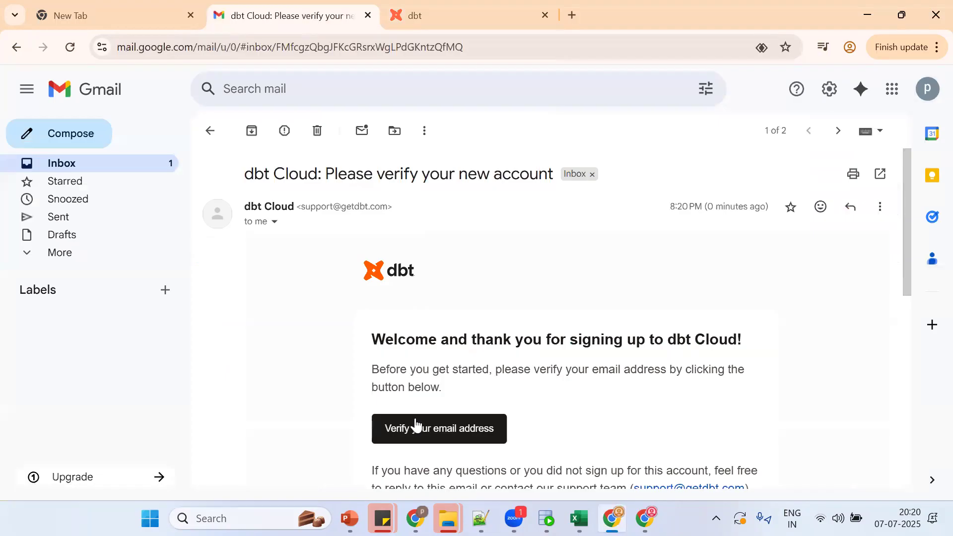
left_click(416, 425)
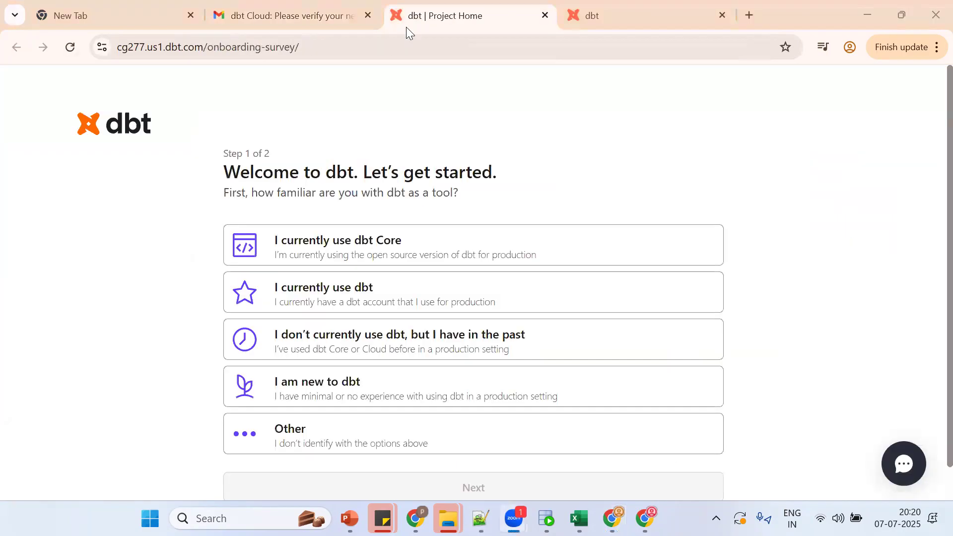
Step: Complete the onboarding survey as new to dbt, with exploring features as the goal
left_click(362, 398)
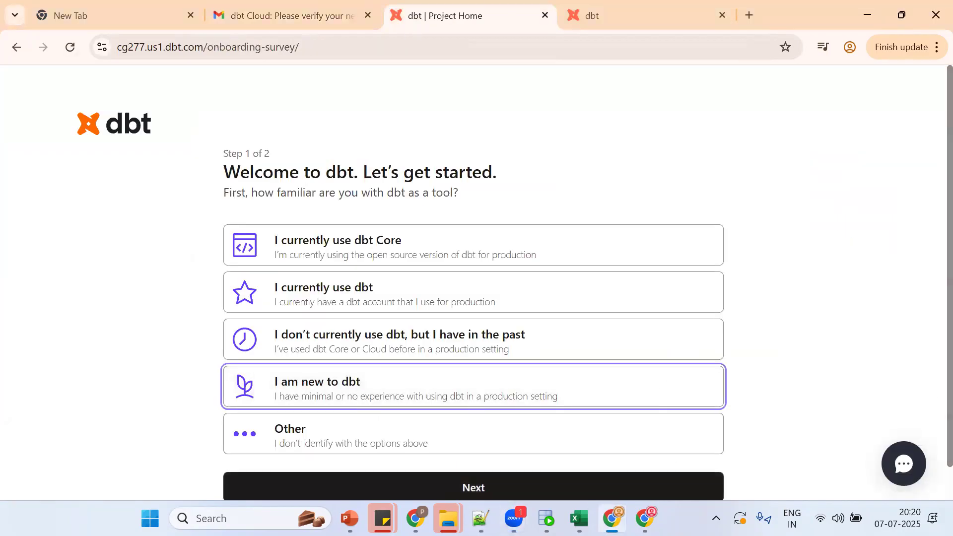
left_click(504, 486)
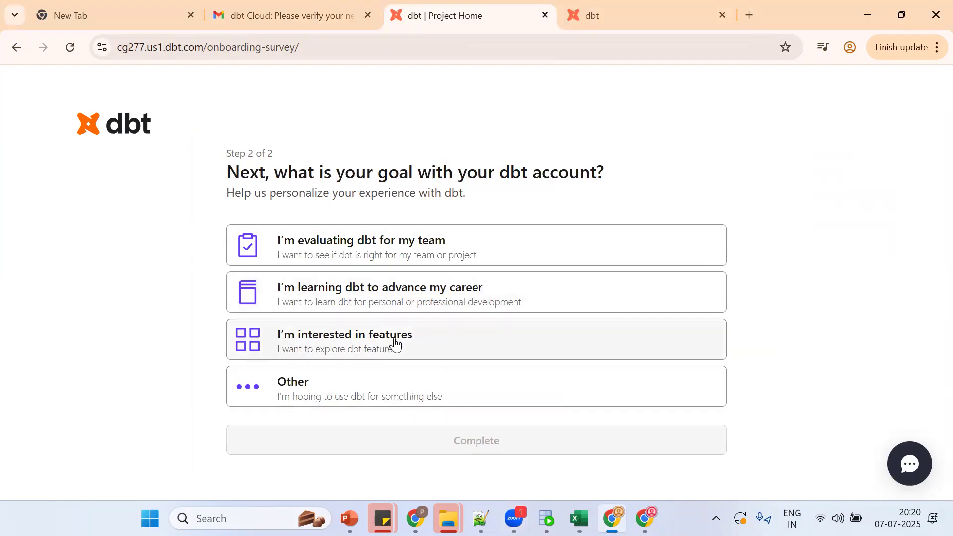
left_click(395, 344)
left_click(421, 447)
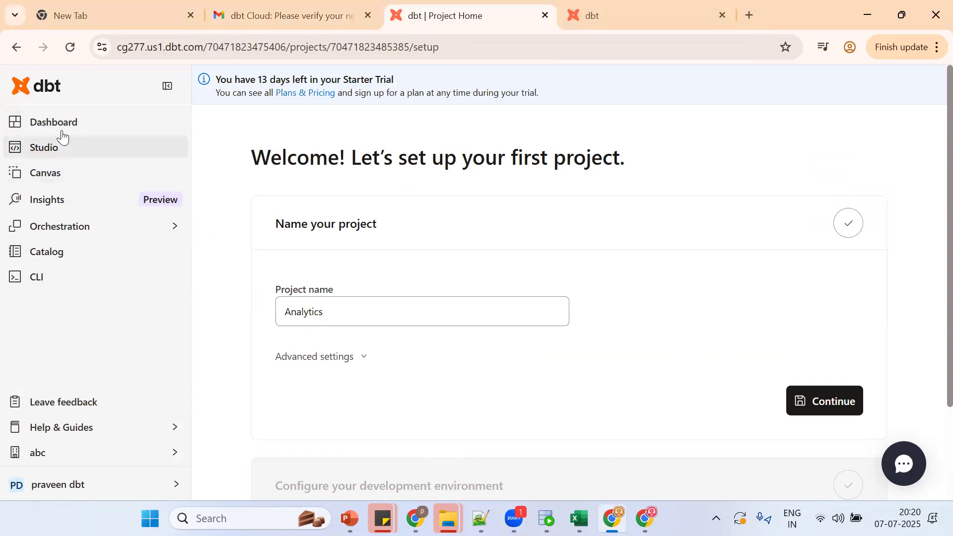
Step: Replace the project name Analytics with dbt_sf_core_project
double_click(304, 322)
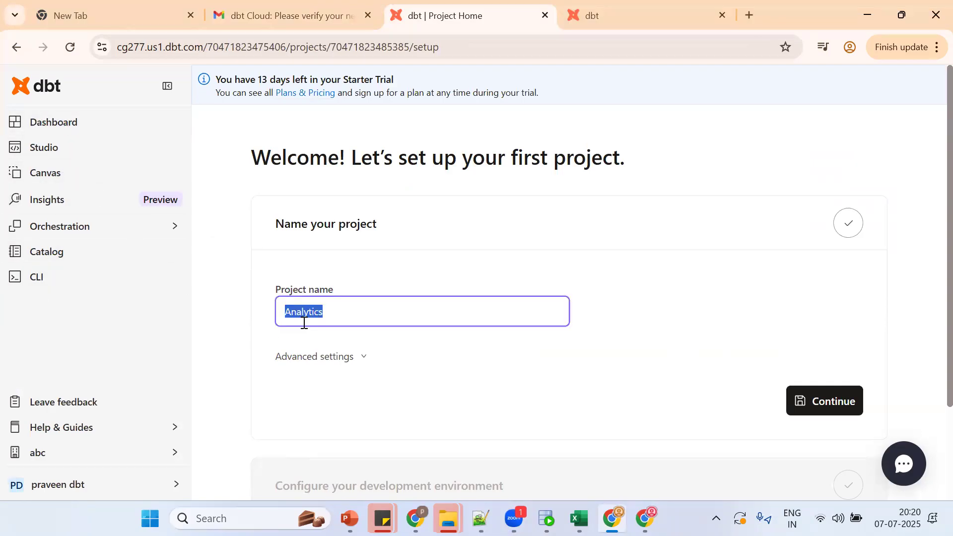
type("dbt_sf_core_project")
double_click(290, 305)
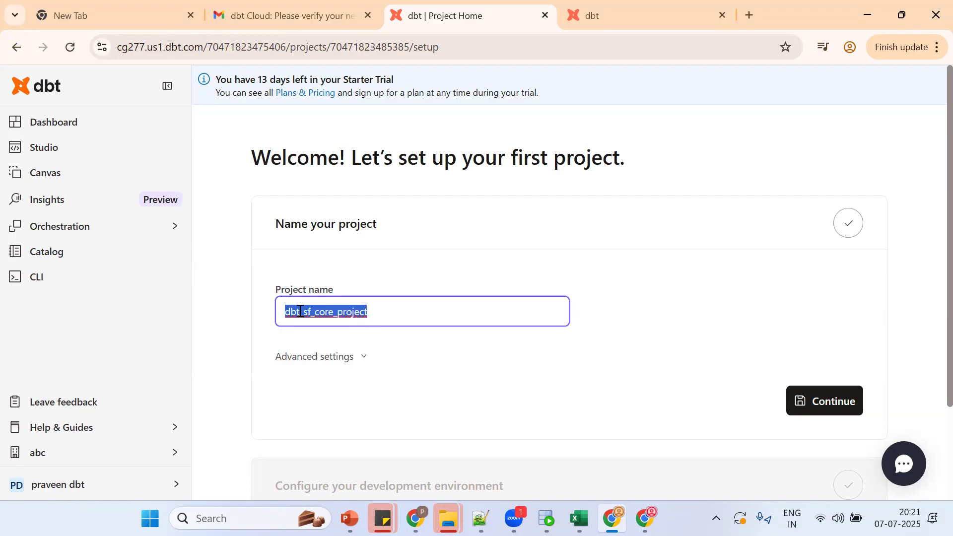
Step: Save the project name and check the Connection list, which has no warehouse connections yet
left_click(802, 410)
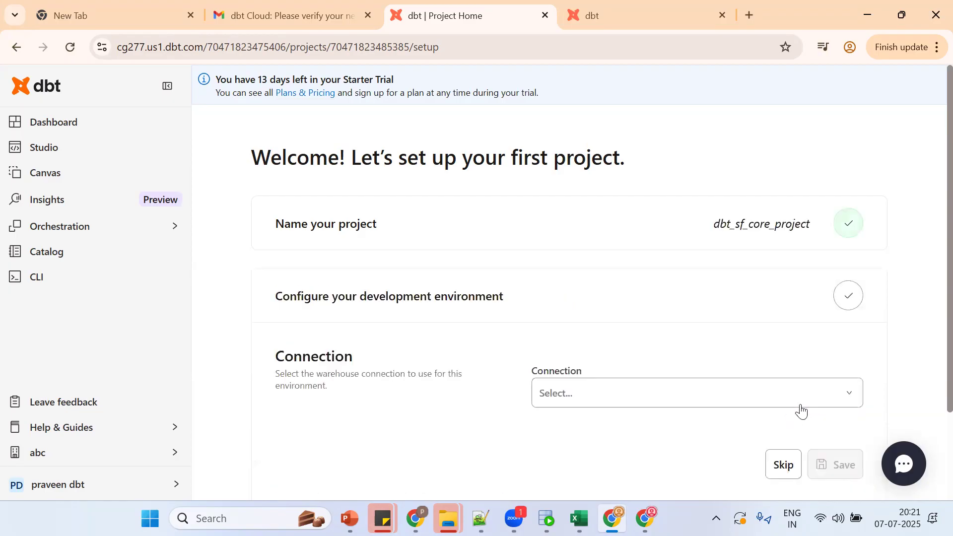
left_click(645, 393)
scroll(931, 298, "down", 1)
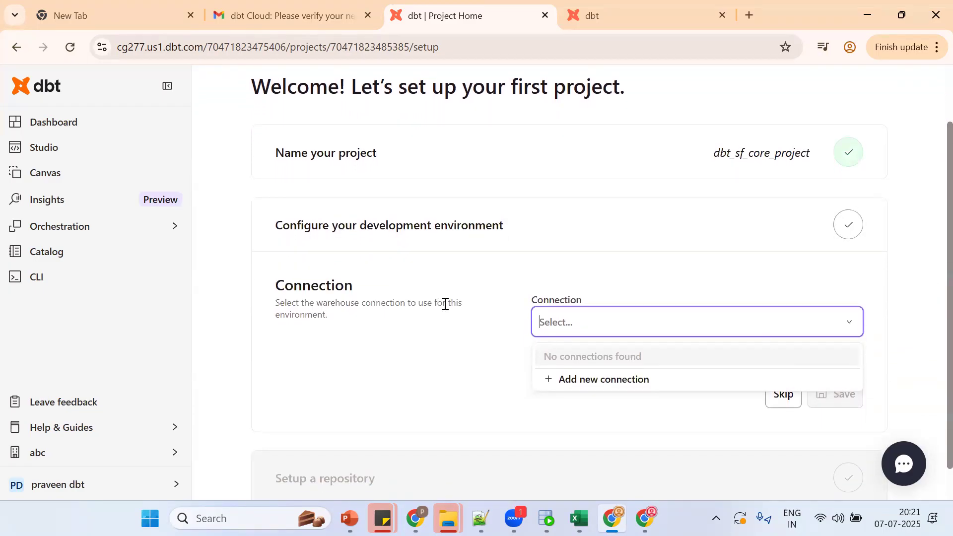
left_click(430, 336)
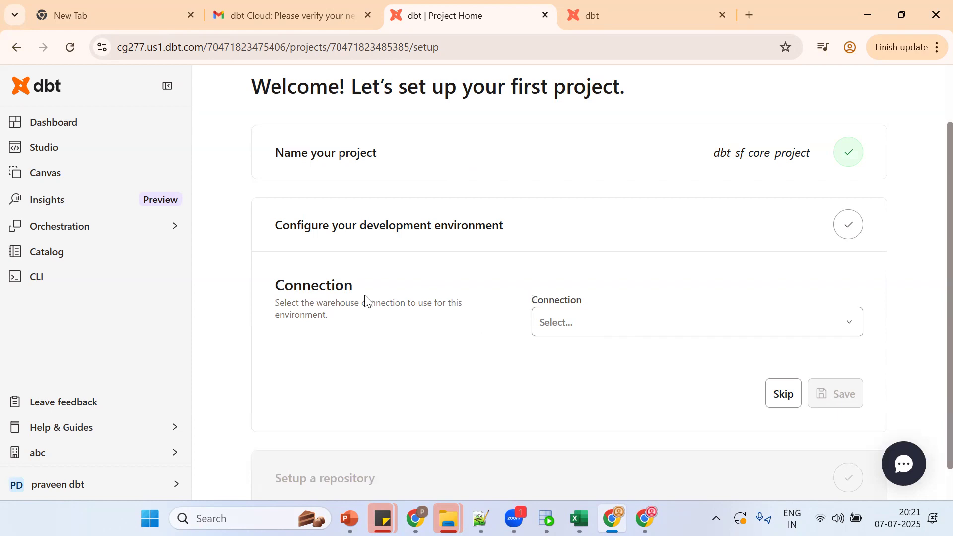
left_click(568, 322)
Step: Add a new warehouse connection of type Snowflake and place the cursor in its Account field
left_click(584, 380)
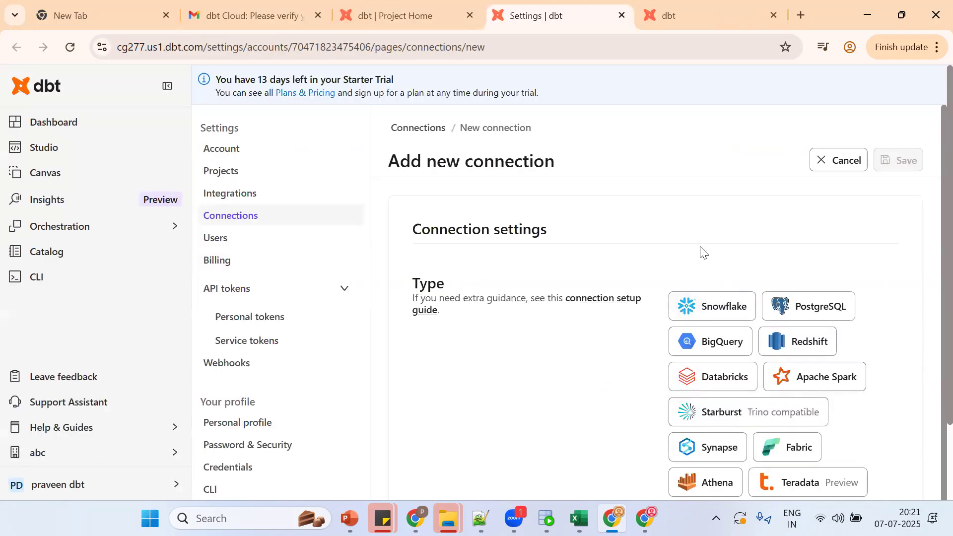
scroll(923, 257, "down", 1)
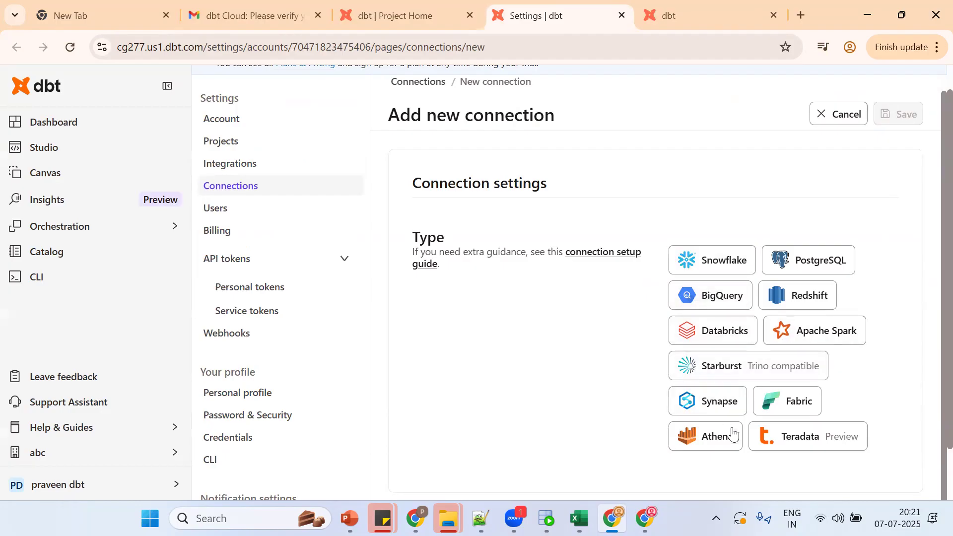
left_click(706, 259)
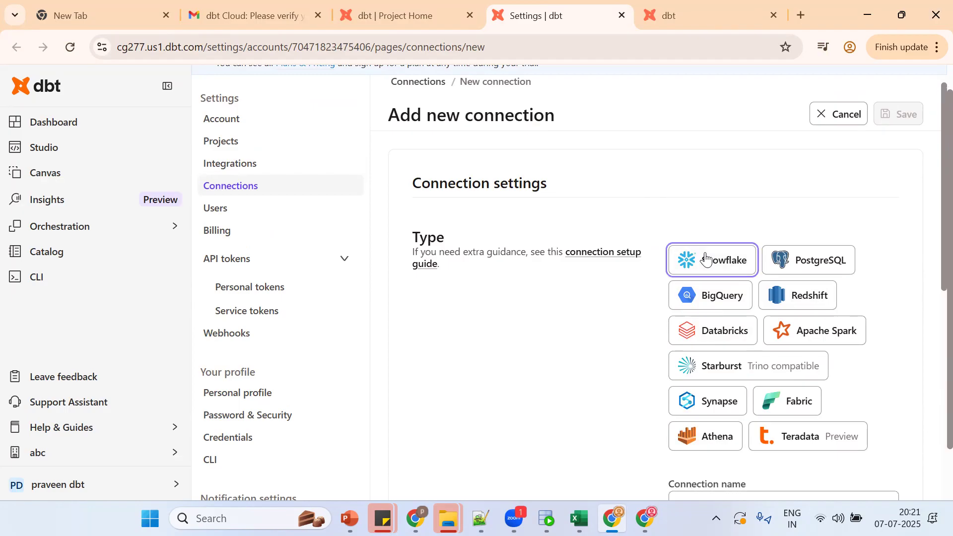
scroll(929, 306, "down", 7)
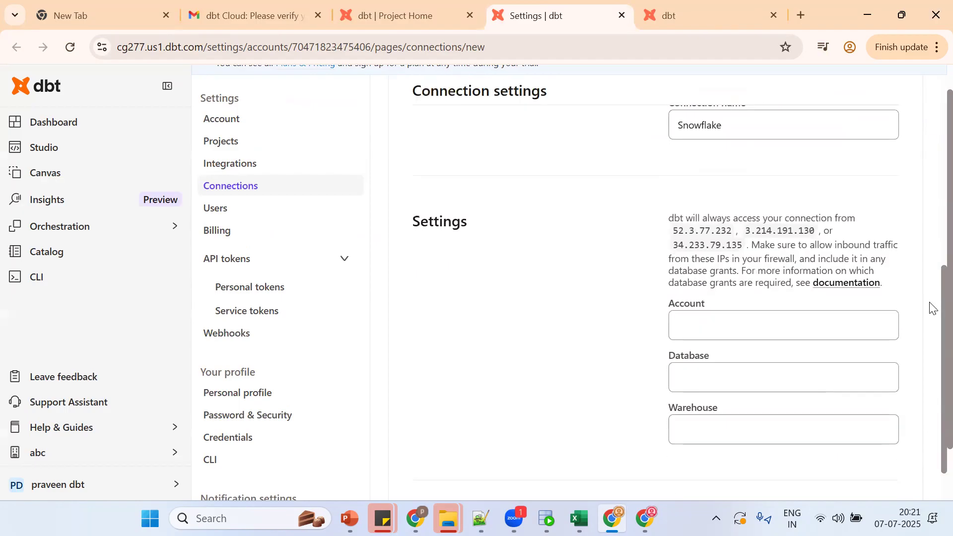
left_click(713, 325)
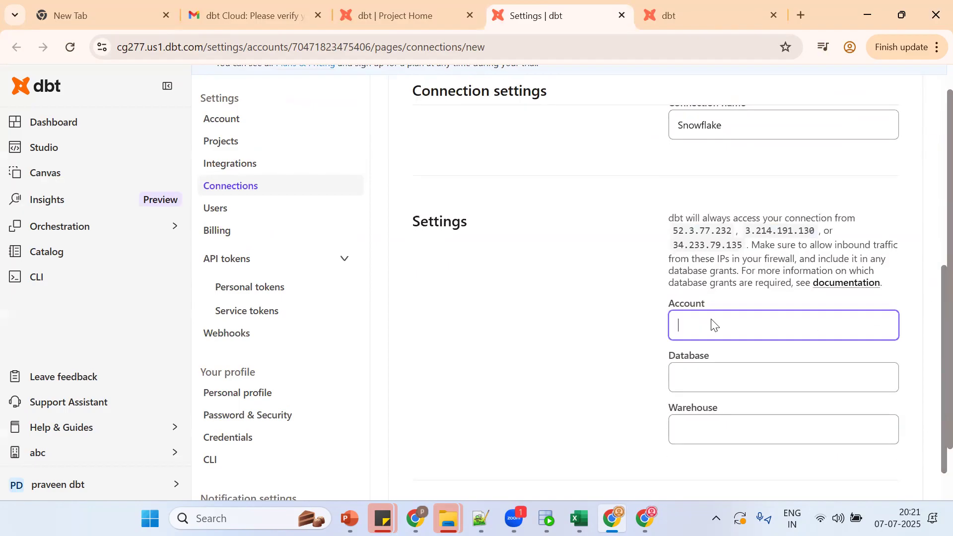
left_click(626, 413)
left_click(713, 317)
Step: Search YouTube for '120 days snowflake' and open the Snowflake free trial video
key("ctrl+t")
type("12")
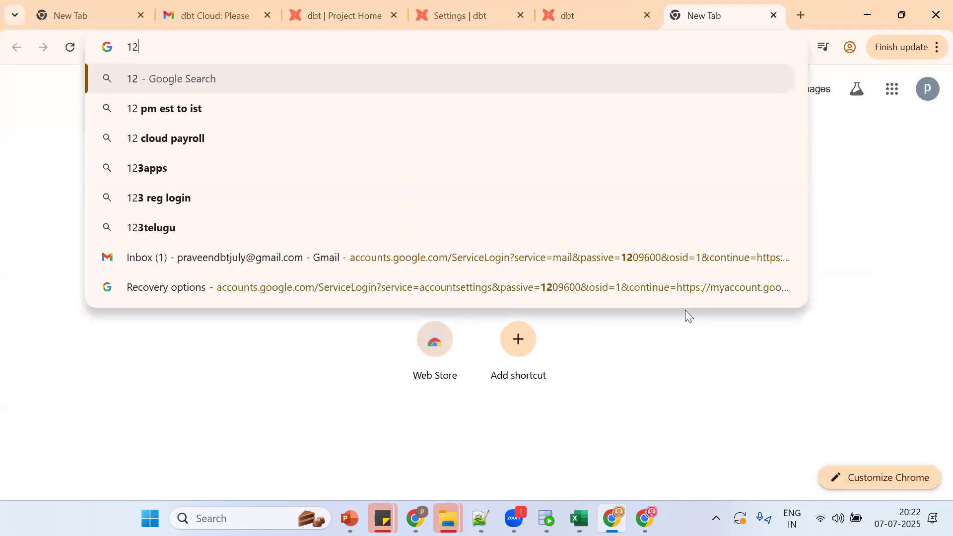
type("0 days sno")
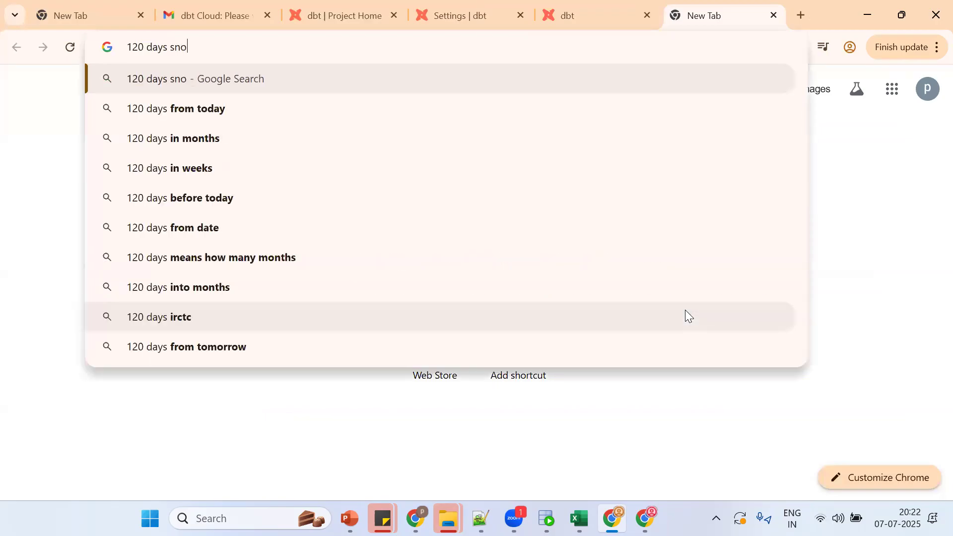
type("wflake")
key("Return")
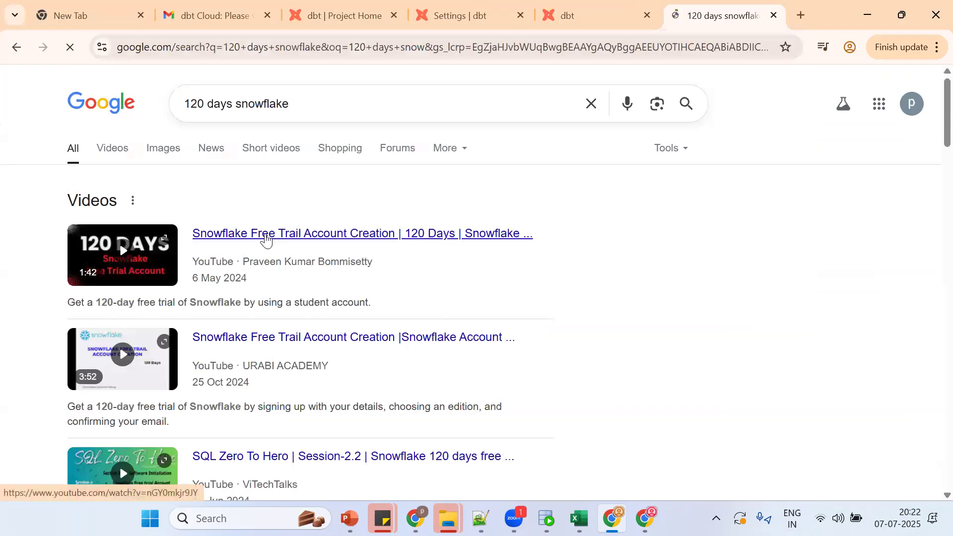
left_click(266, 238)
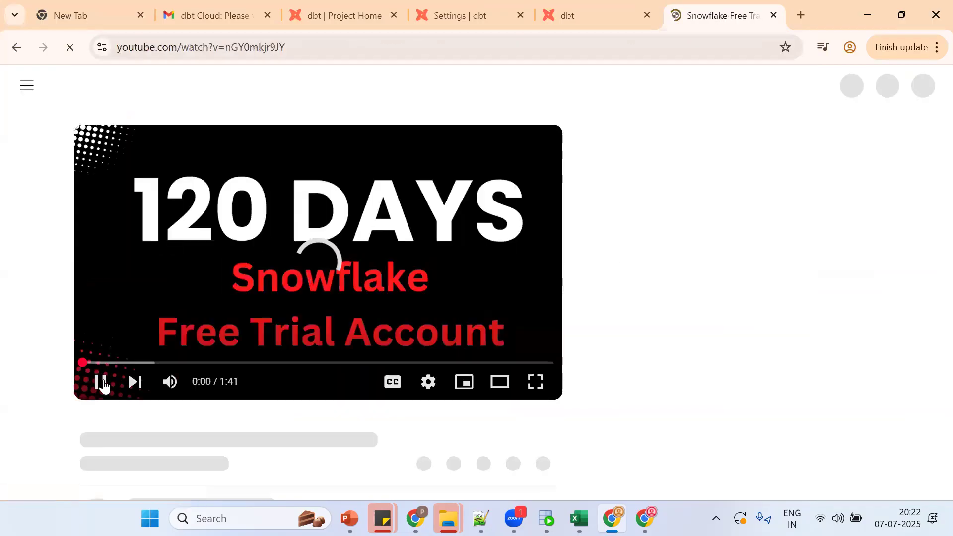
Step: Pause the ad, expand the video description and follow its Snowflake trial signup link
left_click(104, 387)
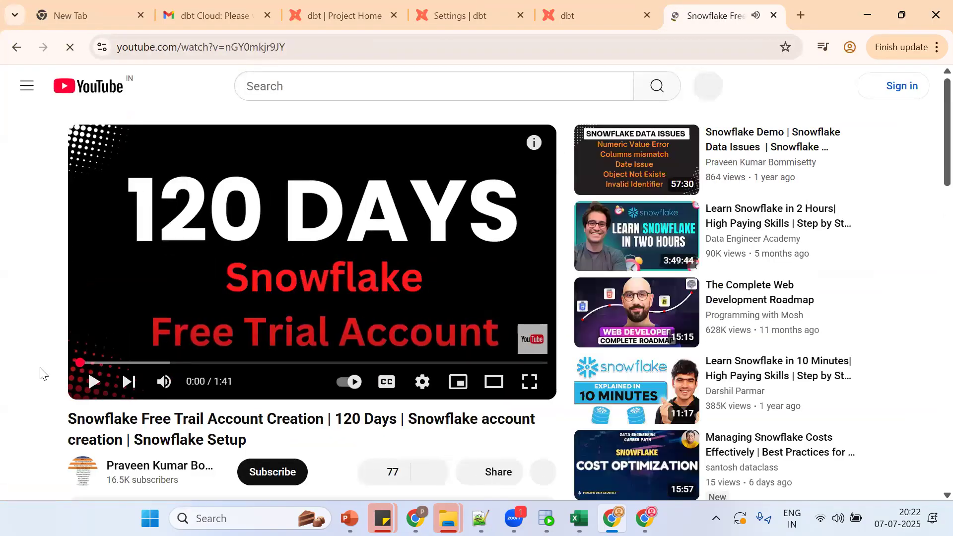
scroll(40, 368, "down", 2)
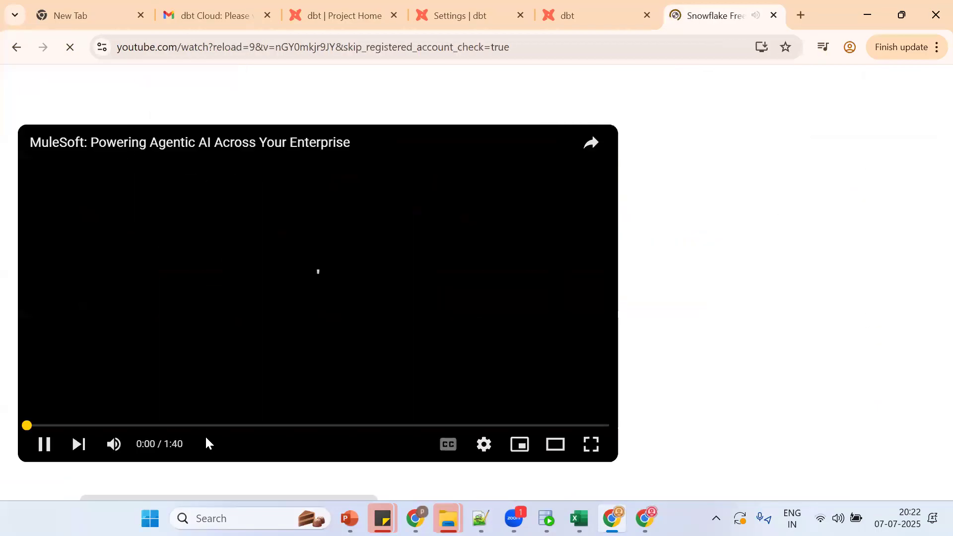
left_click(100, 385)
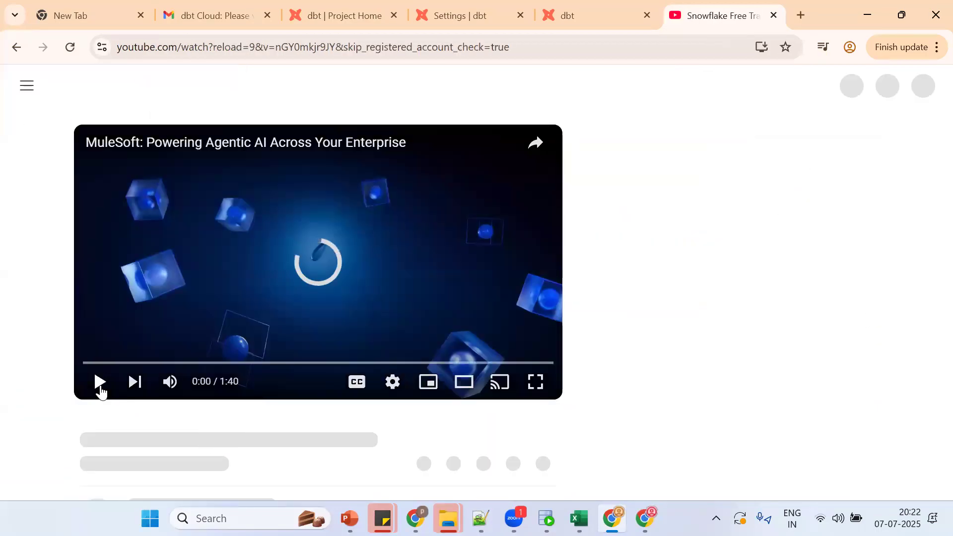
scroll(56, 403, "down", 1)
left_click(98, 351)
left_click(98, 351)
scroll(38, 358, "down", 3)
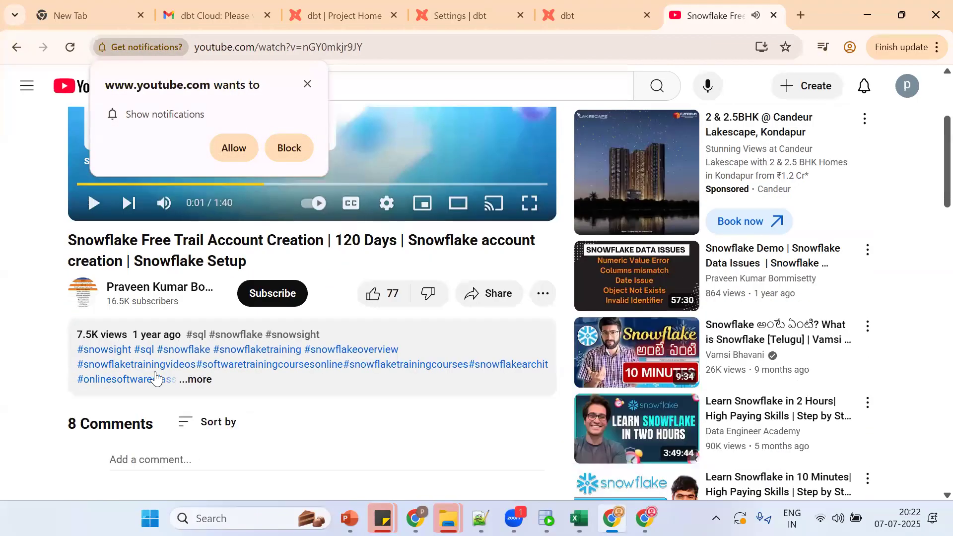
left_click(195, 379)
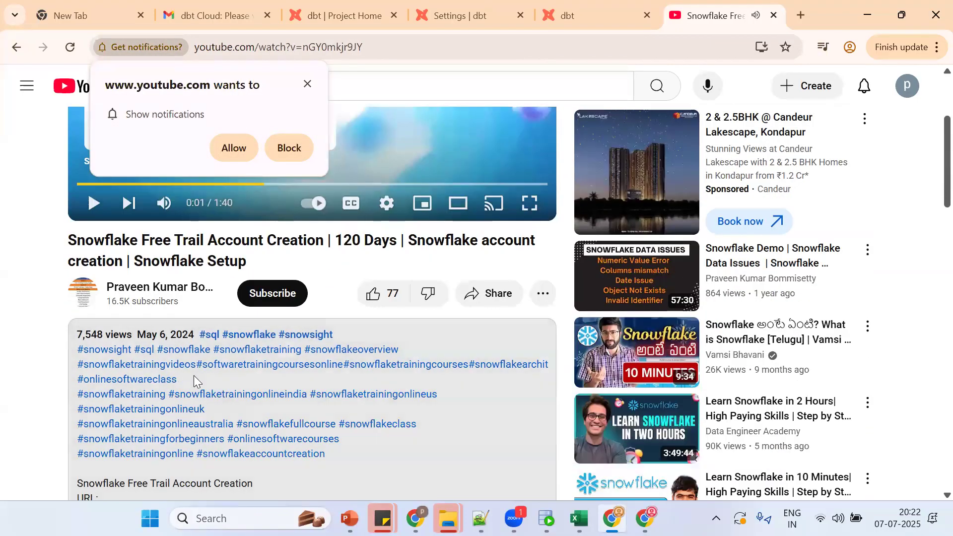
scroll(32, 390, "down", 1)
scroll(33, 390, "down", 2)
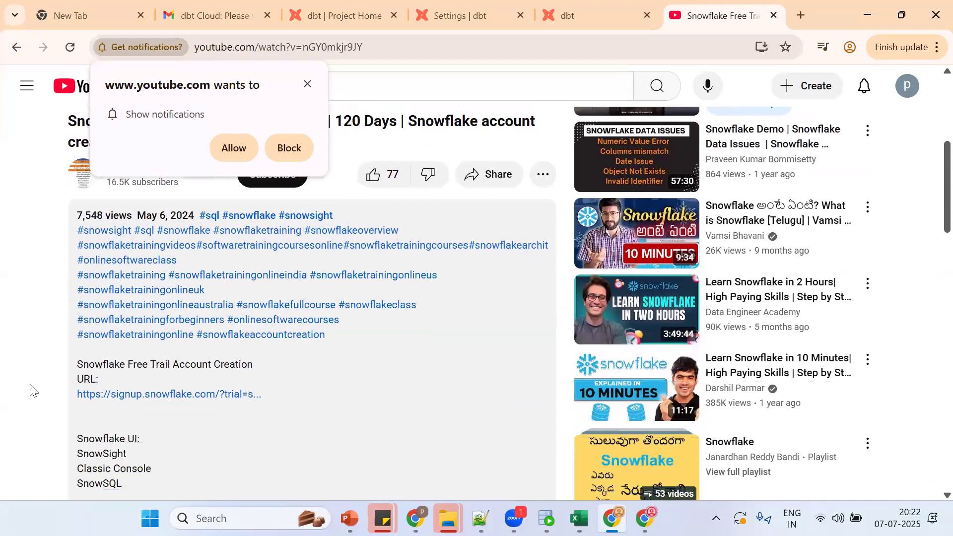
left_click(171, 395)
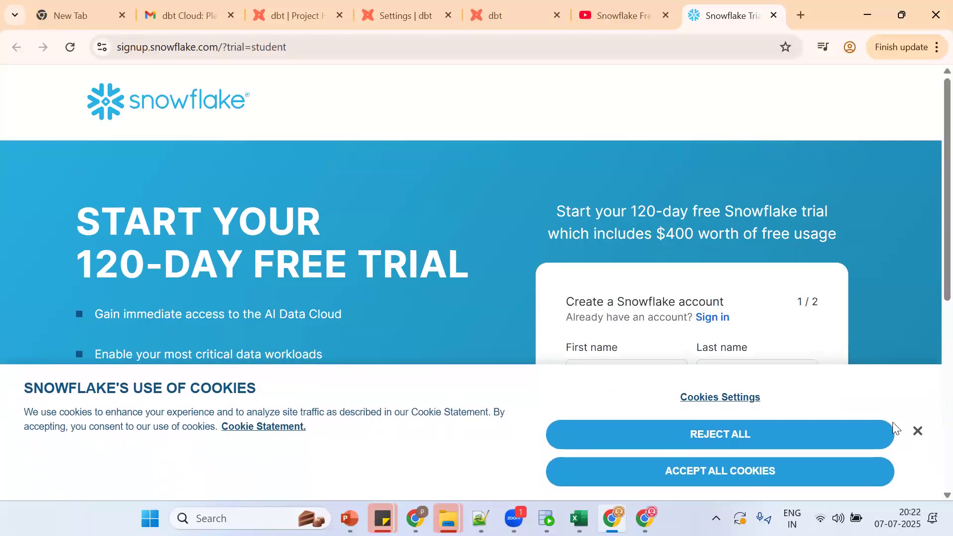
Step: Fill in the first and last name and work e-mail, choose Other as signup reason, and continue
left_click(917, 432)
scroll(929, 298, "down", 2)
left_click(600, 243)
type("p")
type("en")
key("Tab")
type("sf")
left_click(574, 311)
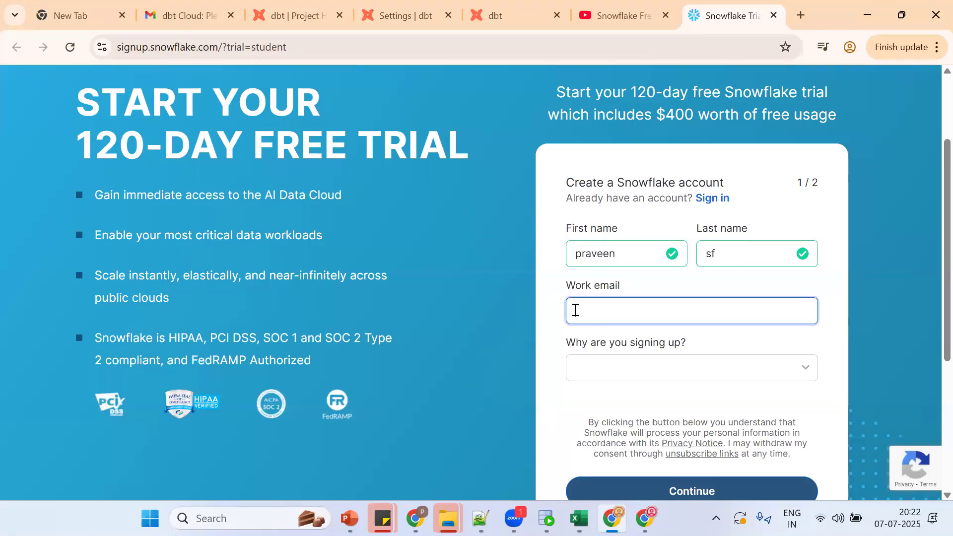
key("ctrl+v")
left_click(637, 370)
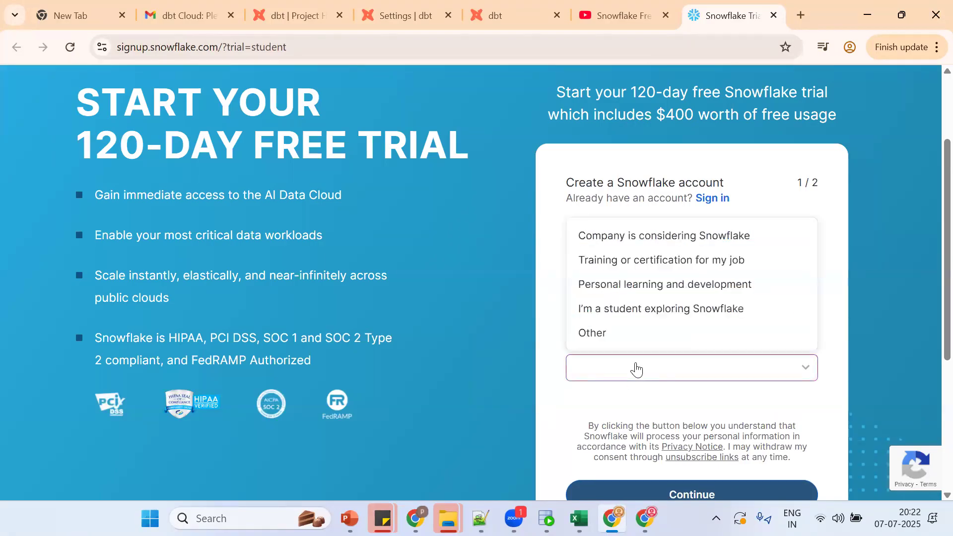
left_click(608, 333)
left_click(705, 491)
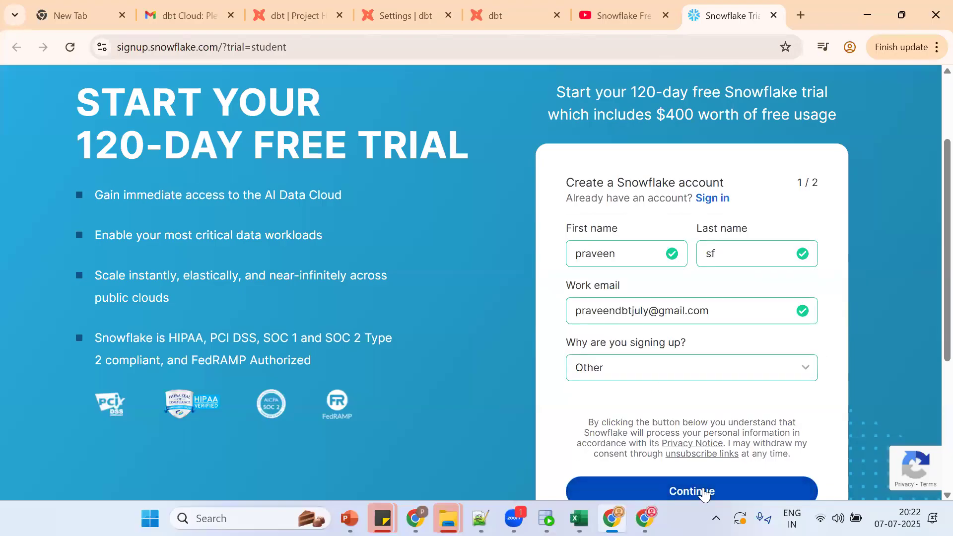
Step: Enter company and job title 'abc', choose AWS in US East (Northern Virginia), and accept the terms
left_click(613, 249)
type("abc")
key("Tab")
type("abc")
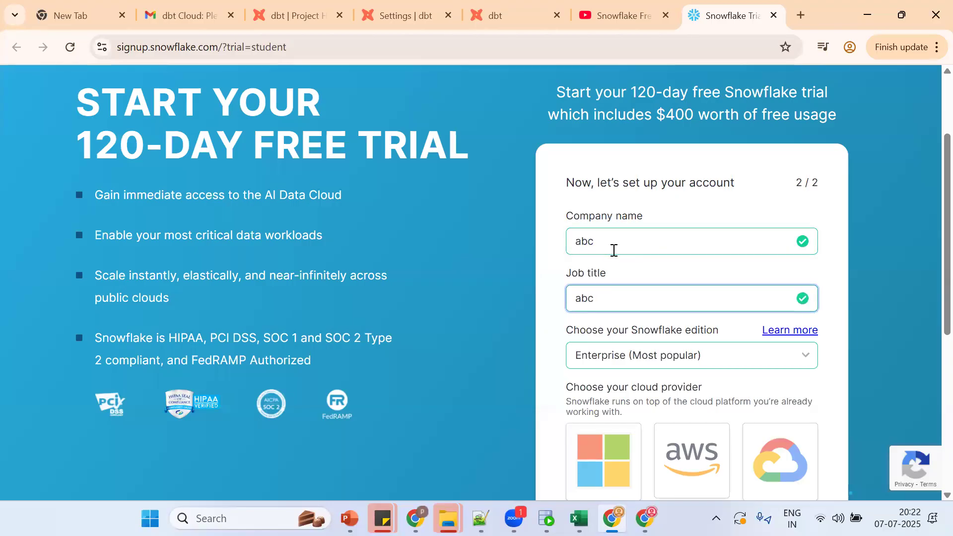
scroll(928, 250, "down", 3)
left_click(691, 283)
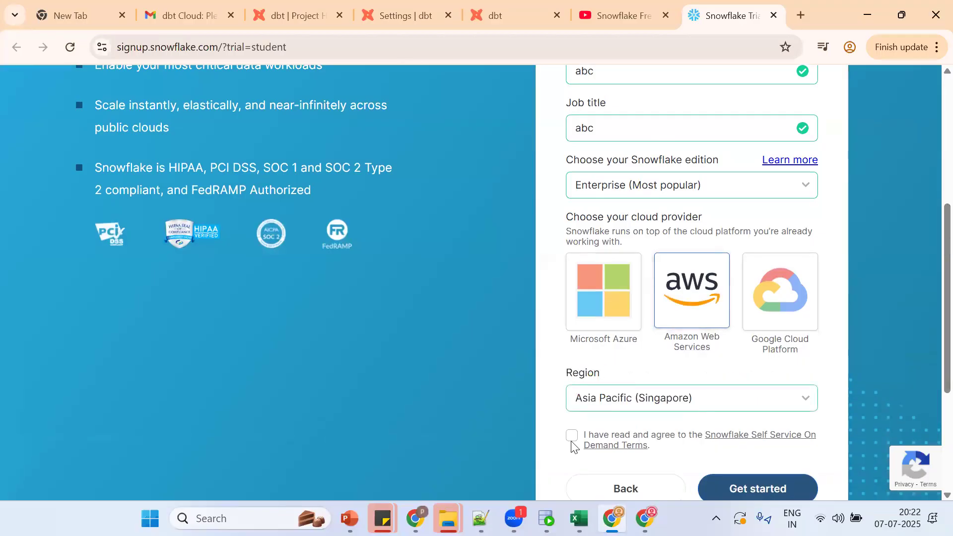
left_click(607, 410)
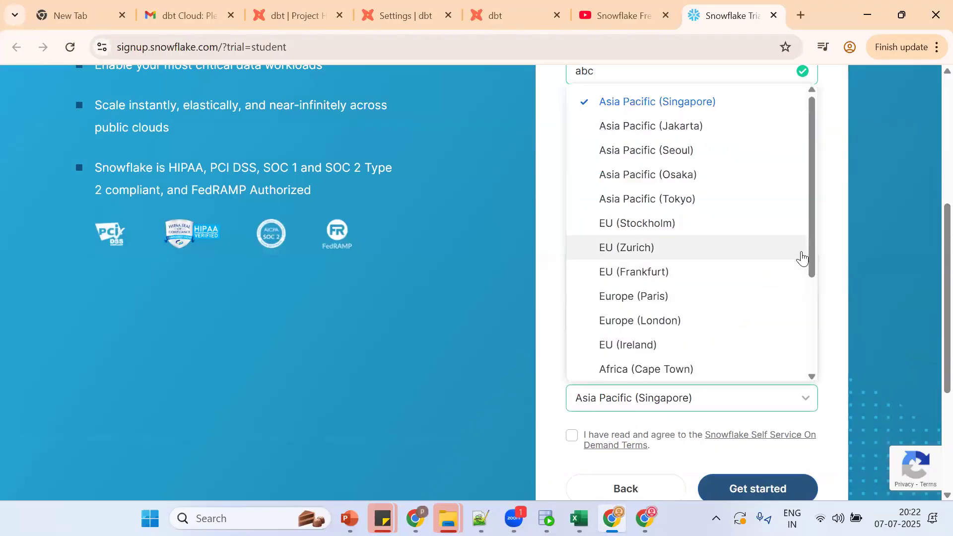
left_click_drag(813, 261, 811, 351)
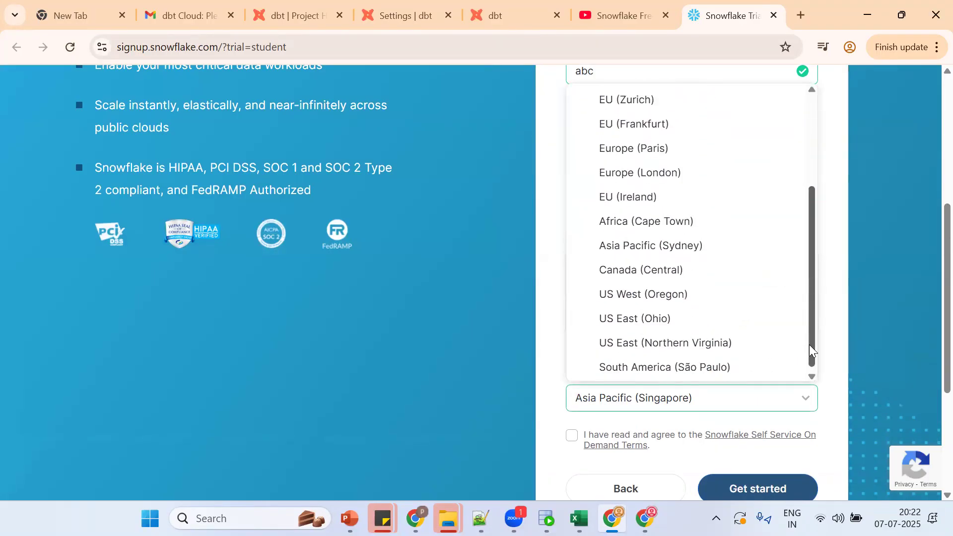
left_click(718, 344)
left_click(572, 435)
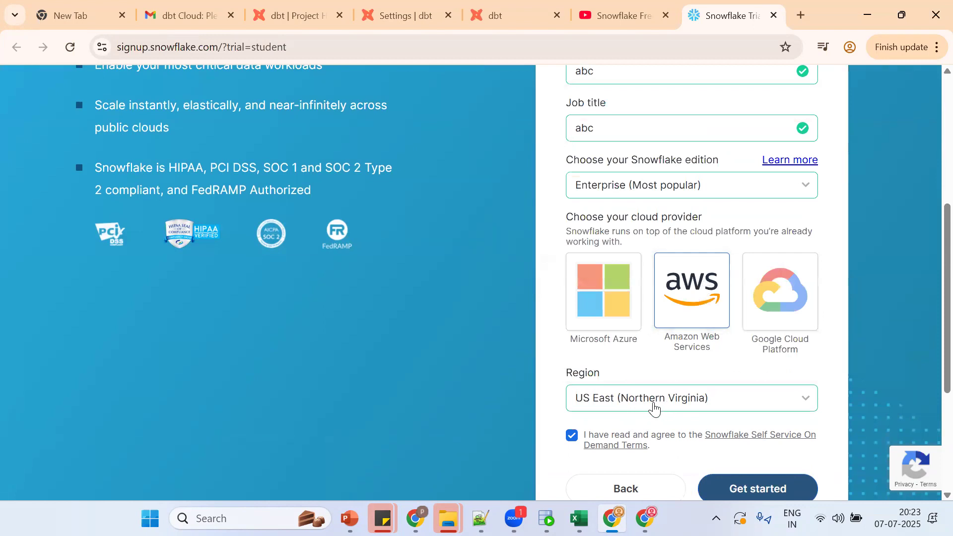
scroll(929, 347, "down", 3)
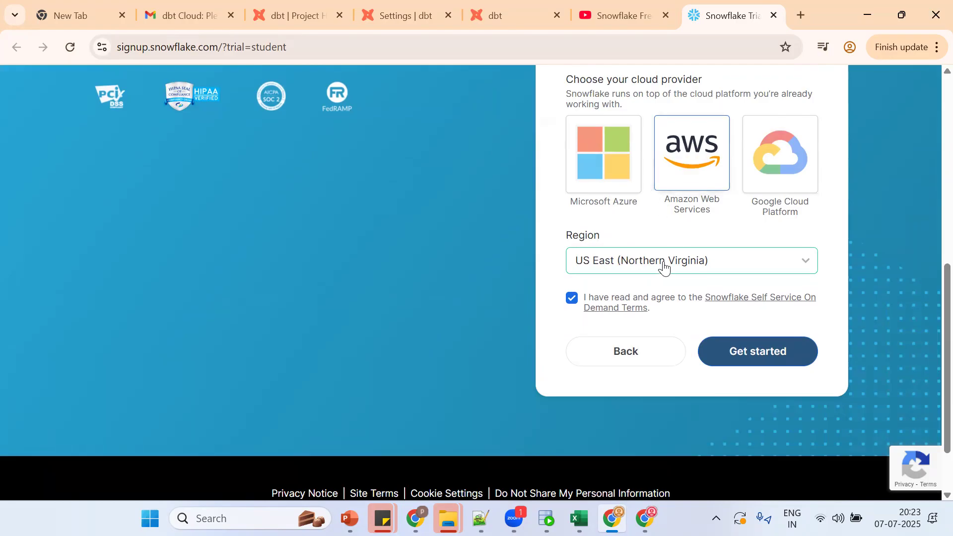
Step: Advance the signup, skipping the use-case and coding-language questions
left_click(717, 358)
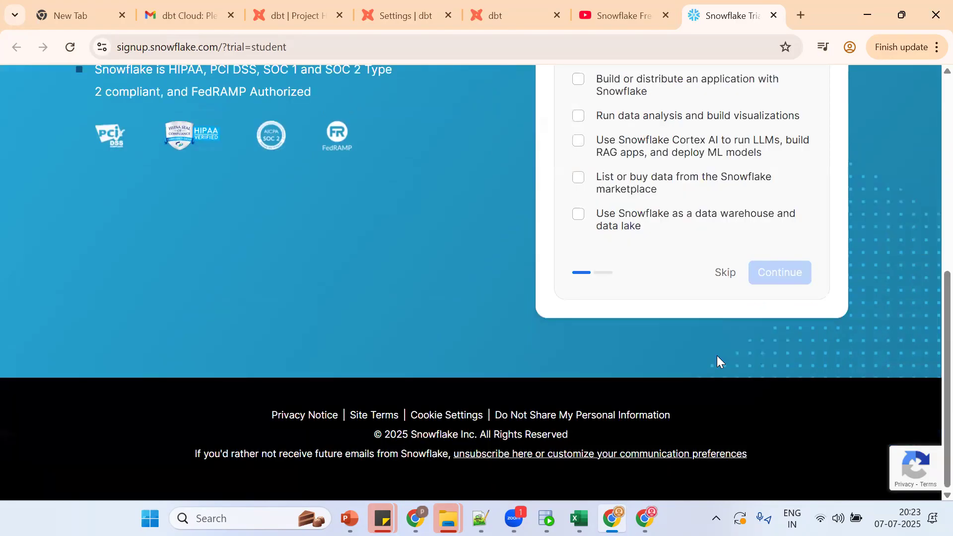
left_click(715, 272)
scroll(928, 368, "down", 7)
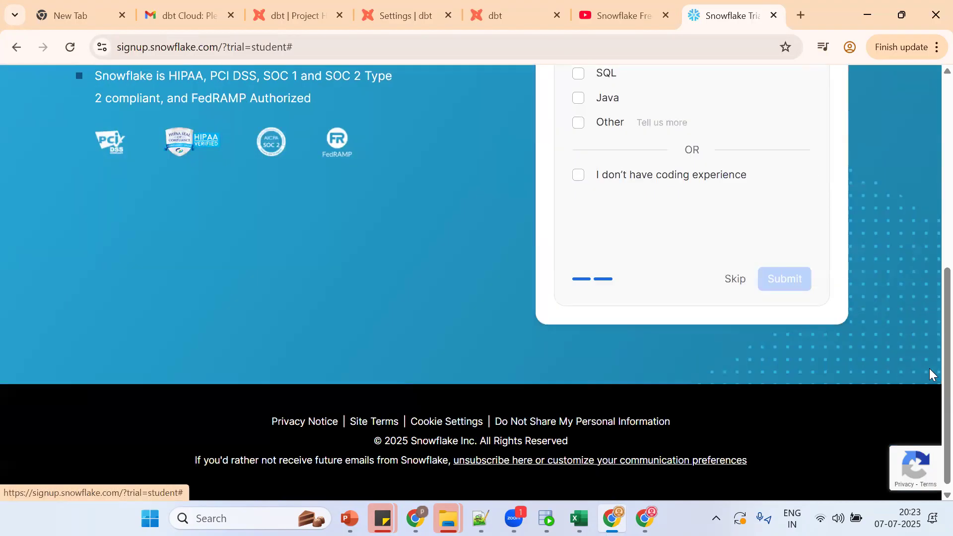
left_click(735, 280)
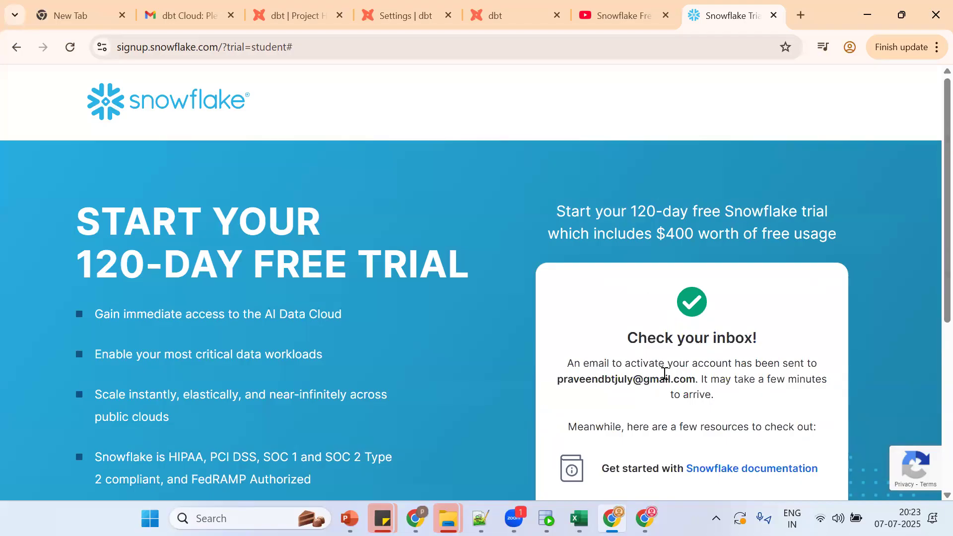
Step: Reload the Gmail inbox and open the 'Activate your Snowflake account' email
left_click(181, 15)
left_click(118, 162)
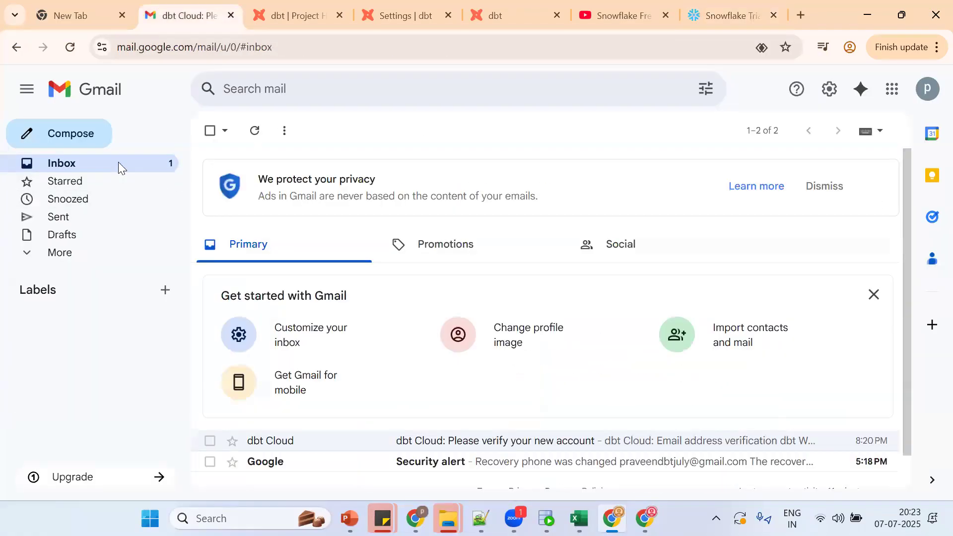
left_click(70, 46)
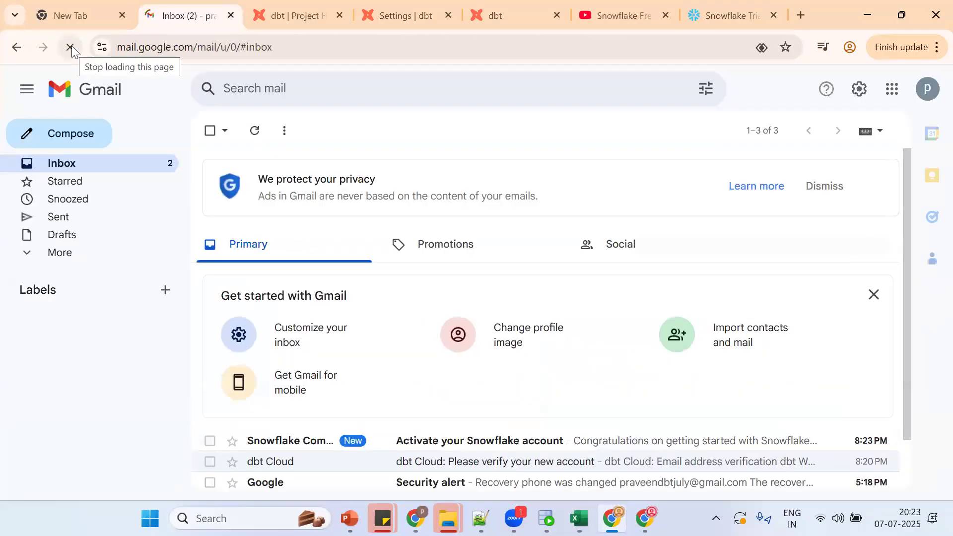
left_click(487, 440)
left_click(481, 518)
Step: Add the notes 'DBT ACCOUNT' and 'SNOWFLAKE 120 DAYS ACCOUNT' under the DBT => SNOWFLAKE heading
left_click(408, 421)
key("Down")
key("Down")
key("Down")
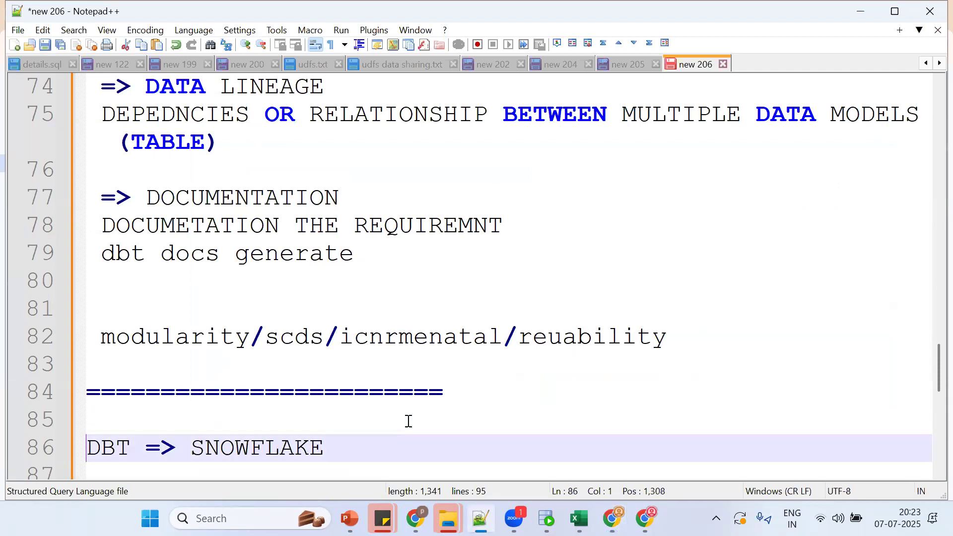
key("Return")
key("Return")
type("DBT ACCOUNT")
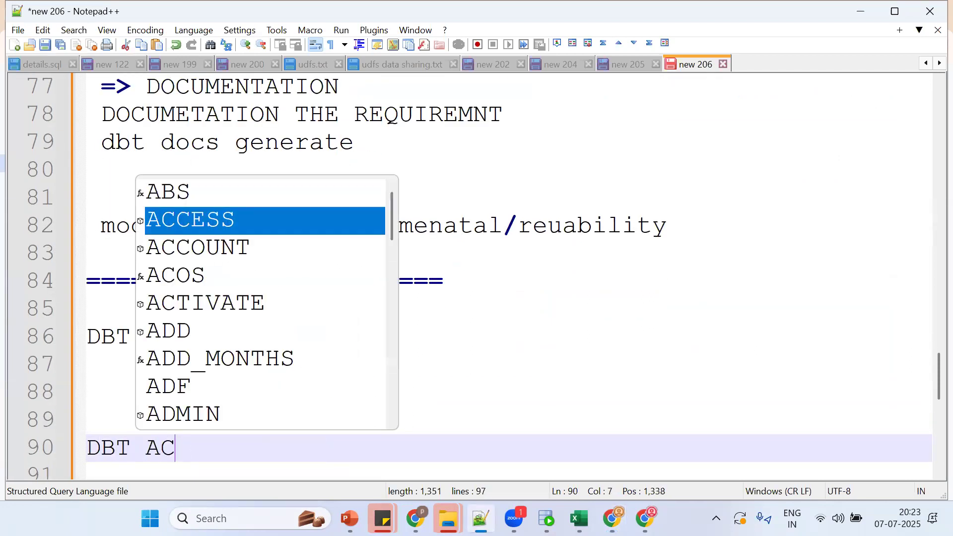
key("Return")
type("SNOW")
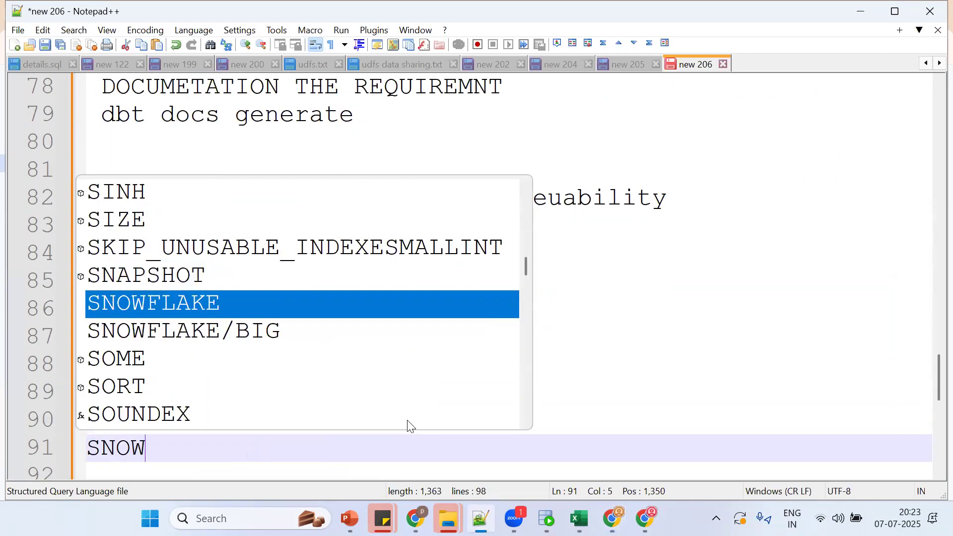
key("Return")
type("120 DAYS ACCOUN")
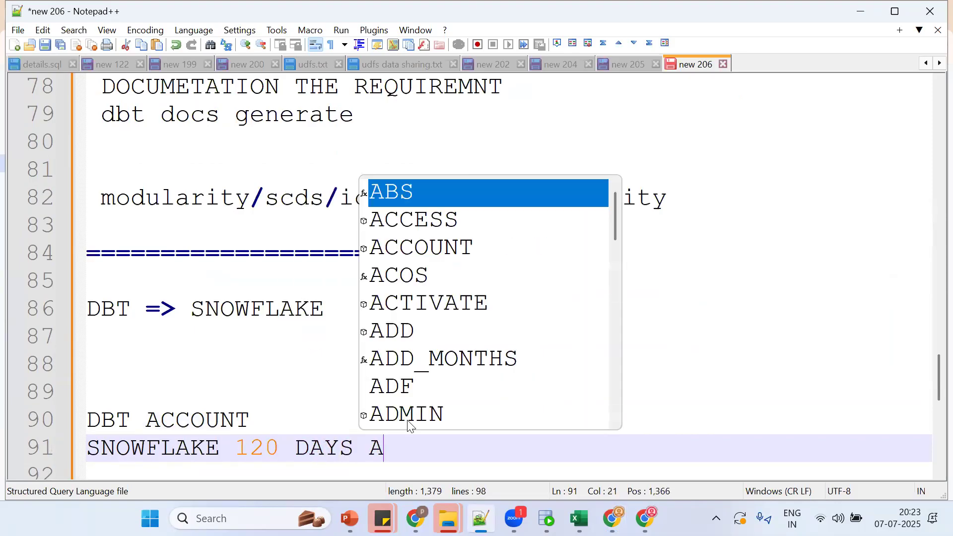
type("T")
key("alt+Tab")
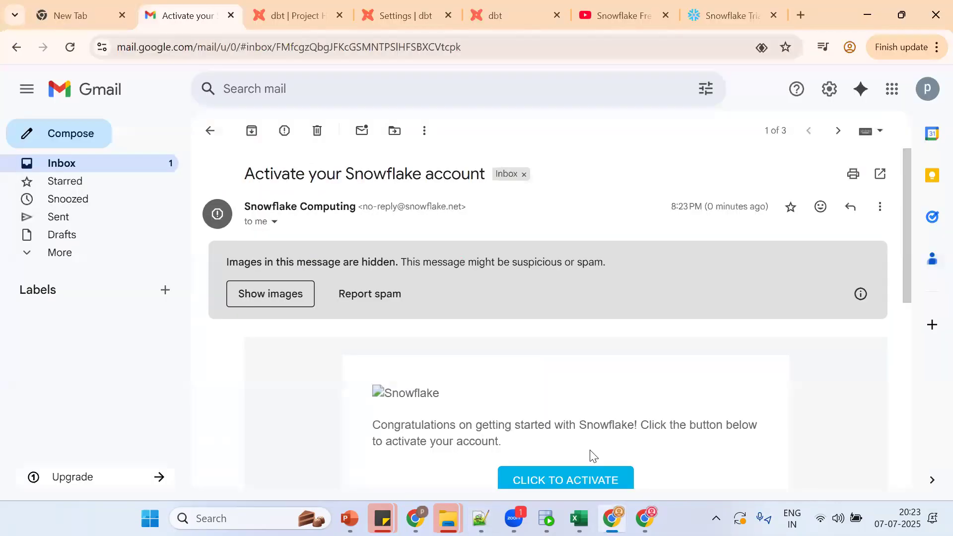
Step: Follow the email's CLICK TO ACTIVATE link twice; each attempt lands on Error 404
left_click(580, 479)
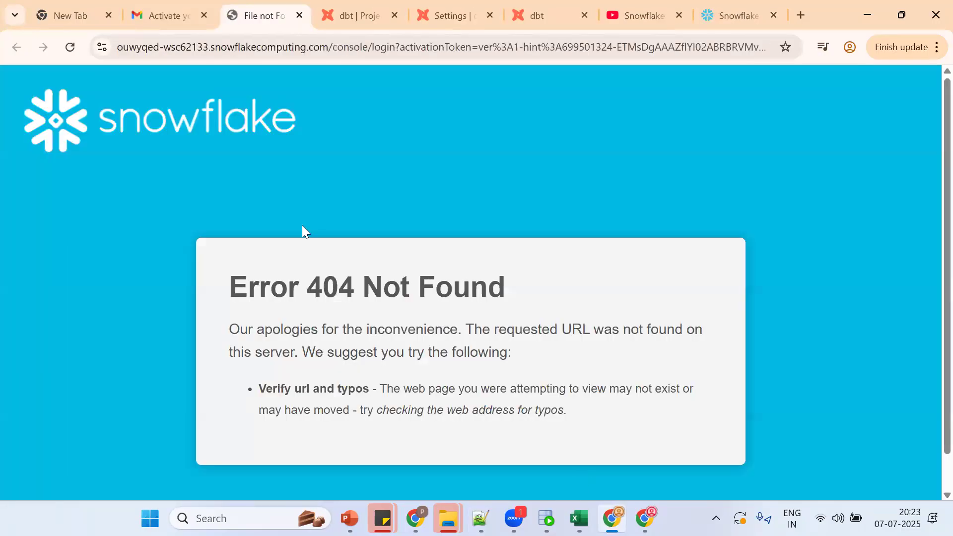
left_click(164, 4)
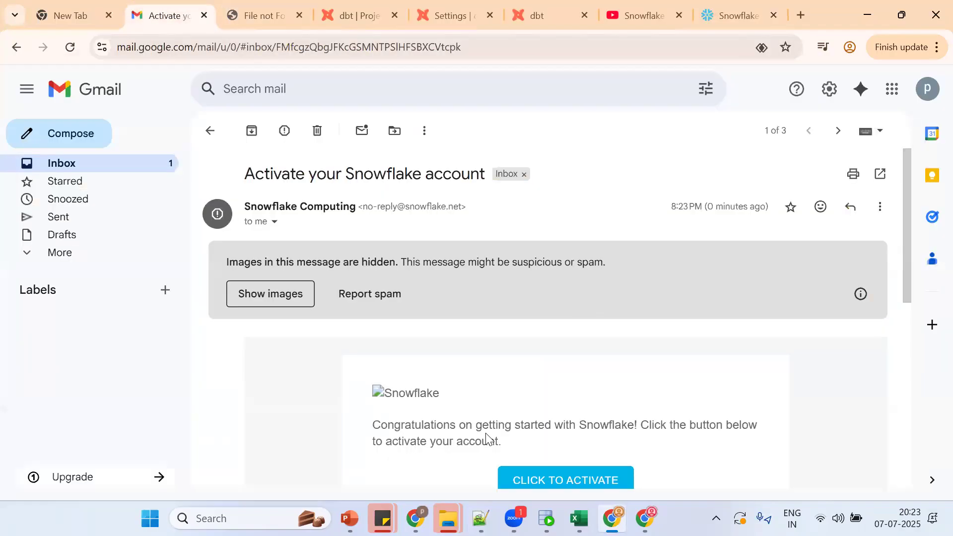
scroll(486, 439, "down", 3)
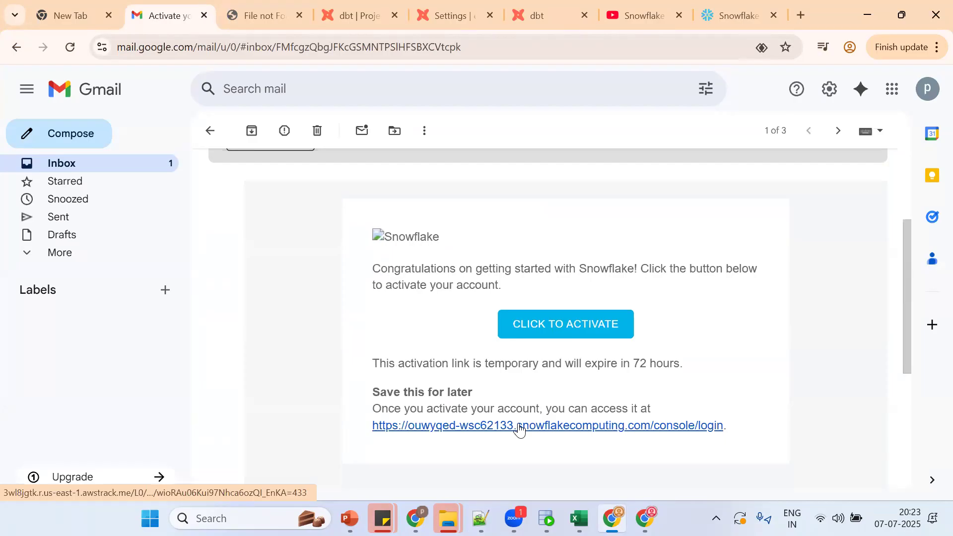
left_click(545, 328)
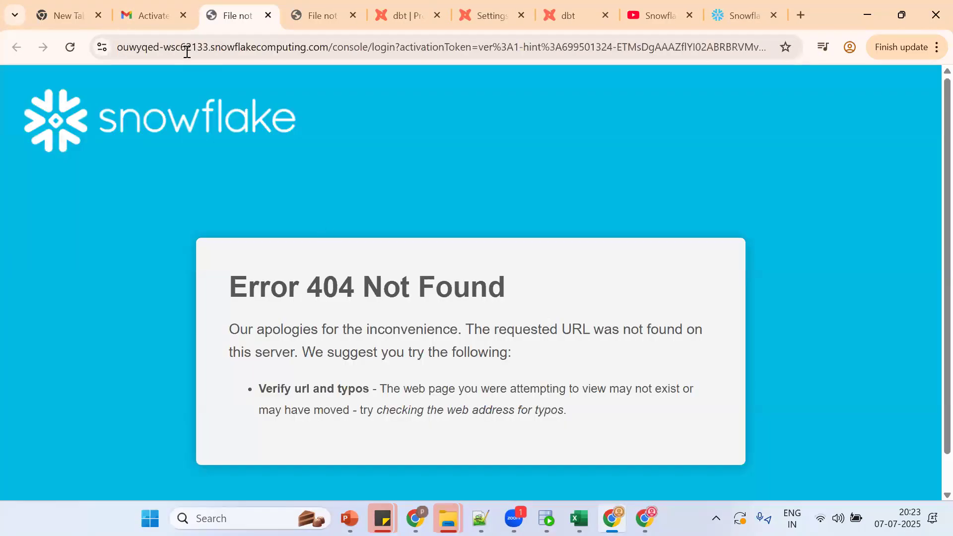
left_click(162, 15)
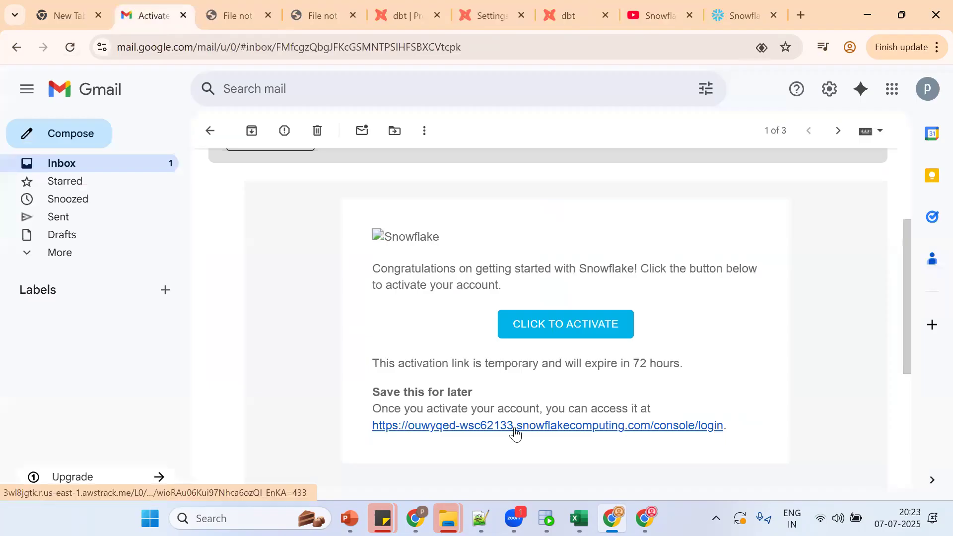
Step: Open the saved Snowflake console login address from the email, which also returns a 404
left_click(516, 431)
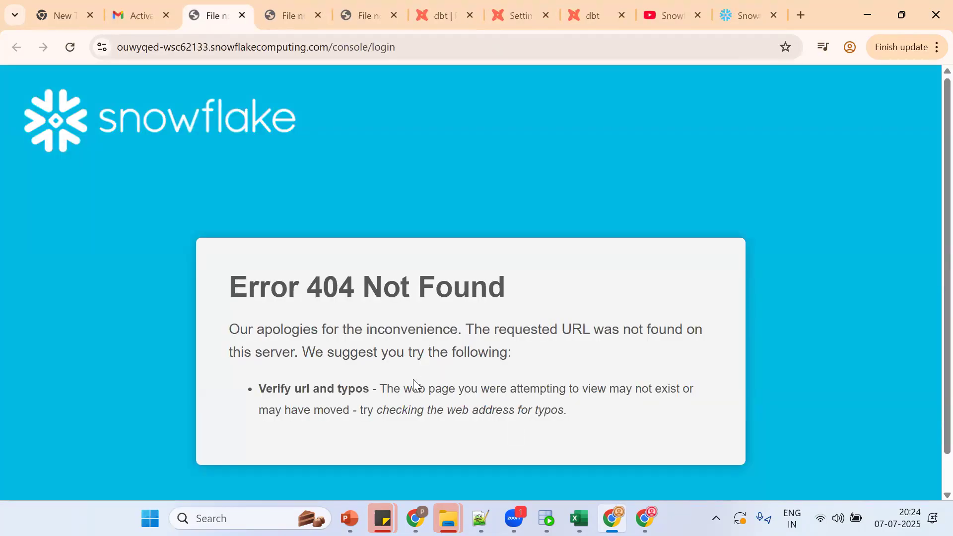
left_click(141, 15)
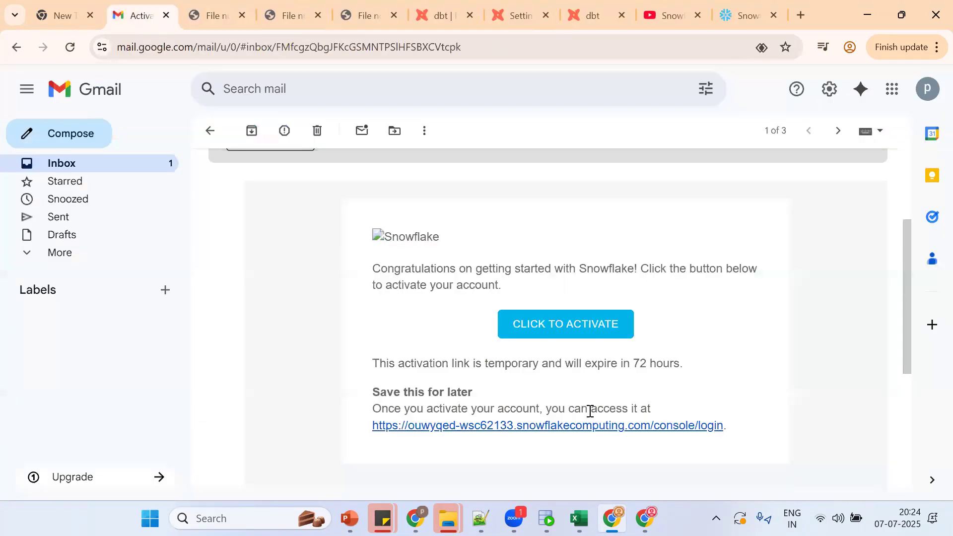
left_click_drag(567, 412, 566, 425)
left_click(564, 429)
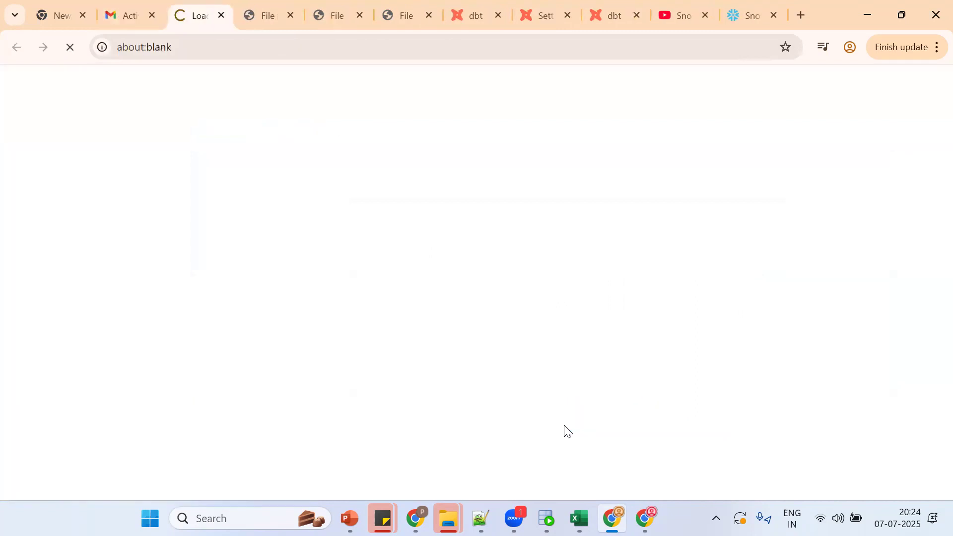
left_click(127, 3)
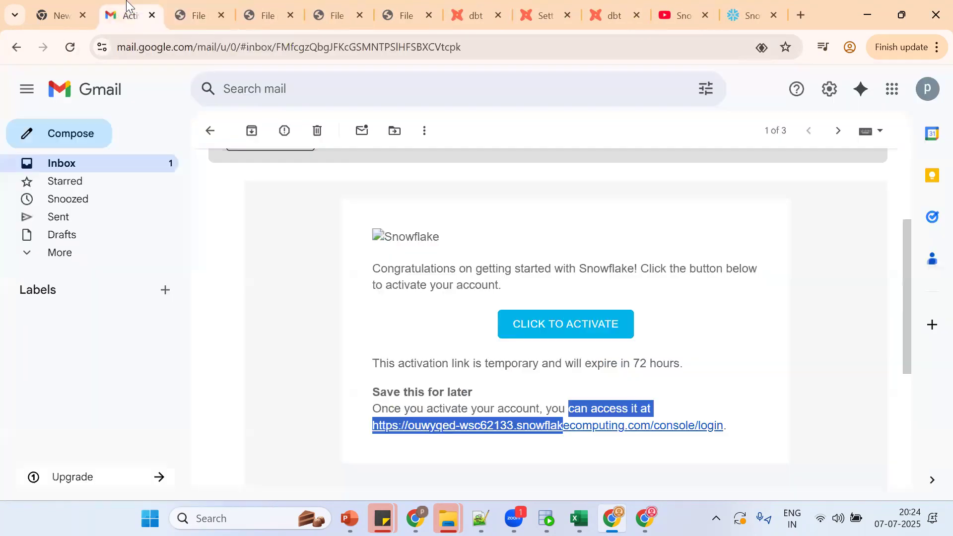
Step: Retry the activation link once more, then go back to the Snowflake signup confirmation page
left_click(589, 324)
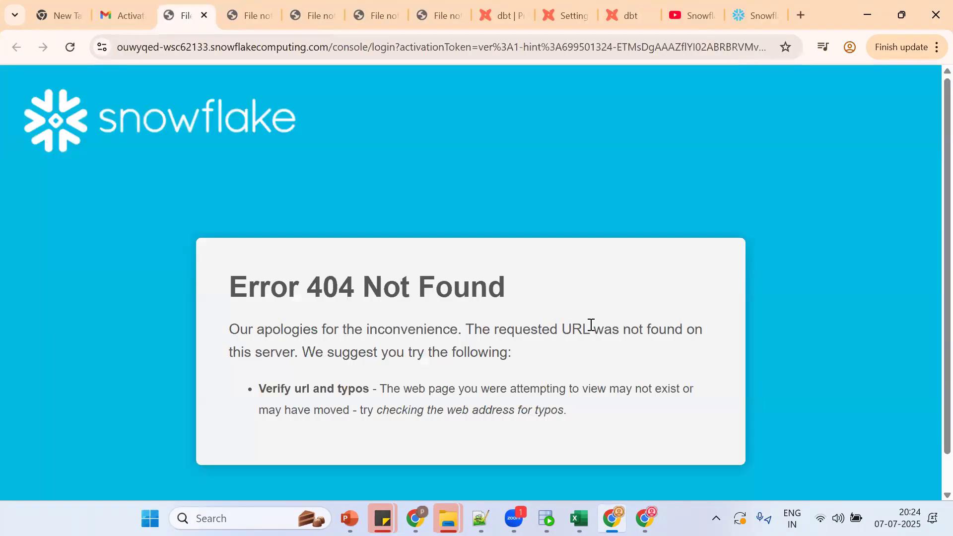
scroll(425, 399, "down", 1)
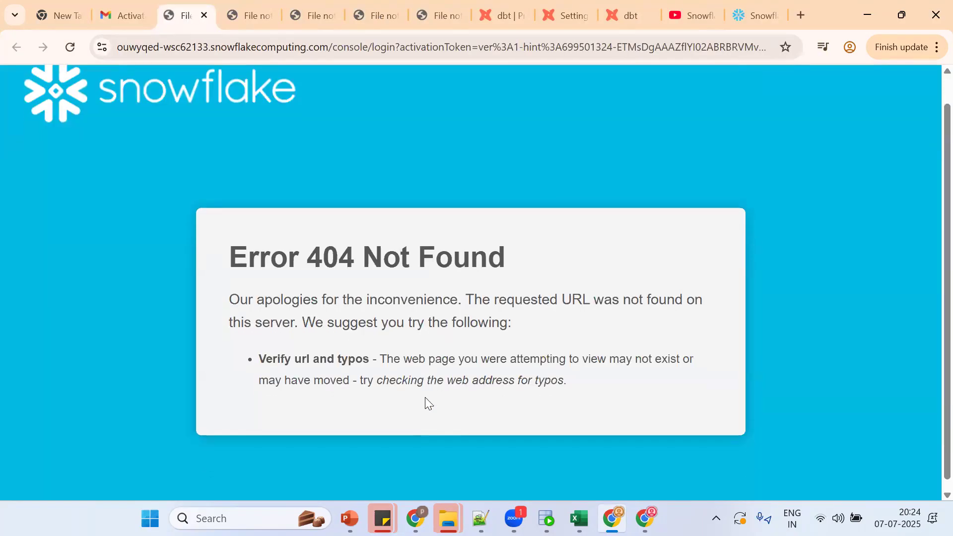
scroll(425, 399, "down", 1)
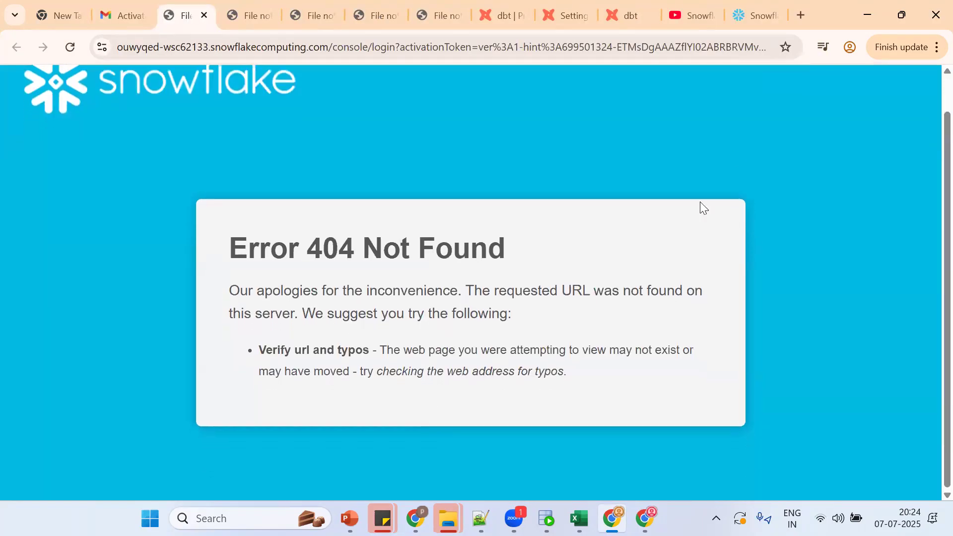
left_click(762, 6)
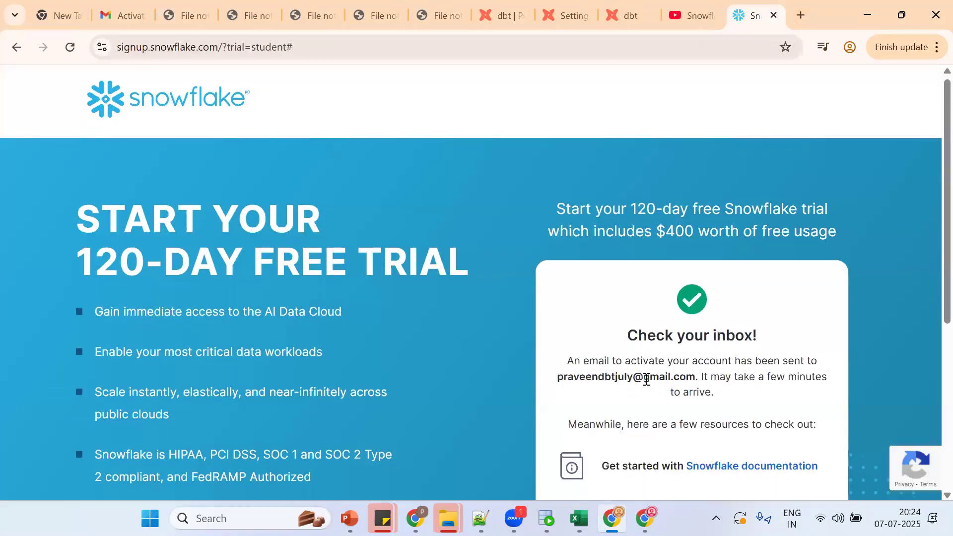
scroll(645, 384, "down", 5)
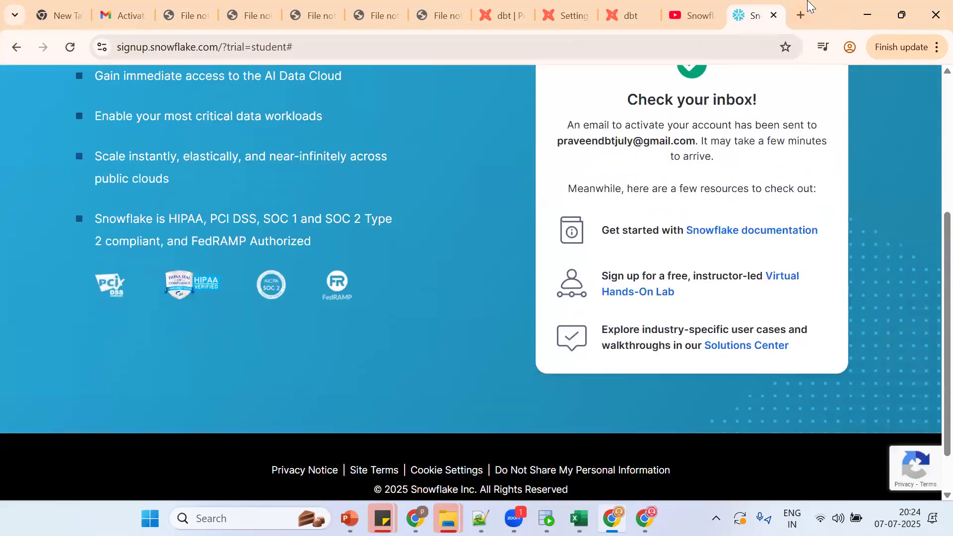
left_click(802, 10)
Step: Search Google for 'snowflake login' and scroll to the Snowflake Trial signup.snowflake.com result
type("SNOW")
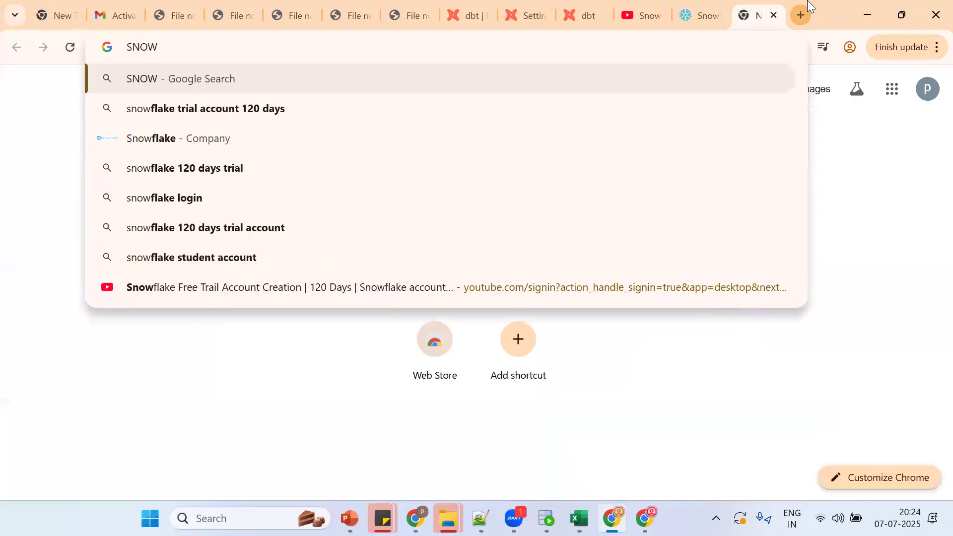
type("flake")
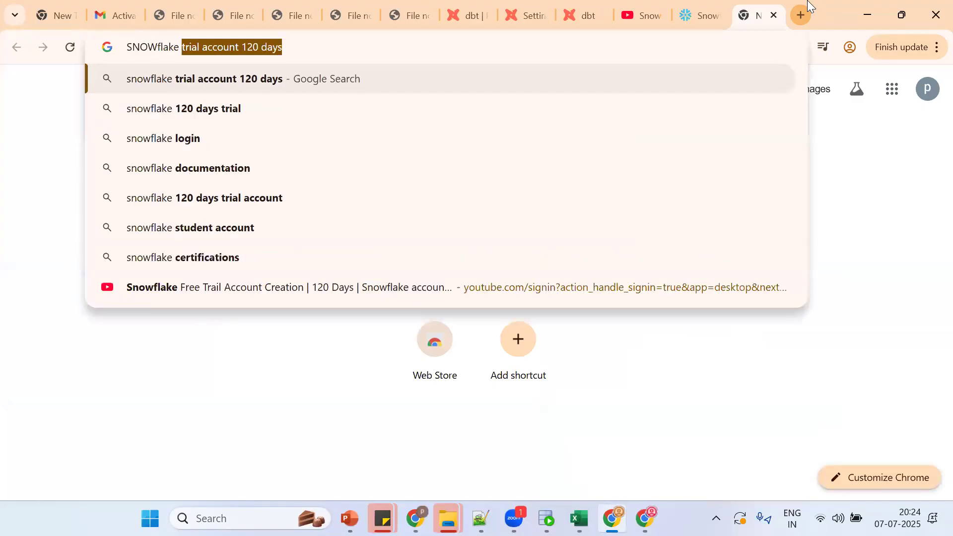
key("BackSpace")
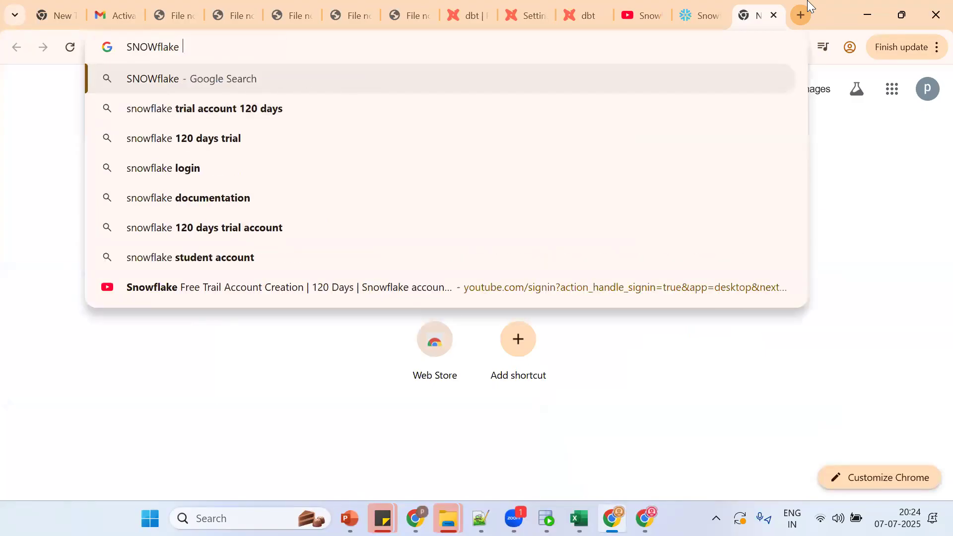
type("login")
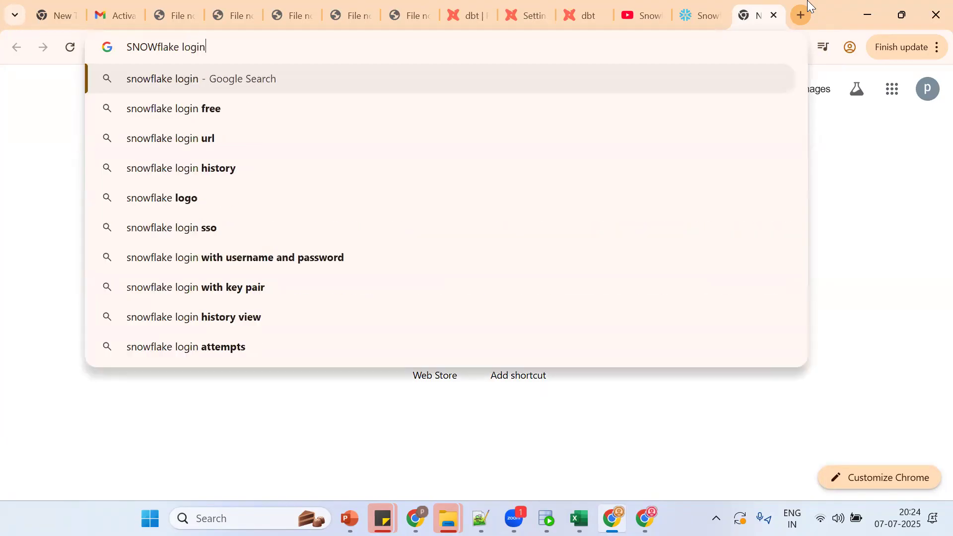
key("Return")
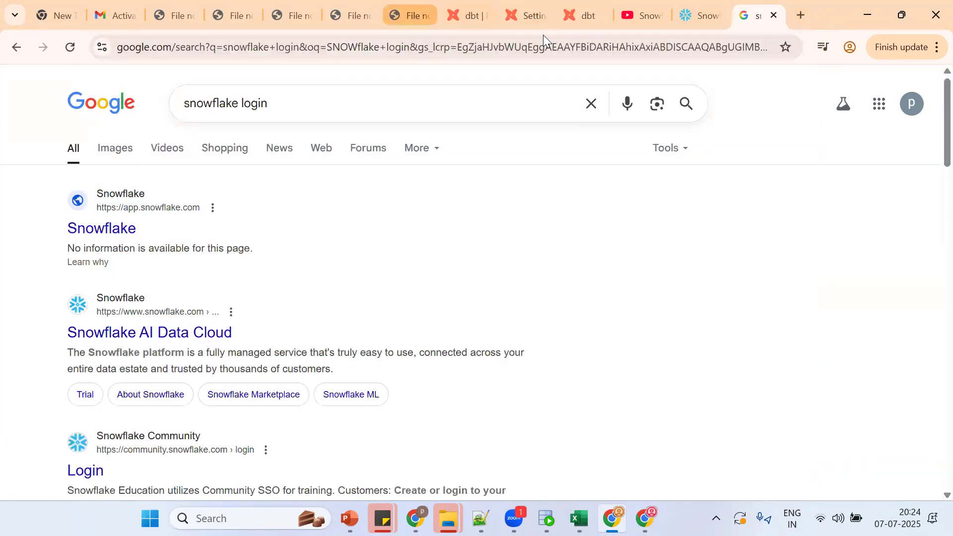
scroll(382, 266, "down", 2)
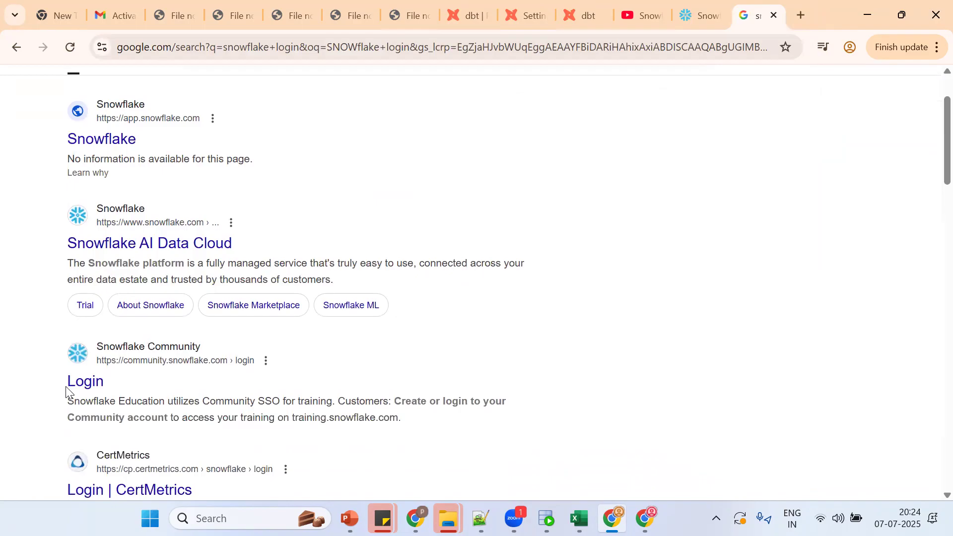
scroll(191, 392, "down", 7)
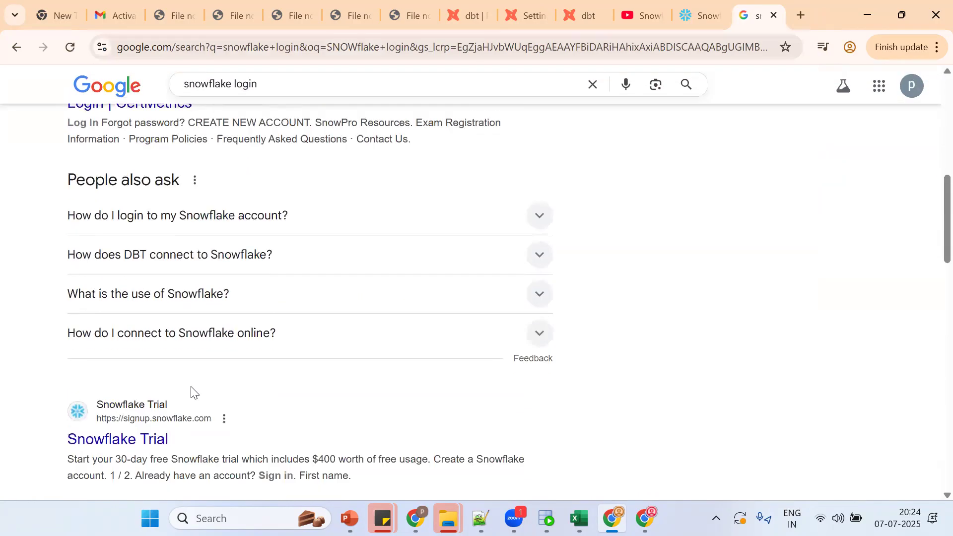
scroll(191, 392, "down", 1)
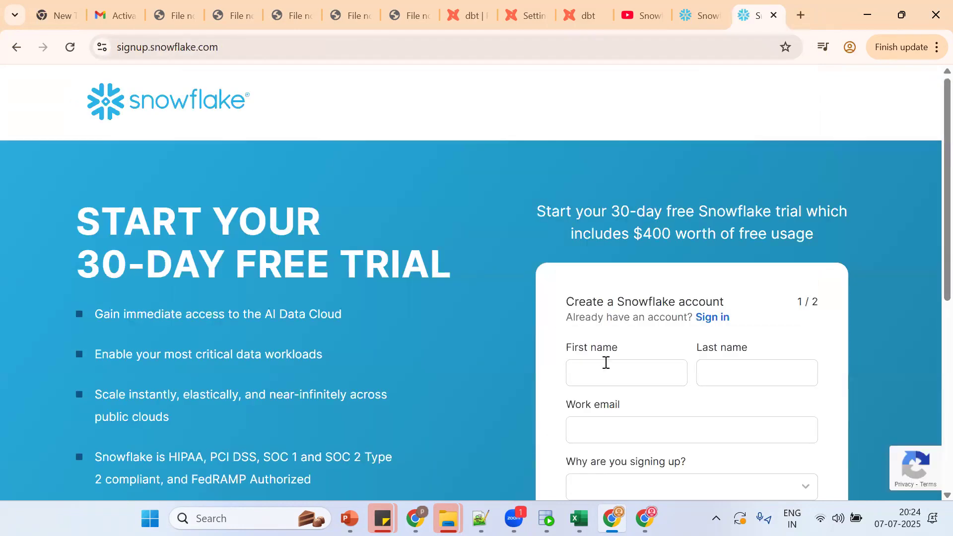
Step: Fill in the trial form's first and last name, work e-mail, and reason 'Company is considering Snowflake'
left_click(605, 362)
type("praveen")
key("Tab")
type("sf")
left_click(638, 436)
key("ctrl+v")
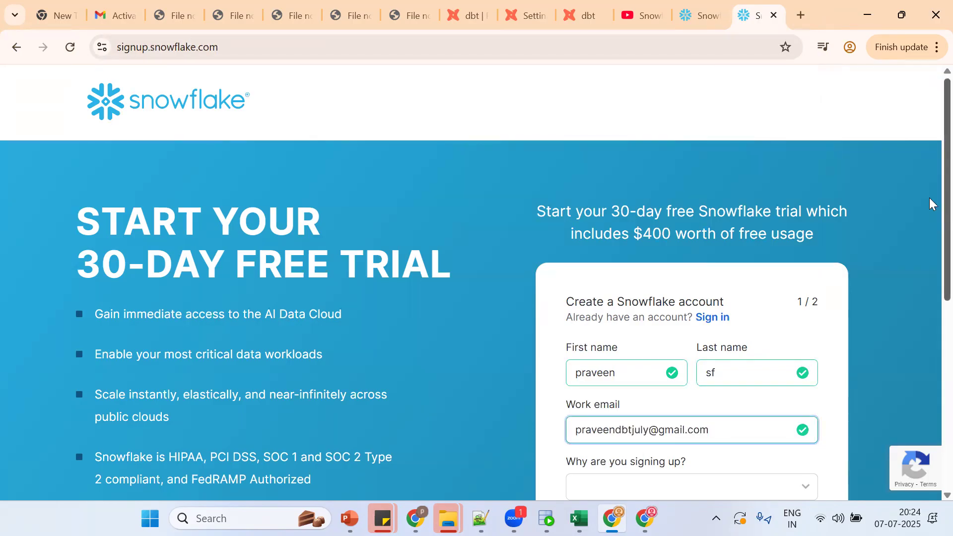
scroll(930, 204, "down", 4)
left_click(623, 274)
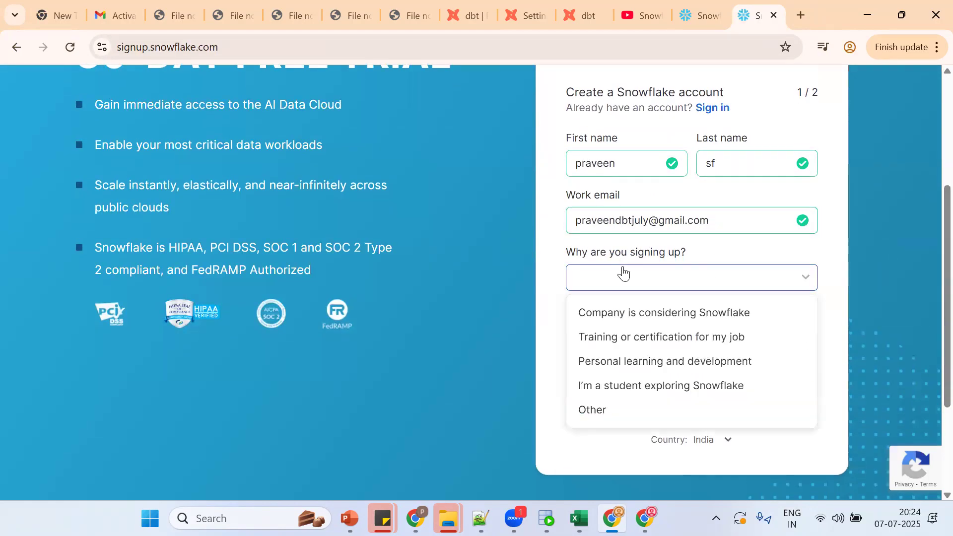
left_click(619, 316)
left_click(653, 399)
Step: Enter company 'abc' and a job title, choose Amazon Web Services, accept terms, submit, and skip the questions
left_click(602, 155)
type("abc")
left_click(604, 203)
type("acb")
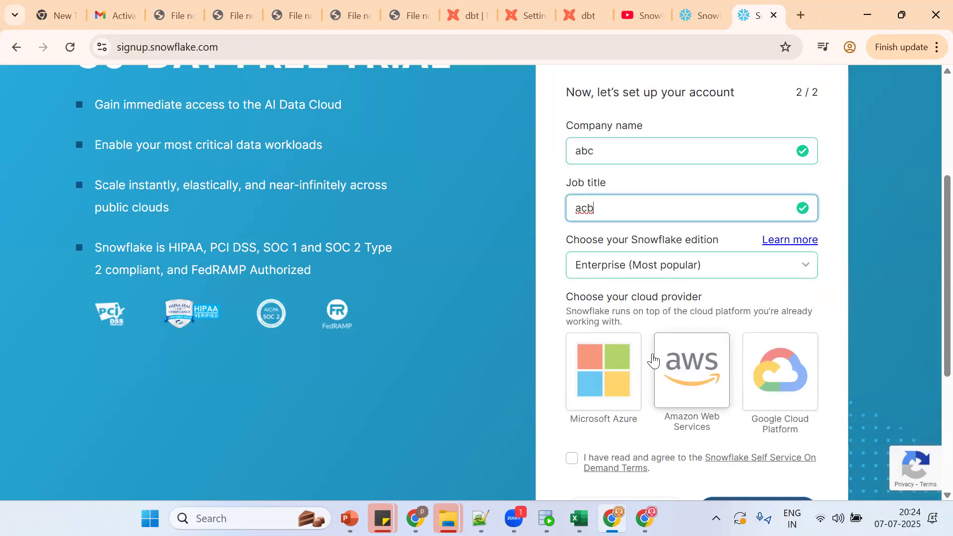
left_click(657, 374)
scroll(932, 314, "down", 2)
scroll(931, 314, "down", 2)
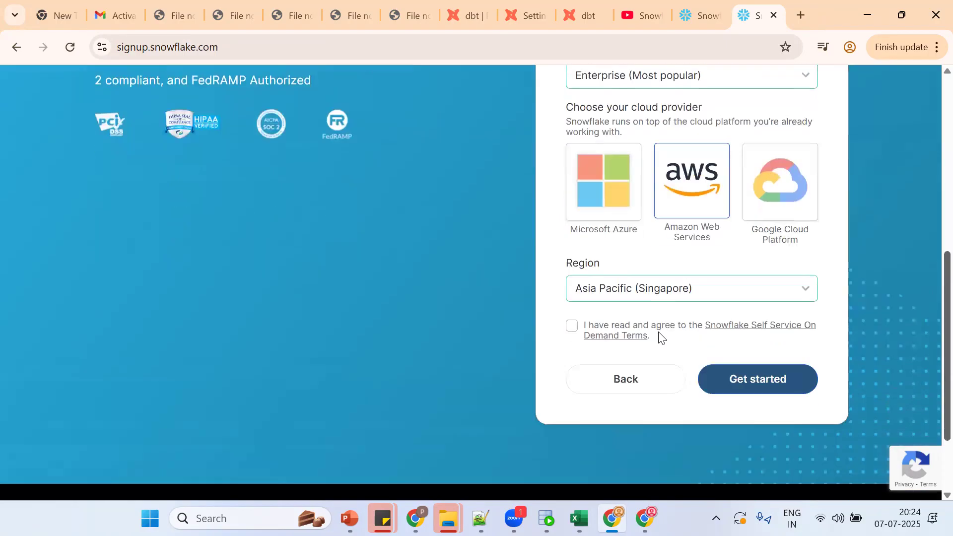
left_click(572, 325)
left_click(753, 371)
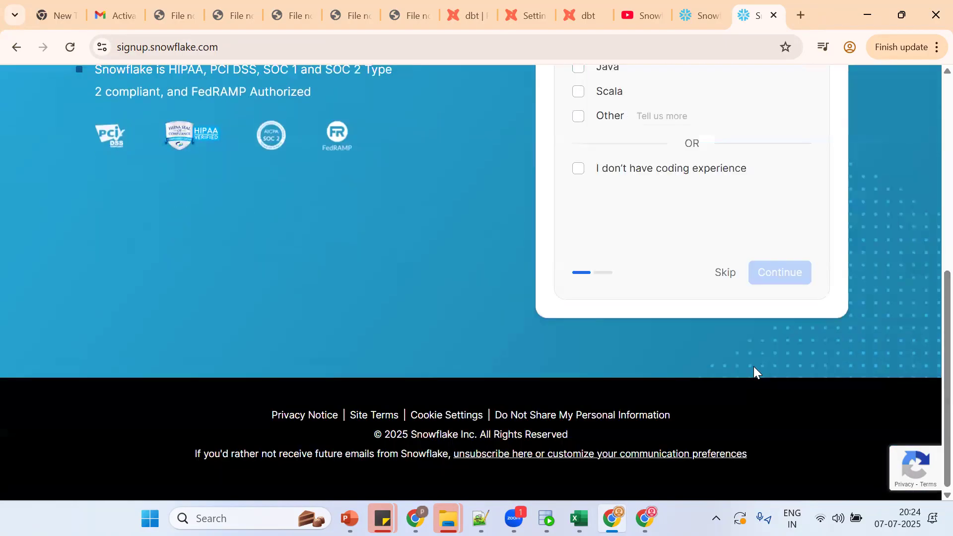
left_click(722, 275)
scroll(929, 348, "down", 8)
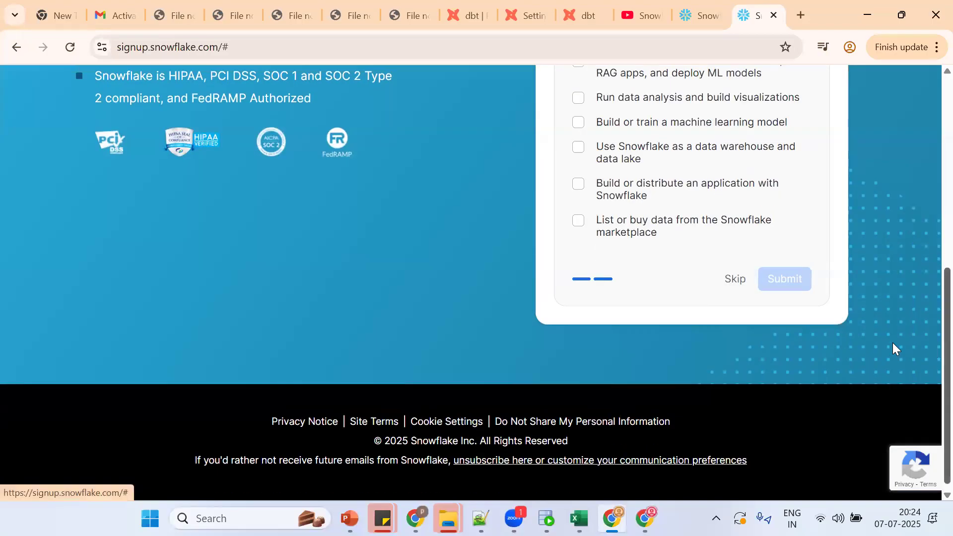
left_click(725, 276)
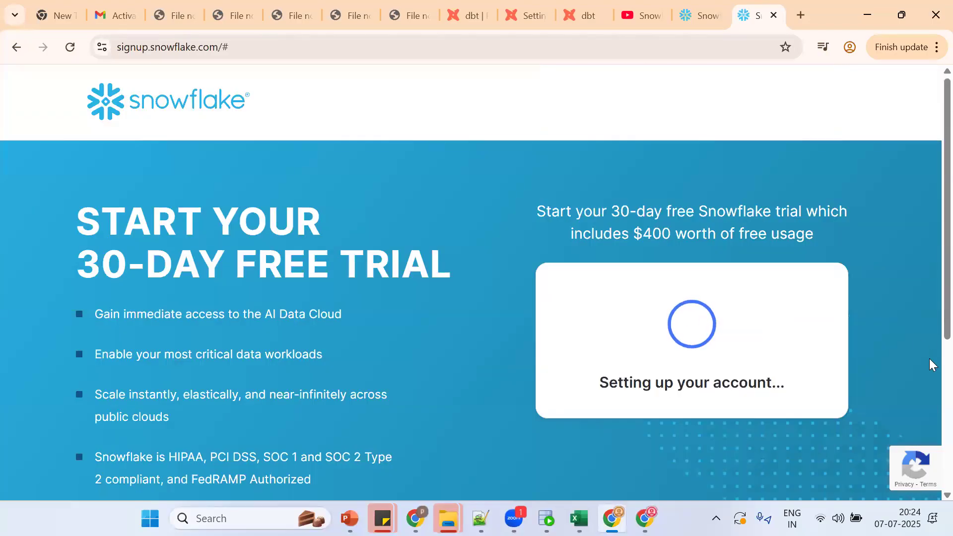
Step: Reload the Gmail inbox, open the new 'Activate your Snowflake account' email and follow its activation link
left_click(114, 15)
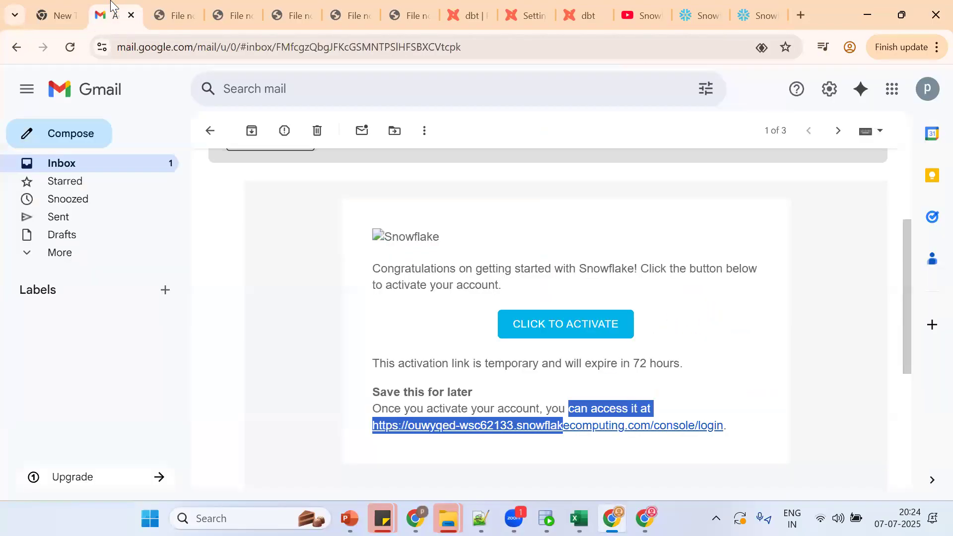
left_click(208, 131)
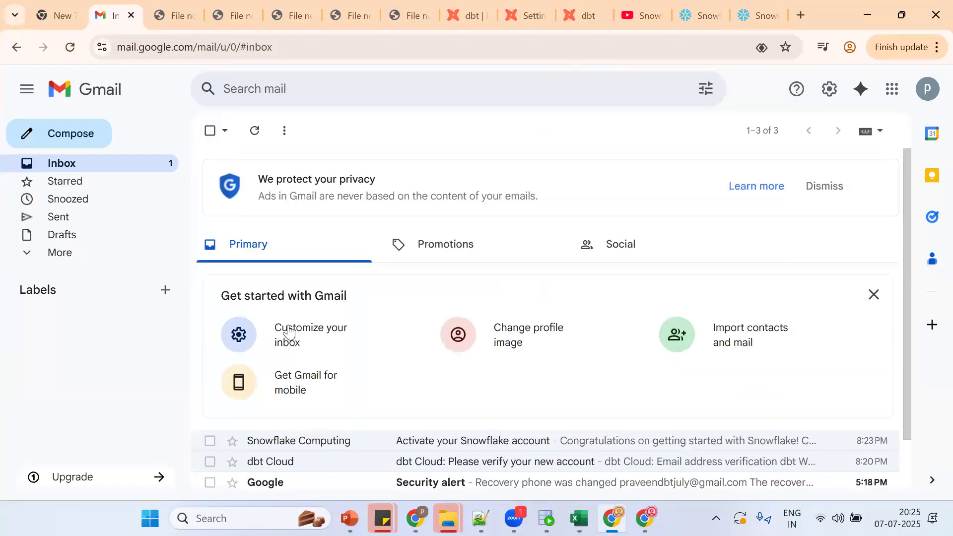
left_click(75, 49)
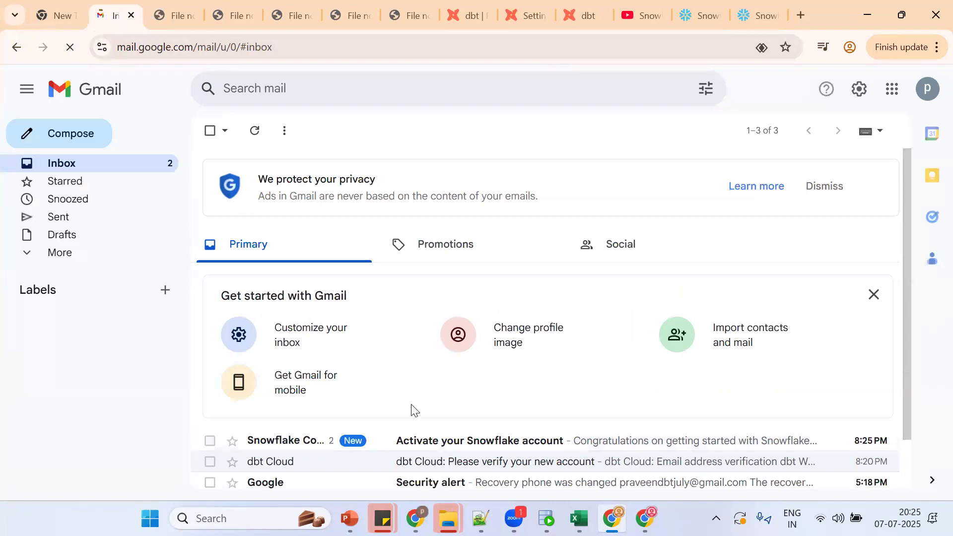
left_click(460, 447)
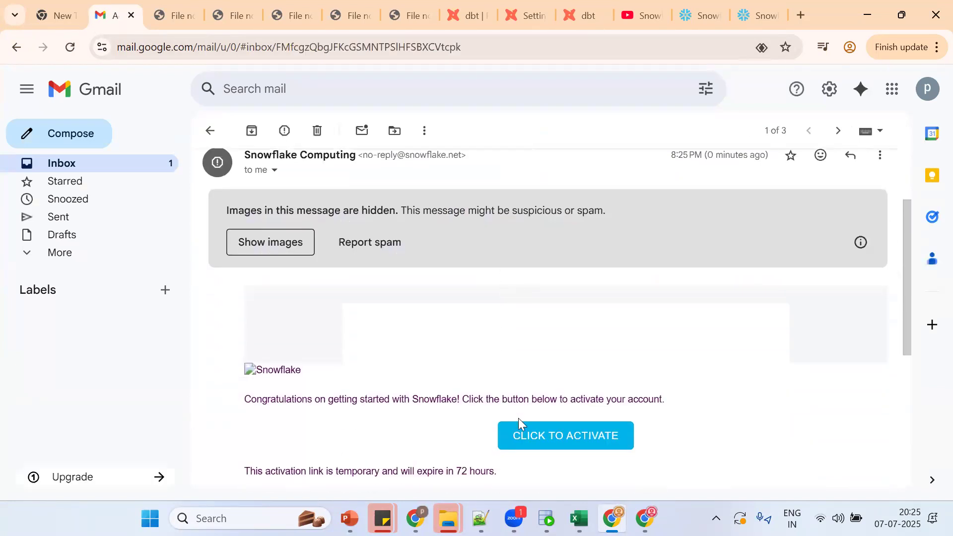
left_click(525, 440)
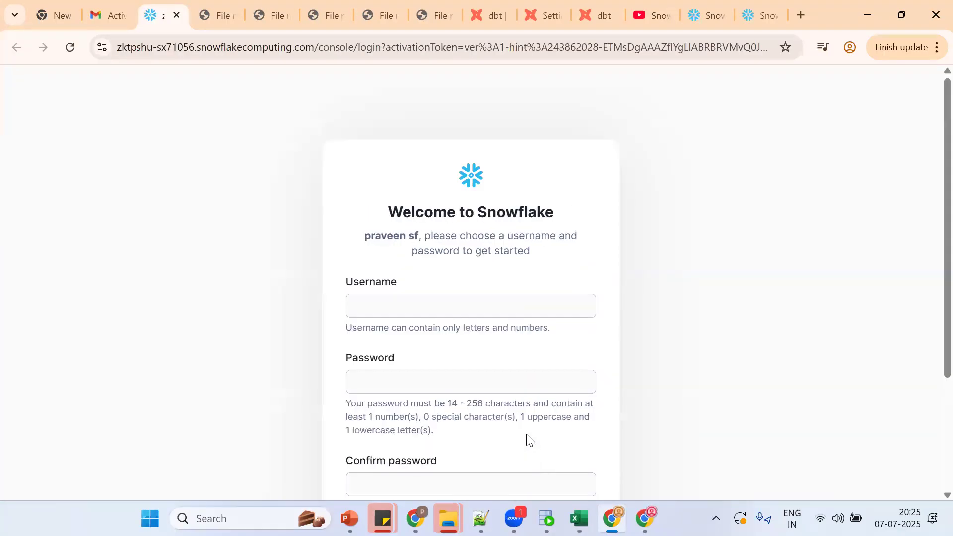
Step: Enter the new account's username and a self-chosen, confirmed password, then submit with Get started
left_click(424, 305)
type("praveensf")
key("Tab")
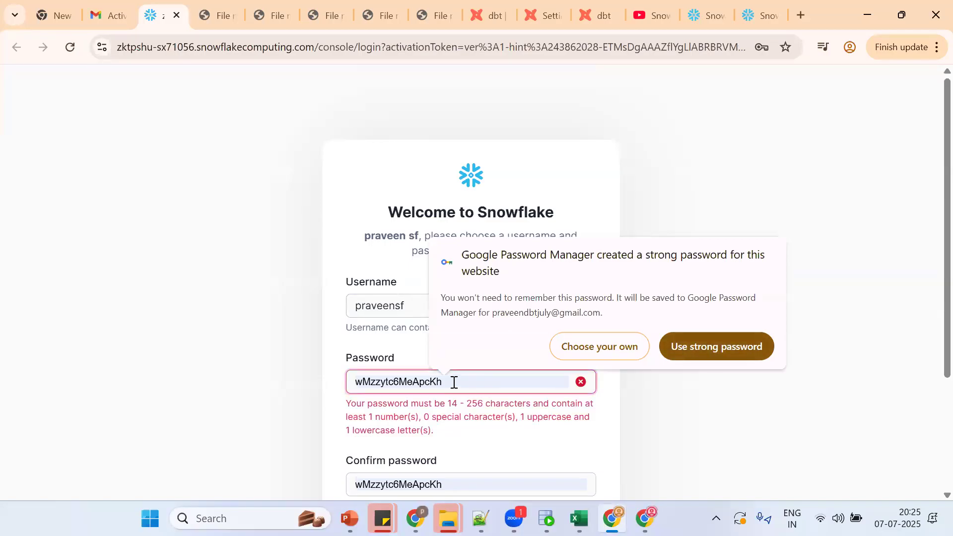
left_click(605, 346)
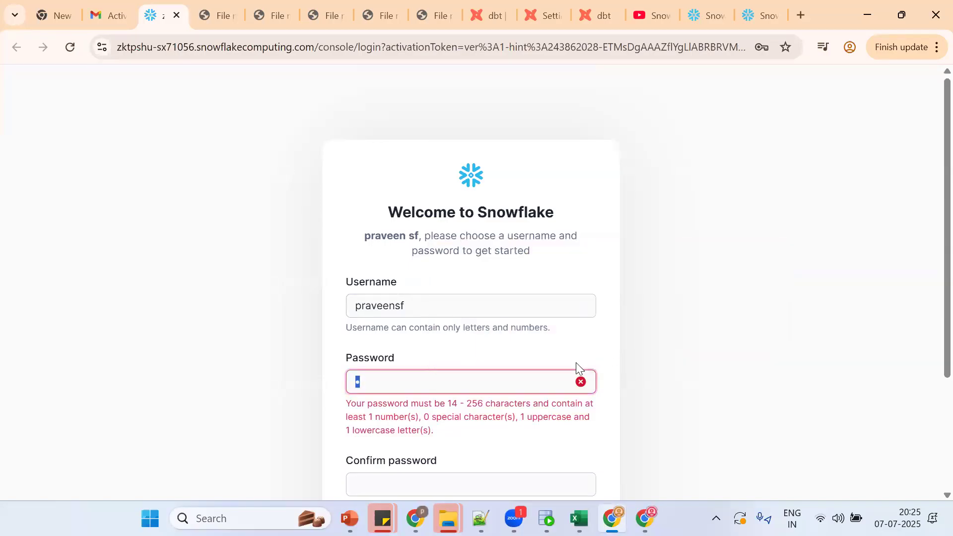
type("••••••••••••••")
key("Tab")
type("••")
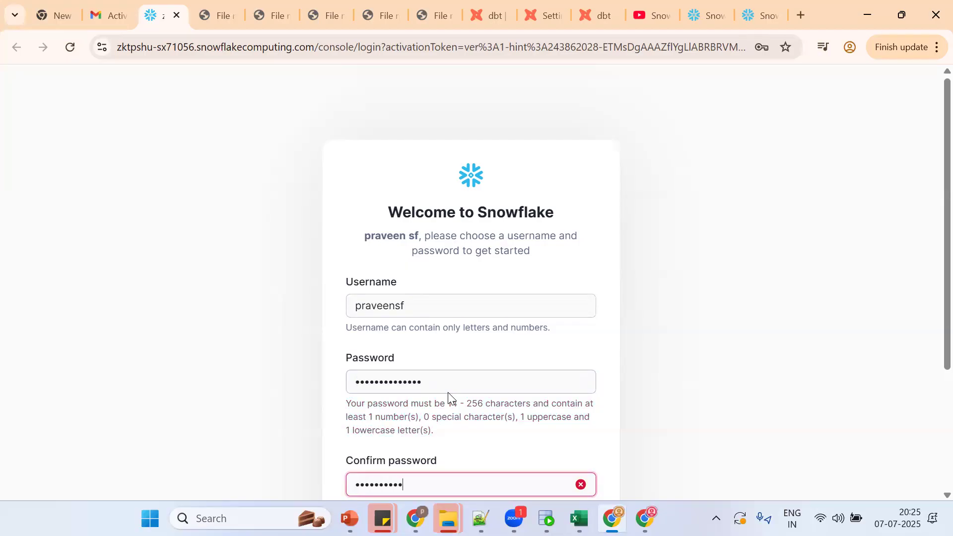
type("••••••••••••")
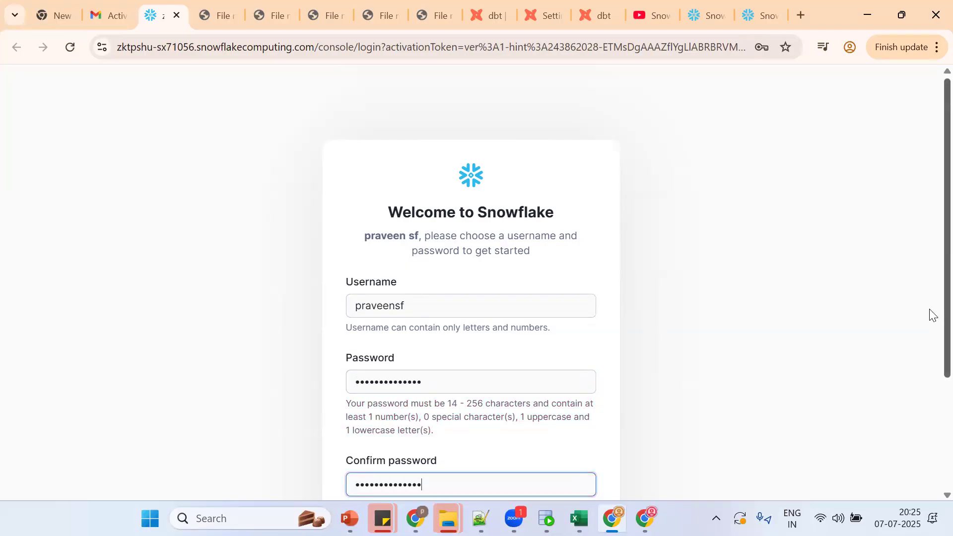
scroll(929, 348, "down", 2)
left_click(497, 424)
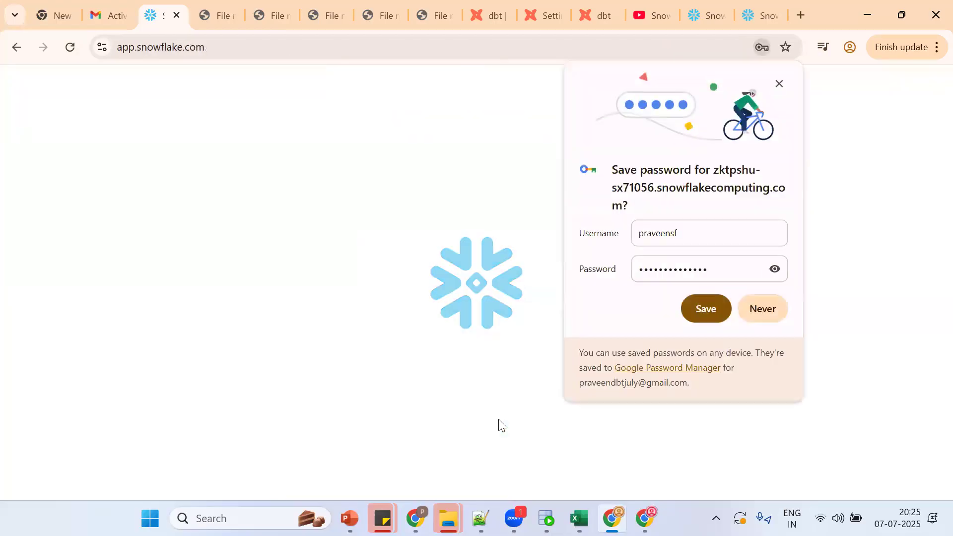
Step: Save the login in Chrome, skip the getting-started choices, and close three stale Error 404 tabs
left_click(716, 307)
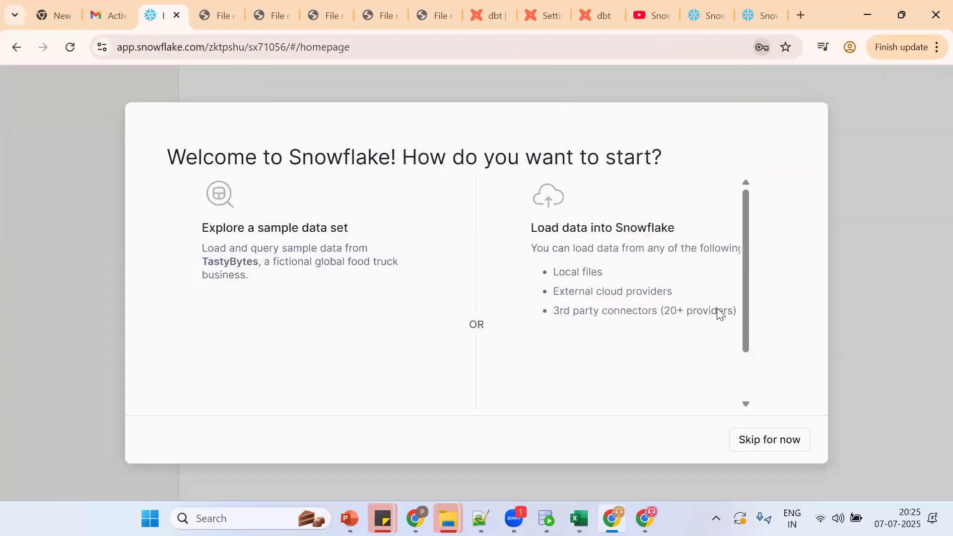
left_click(746, 437)
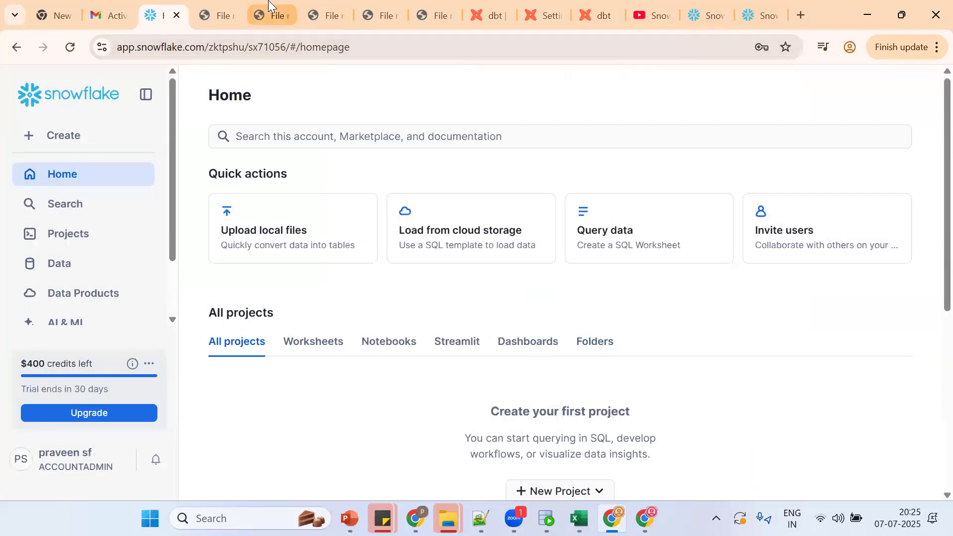
left_click(215, 6)
left_click(231, 15)
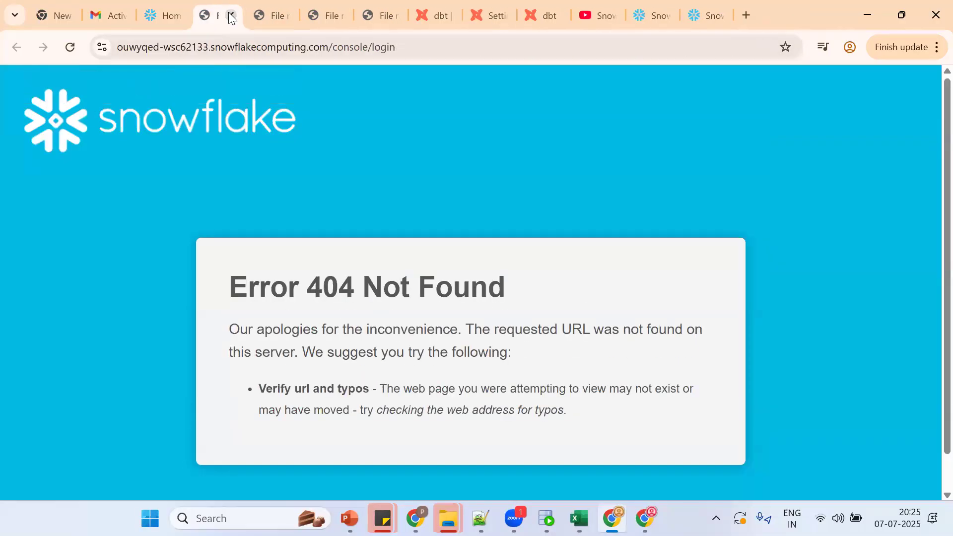
left_click(231, 15)
left_click(231, 15)
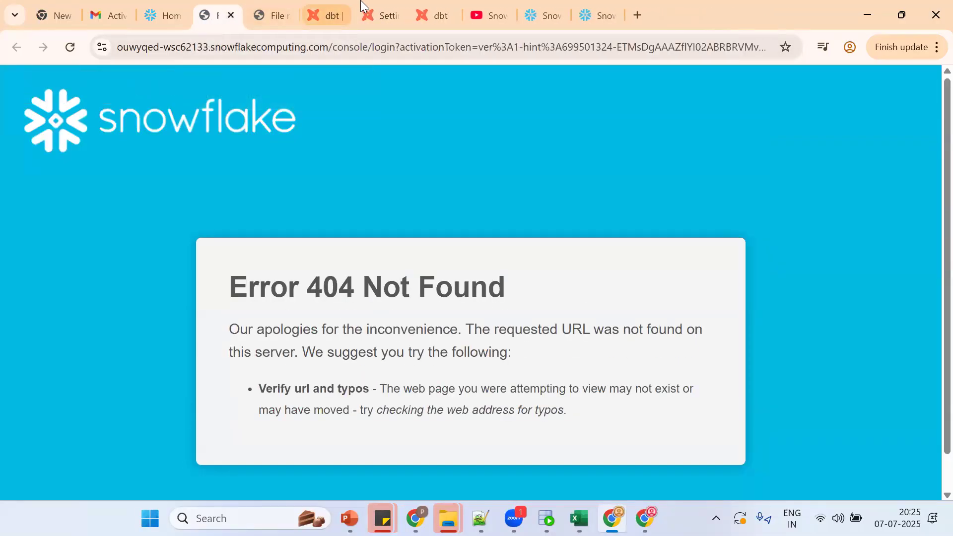
left_click(391, 16)
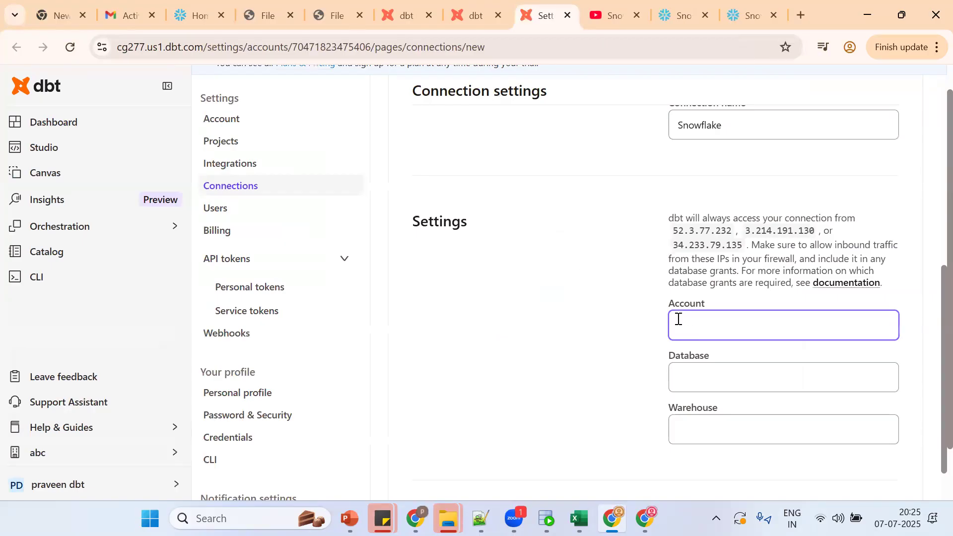
Step: Check the dbt Snowflake connection's empty Database, Warehouse and Account fields, then return to Snowflake Home
left_click(693, 385)
left_click(704, 425)
left_click(697, 334)
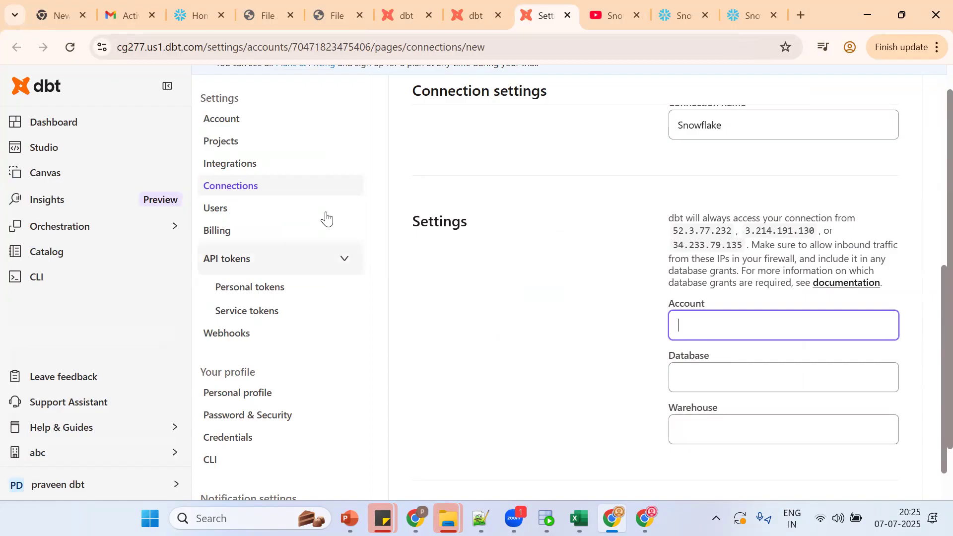
left_click(198, 14)
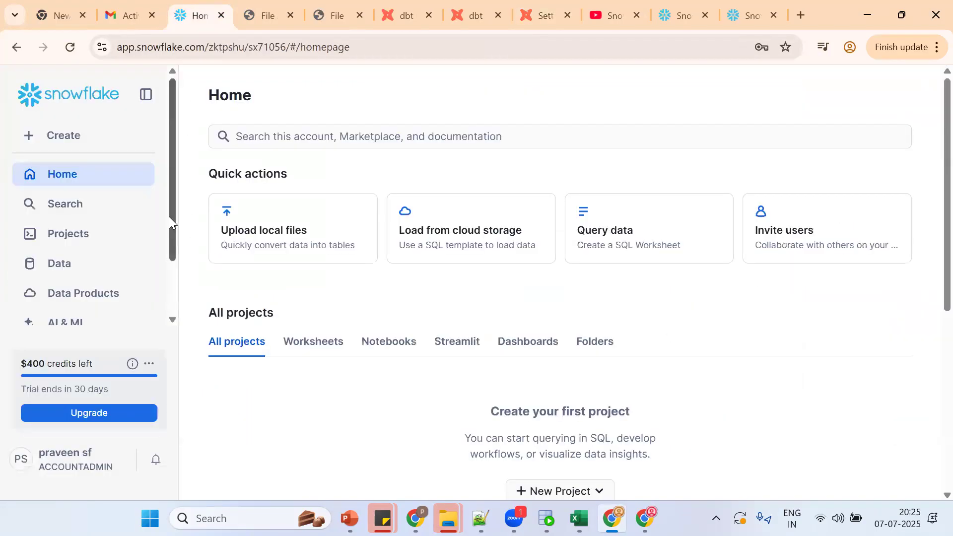
Step: Open Account Details from the Snowflake user profile menu and copy the Account Identifier
scroll(171, 219, "down", 2)
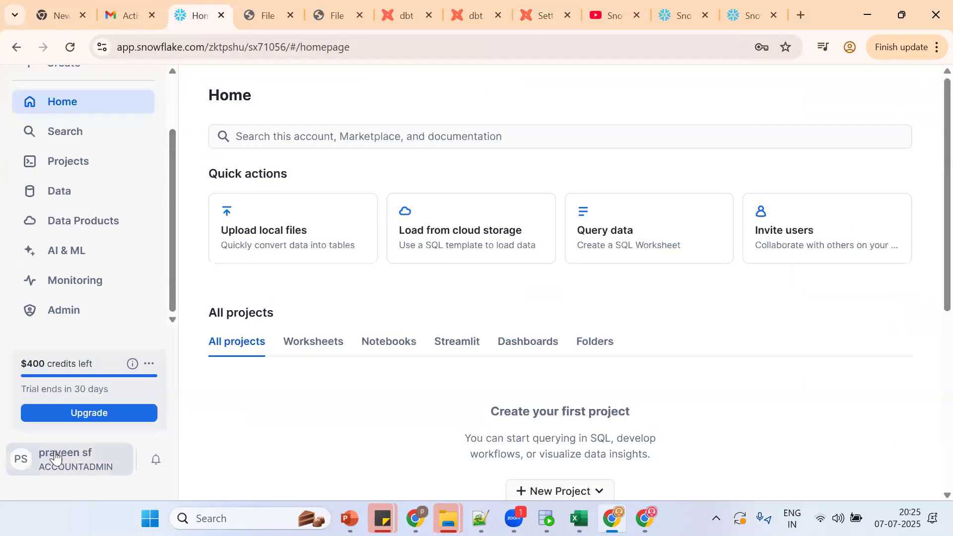
left_click(29, 460)
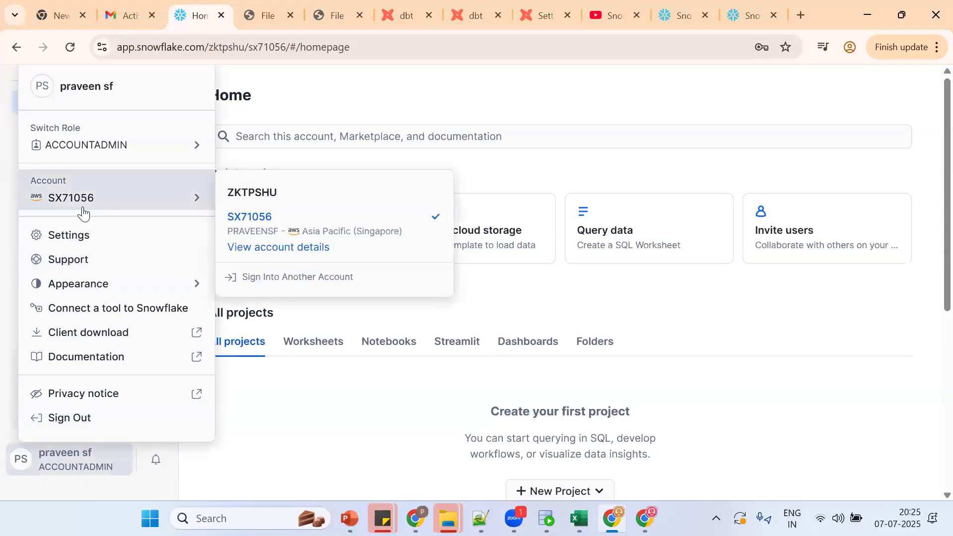
mouse_move(204, 210)
left_click(273, 255)
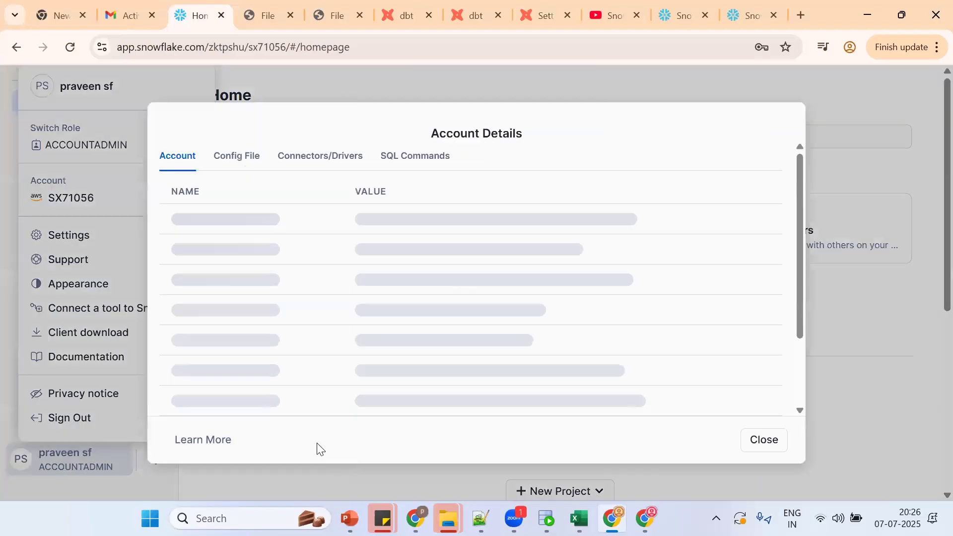
left_click(756, 440)
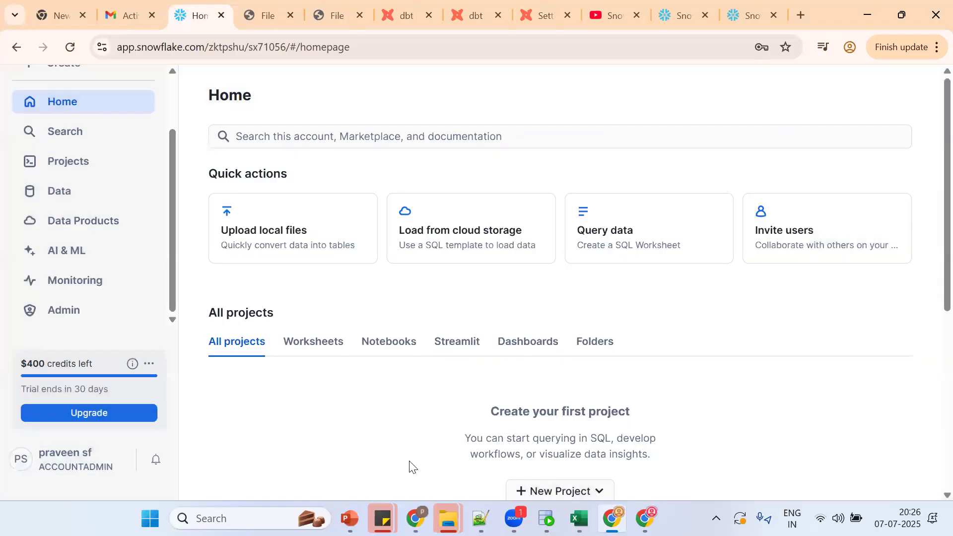
left_click(33, 468)
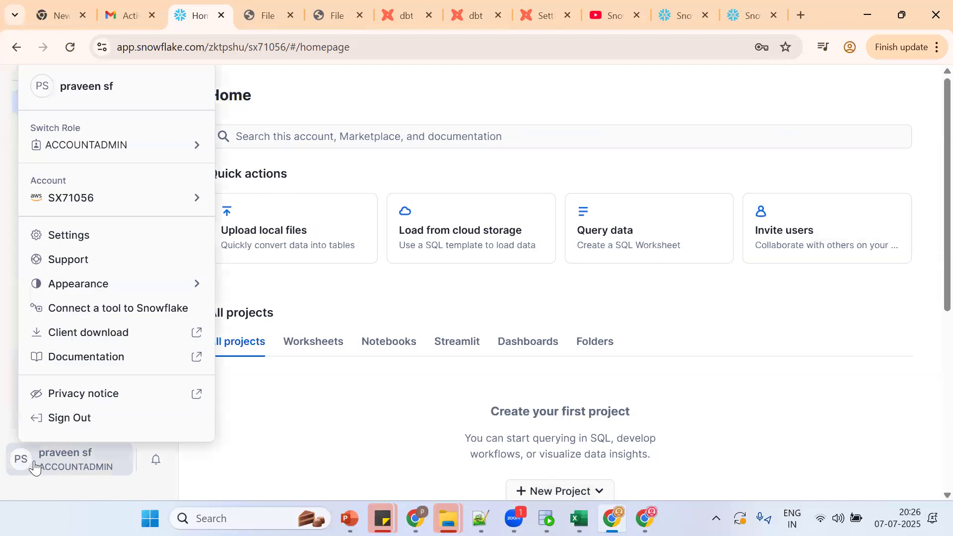
mouse_move(76, 205)
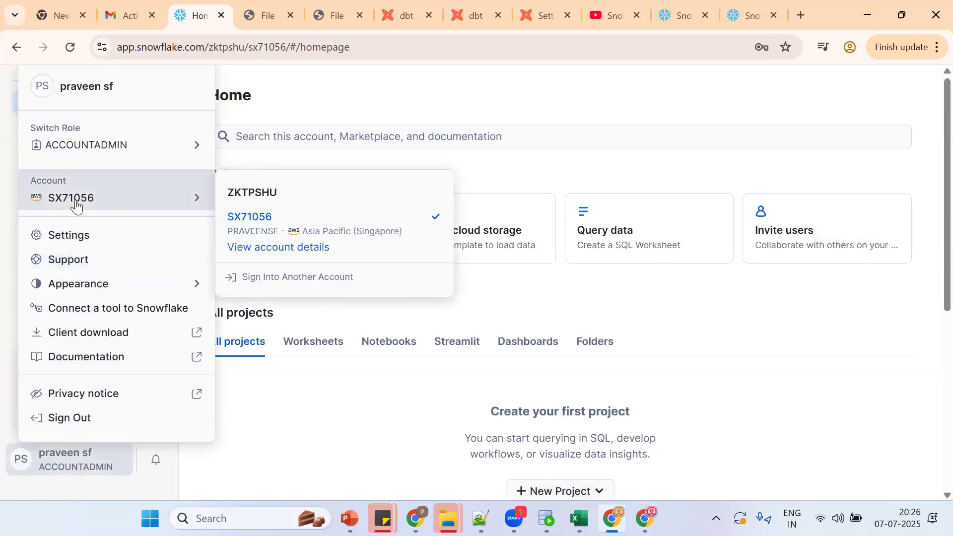
left_click(293, 248)
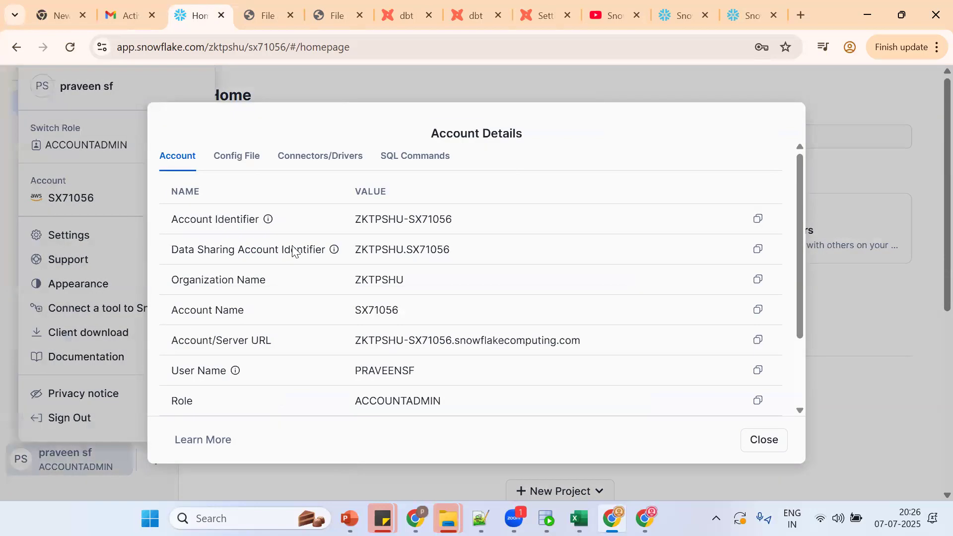
left_click(759, 221)
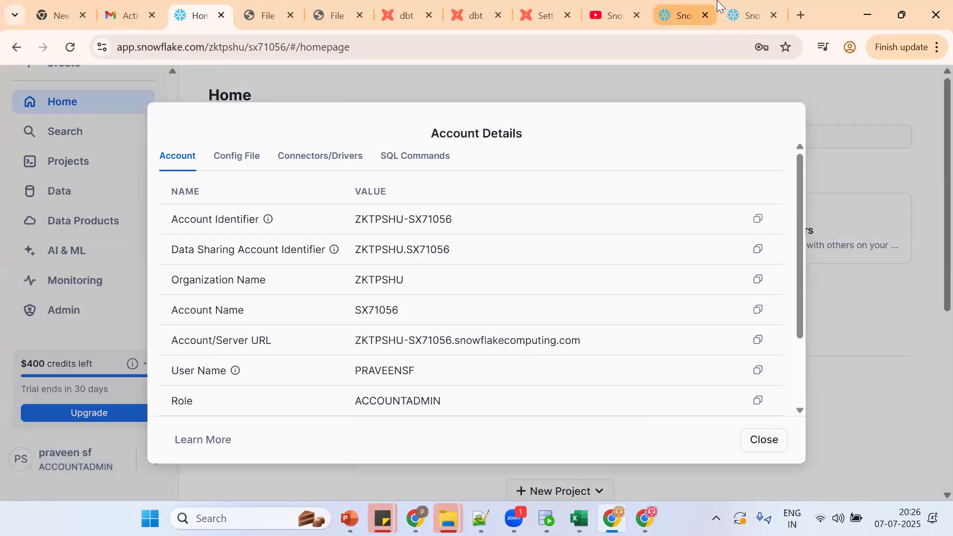
left_click(485, 10)
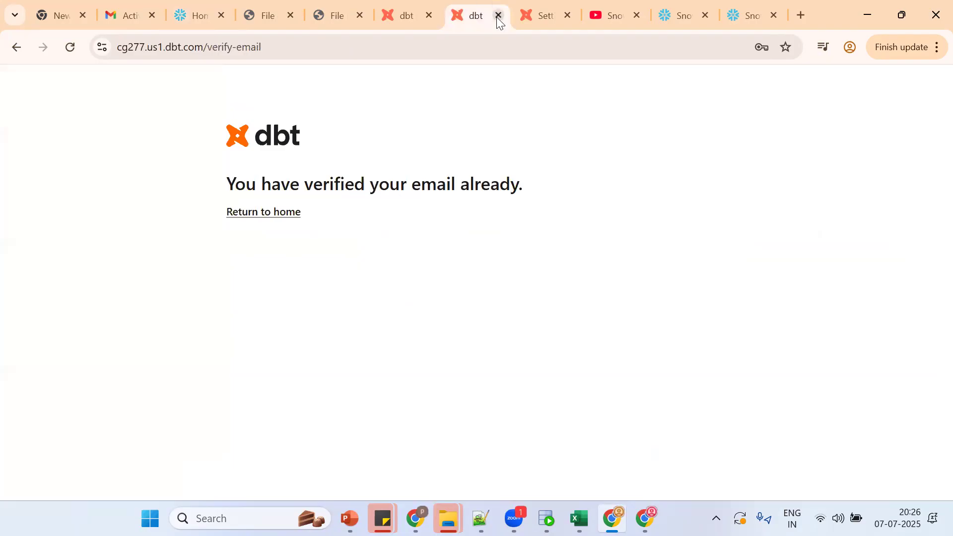
Step: Close the spare dbt verification tab and paste the account identifier into the connection's Account field
left_click(498, 15)
left_click(424, 9)
left_click(450, 6)
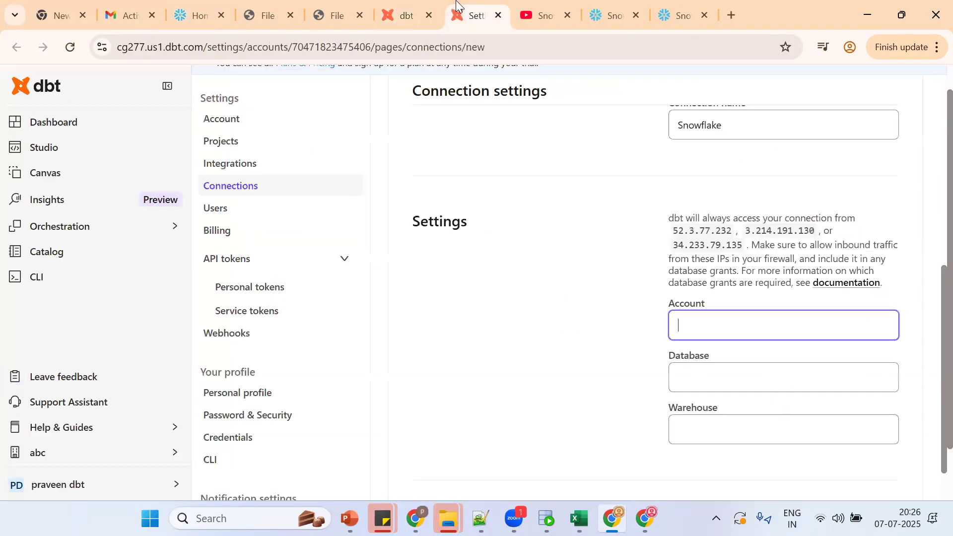
key("ctrl+v")
left_click(714, 369)
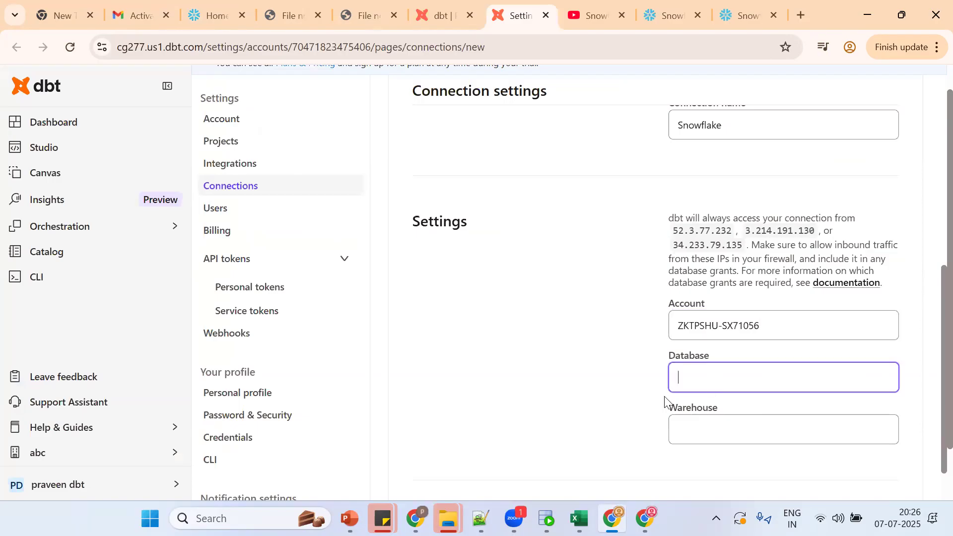
left_click(211, 9)
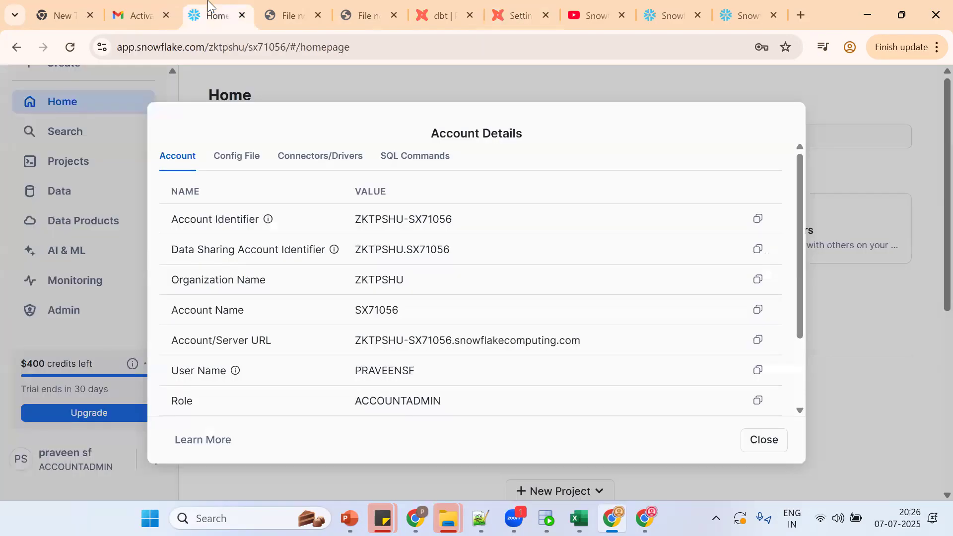
Step: Close the account details and start a new Snowflake SQL worksheet
left_click(762, 440)
scroll(177, 105, "up", 1)
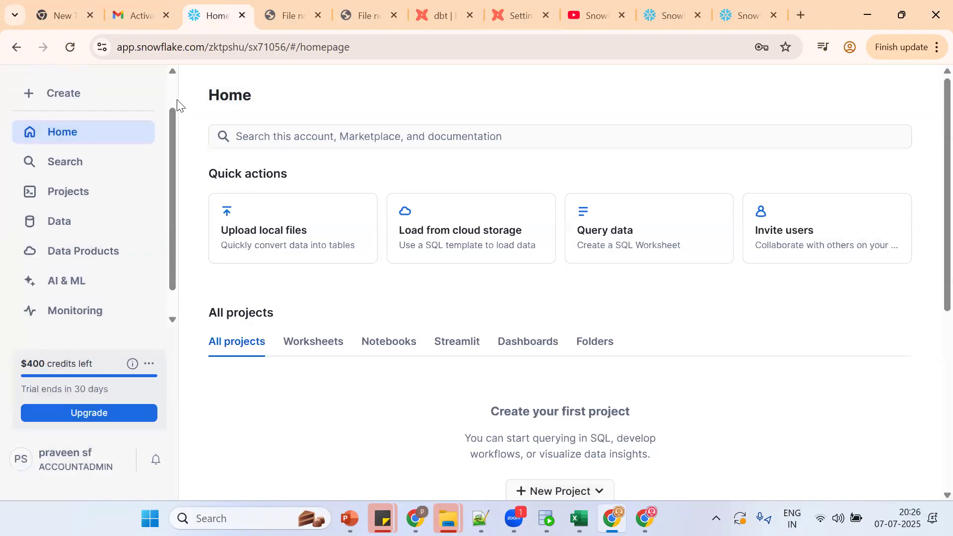
scroll(114, 122, "up", 1)
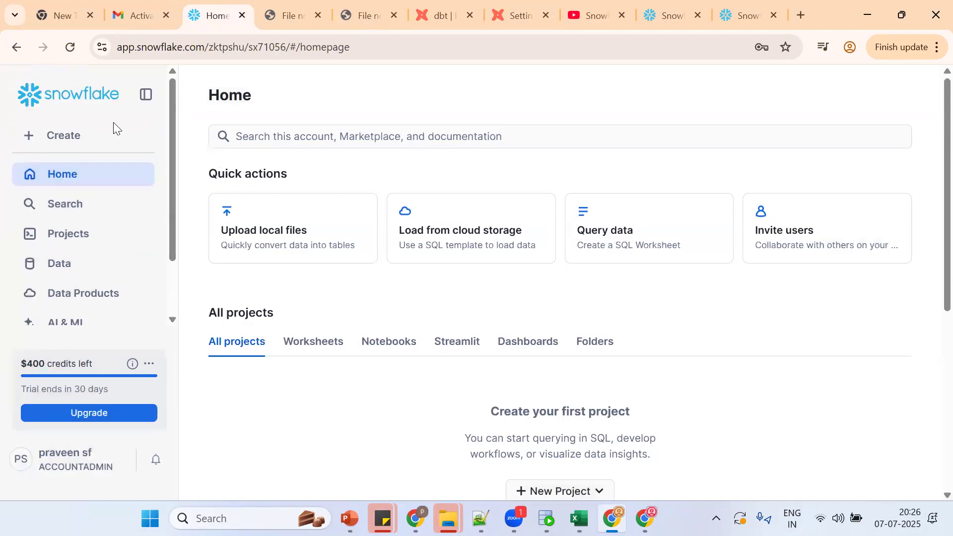
left_click(96, 138)
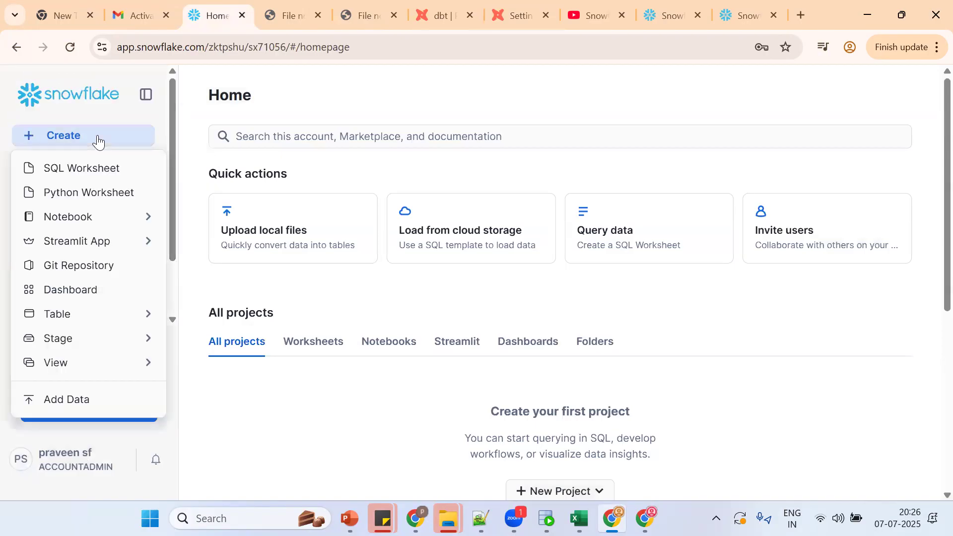
left_click(111, 171)
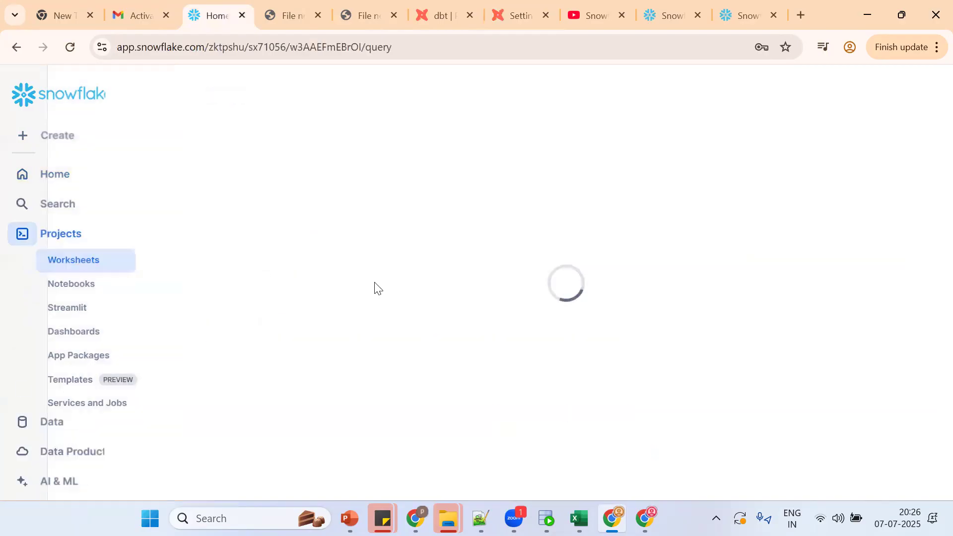
Step: Run CREATE DATABASE EDW_DEV_DB; and comment it as the enterprise data warehouse development database
type("C")
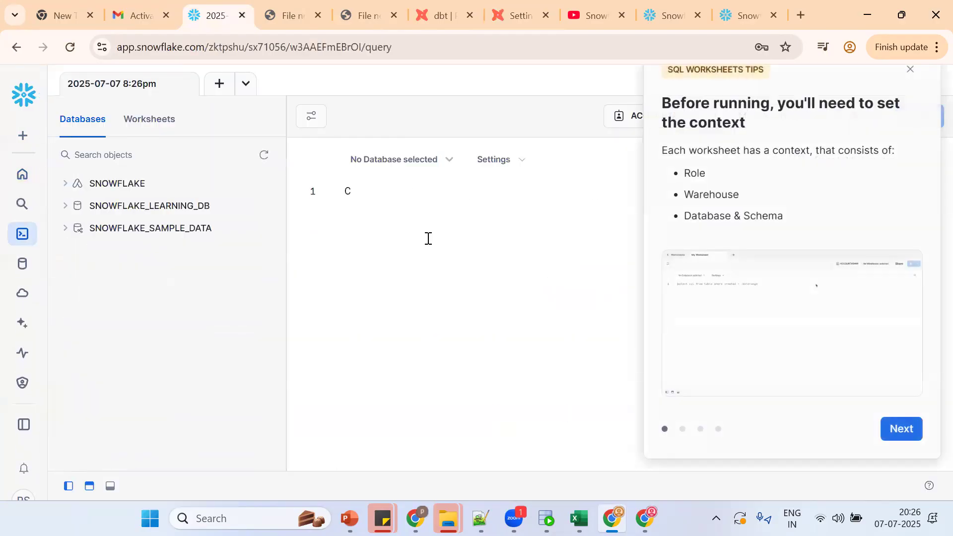
left_click(903, 430)
left_click(903, 430)
left_click(903, 430)
left_click(901, 428)
left_click(487, 215)
type("REATE DATABA")
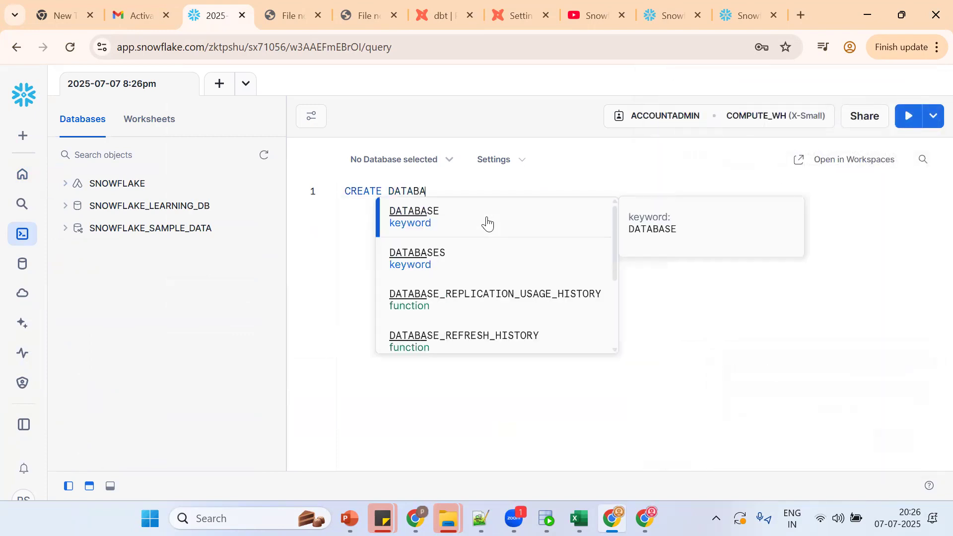
type("SE EDW_D")
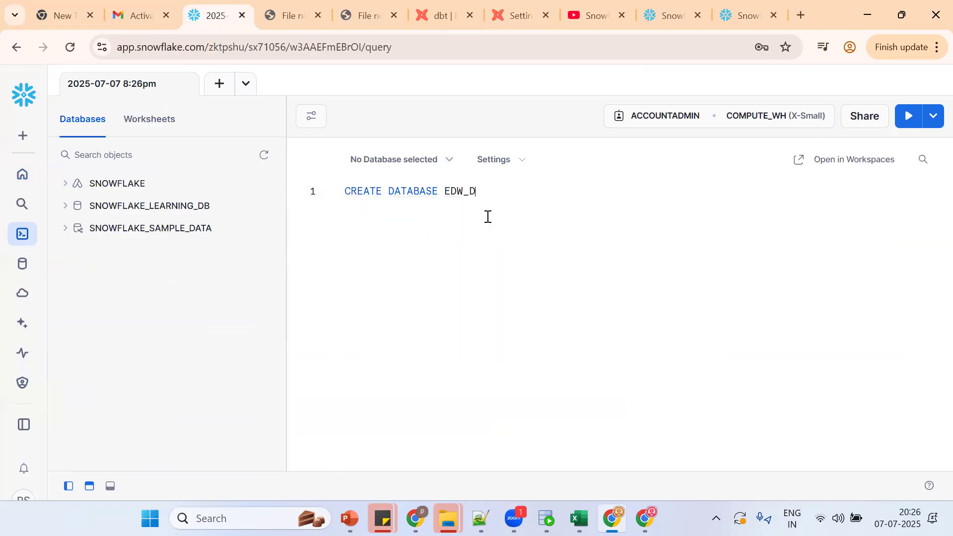
type("EV_DB;")
key("ctrl+Return")
type("-")
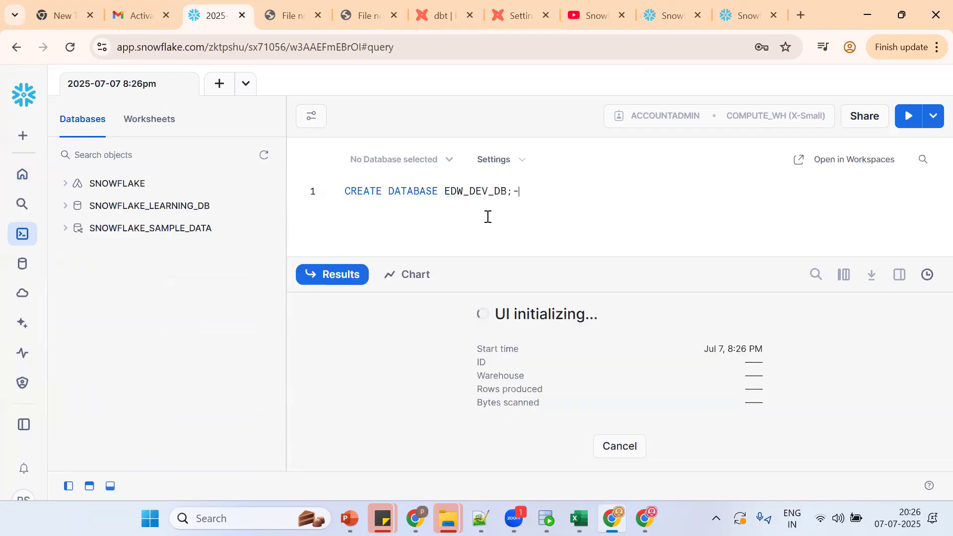
type("-ENTER")
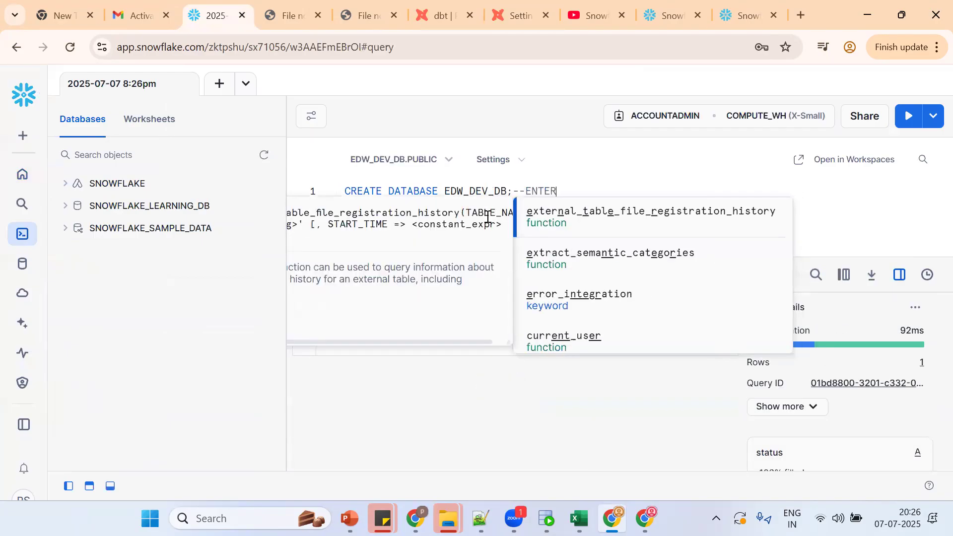
type("PRISE DATAWA")
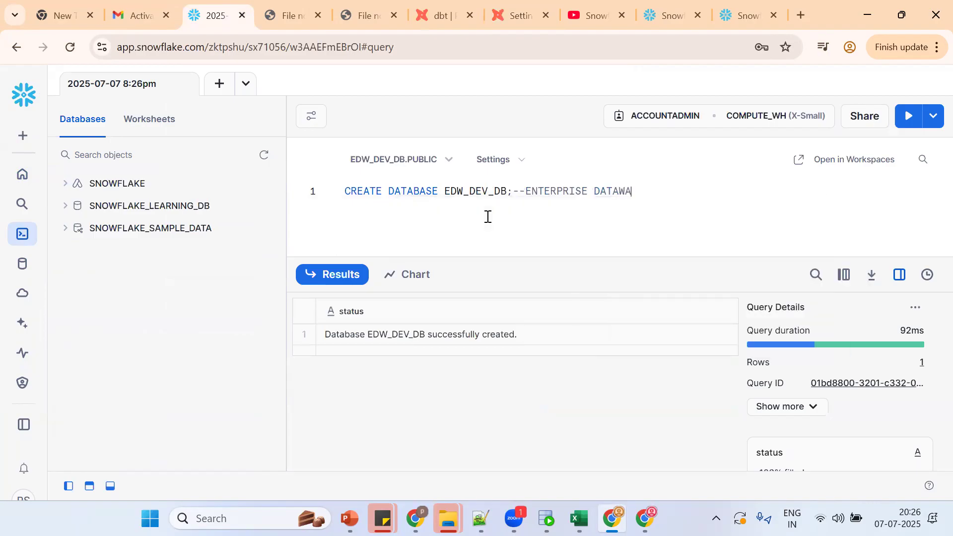
type("REHOUSE DEVELOPMENT DB")
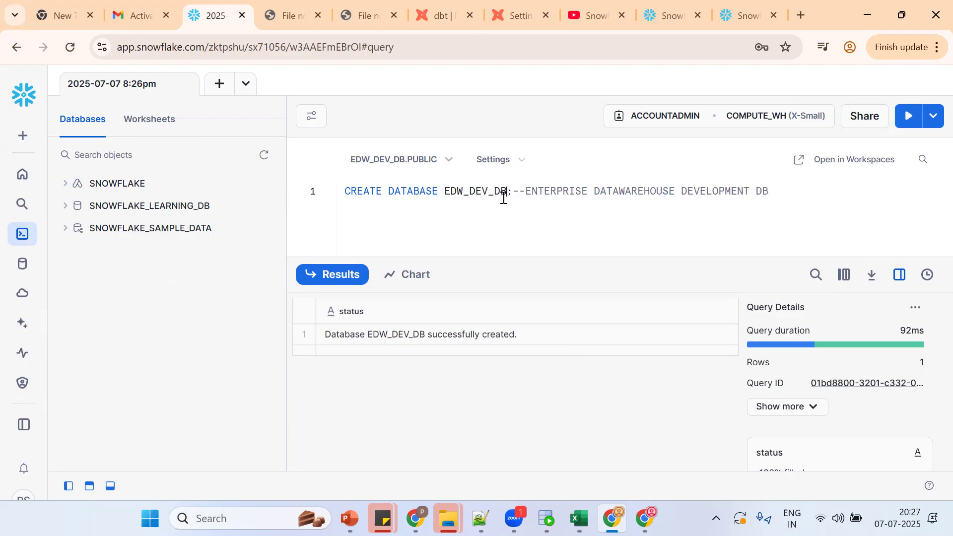
Step: Copy the first statement to line 3 and edit it into CREATE SCHEMA EDW_DEV_DB.EDW_DEV_SC;
key("shift+Home")
key("ctrl+c")
key("Right")
key("Return")
key("Return")
key("ctrl+v")
double_click(415, 218)
type("SCHEM")
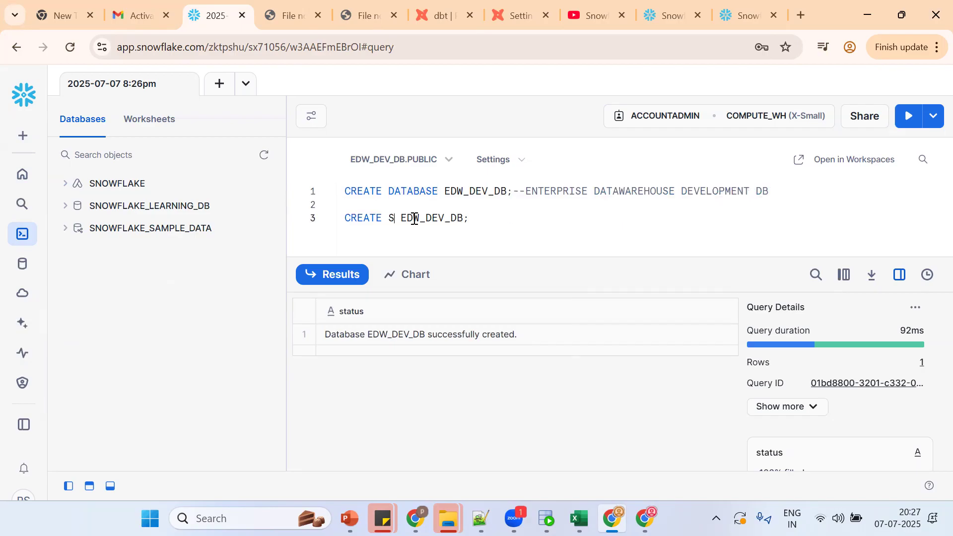
type("A")
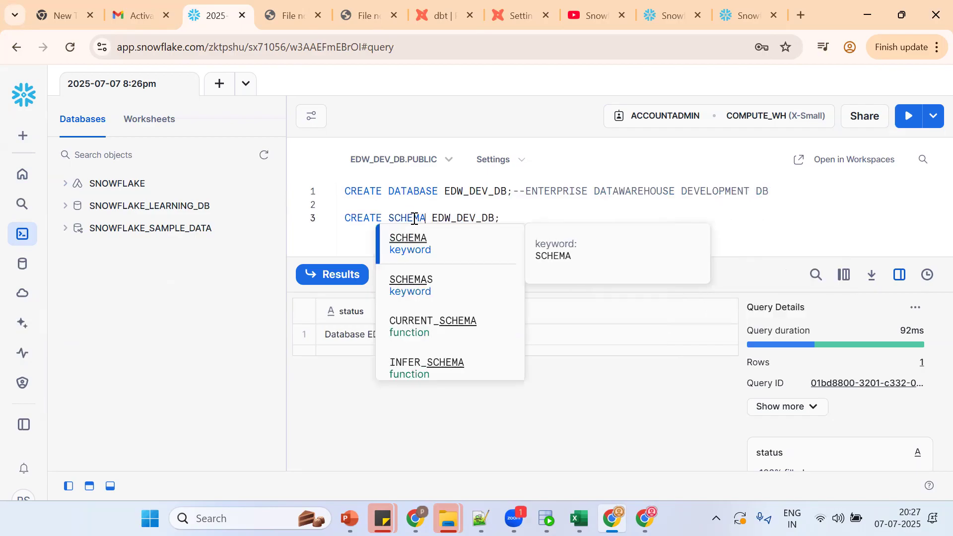
double_click(469, 217)
key("ctrl+c")
left_click(496, 217)
key("ctrl+v")
key("BackSpace")
key("BackSpace")
type("S")
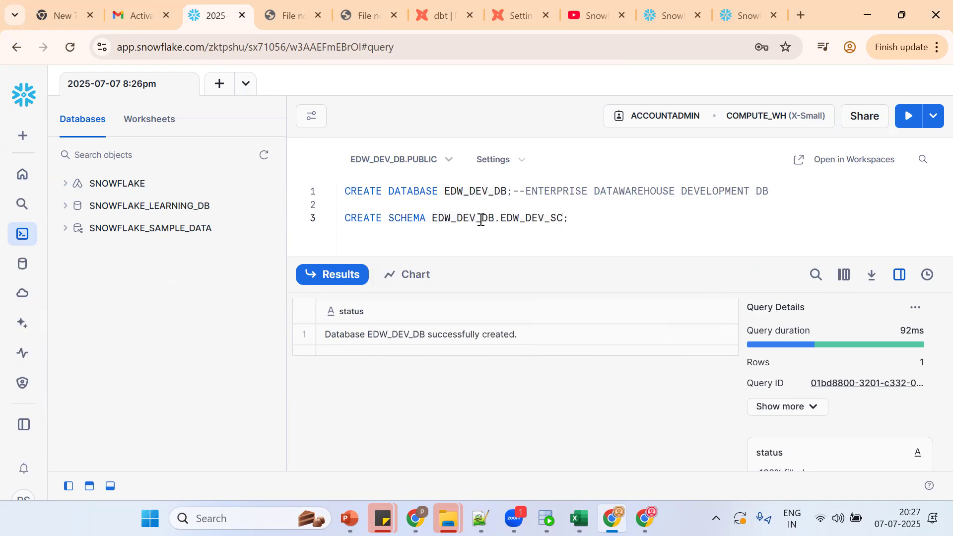
Step: Run the CREATE SCHEMA statement and label it with a --NAMESPACE comment
double_click(467, 218)
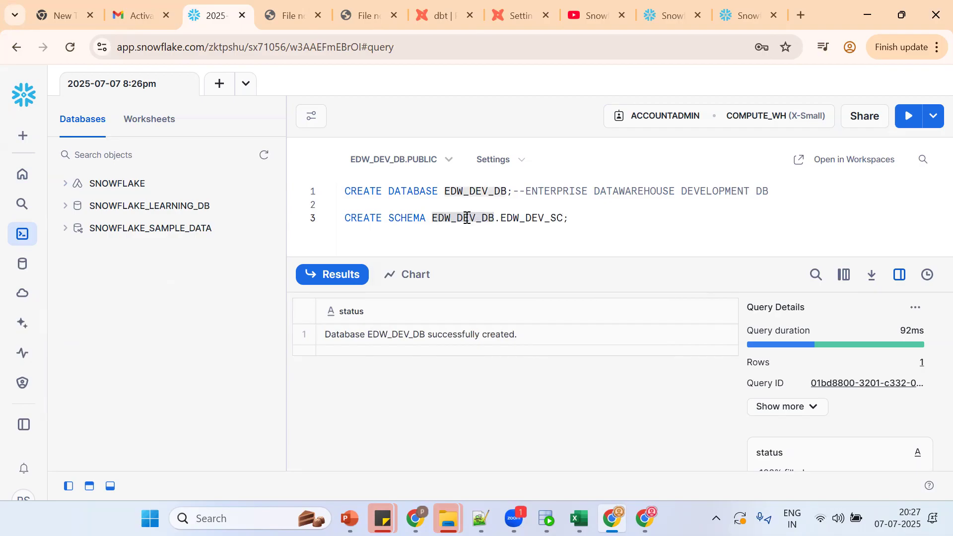
left_click(509, 221)
double_click(524, 220)
left_click(573, 221)
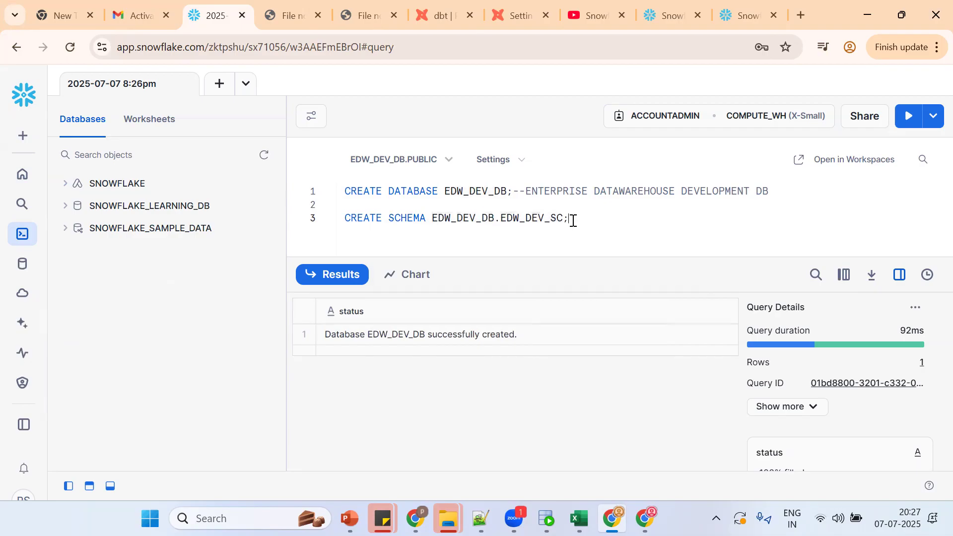
key("ctrl+Return")
type("--")
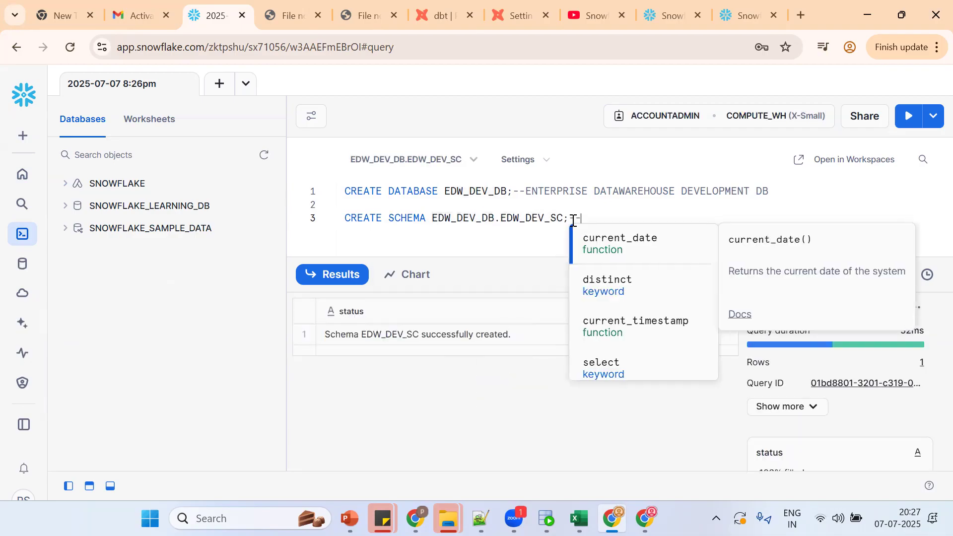
type("NAMESPACE")
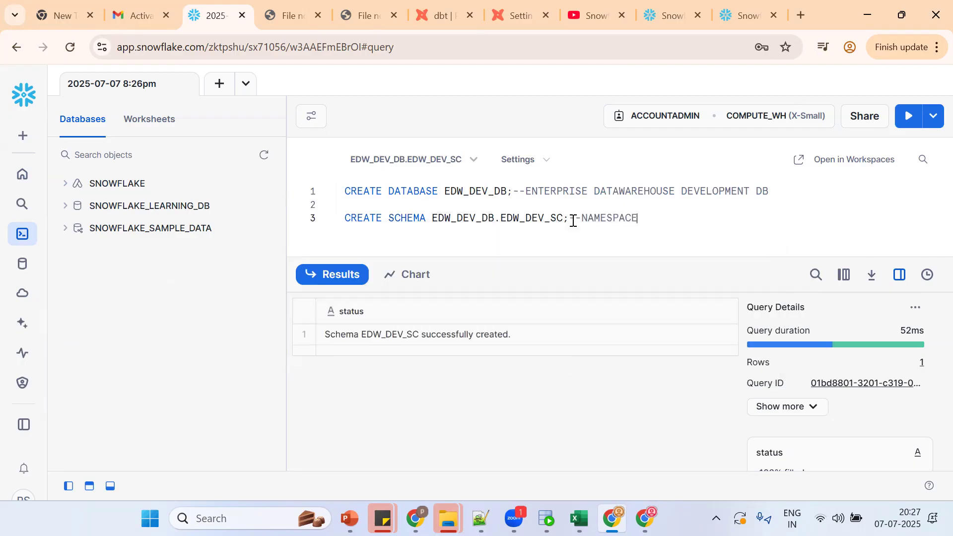
Step: Refresh the database list to confirm EDW_DEV_DB, re-run the schema statement, and copy EDW_DEV_DB
double_click(464, 193)
left_click(508, 190)
left_click(264, 155)
double_click(473, 223)
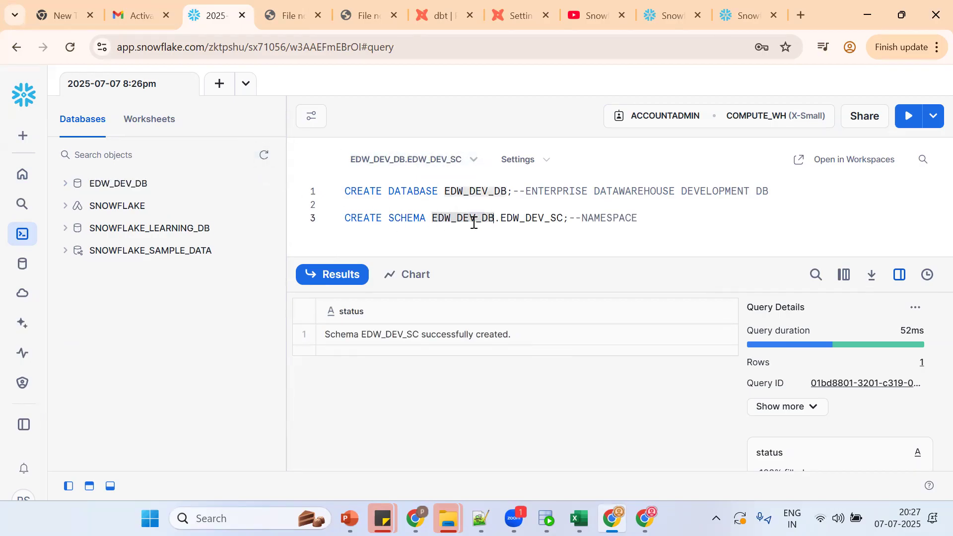
double_click(523, 219)
left_click(559, 222)
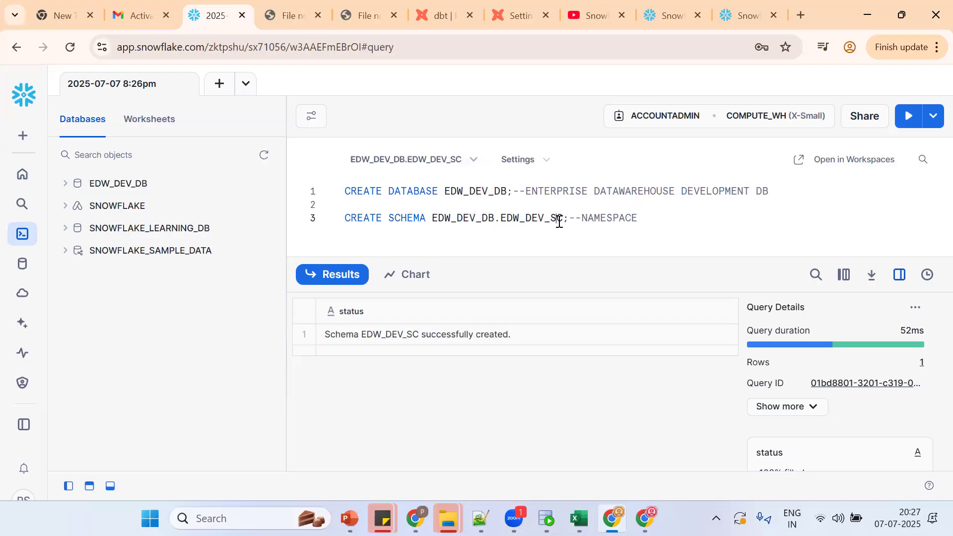
key("ctrl+Return")
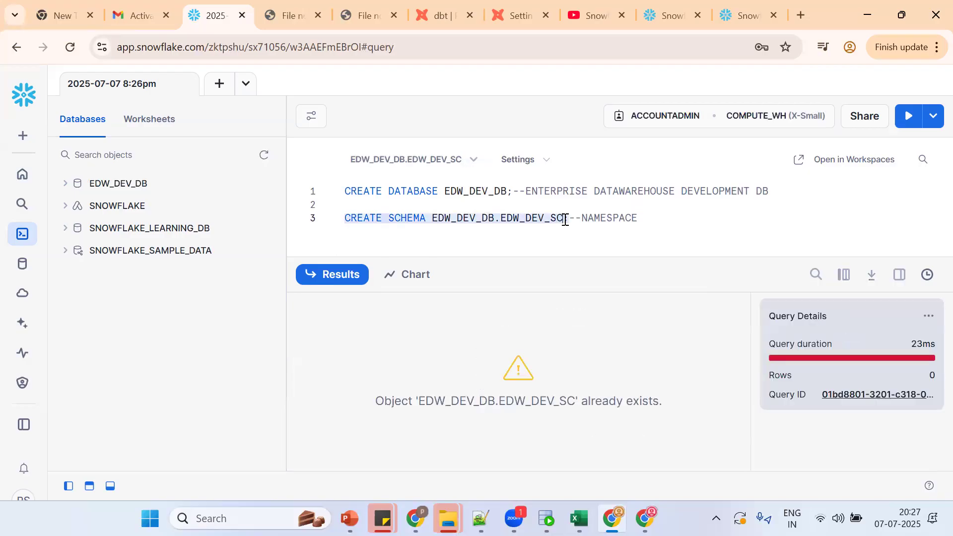
double_click(460, 193)
key("ctrl+c")
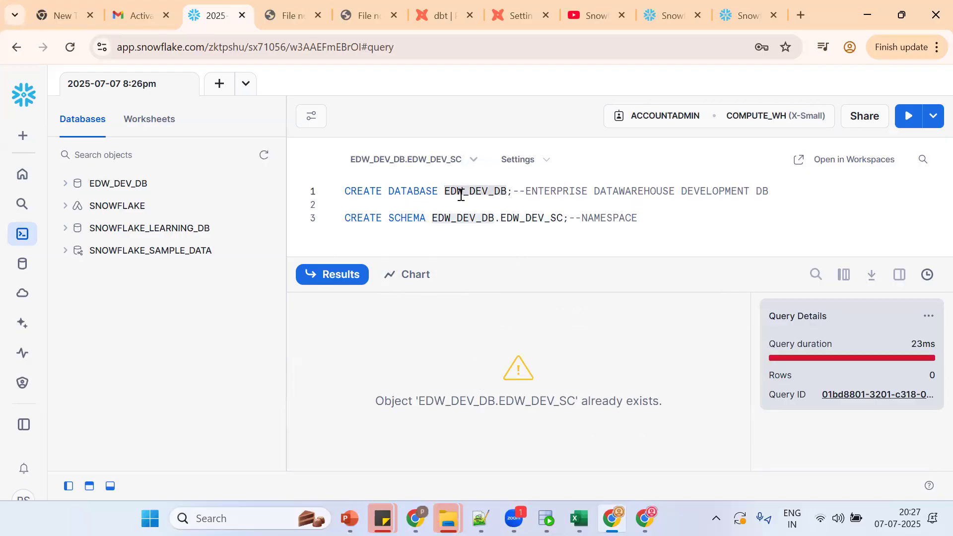
Step: Paste EDW_DEV_DB into the Database field of dbt's Snowflake connection
left_click(518, 15)
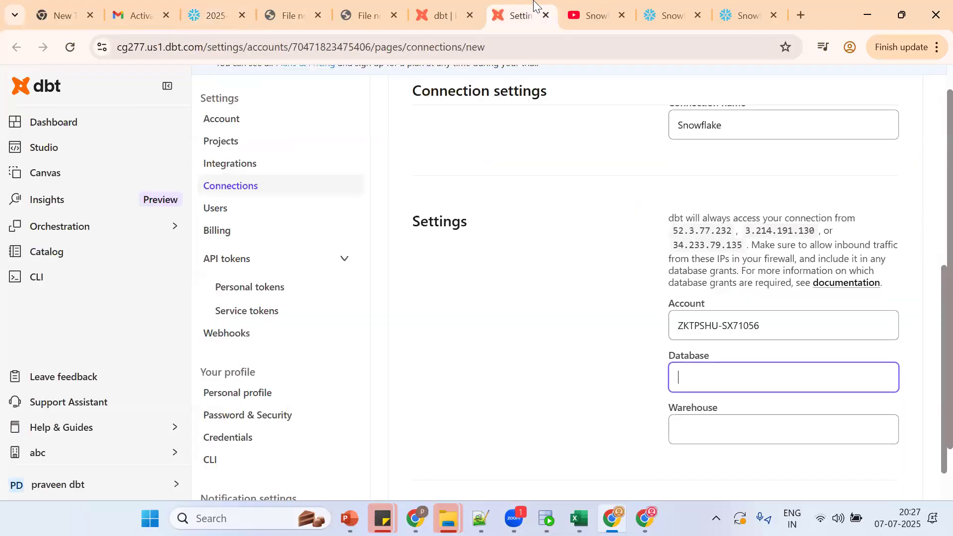
key("ctrl+v")
left_click(700, 435)
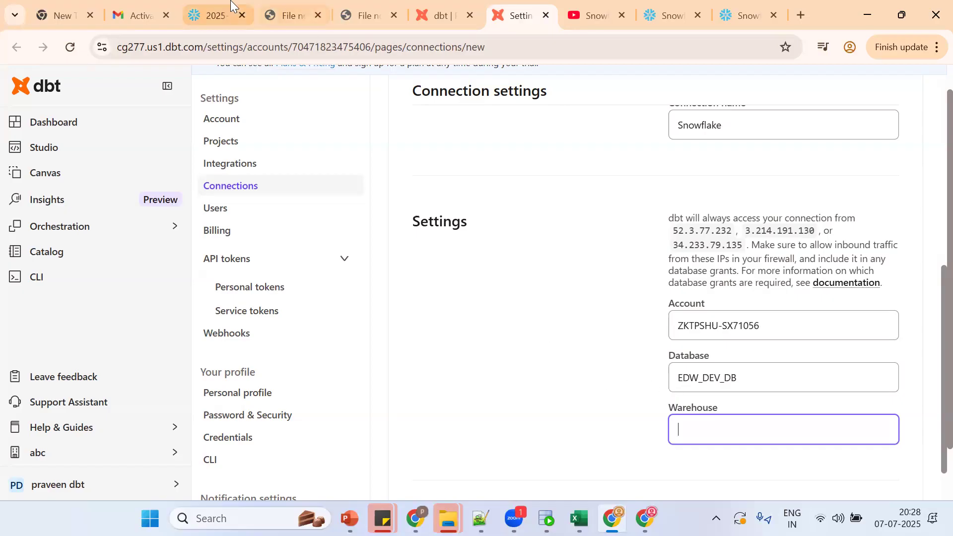
Step: Type CREATE WAREHOUSE DBT_XS_WH; on a new line of the Snowflake worksheet
left_click(214, 16)
left_click(677, 216)
type("CREATE WA")
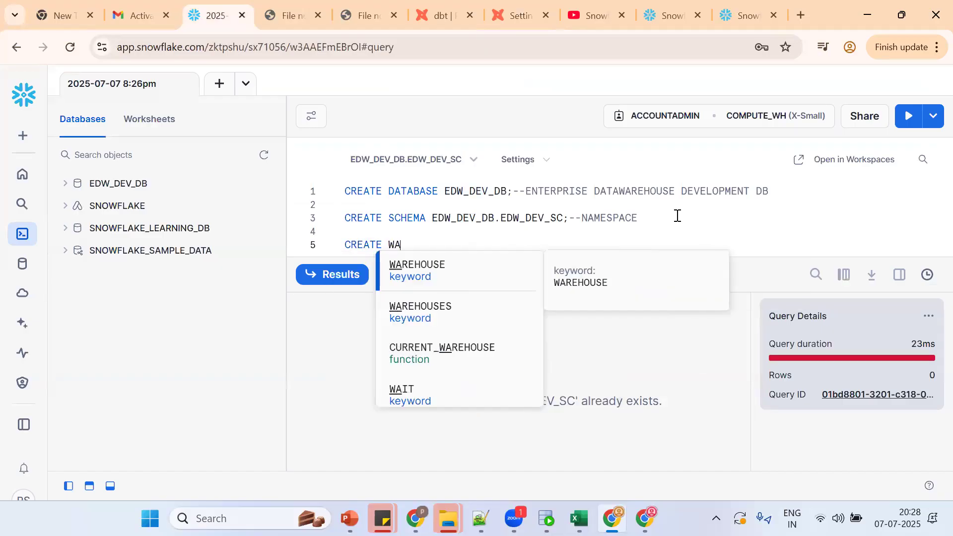
type("REHOUSE ")
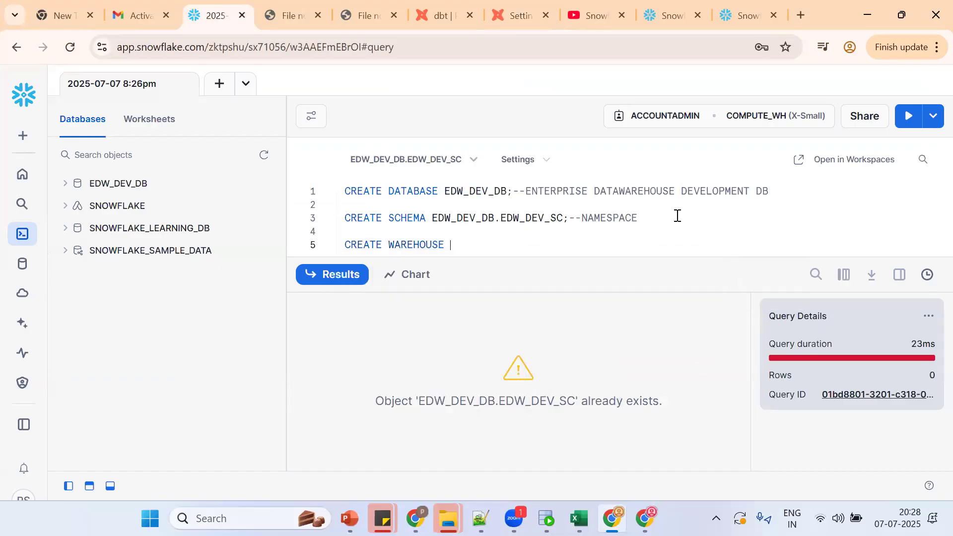
type("DBT_XS_WH;")
Step: Run CREATE WAREHOUSE DBT_XS_WH; and copy the warehouse name DBT_XS_WH
key("ctrl+Return")
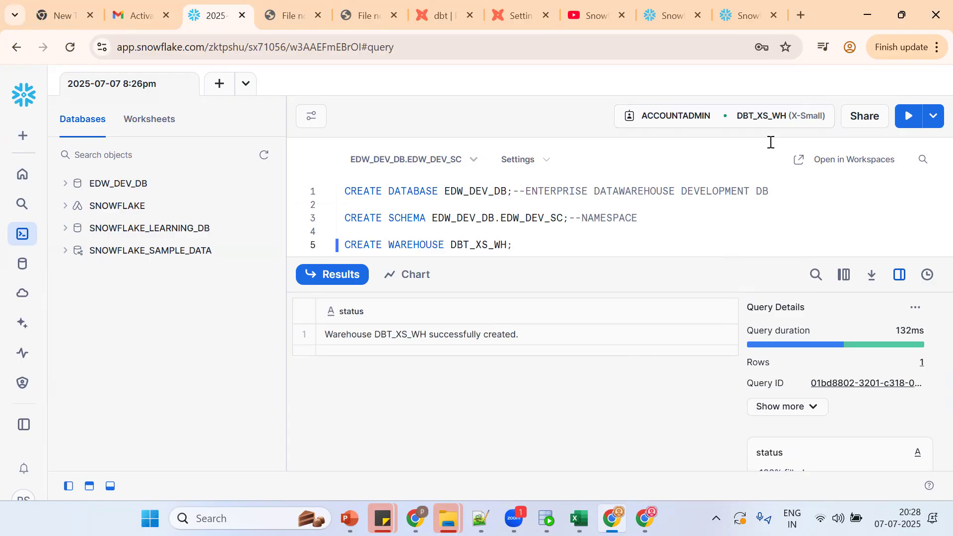
double_click(471, 241)
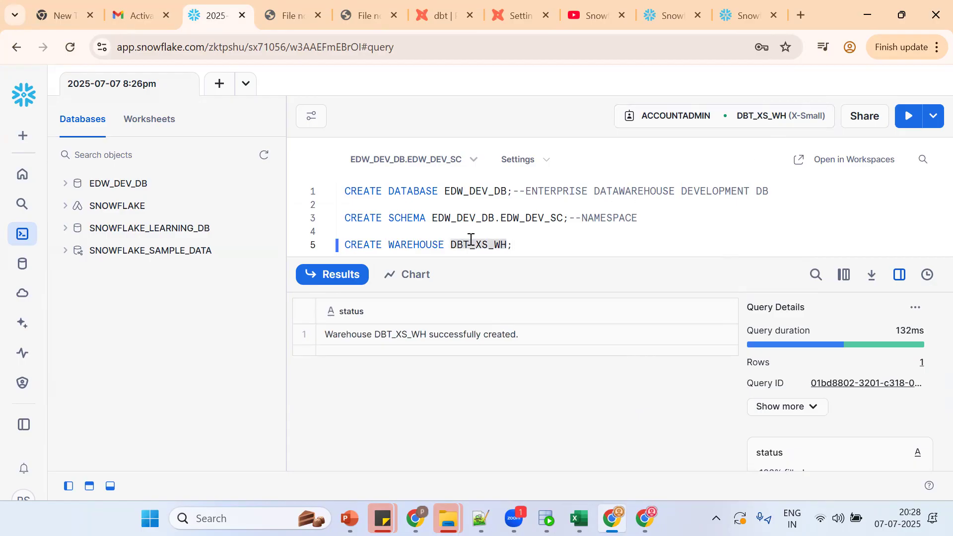
double_click(538, 214)
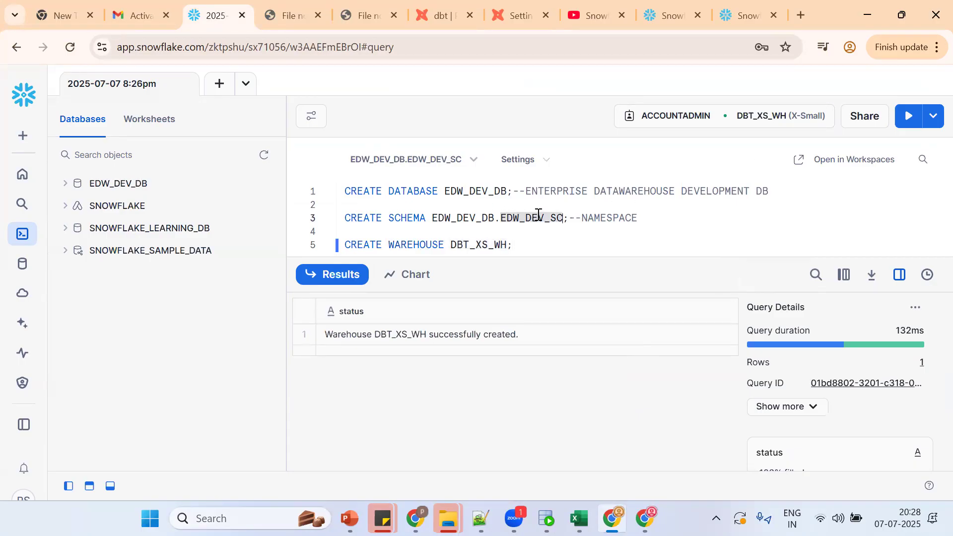
left_click(491, 241)
double_click(491, 240)
key("ctrl+c")
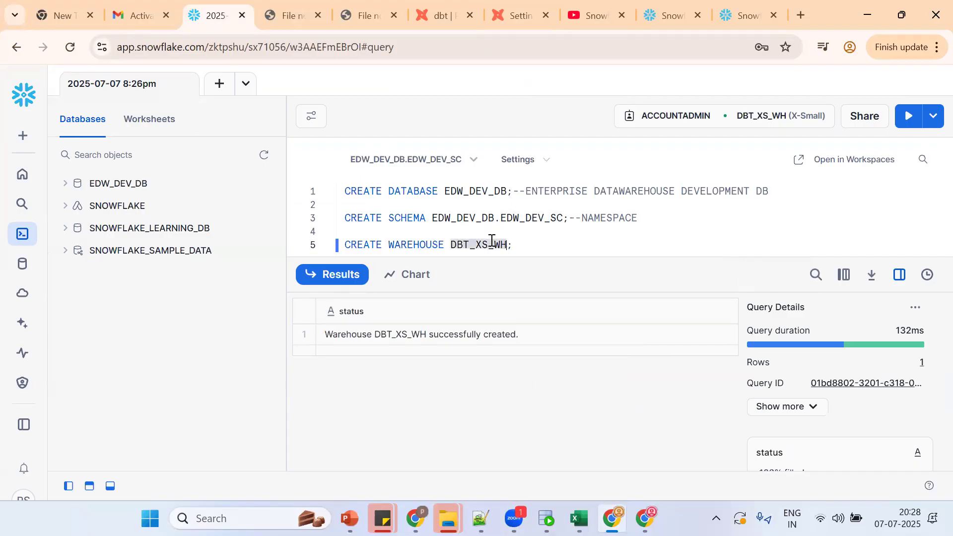
Step: Paste DBT_XS_WH into dbt's Warehouse field and save the Snowflake connection
left_click(518, 2)
left_click(713, 435)
key("ctrl+v")
scroll(930, 486, "down", 2)
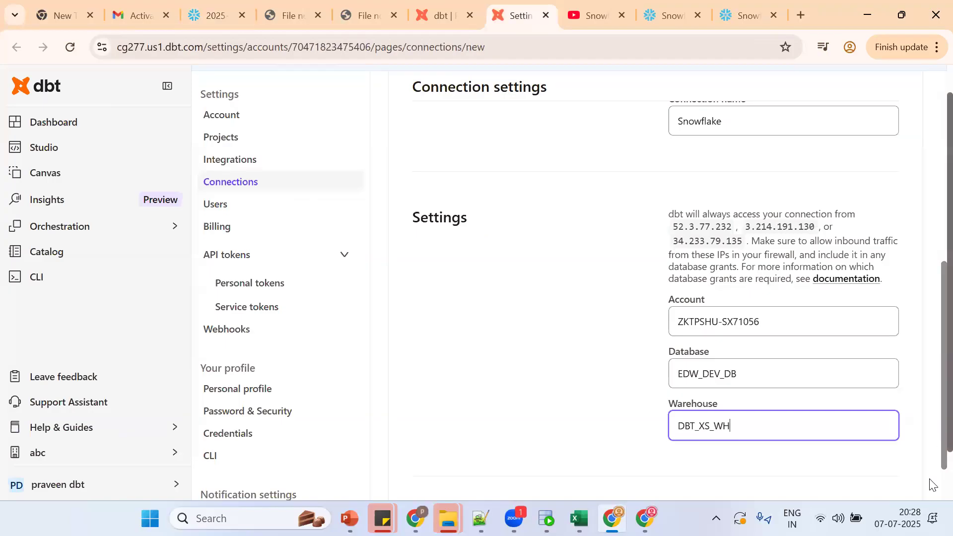
scroll(930, 476, "up", 2)
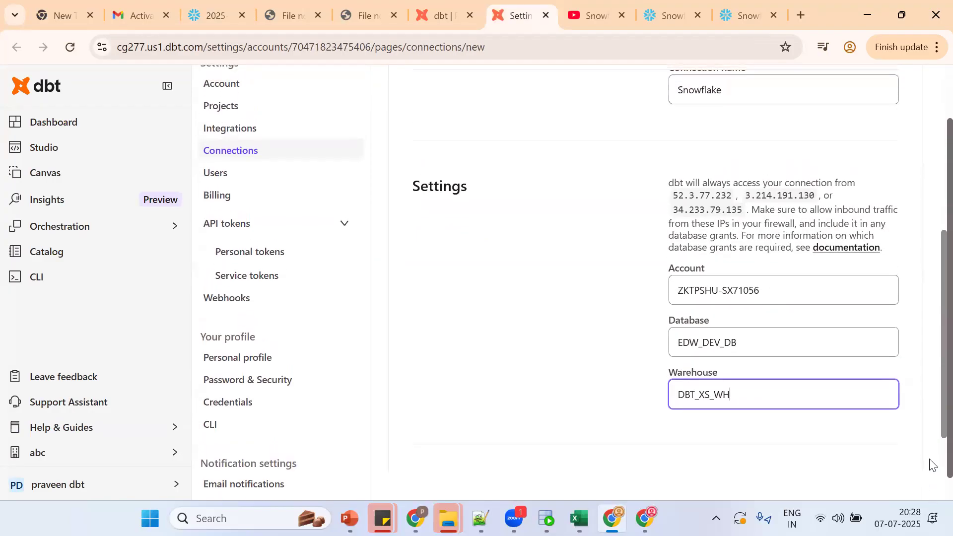
scroll(931, 459, "down", 1)
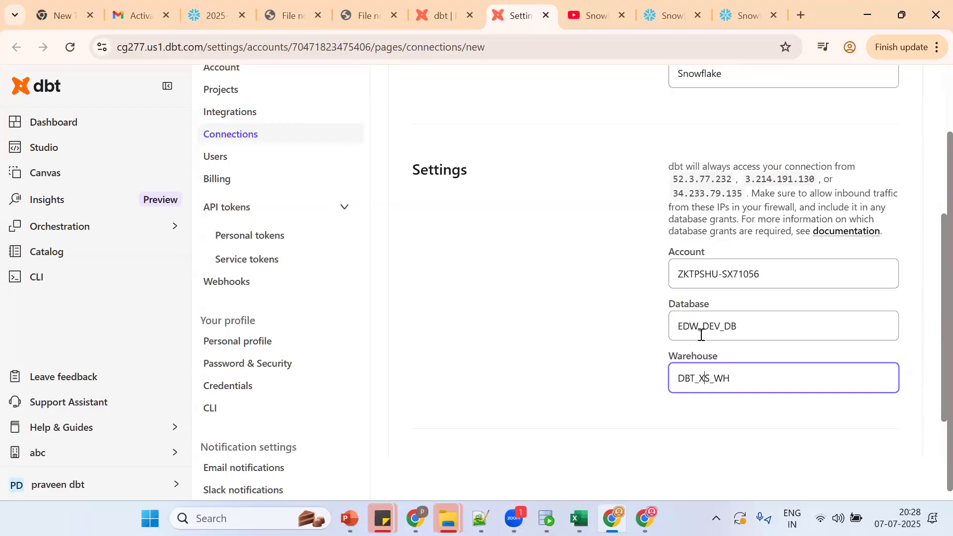
left_click(629, 396)
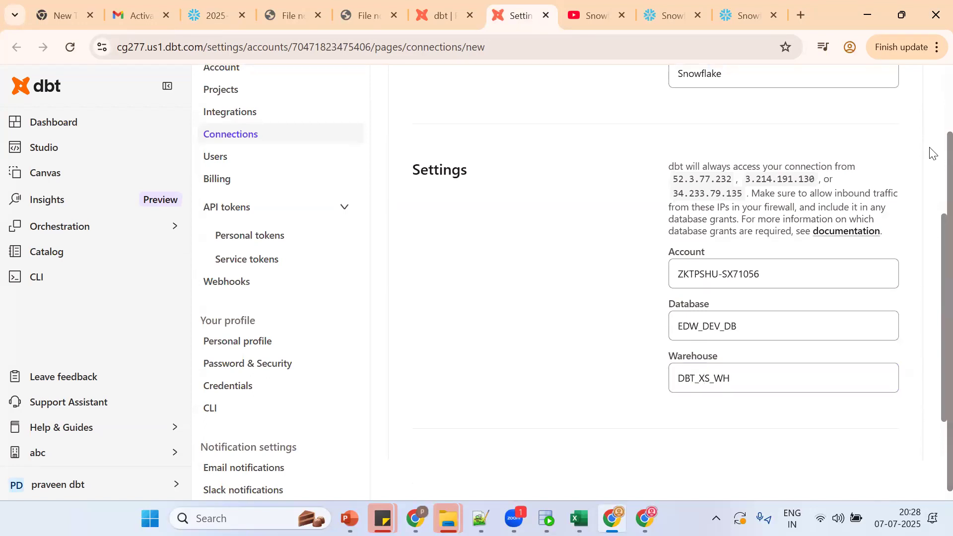
scroll(932, 157, "up", 10)
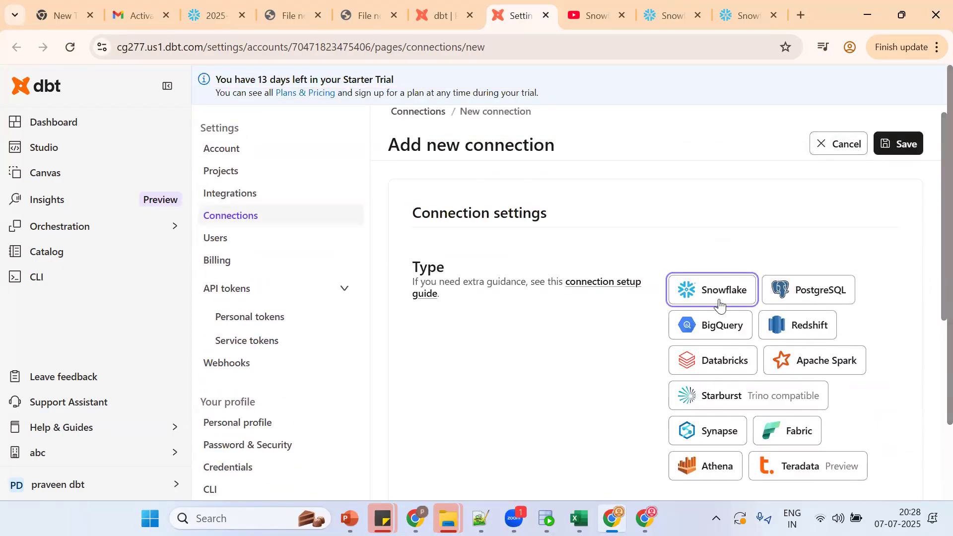
left_click_drag(929, 273, 929, 209)
left_click(902, 161)
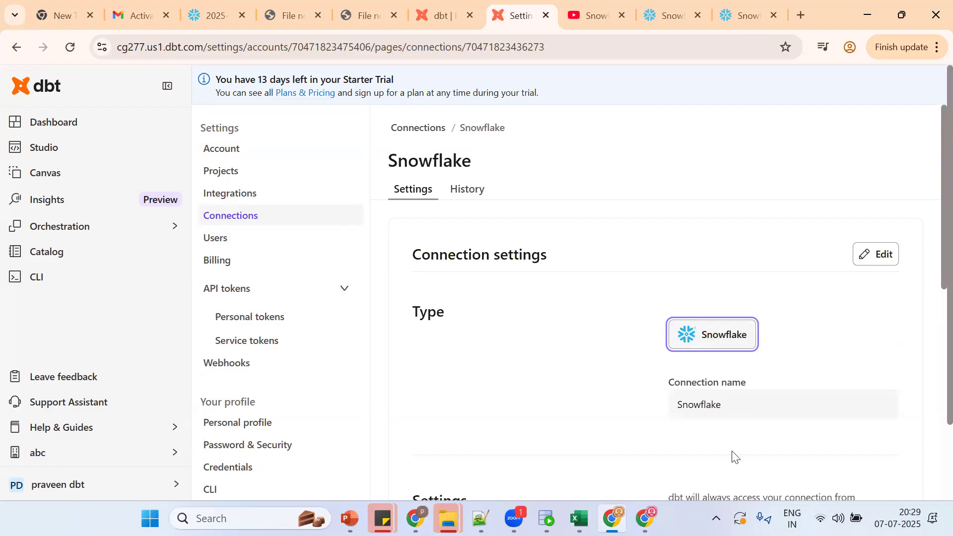
left_click(39, 154)
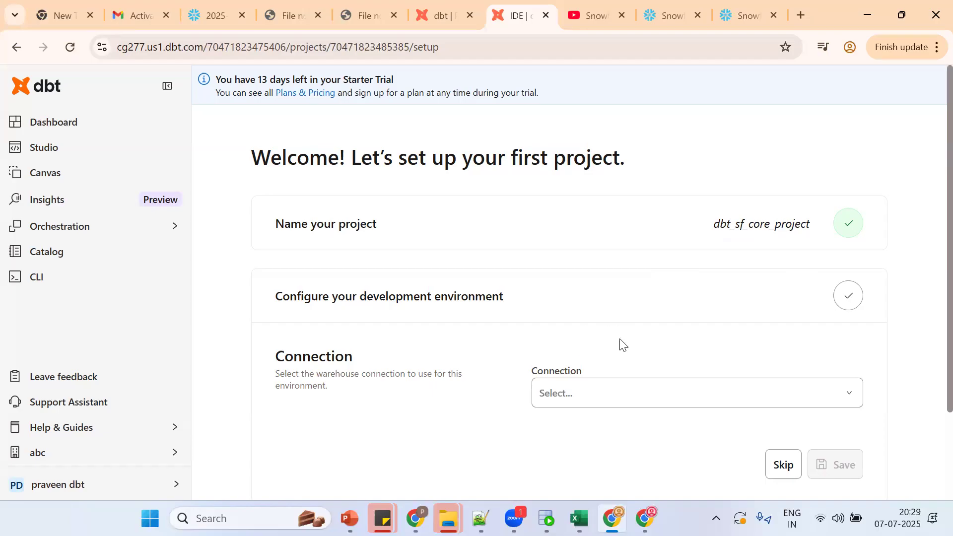
Step: Choose the Snowflake connection for the development environment, keeping username and password authentication
left_click(595, 402)
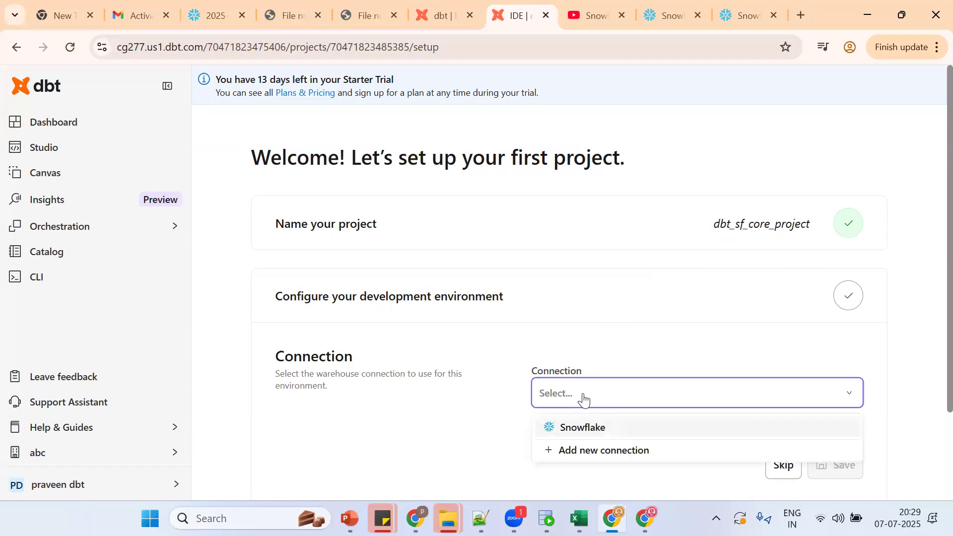
left_click(575, 431)
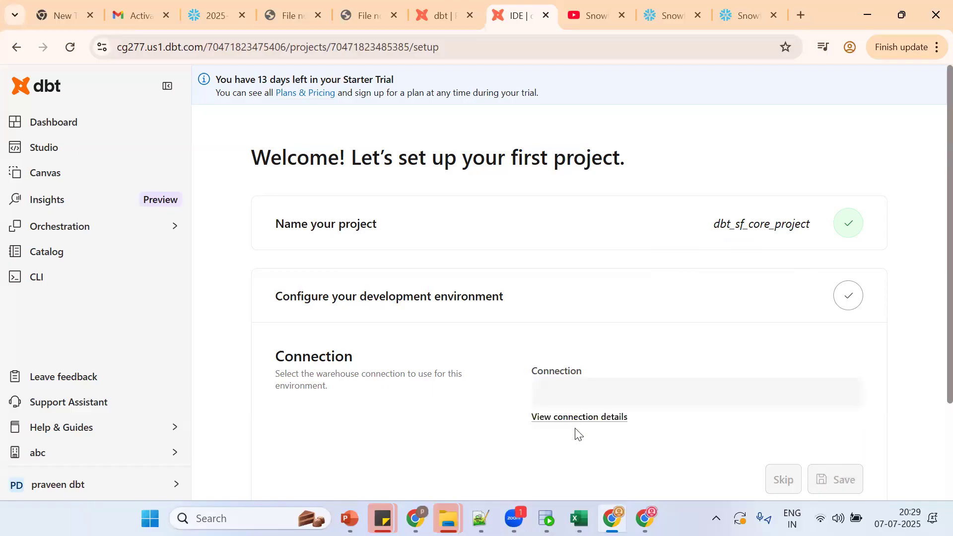
scroll(930, 248, "down", 5)
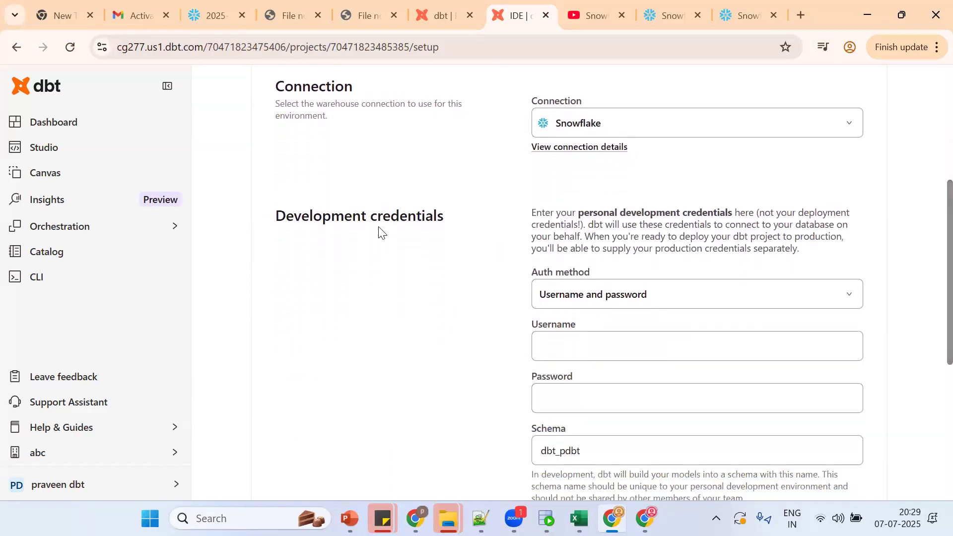
left_click(576, 308)
left_click(576, 307)
left_click(562, 348)
left_click(562, 388)
left_click(487, 383)
scroll(419, 364, "down", 1)
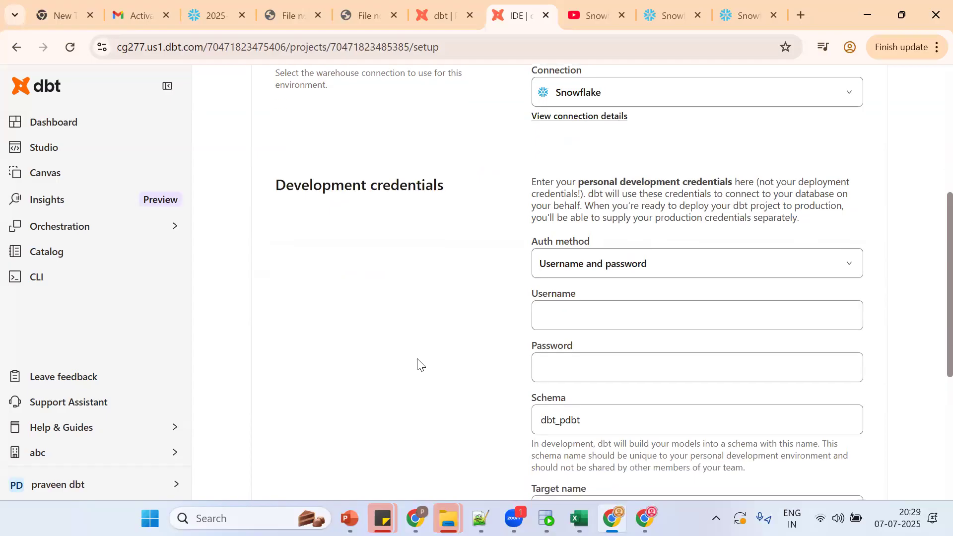
scroll(418, 364, "down", 1)
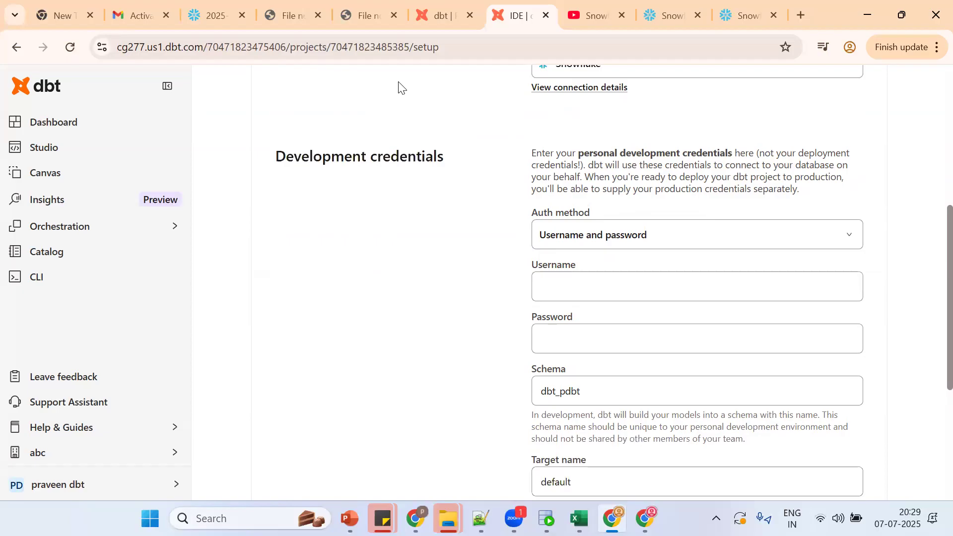
left_click(209, 12)
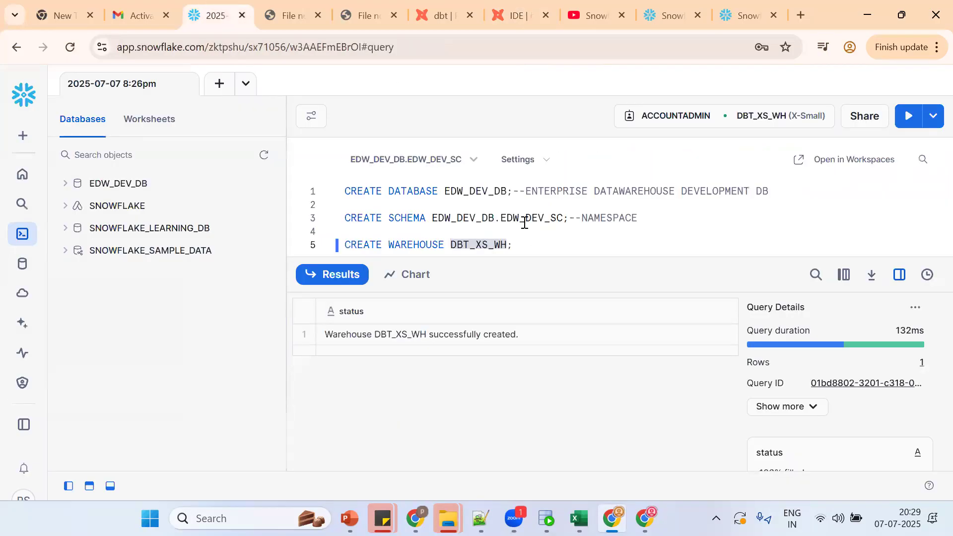
Step: Run SELECT CURRENT_USER(); in the worksheet to see the logged-in Snowflake user
left_click(524, 238)
key("Return")
key("Return")
type("S")
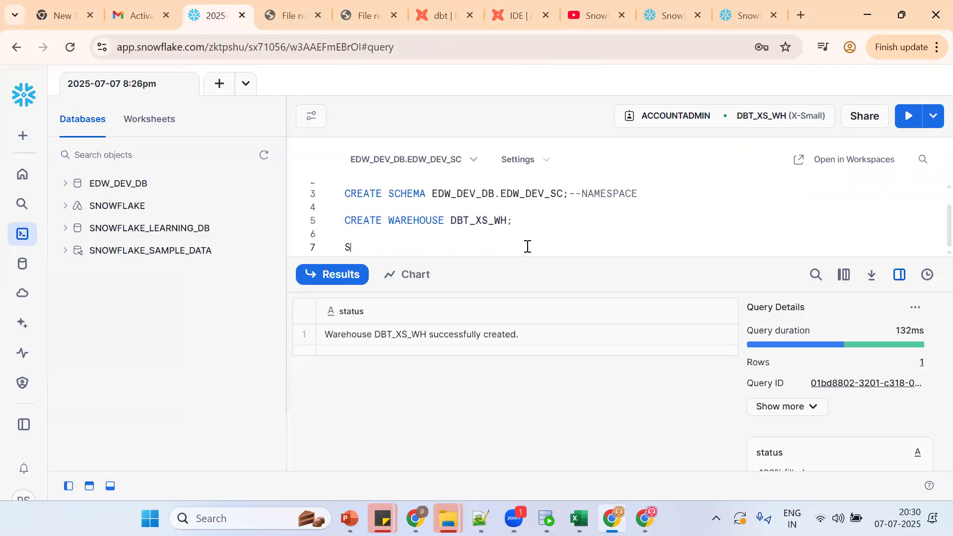
type("ELECT CURRE")
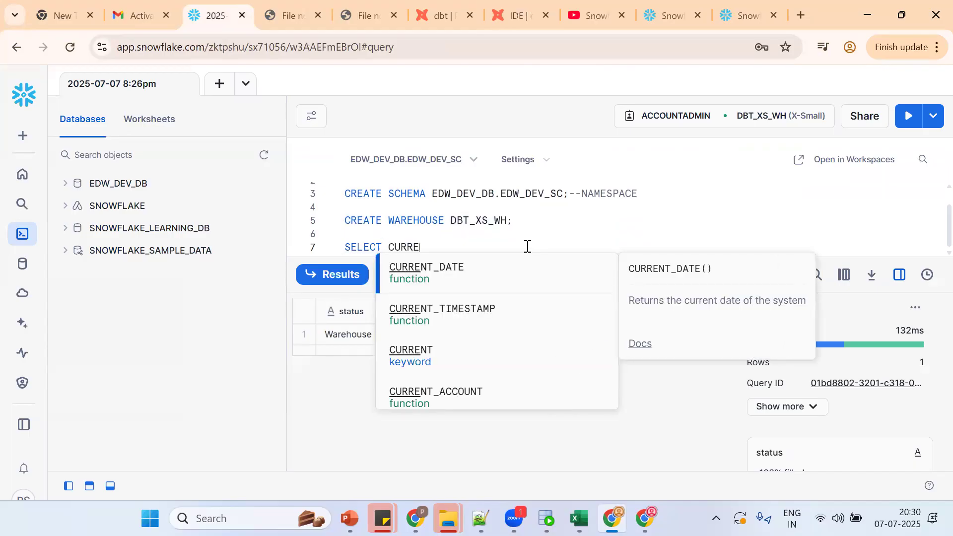
type("NT_USER")
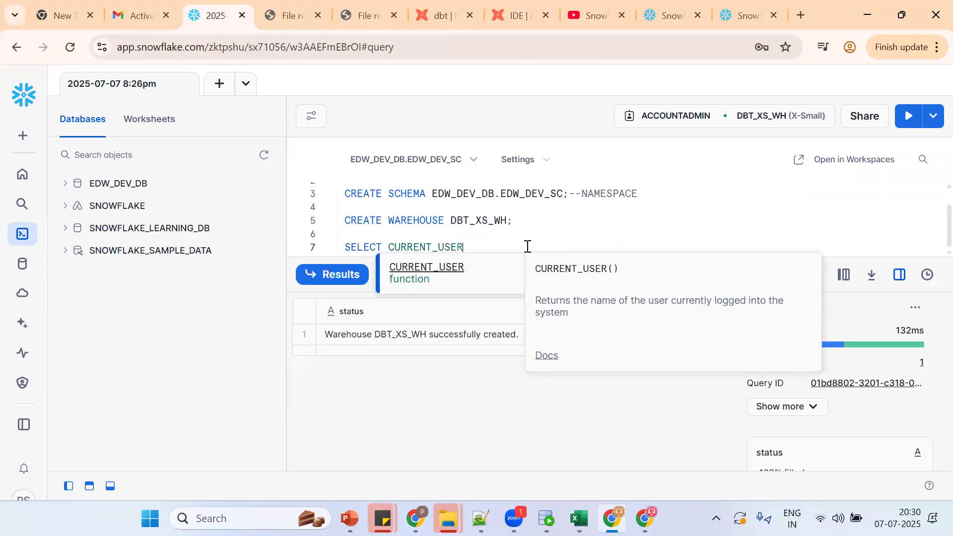
type("();")
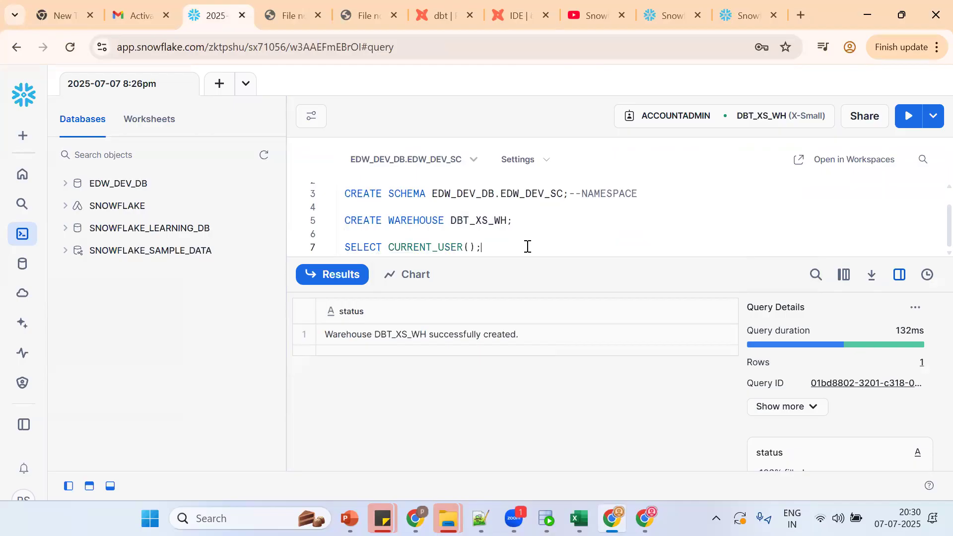
key("ctrl+Return")
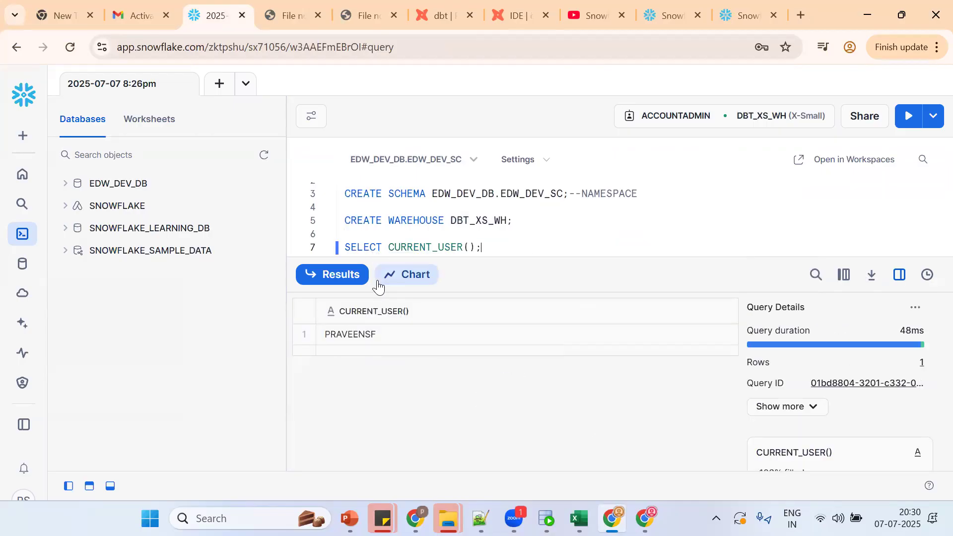
left_click(374, 334)
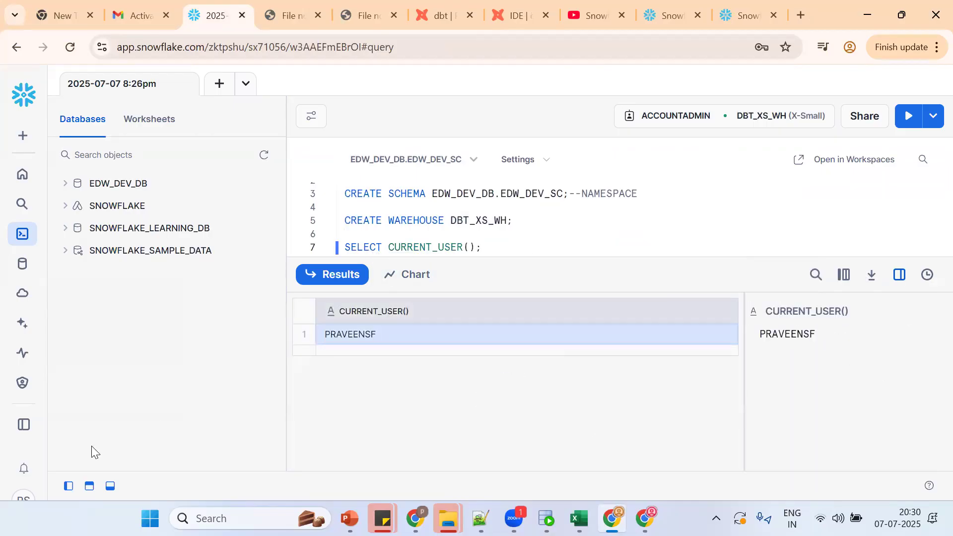
left_click(24, 469)
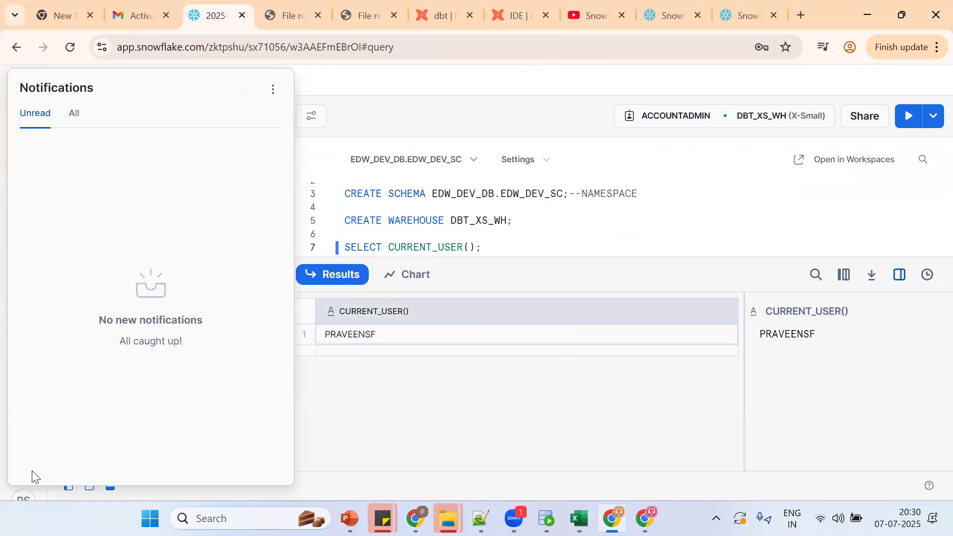
left_click(390, 223)
mouse_move(274, 249)
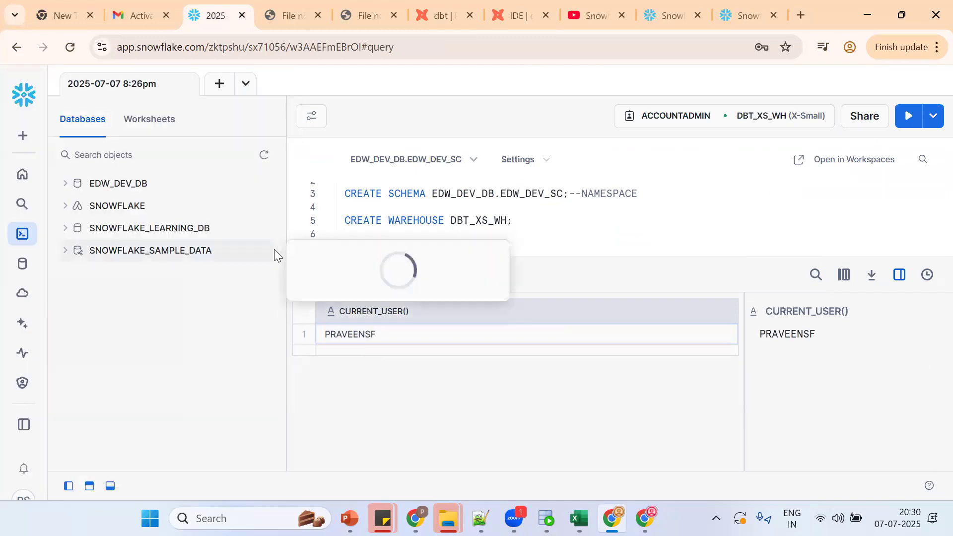
key("ctrl+minus")
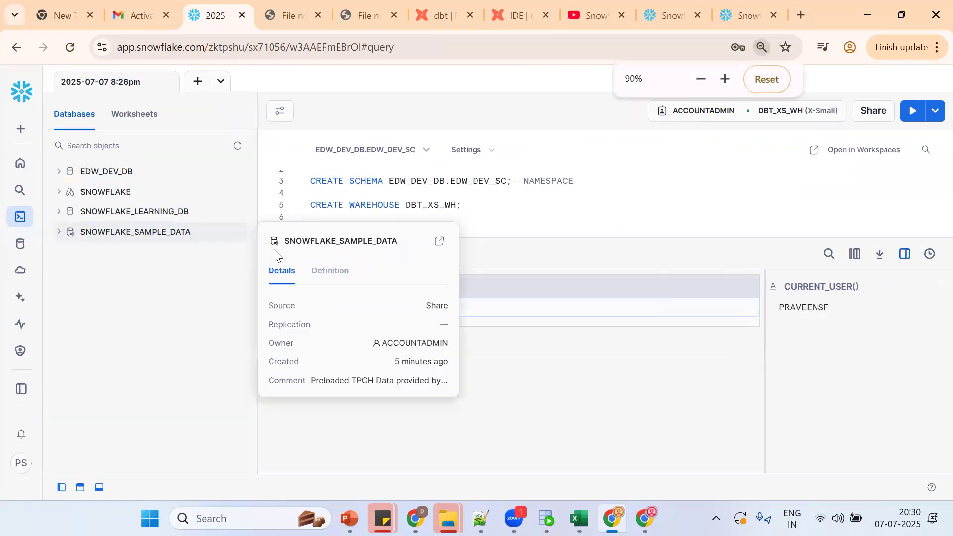
Step: Copy the User Name from Snowflake account details into dbt's development Username field
left_click(20, 465)
mouse_move(65, 209)
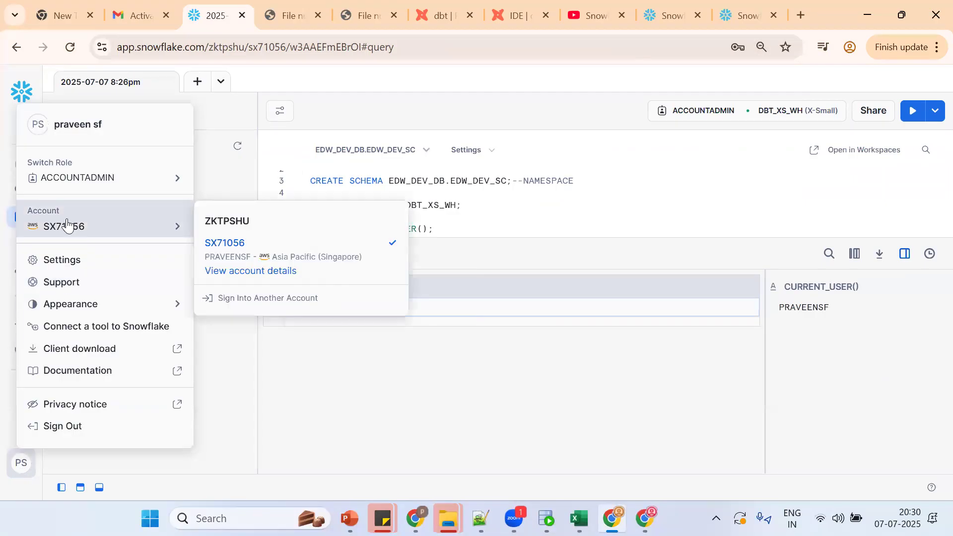
left_click(268, 274)
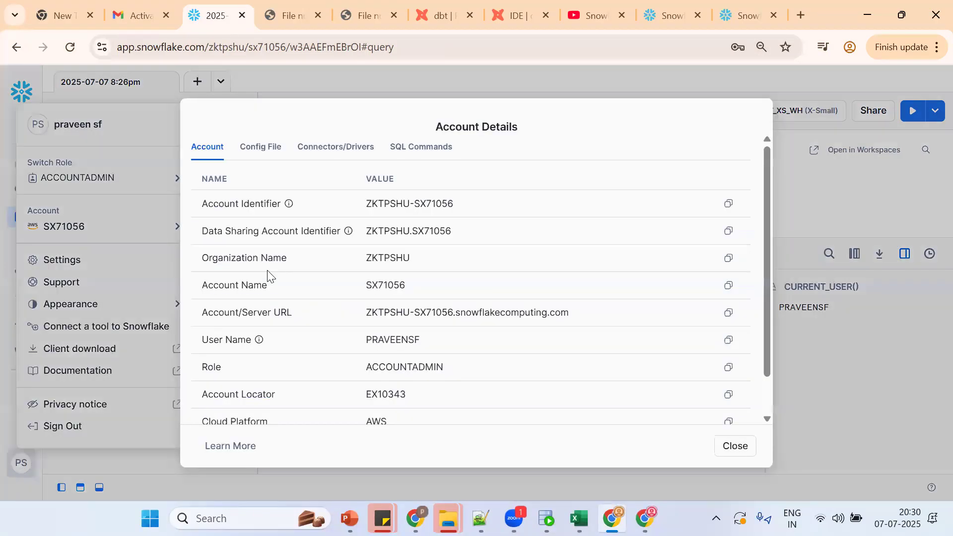
left_click_drag(764, 292, 769, 380)
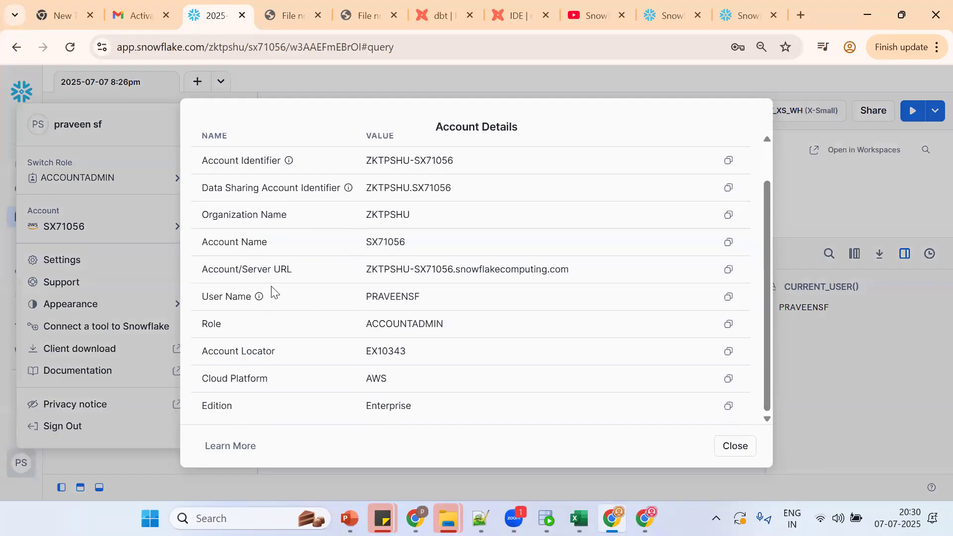
left_click(725, 302)
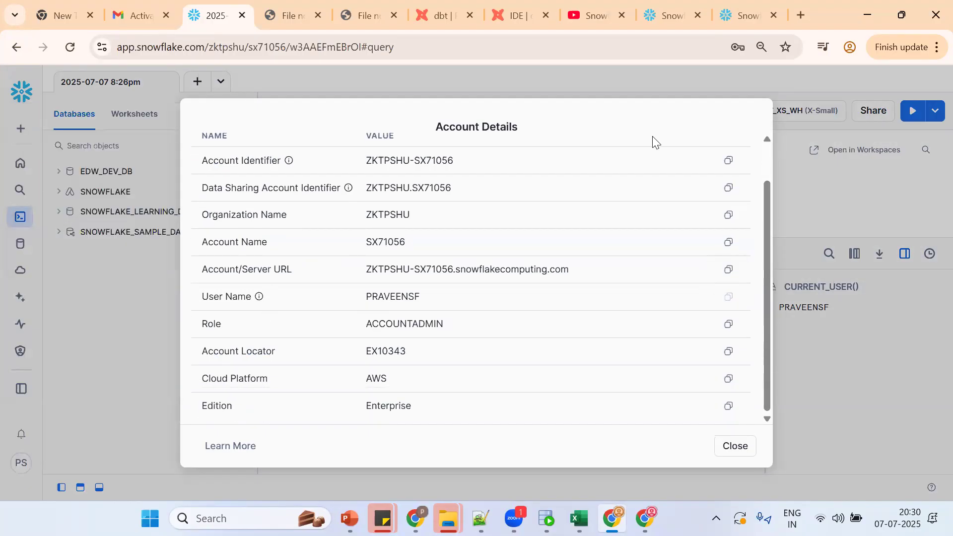
left_click(533, 4)
left_click(561, 278)
key("ctrl+v")
left_click(561, 337)
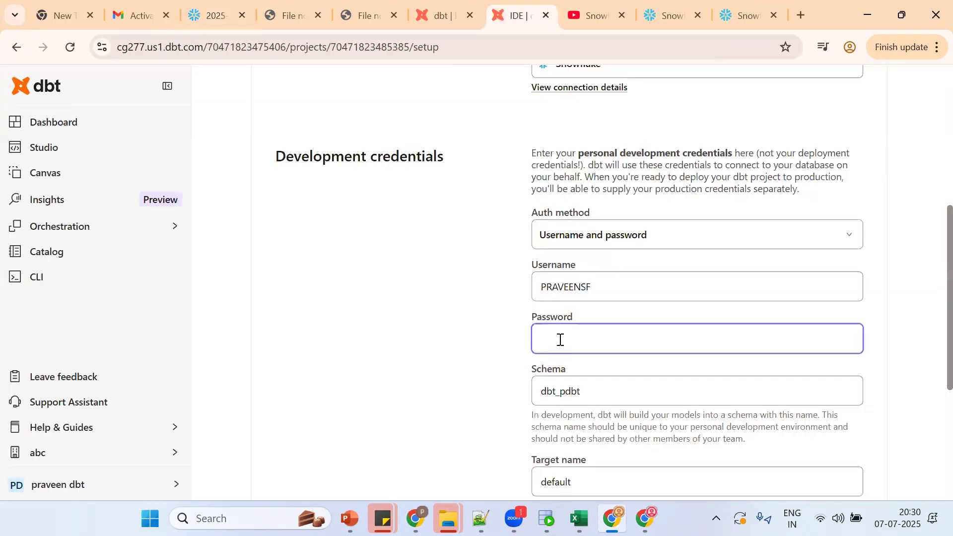
Step: Enter the account password and select the default development schema name
type("P")
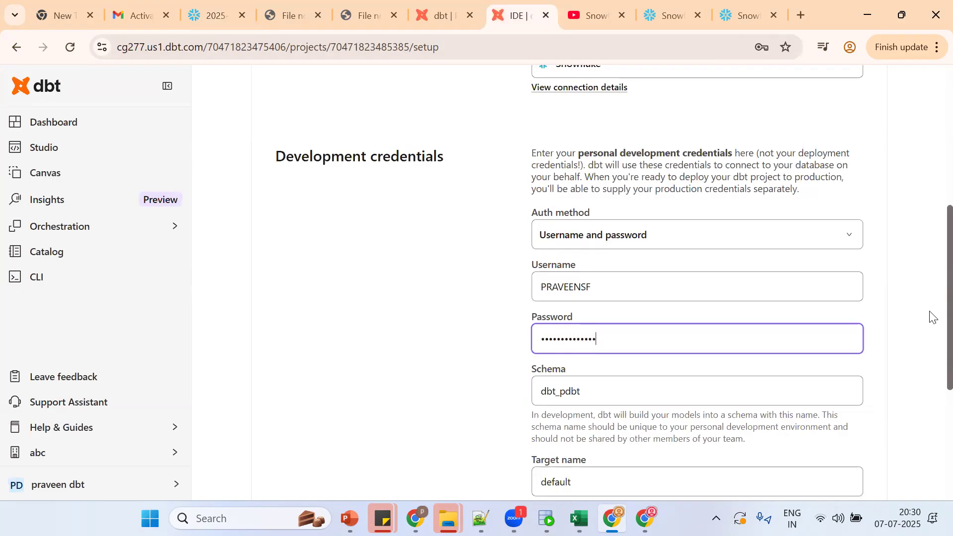
scroll(929, 318, "down", 3)
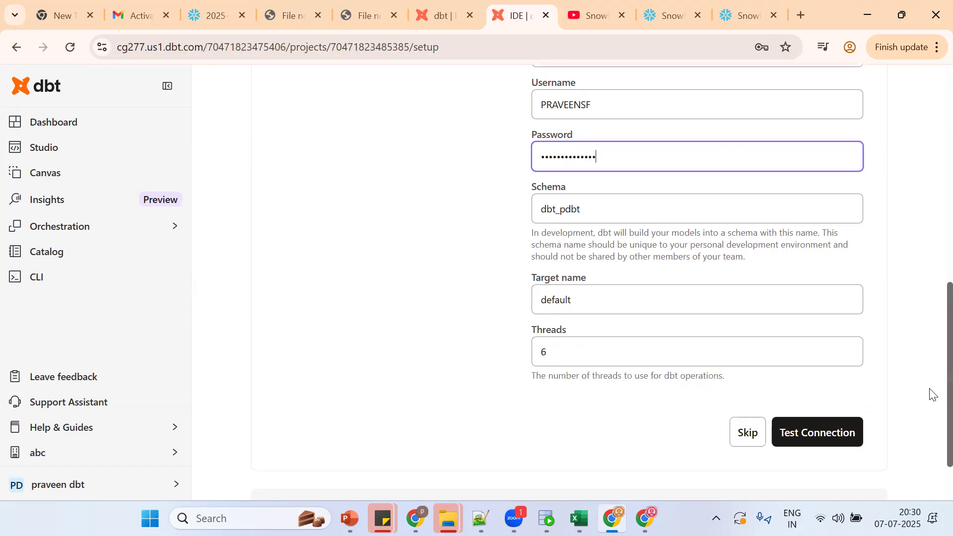
double_click(559, 208)
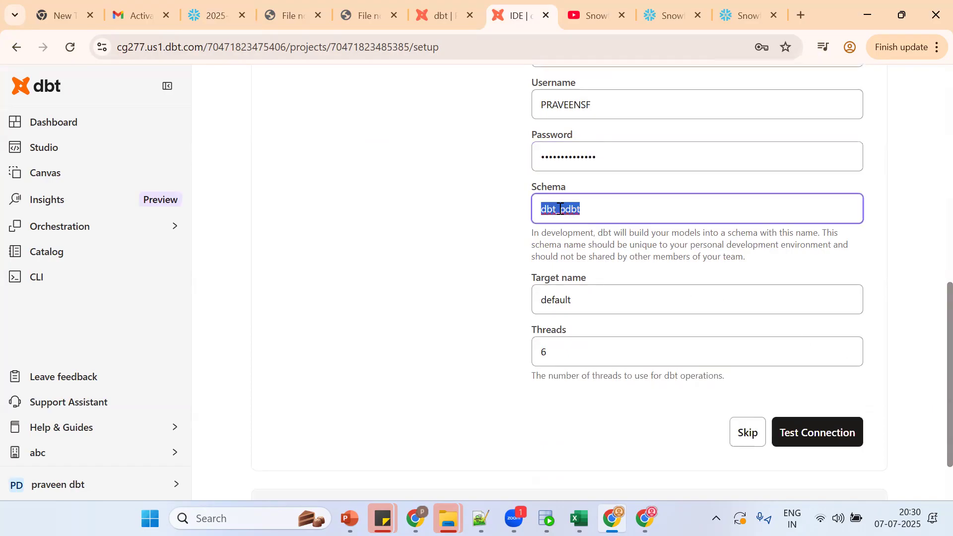
Step: Copy EDW_DEV_SC from the Snowflake worksheet and paste it as the development schema
left_click(216, 15)
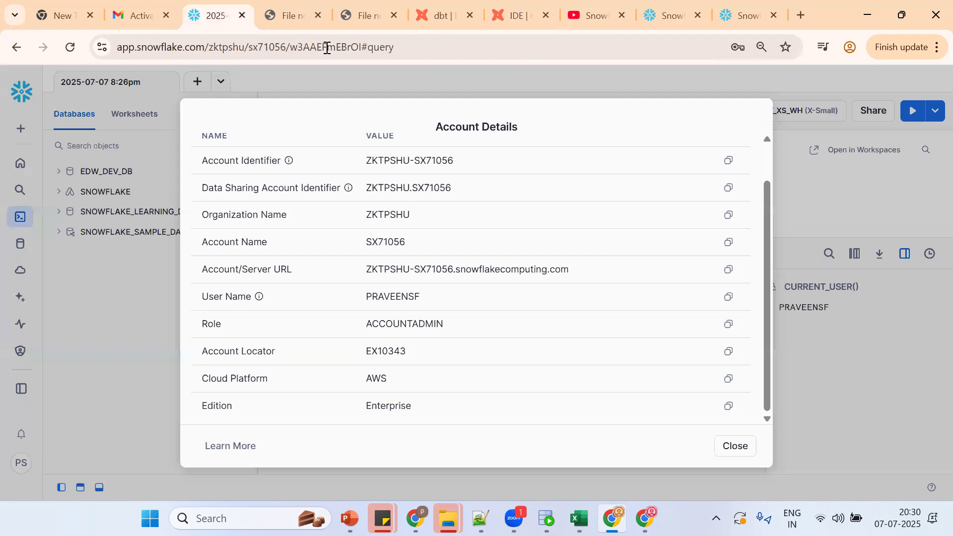
key("alt+Tab")
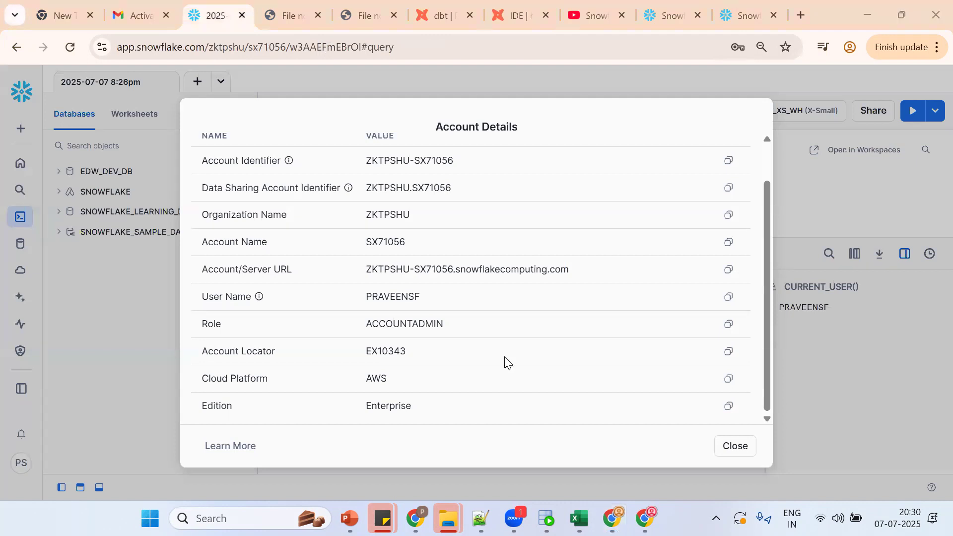
left_click(734, 445)
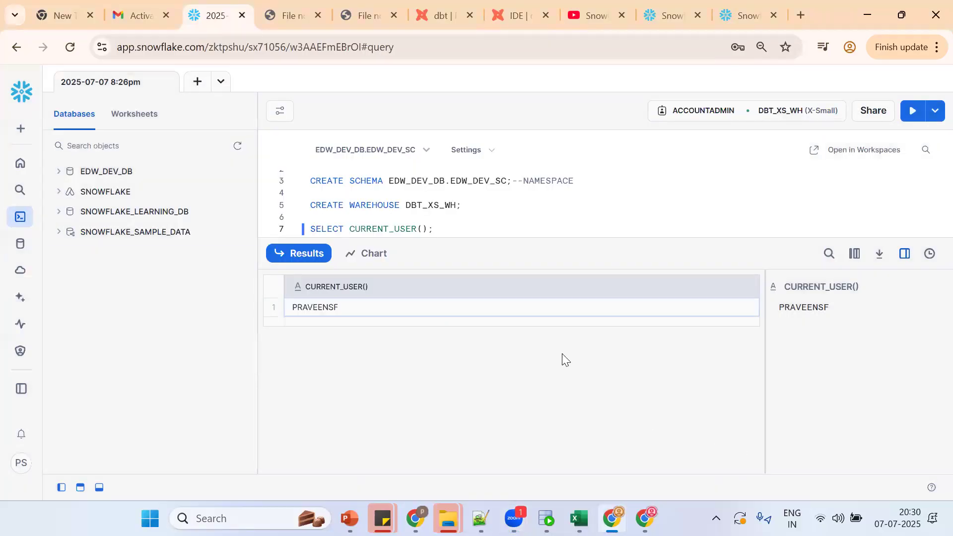
double_click(466, 181)
double_click(431, 185)
double_click(485, 182)
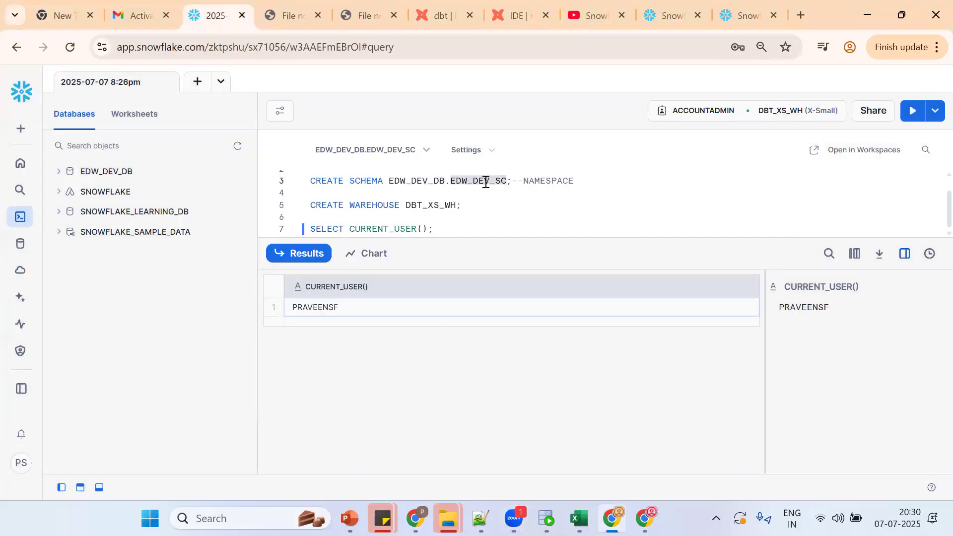
left_click(300, 19)
key("ctrl+w")
key("ctrl+w")
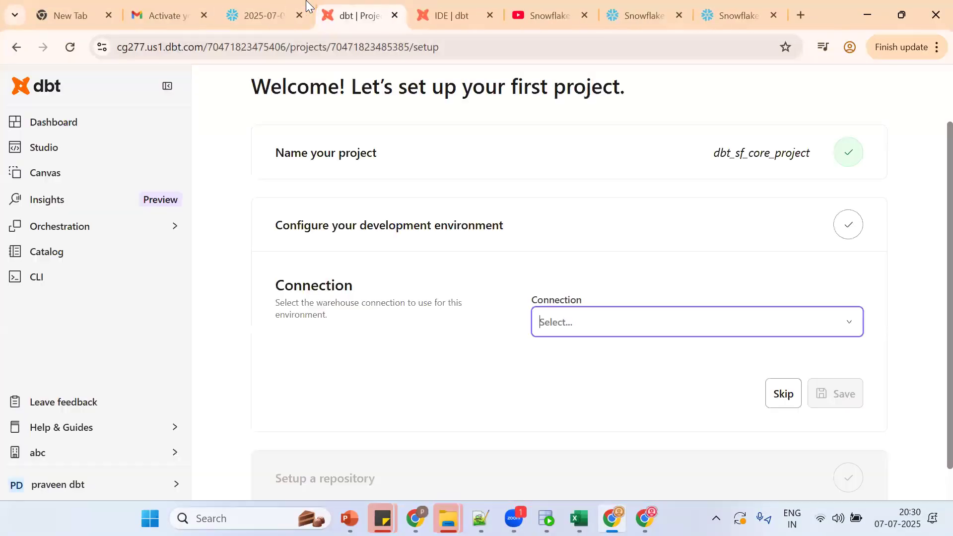
key("ctrl+w")
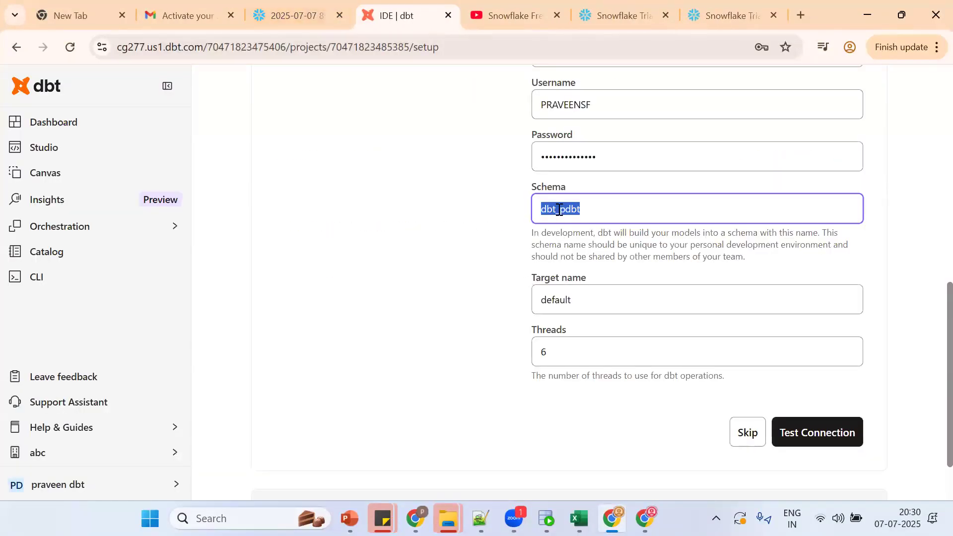
key("ctrl+v")
left_click(559, 301)
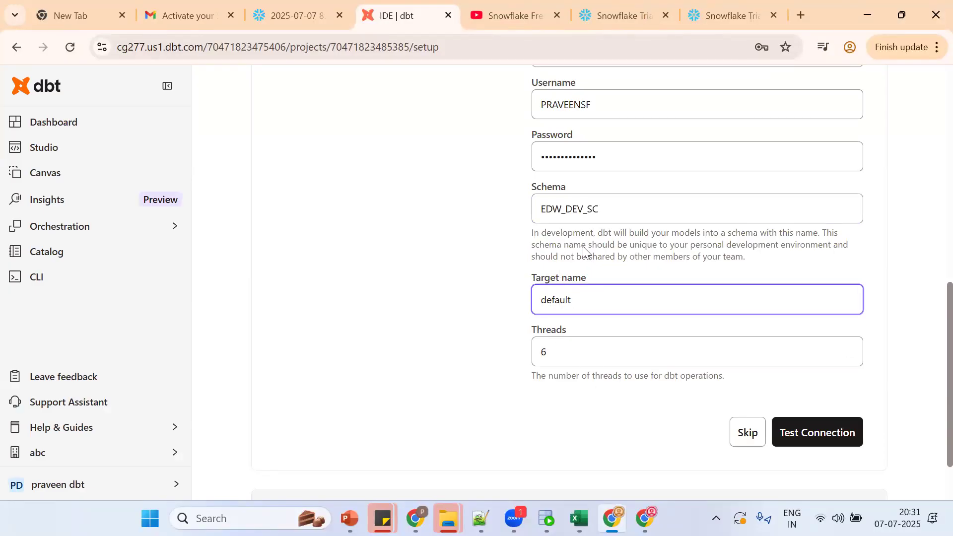
Step: Test the Snowflake connection, save the development environment, and dismiss the browser's password prompt
double_click(570, 212)
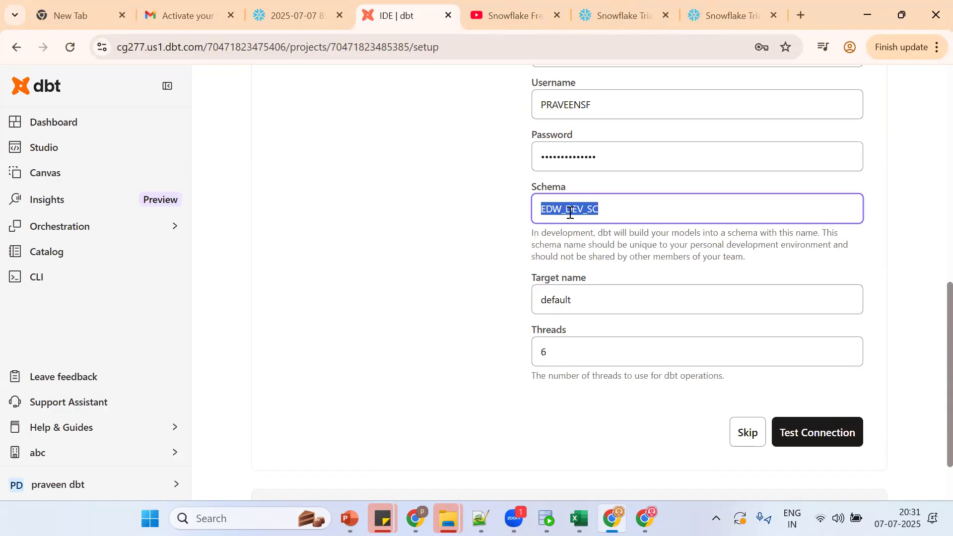
left_click(788, 436)
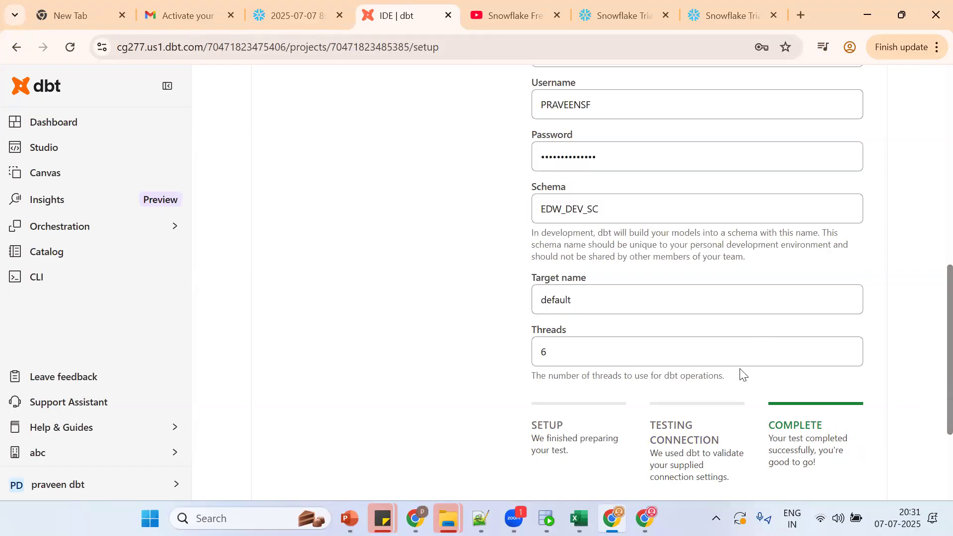
scroll(929, 413, "down", 3)
left_click(835, 360)
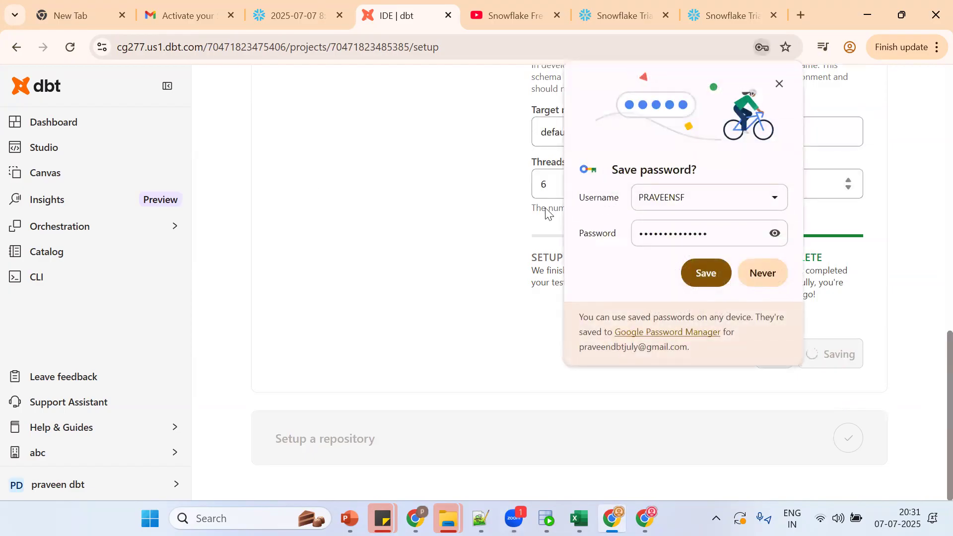
left_click(778, 84)
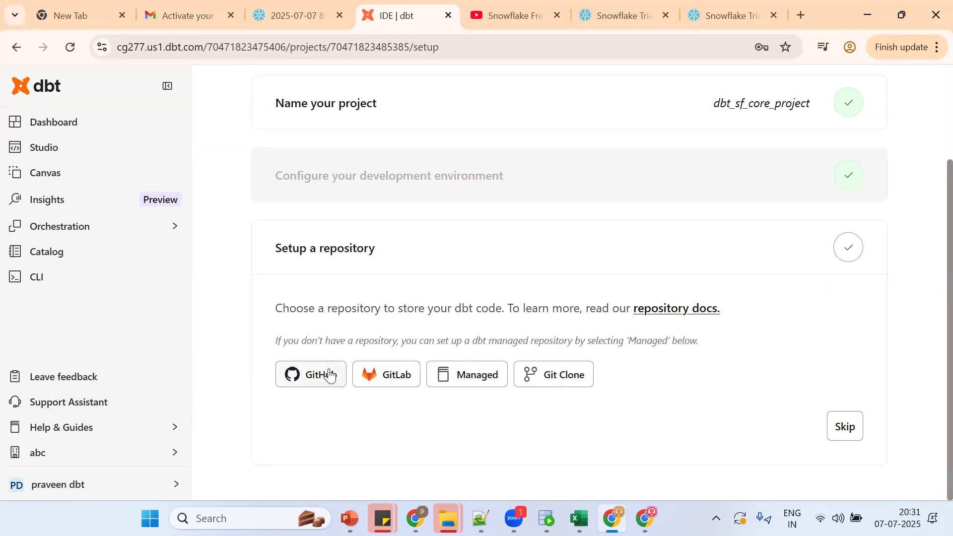
Step: Create a dbt-managed repository named selfrepo, correcting the typo in its name
left_click(451, 377)
left_click(392, 436)
type("sel")
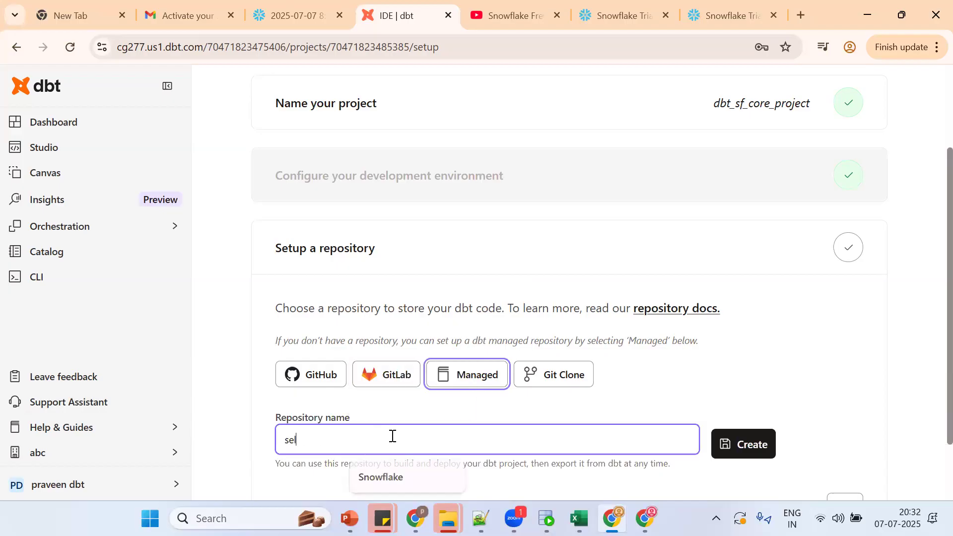
type("ffepo")
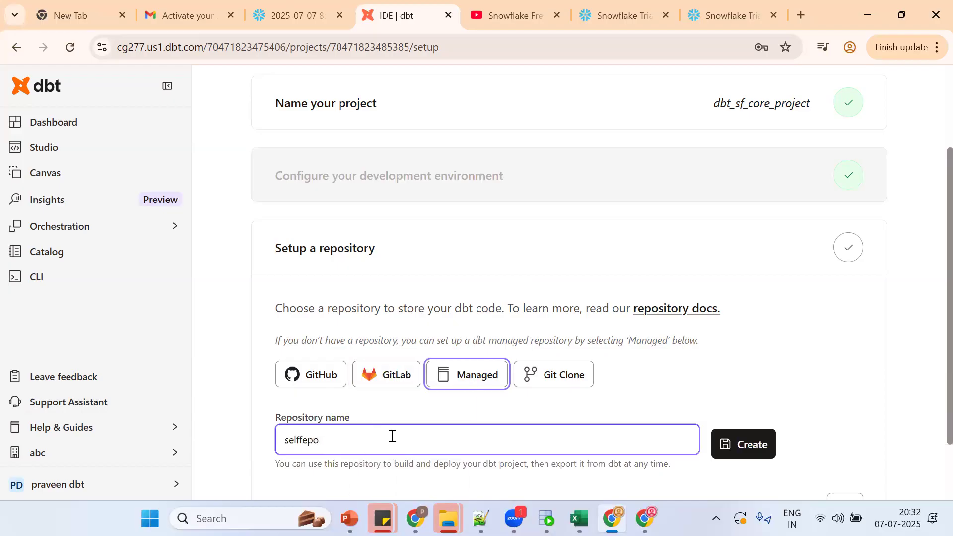
left_click(304, 441)
key("BackSpace")
type("r")
left_click(737, 452)
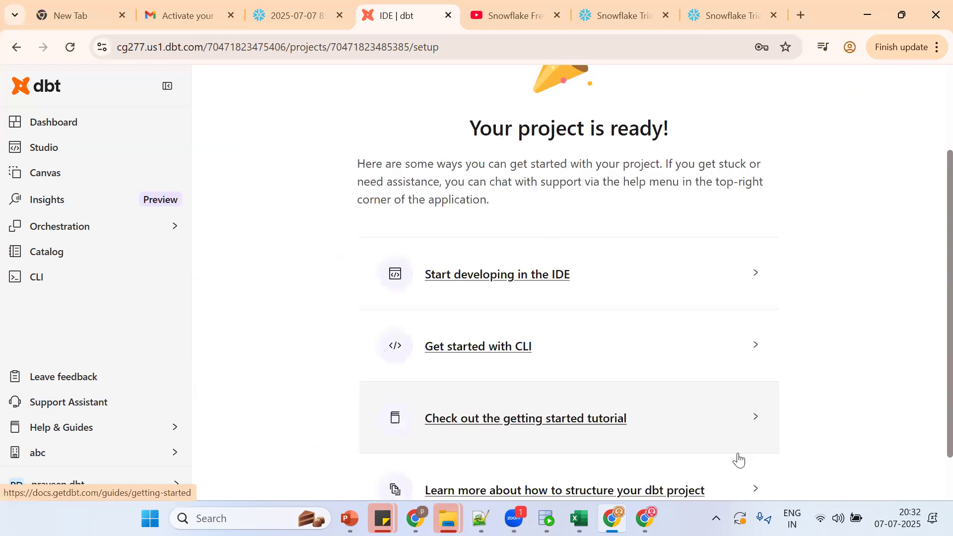
Step: Start a SNOWFLAKE: heading in the notes below the DBT ACCOUNT line
left_click(480, 519)
left_click(455, 425)
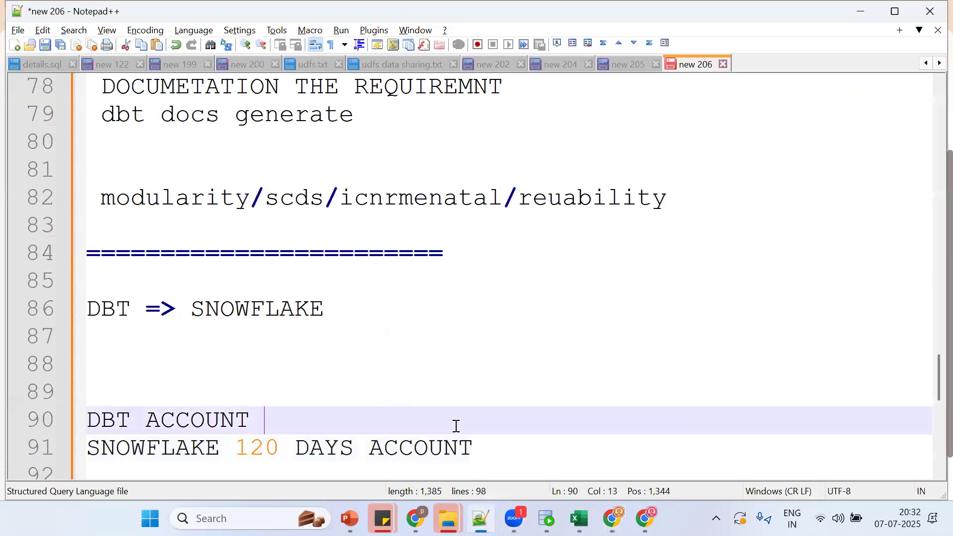
key("Down")
key("Down")
key("Return")
key("Return")
type("snow")
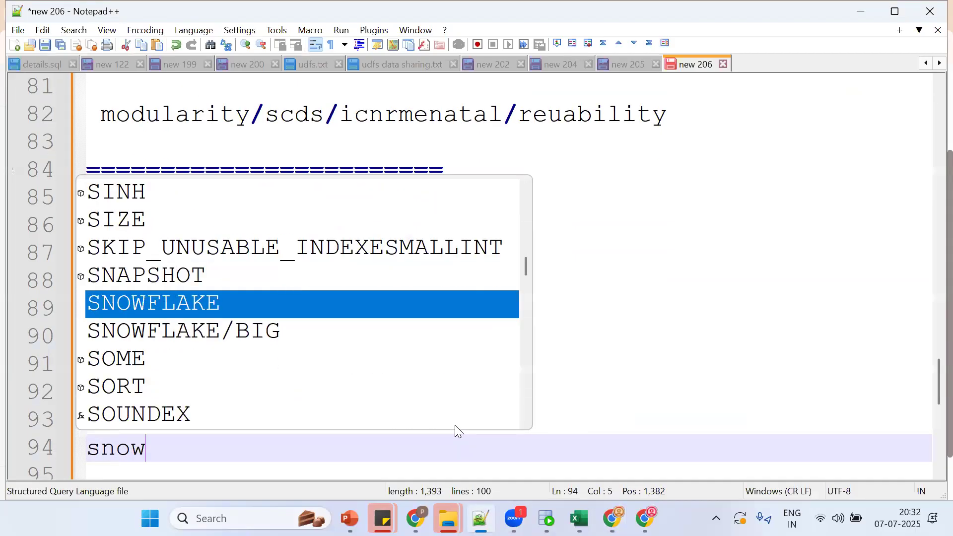
key("Return")
type(":")
key("Return")
Step: List the Snowflake interfaces: snowsight ui, classic console ui and snowsql cli
type("sp")
key("BackSpace")
type("no")
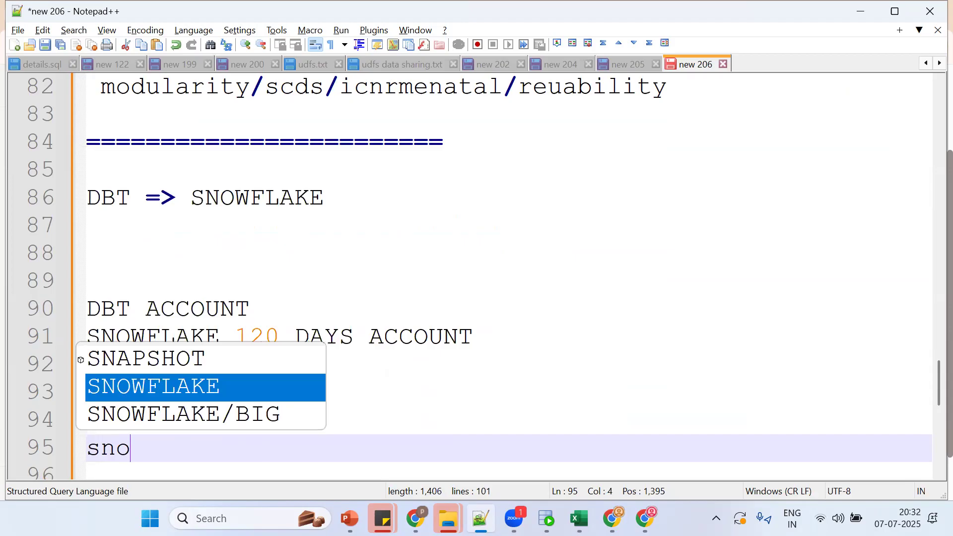
type("wsight ui")
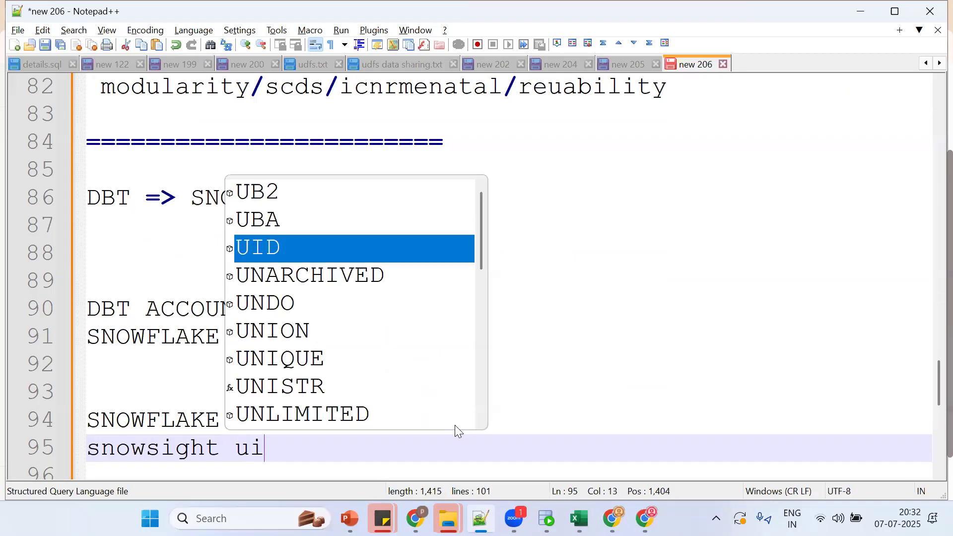
key("Return")
type("classic console ui")
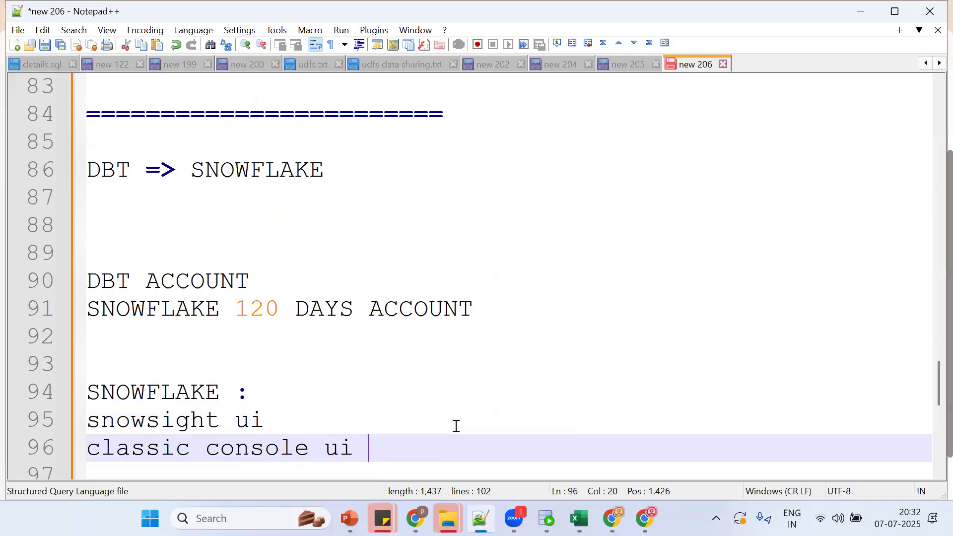
key("Return")
type("snowsql cli")
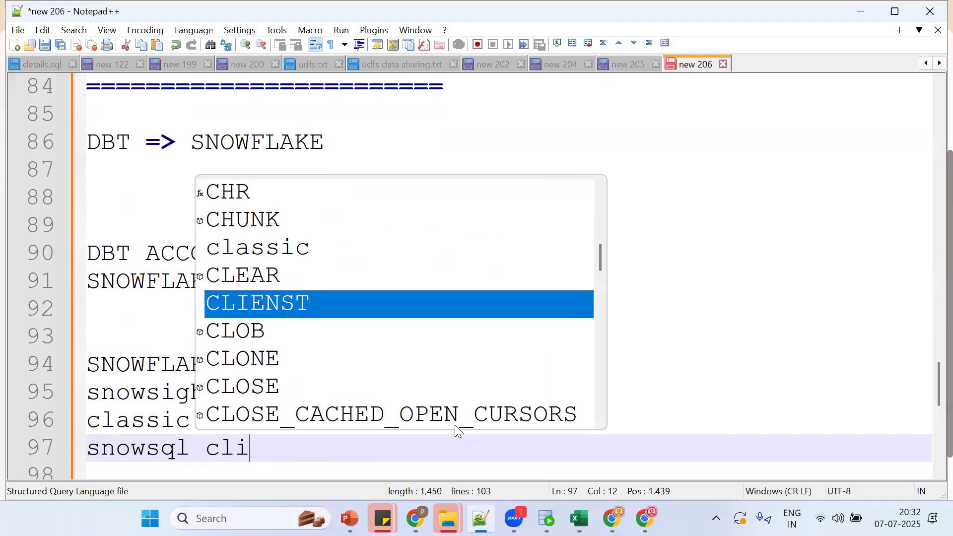
key("Return")
key("Return")
key("Return")
Step: Add a separator followed by DBT CLOUD and DBT CORE(CLI lines
type("===============")
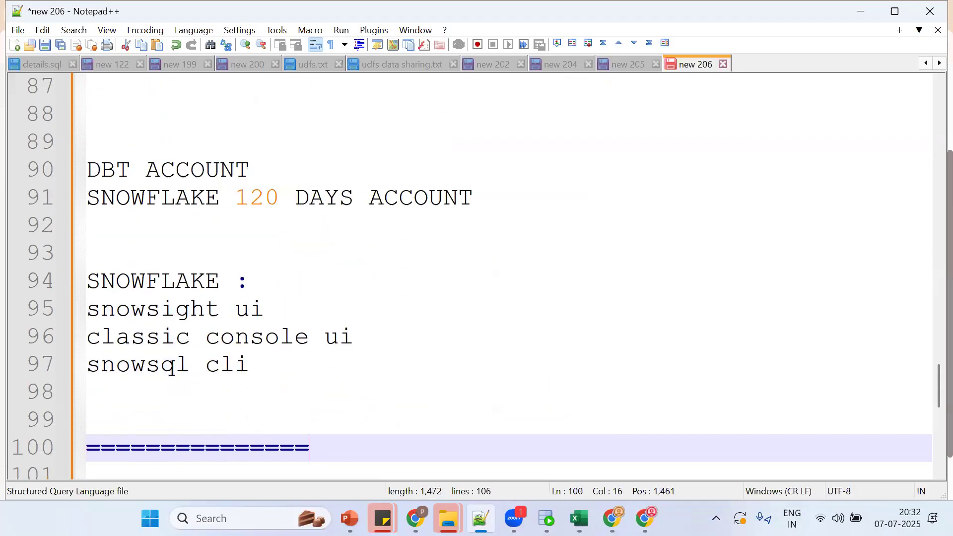
type("=DN")
type("T")
key("Return")
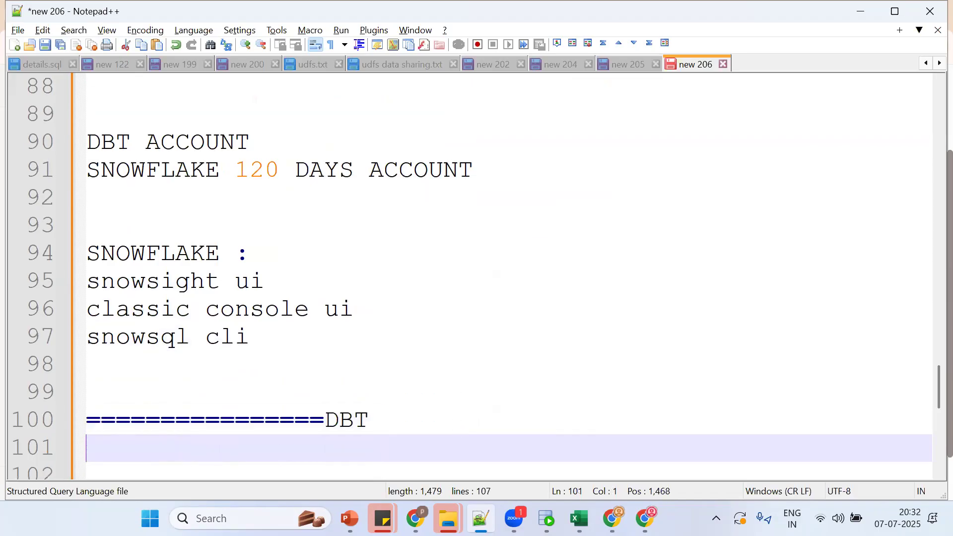
key("Return")
type("DBT CLOUD")
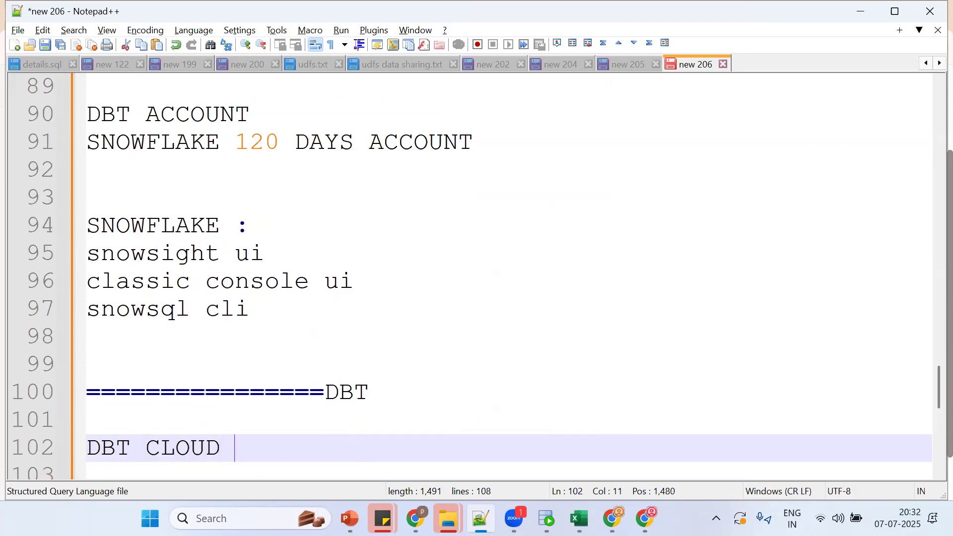
key("Return")
type("DBT CORE")
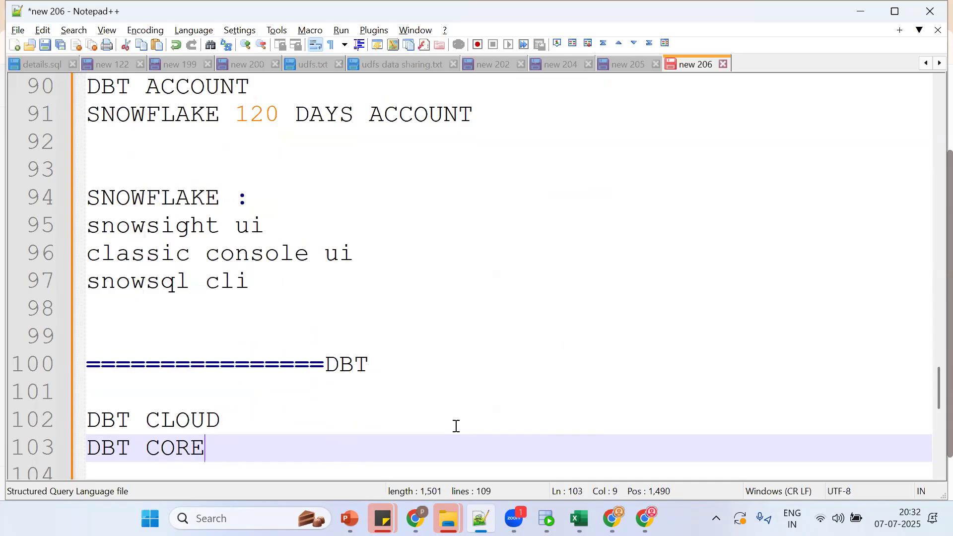
type("(CLI")
key("Escape")
Step: Annotate DBT CLOUD with (SAAS) and DBT CORE with PYTHON
left_click(456, 425)
type("(")
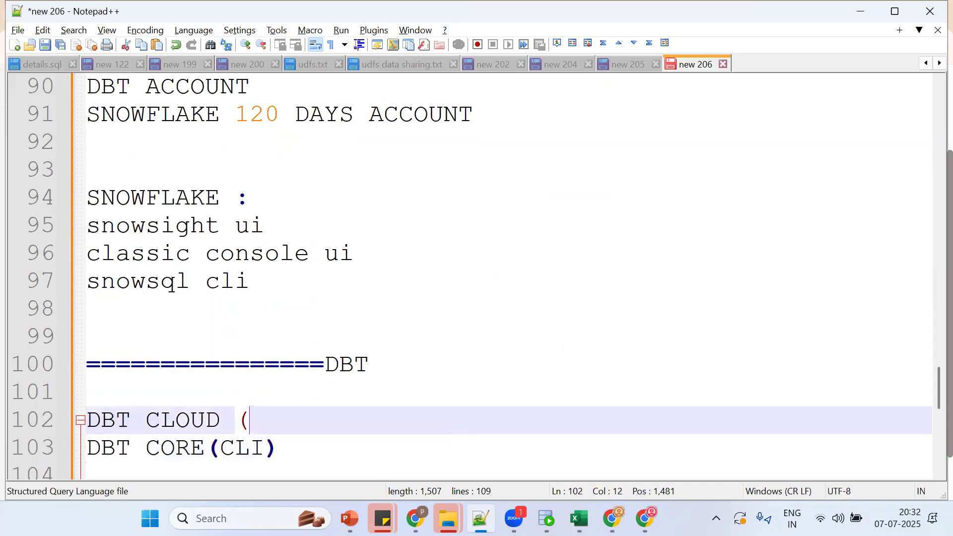
type("SAAS)")
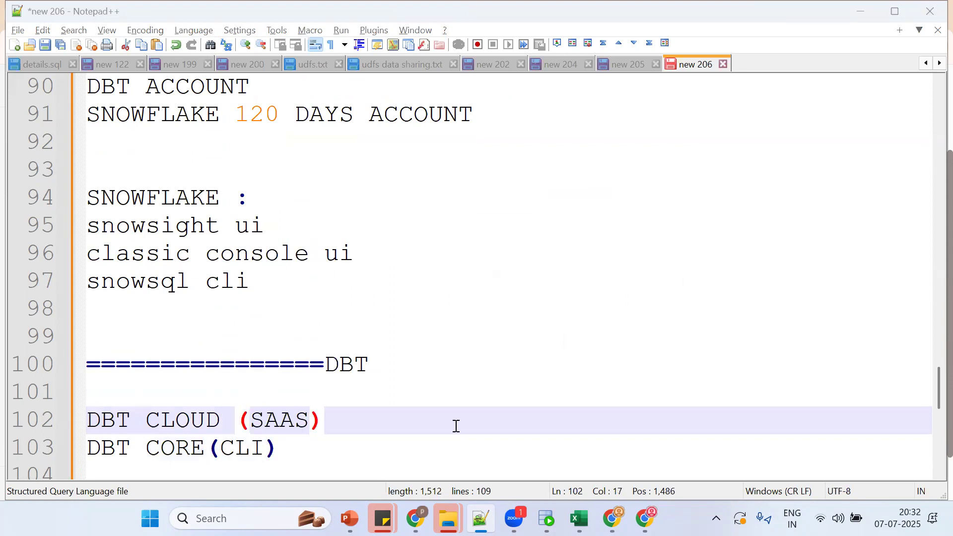
key("alt+Tab")
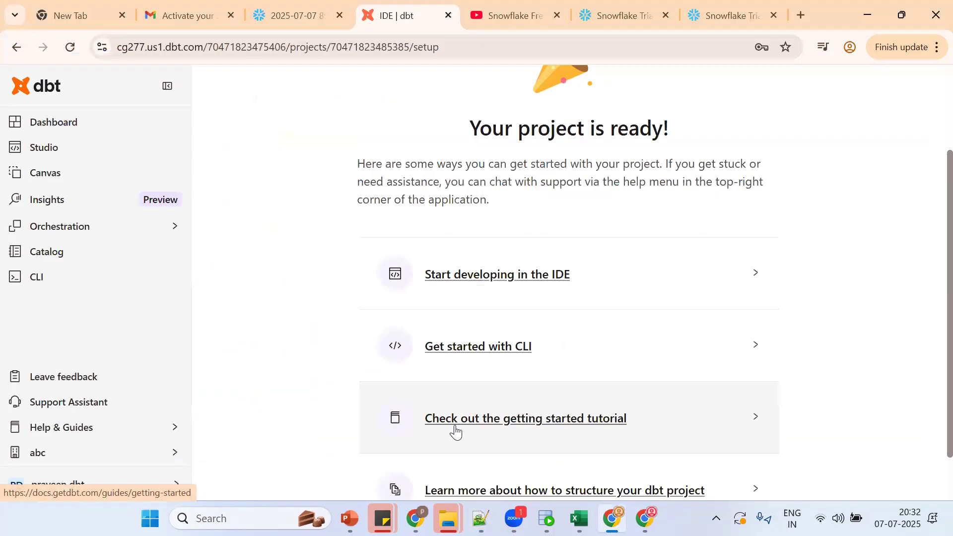
key("alt+Tab")
left_click(365, 452)
type("PYTHON")
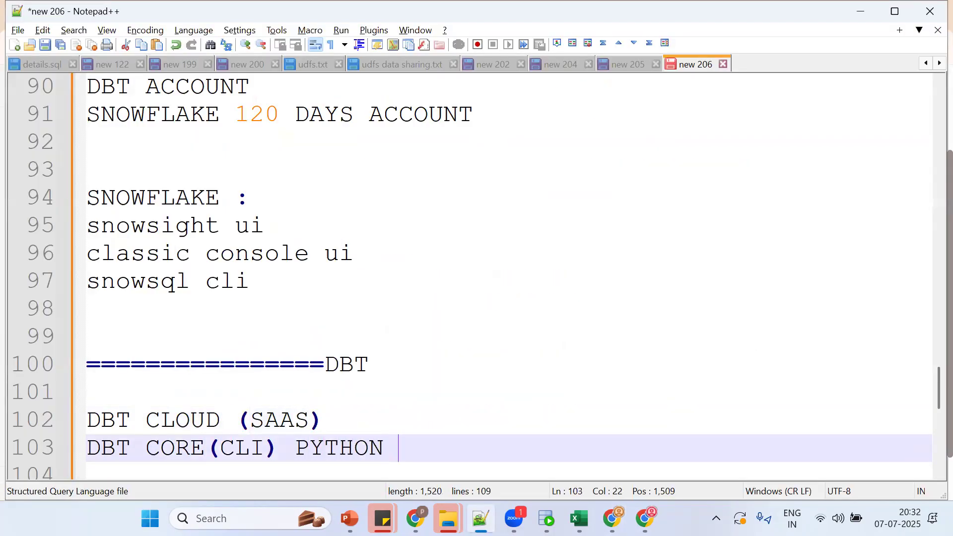
Step: Mark dbt Cloud as PAID ONE and dbt Core as FREE
left_click(91, 418)
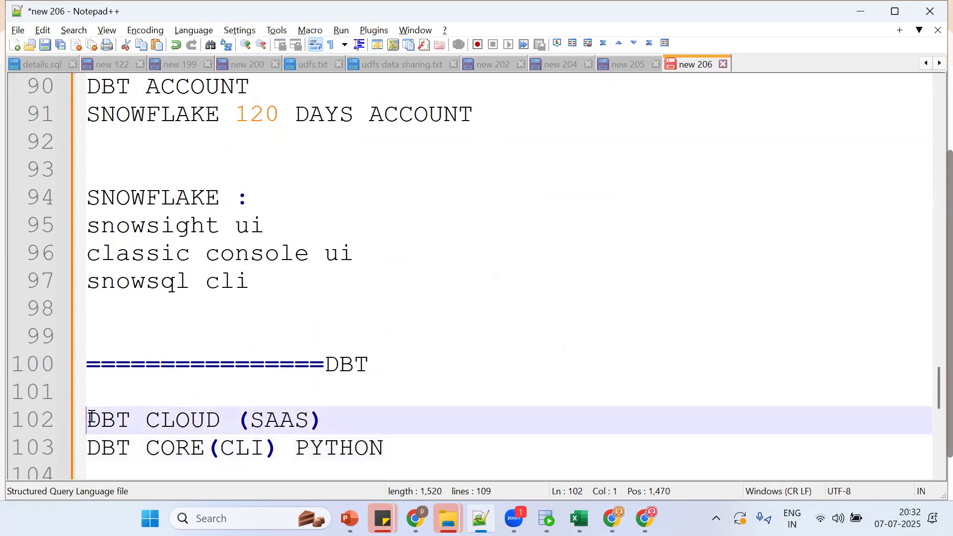
left_click(412, 456)
type("FREE")
key("Up")
type("PAID ONE")
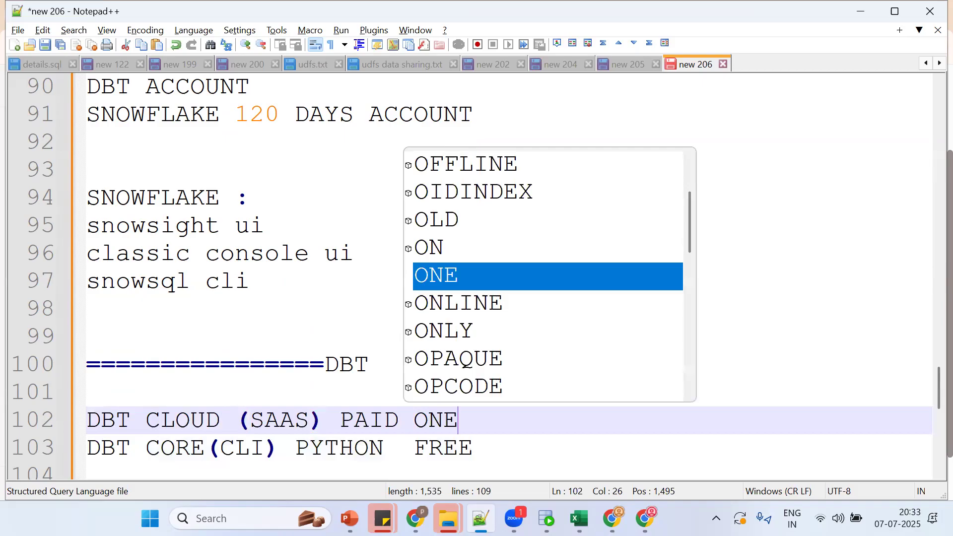
key("alt+Tab")
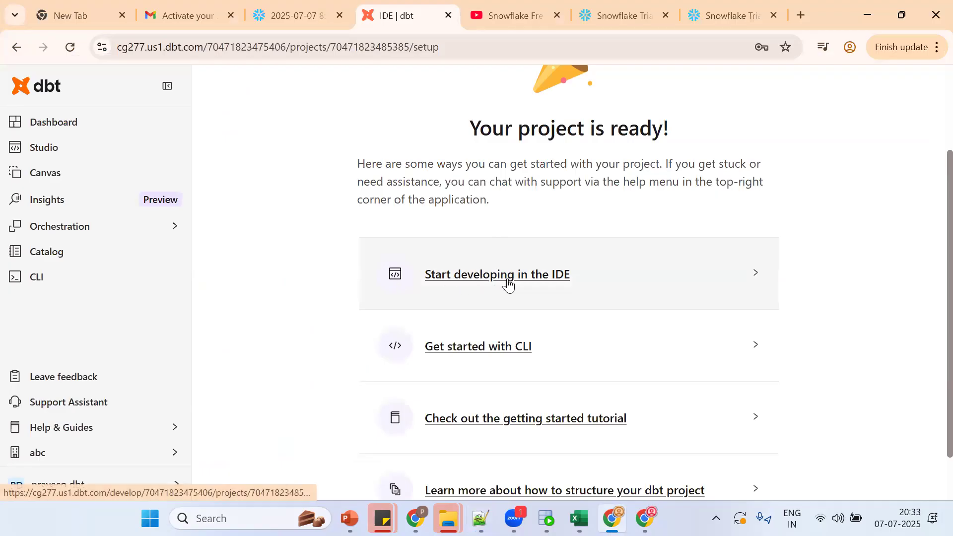
key("alt+Tab")
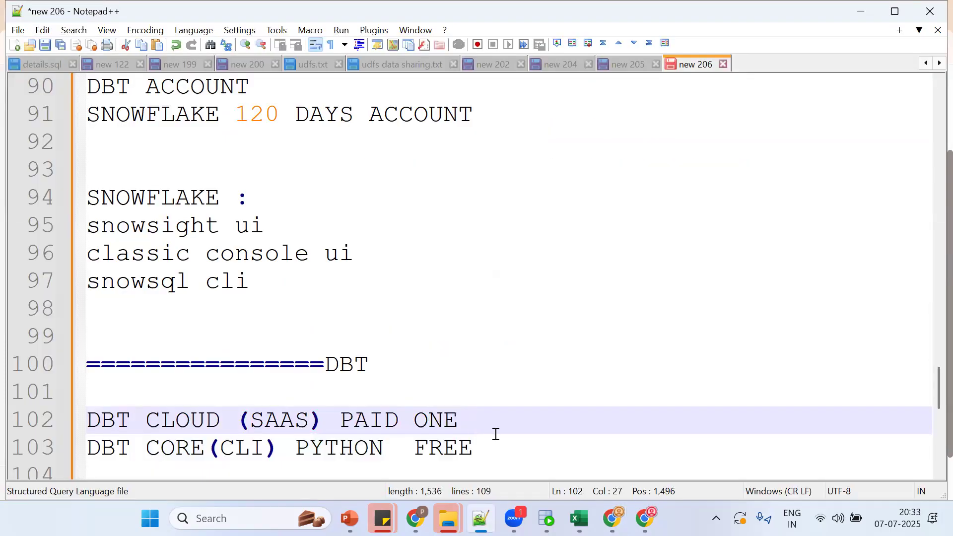
Step: Note START DEVELOPING IN THE IDE on line 107, then launch the project's IDE in dbt Cloud
key("Down")
key("Down")
key("Down")
key("Down")
key("Down")
type("START DEVELOP")
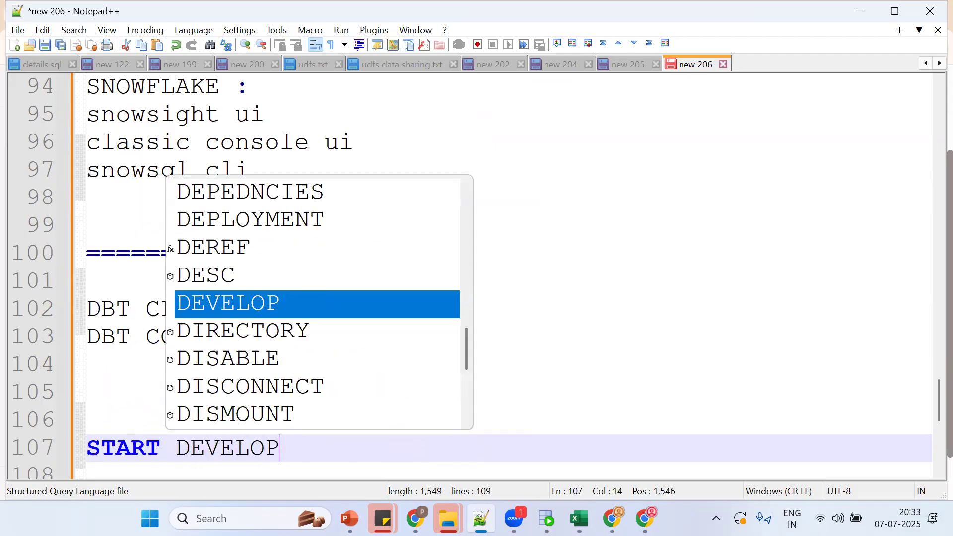
type("ING IN THE ID")
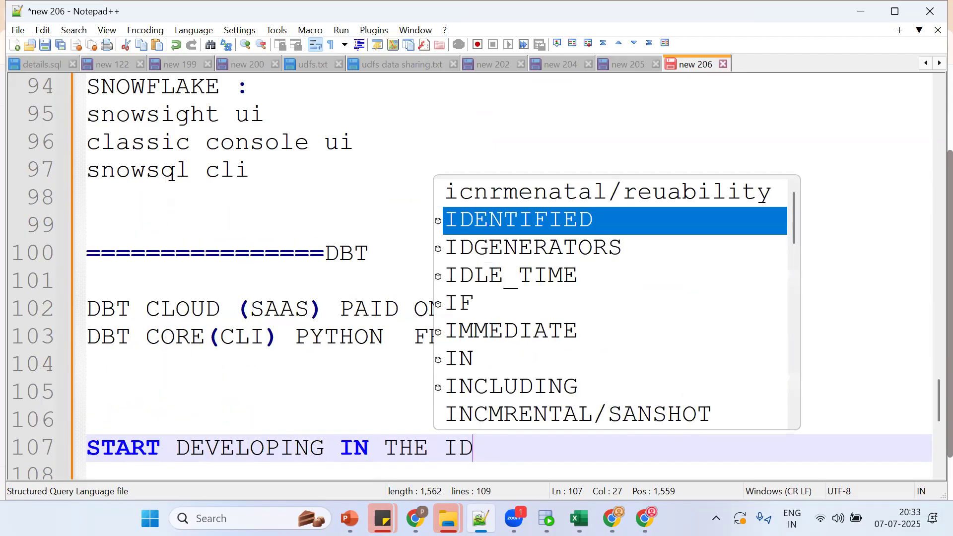
type("E")
key("alt+Tab")
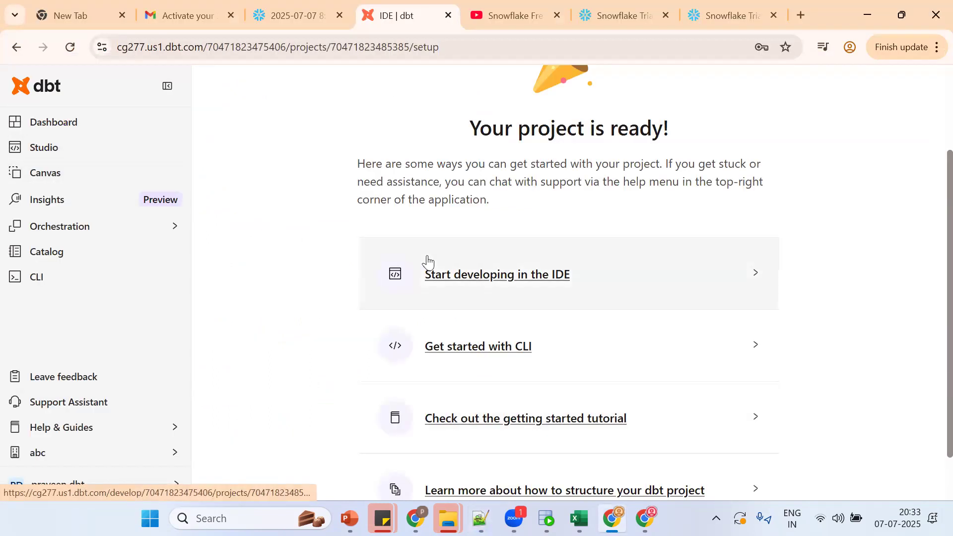
left_click(483, 283)
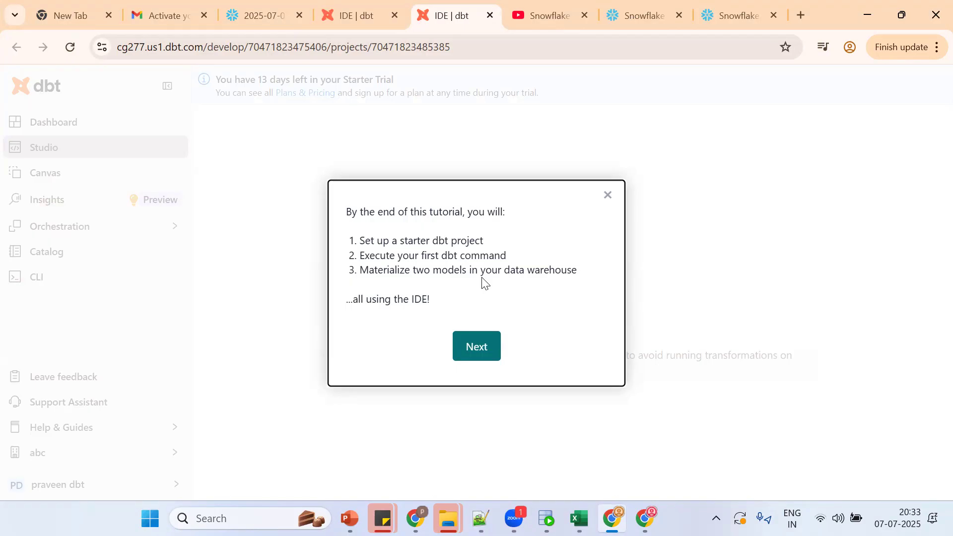
Step: Skip the IDE guided tour, close the Happy coding popup, and return to the notes
left_click(608, 196)
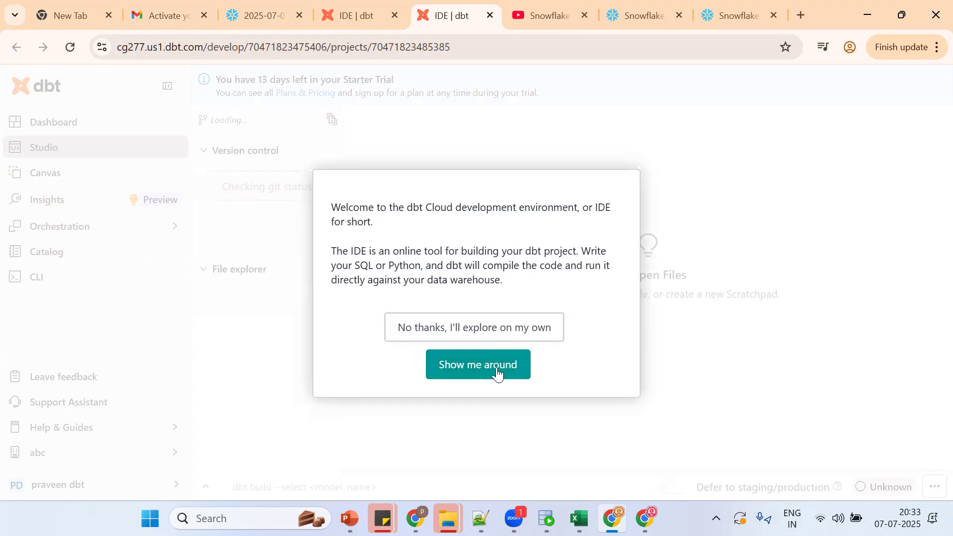
left_click(479, 327)
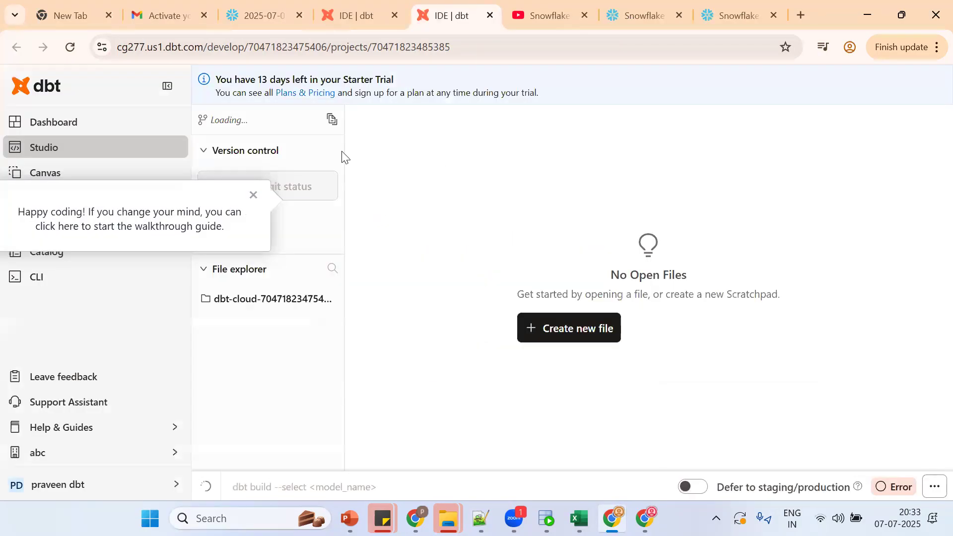
left_click(251, 195)
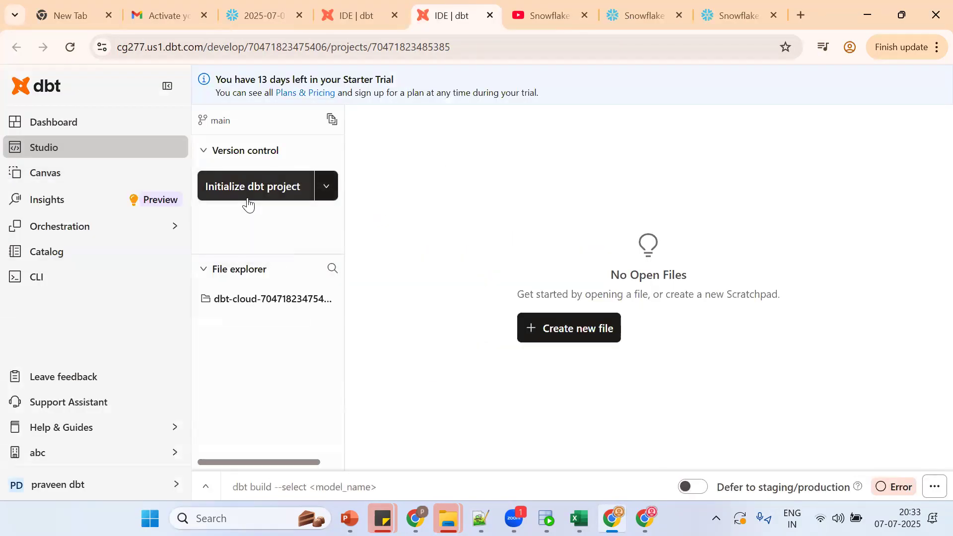
left_click(480, 518)
left_click(424, 430)
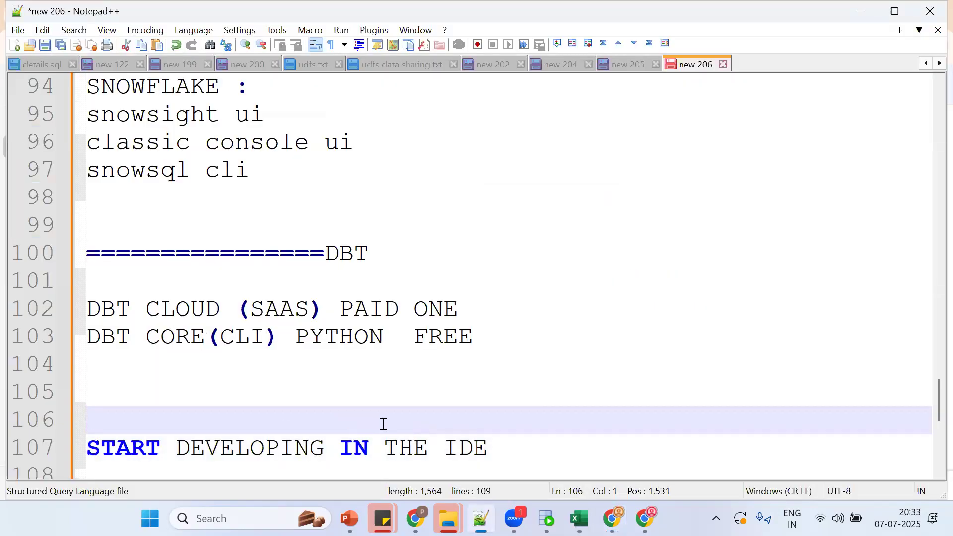
Step: Add a ====== separator and the heading DBT SETUP + SNOWFLAKE SETUP to the notes
left_click(503, 448)
key("Down")
key("Down")
key("Return")
key("Return")
type("======")
key("Return")
type("DB ")
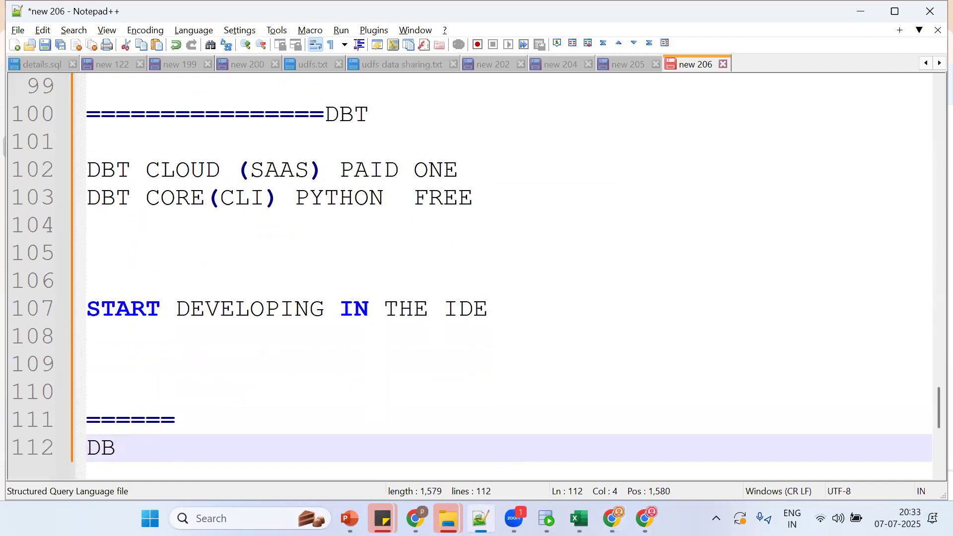
type("T SETUP")
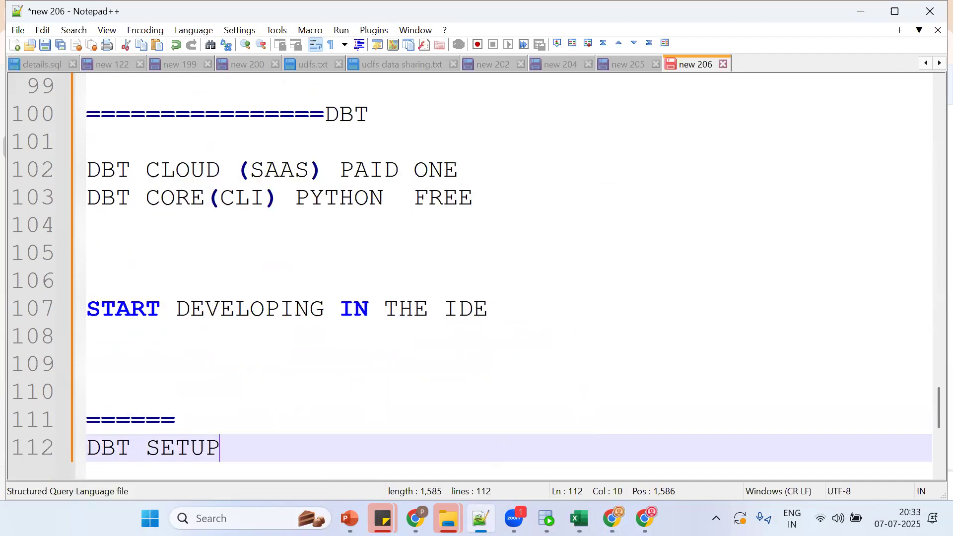
type(" + SNOW")
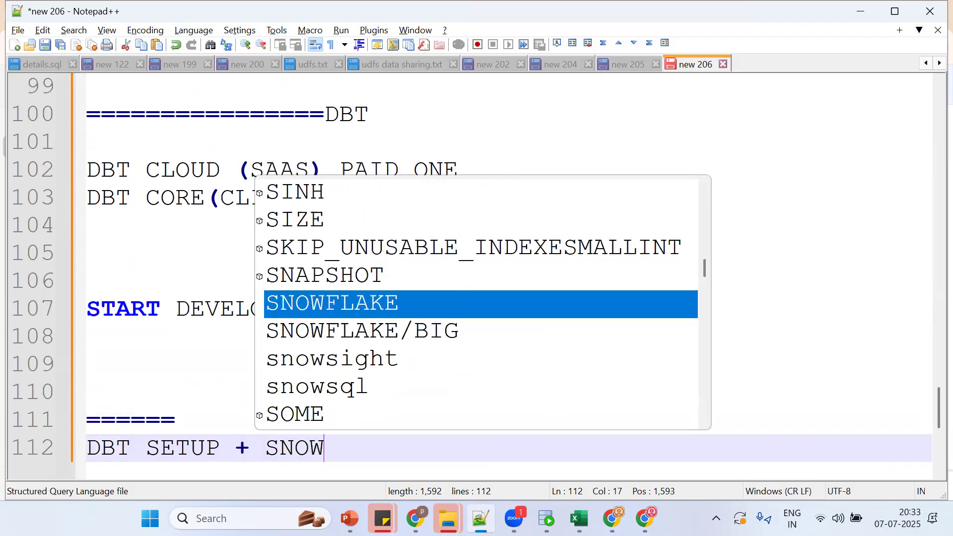
type("FLAKEI S")
key("BackSpace")
key("BackSpace")
key("BackSpace")
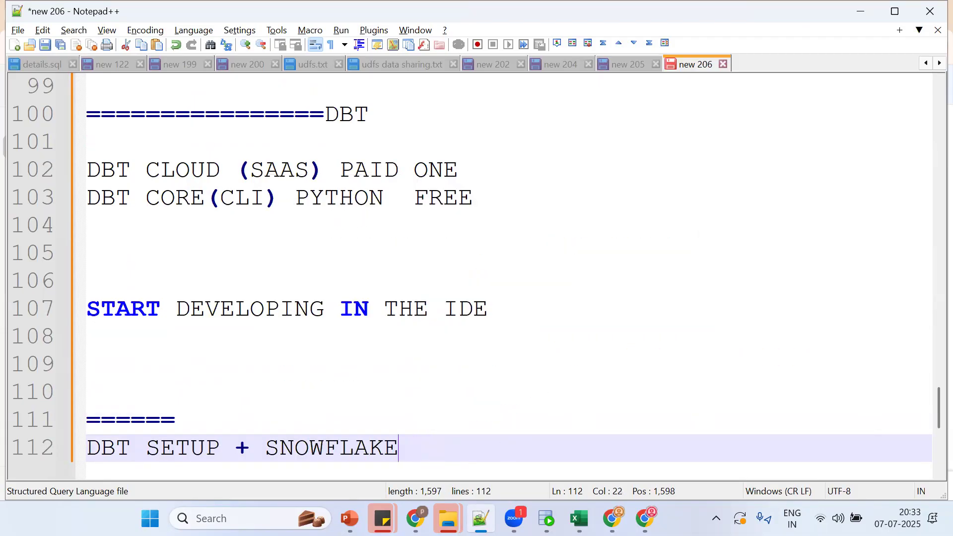
type("SETUP")
key("alt+Tab")
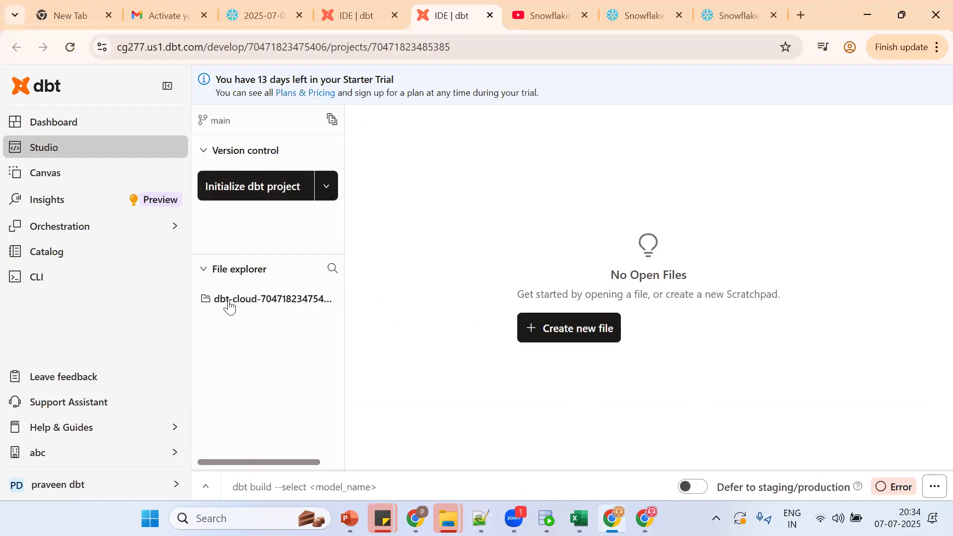
Step: Initialize the dbt project and note 'dbt core => dbt init command' under INITIALZIED DBT PROJECT=>
left_click(250, 184)
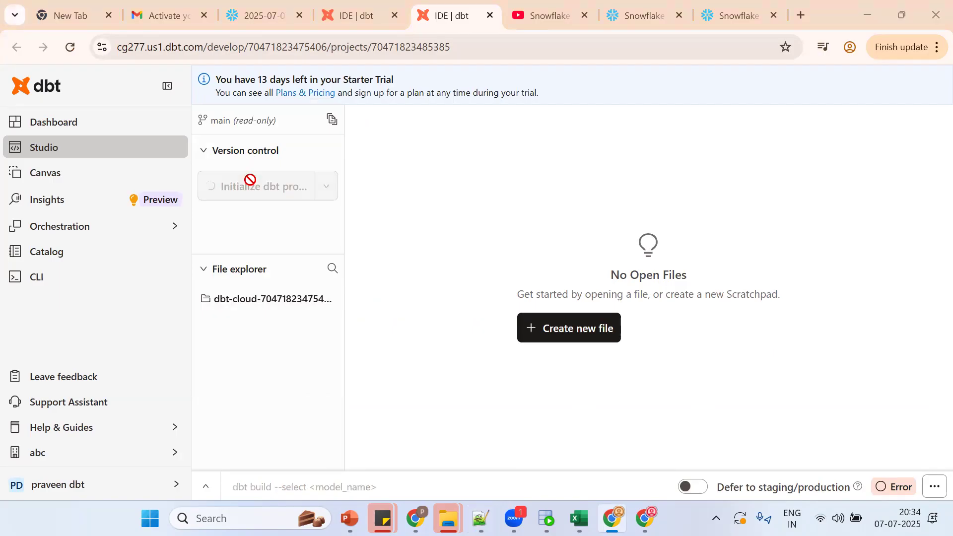
key("alt+Tab")
key("Return")
key("Return")
key("Return")
type("IN")
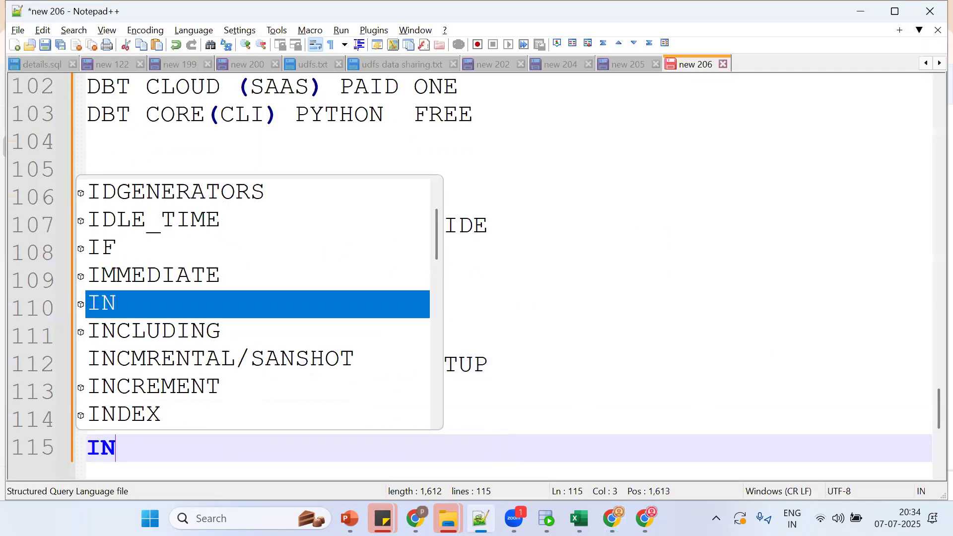
type("ITIALZIED")
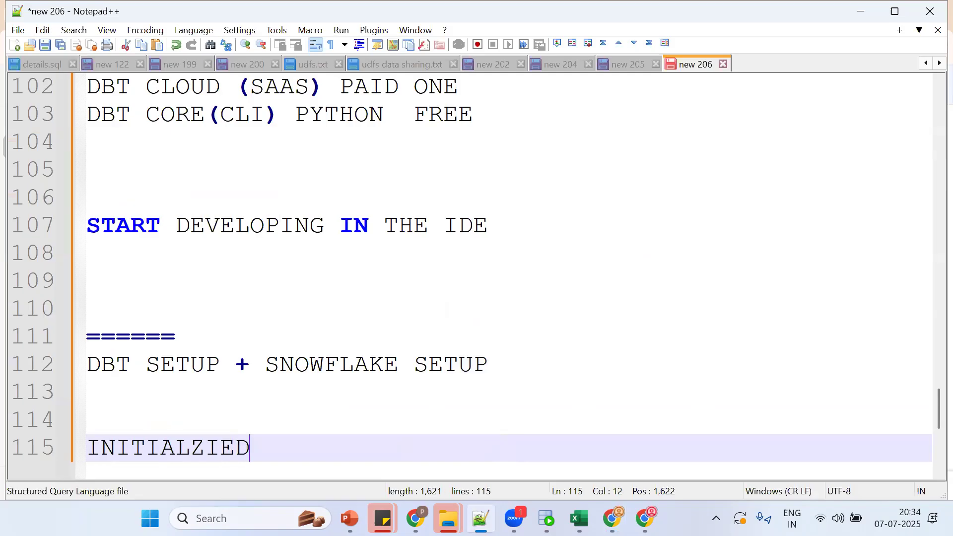
type(" DBT PROJE")
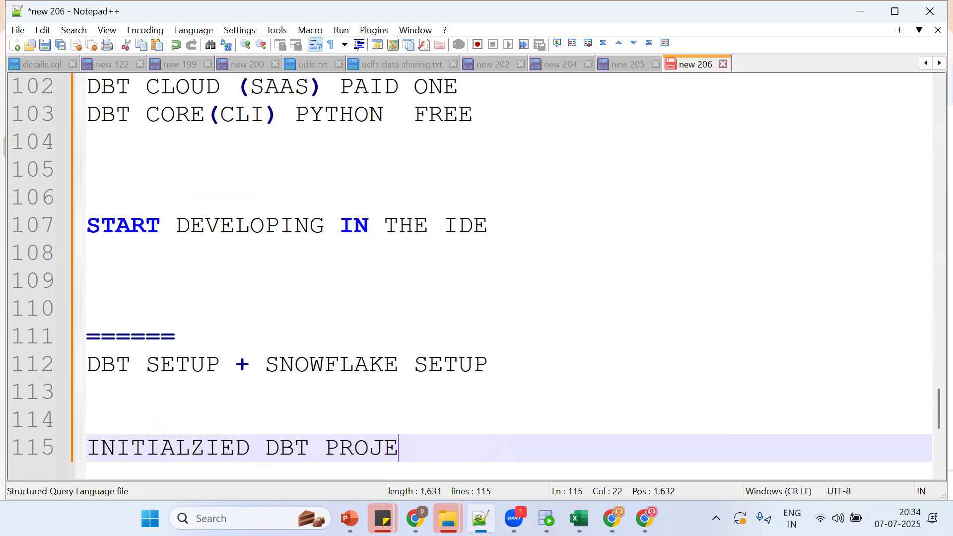
type("CT=>")
key("Return")
type("dbt core ")
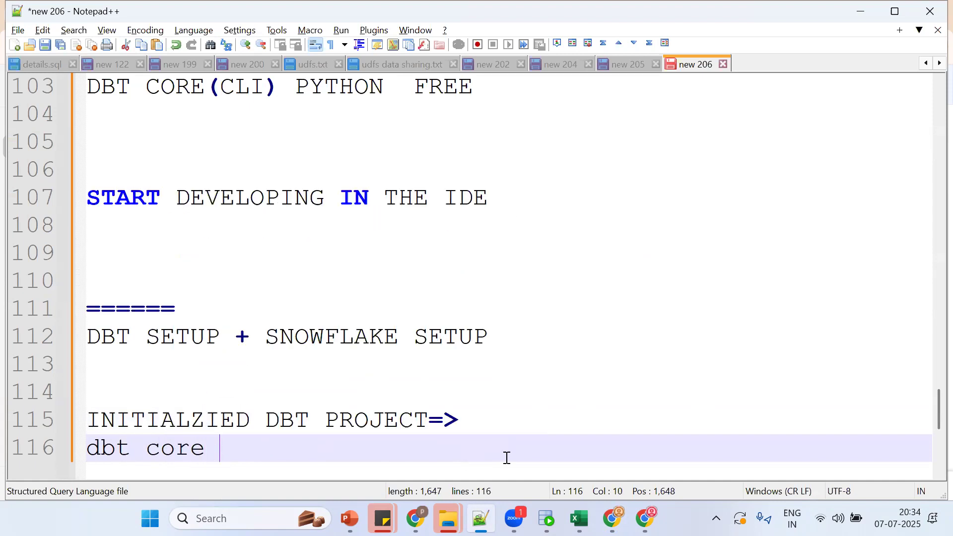
type("=> dbt ini")
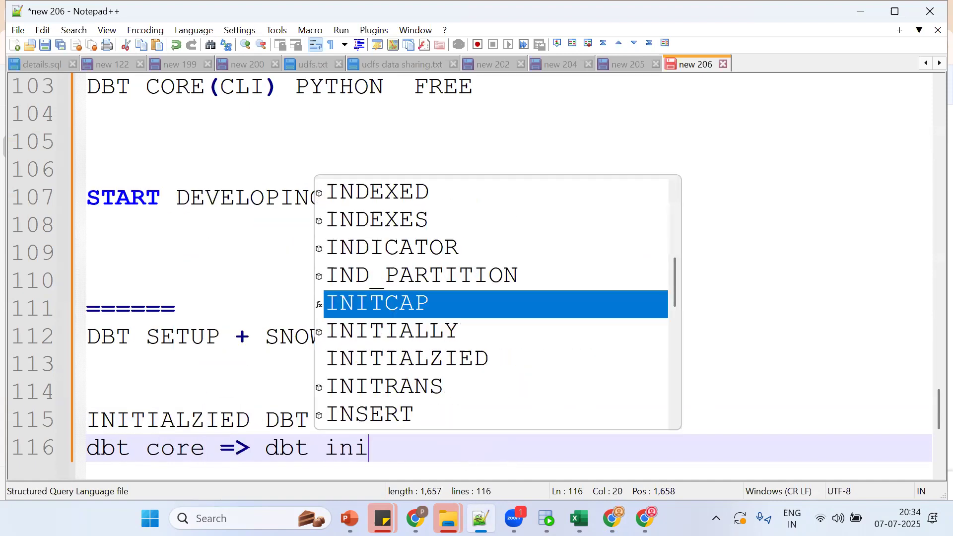
type("t command")
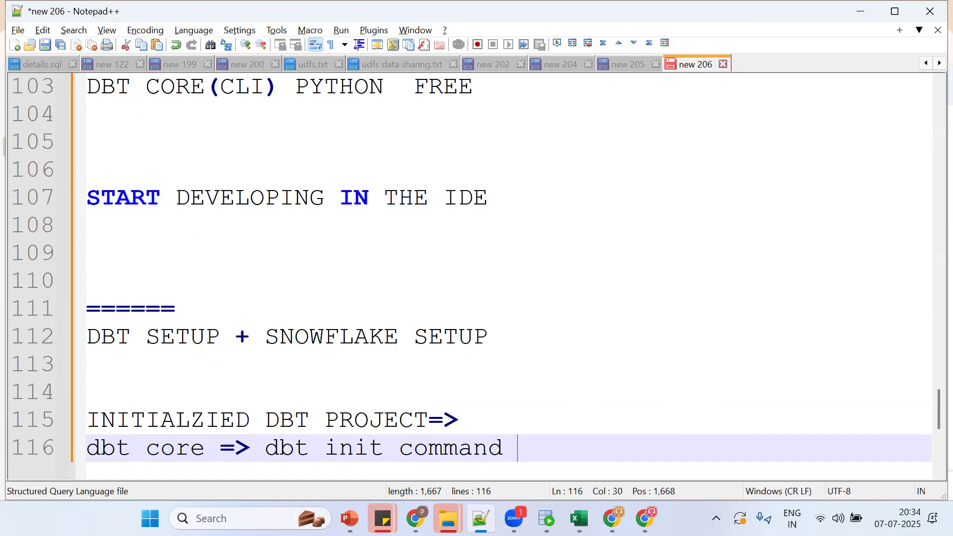
Step: Check the new models, macros, seeds folders and dbt_project.yml, then return to the Snowflake worksheet
key("alt+Tab")
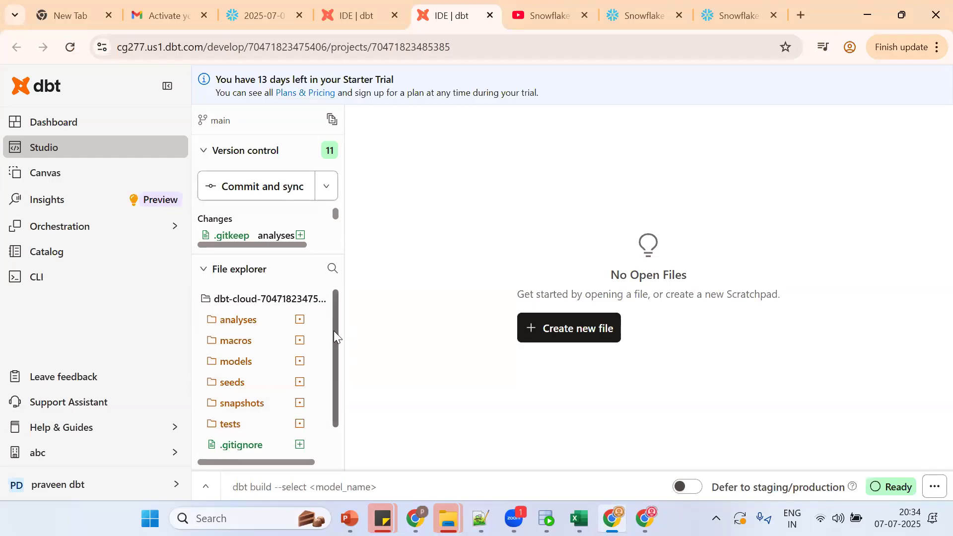
left_click_drag(333, 331, 335, 422)
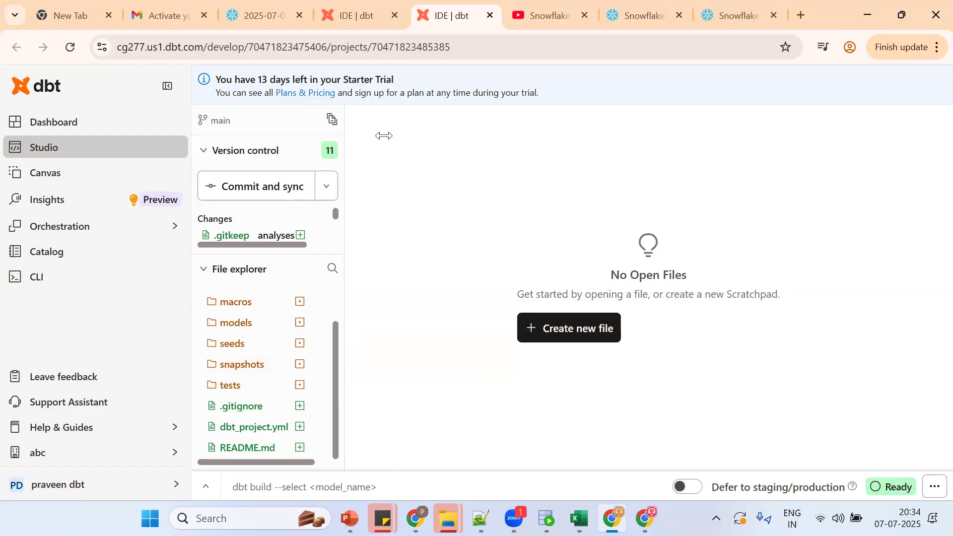
left_click(302, 3)
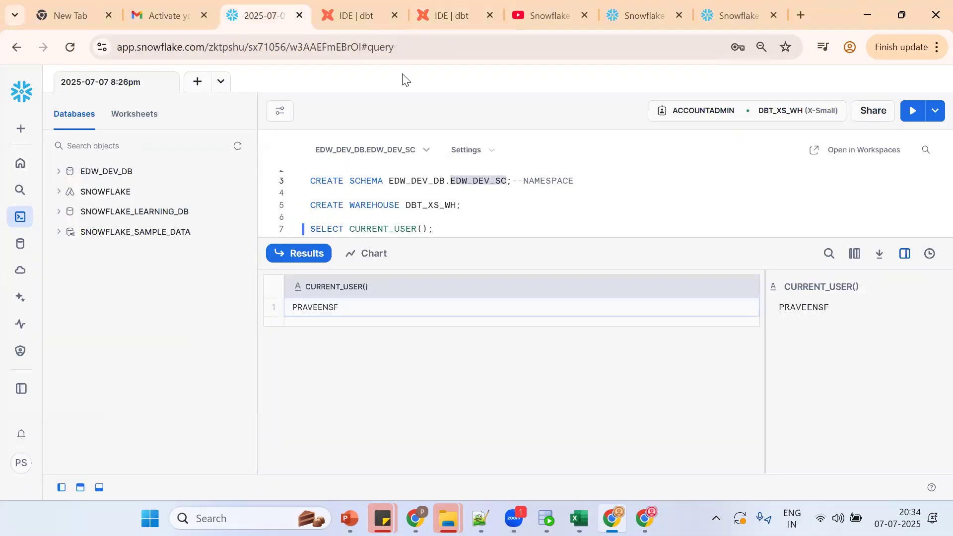
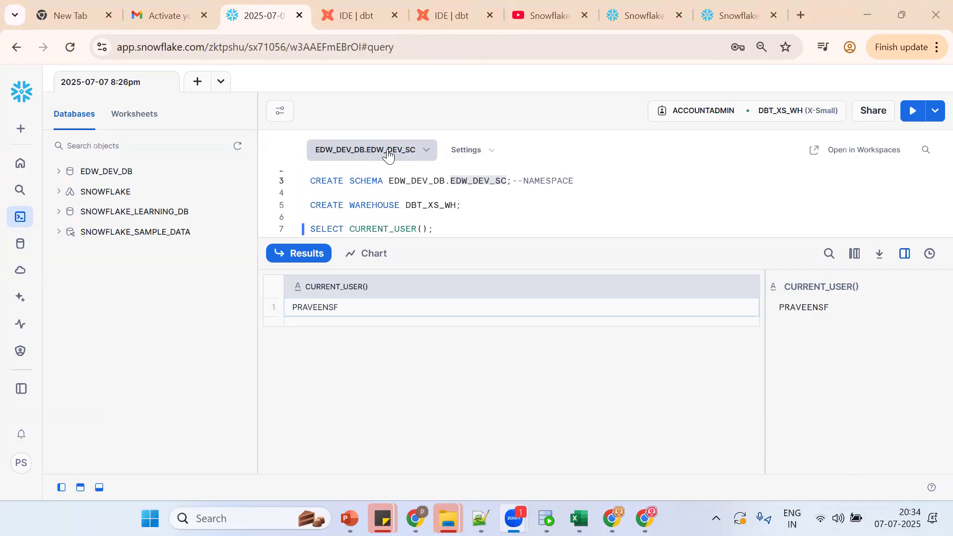
Step: Run SELECT CURRENT_DATABASE(), CURRENT_SCHEMA(), CURRENT_USER(), CURRENT_WAREHOUSE(), CURRENT_ROLE(); on a new worksheet line
left_click(462, 229)
key("Return")
key("Return")
type("SELECT CURRENT_DA")
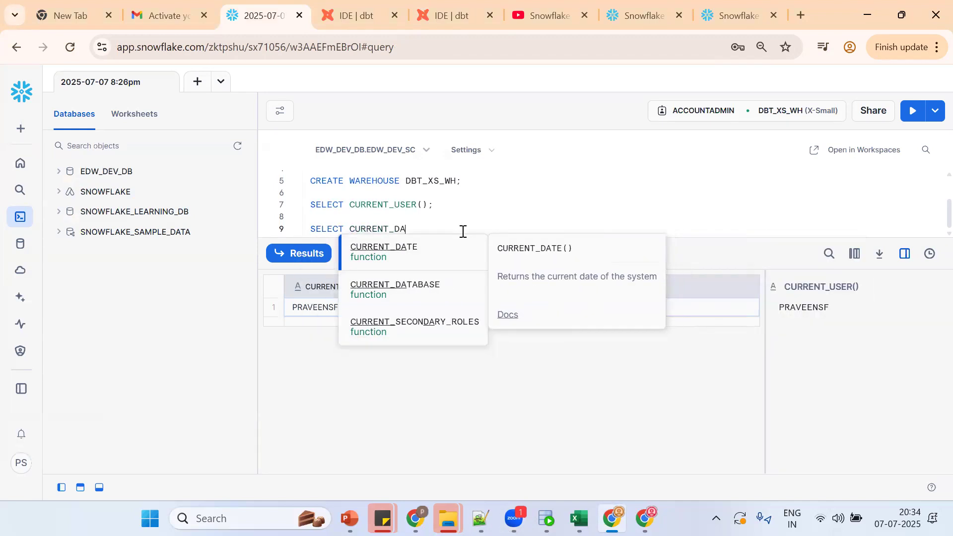
type("TABASE(),C")
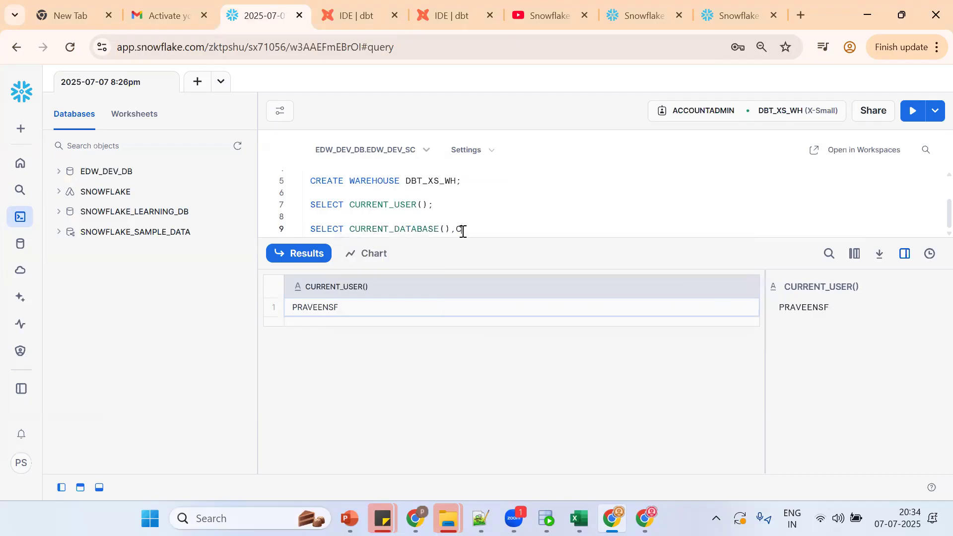
type("URRENT_SCHEMA(),CURRENT")
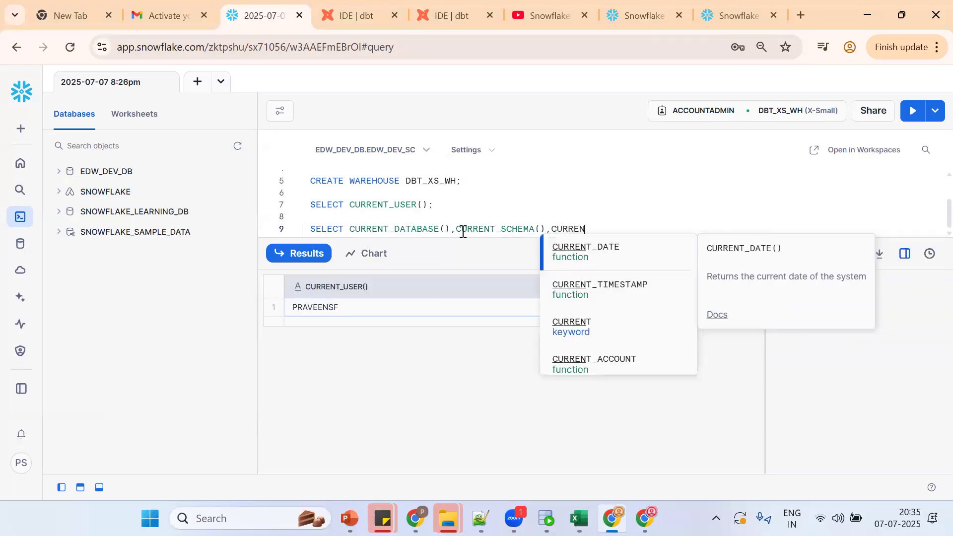
type("_US")
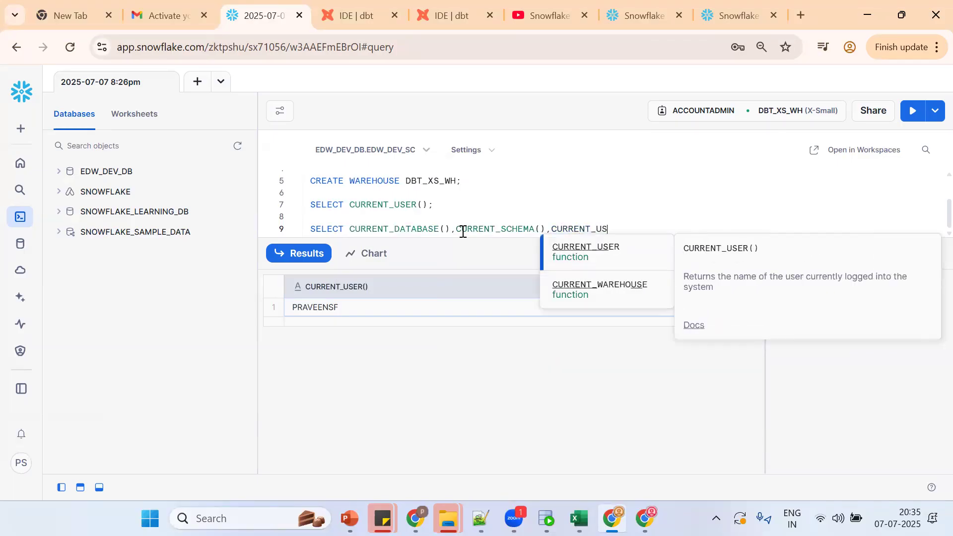
type("ER(),CUR")
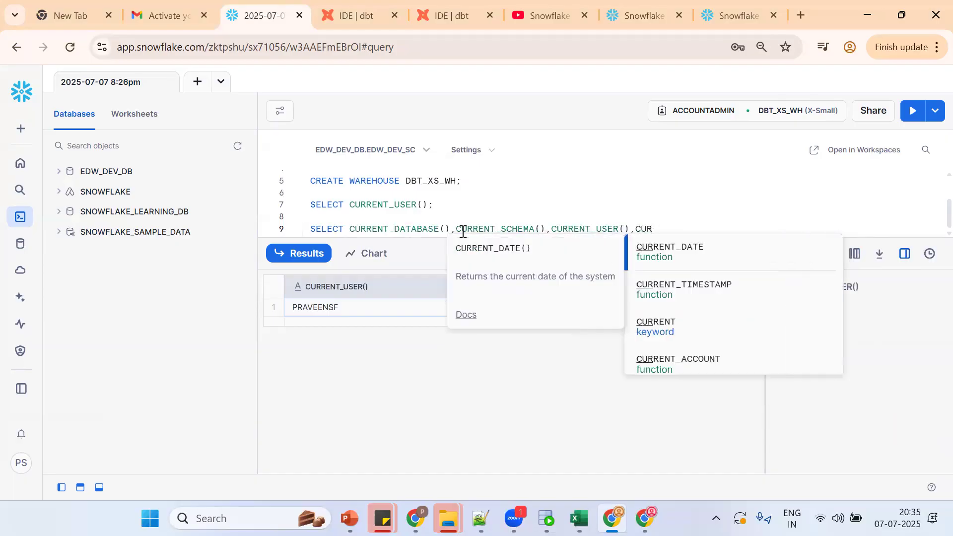
type("RENT_WAREHOUSE(),C")
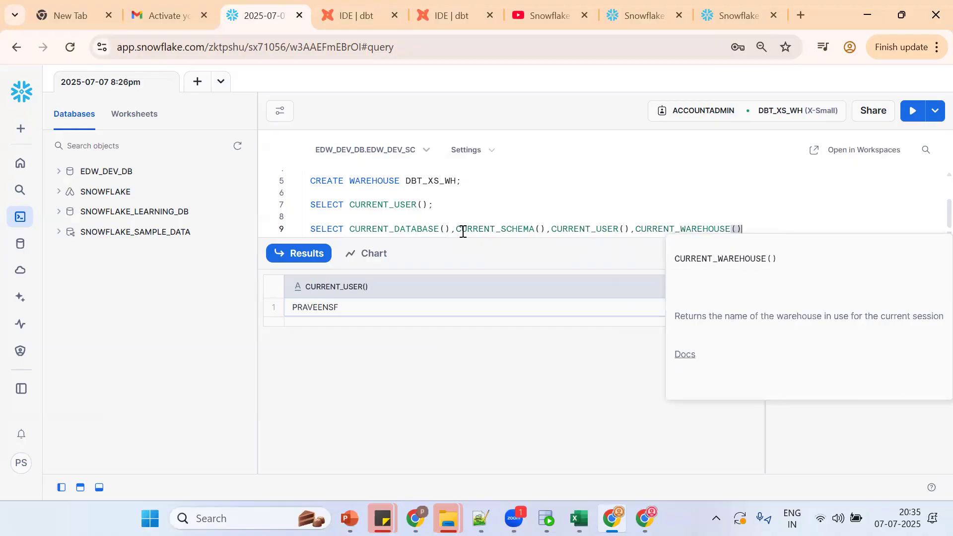
type("URRENT_ROLE")
key("Tab")
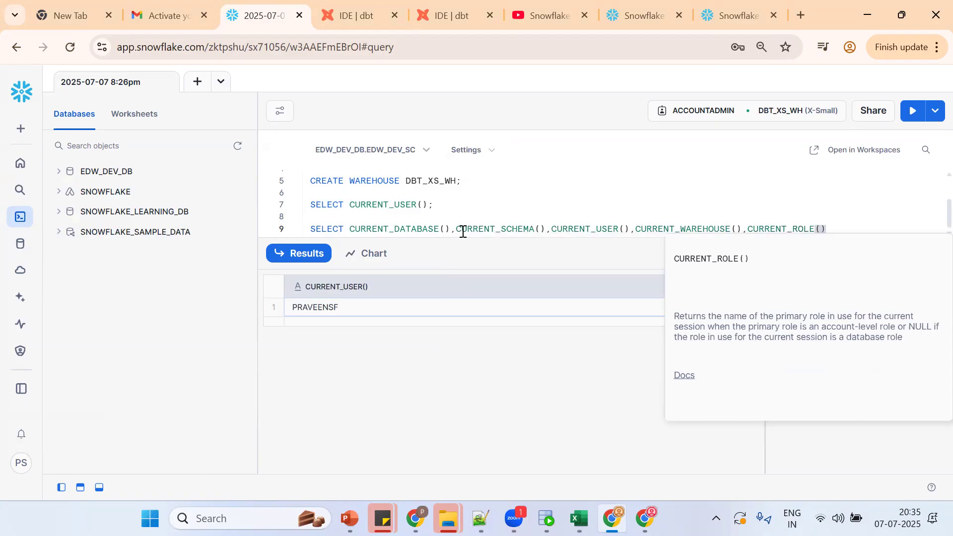
type(";")
key("ctrl+Return")
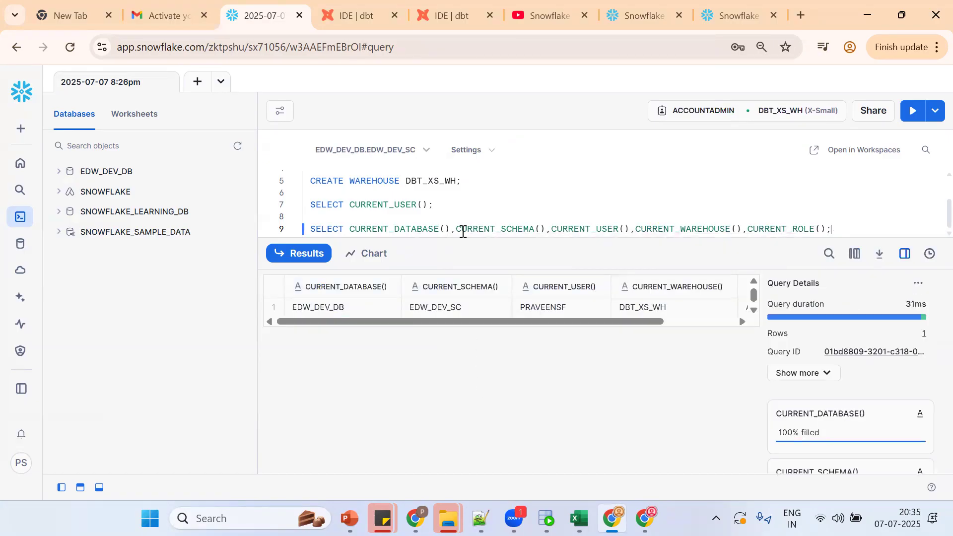
Step: Review the results EDW_DEV_DB, EDW_DEV_SC, DBT_XS_WH, ACCOUNTADMIN, select the query line, and go to dbt
left_click(904, 254)
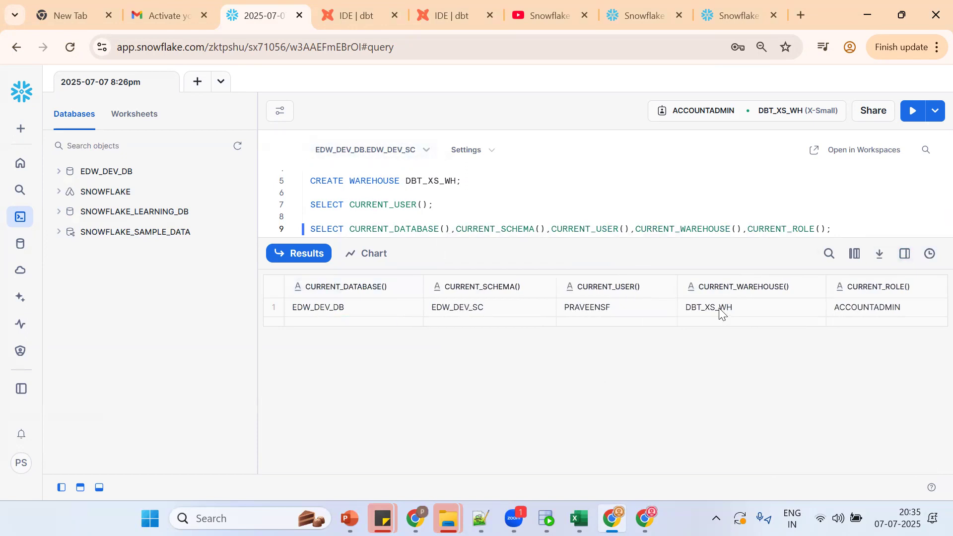
left_click(796, 111)
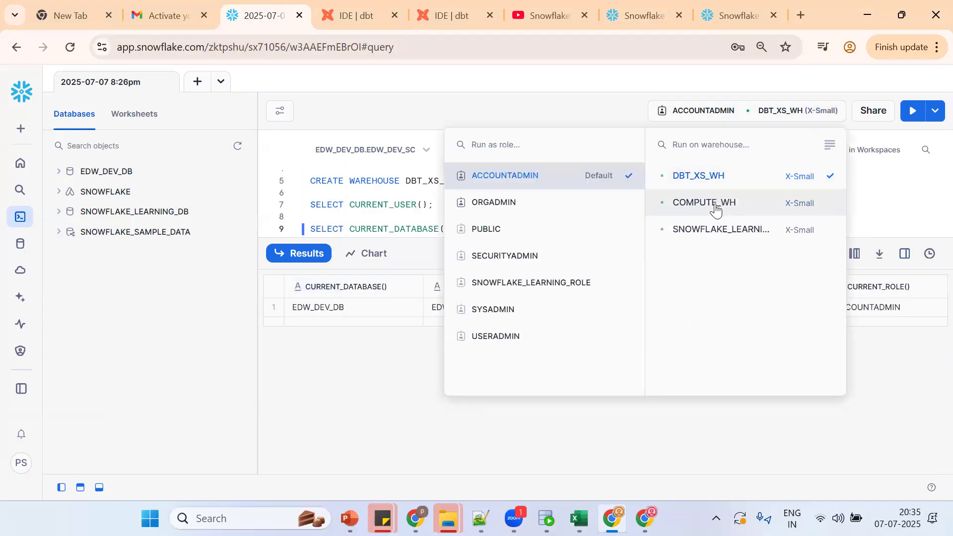
left_click(926, 192)
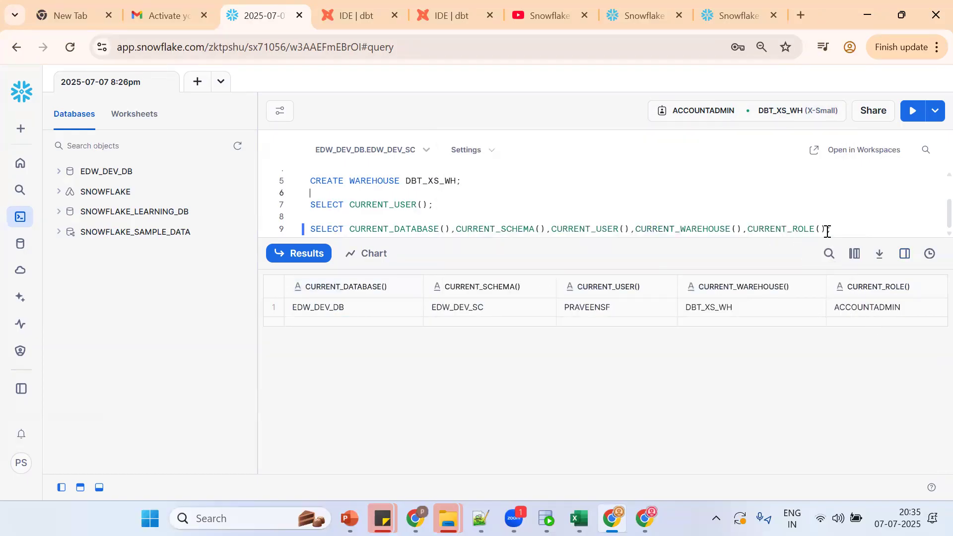
left_click(313, 229, "shift")
key("ctrl+c")
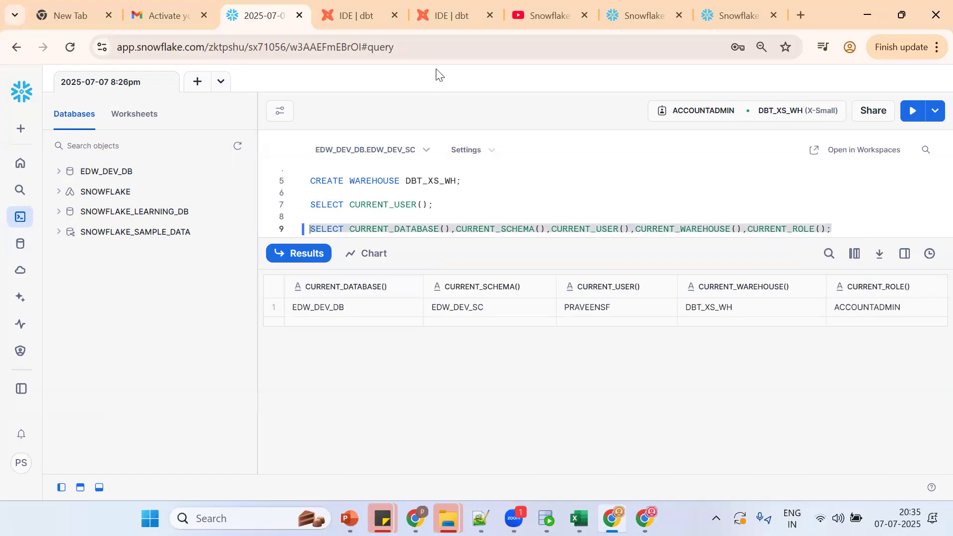
left_click(388, 12)
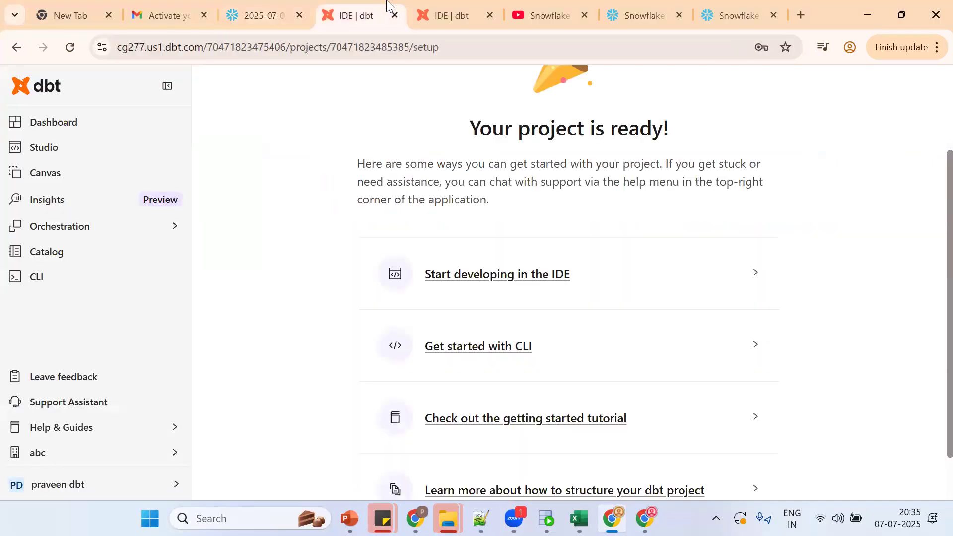
Step: Create a new untitled file in the dbt IDE and paste the context SELECT query
left_click(396, 15)
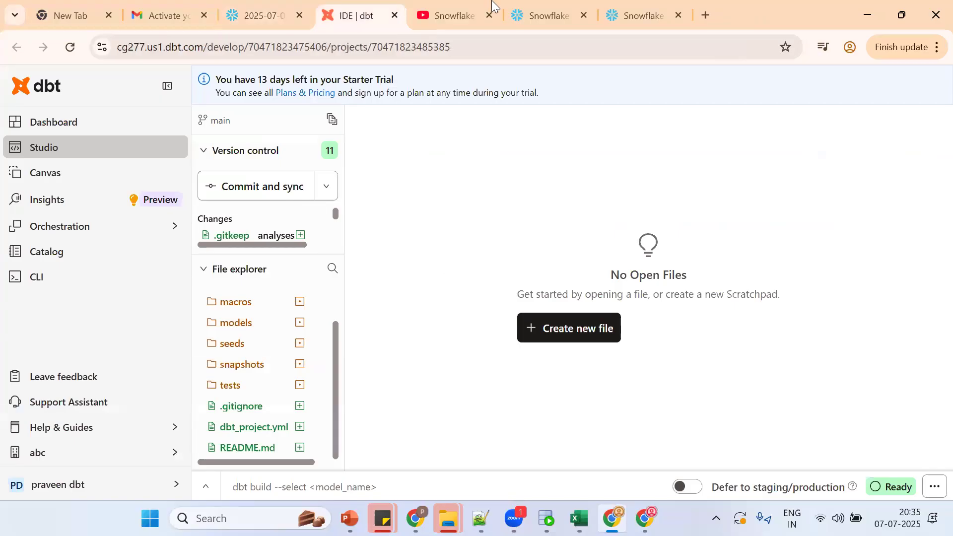
left_click(168, 86)
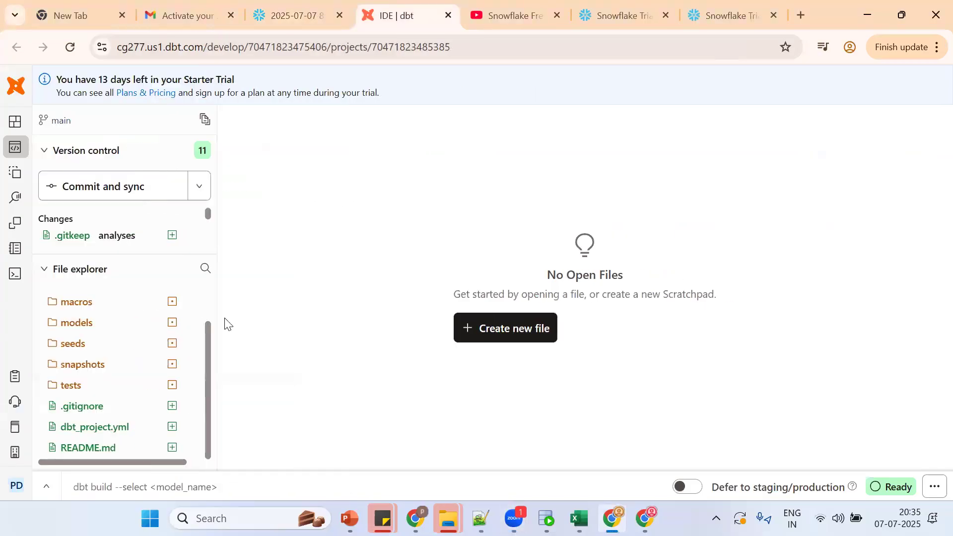
left_click(501, 325)
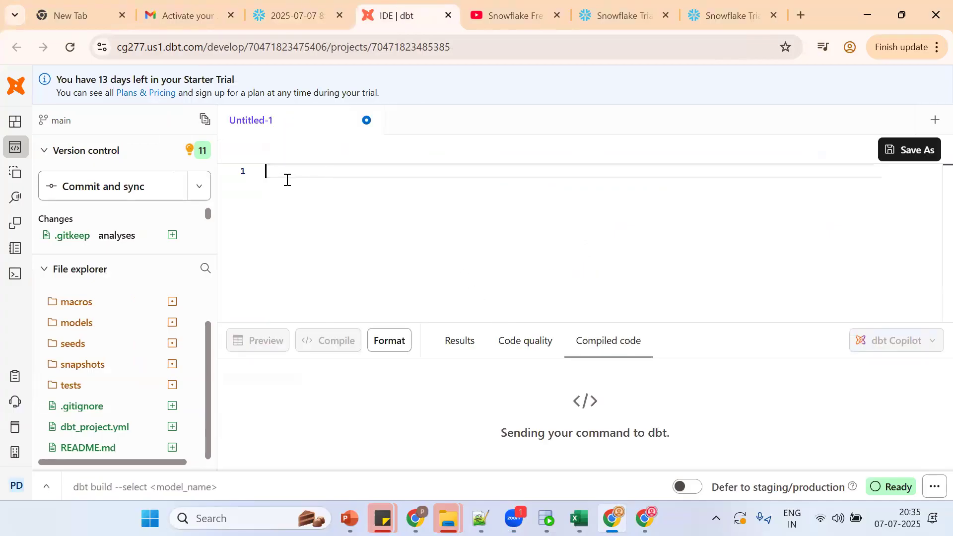
key("ctrl+v")
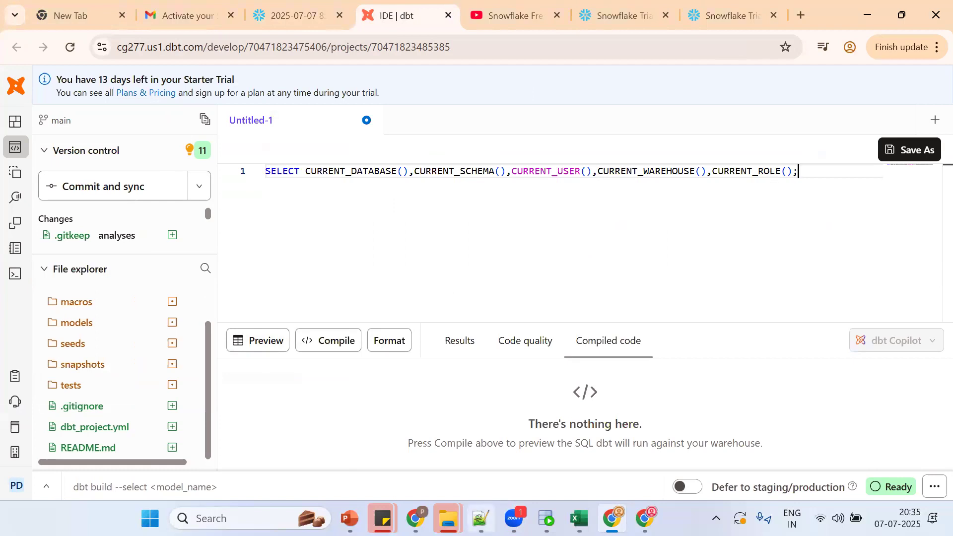
Step: Add a 'CTRL+ENTER' note in Notepad++, then place the cursor before the query's trailing semicolon
left_click(481, 519)
key("Return")
key("Return")
key("Return")
type("C")
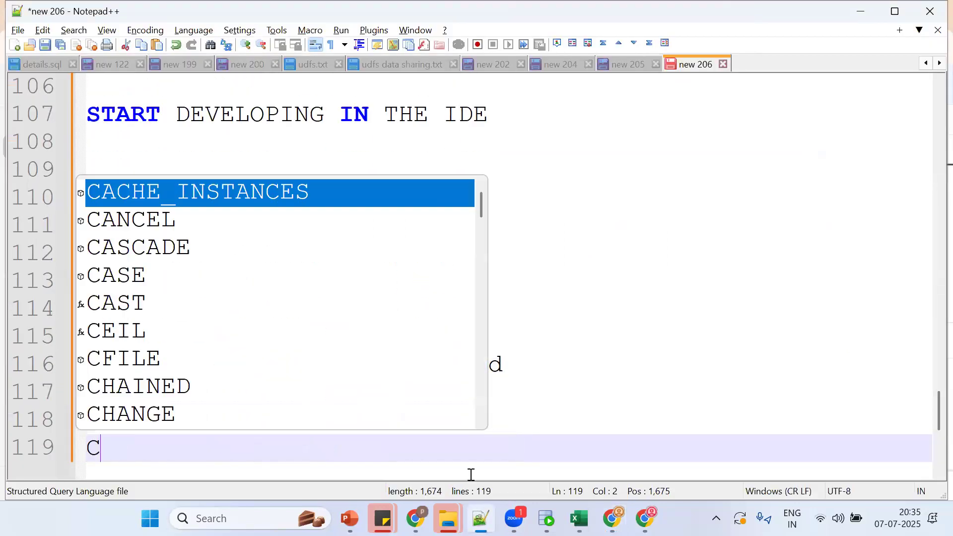
type("TRL+ENTER")
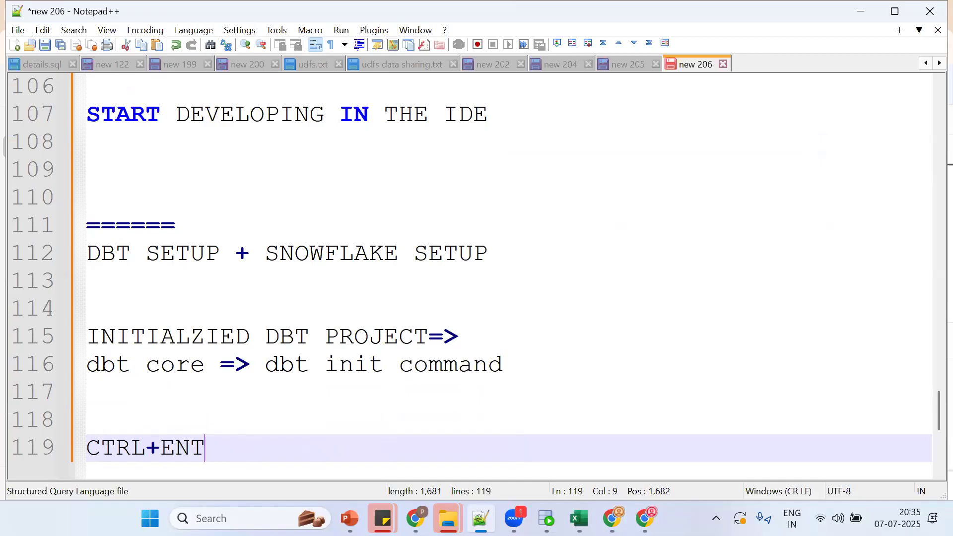
key("alt+Tab")
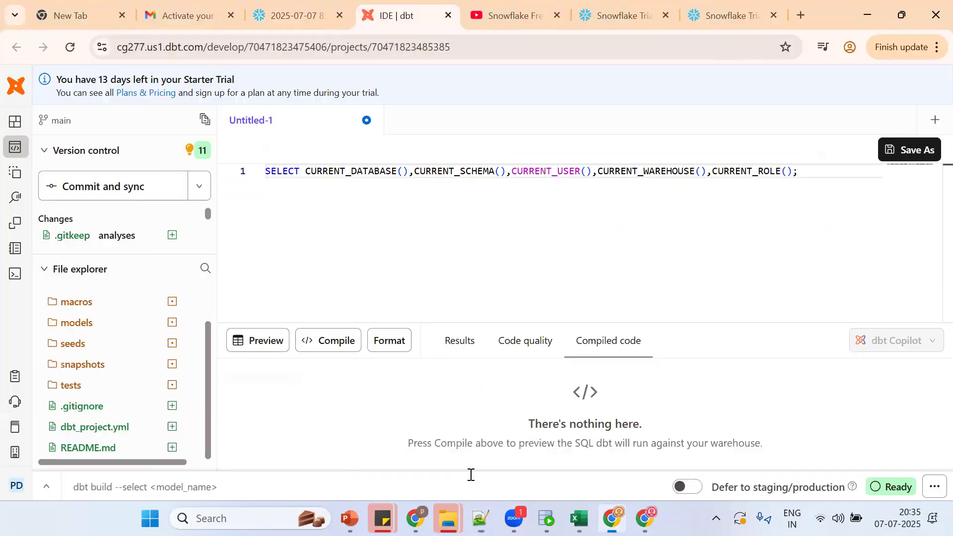
left_click(519, 178)
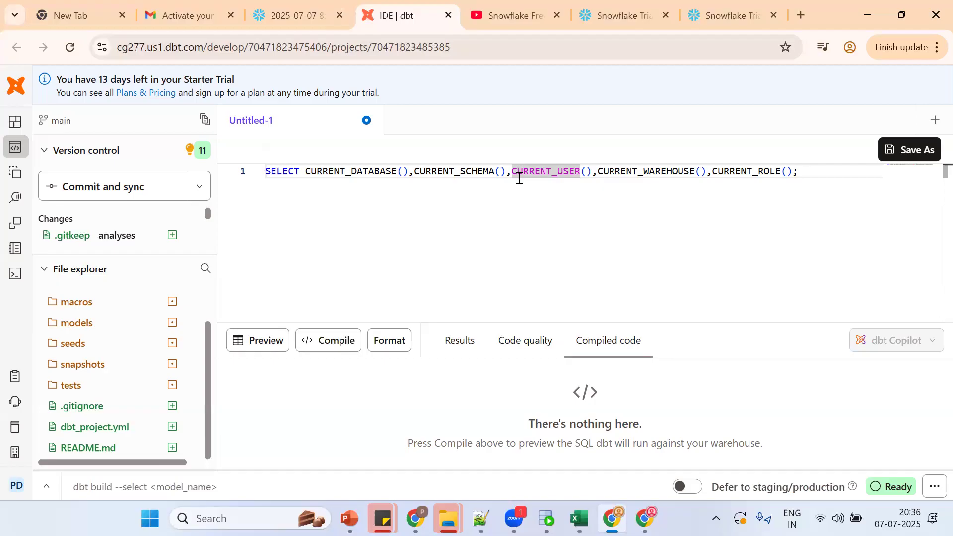
left_click(804, 182)
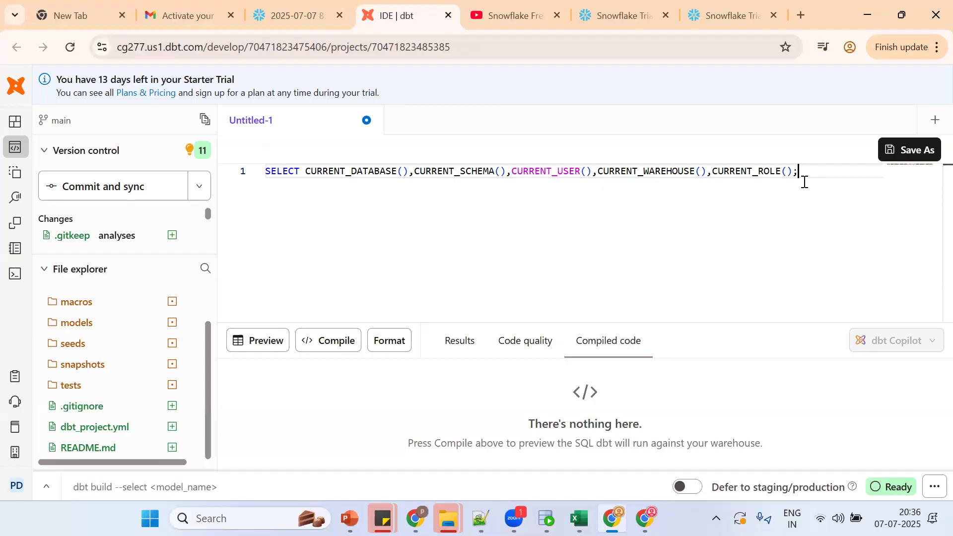
key("Left")
Step: After the unexpected 'limit' error, note '; WILL NOT WORK' and delete the query's trailing semicolon
key("ctrl+Return")
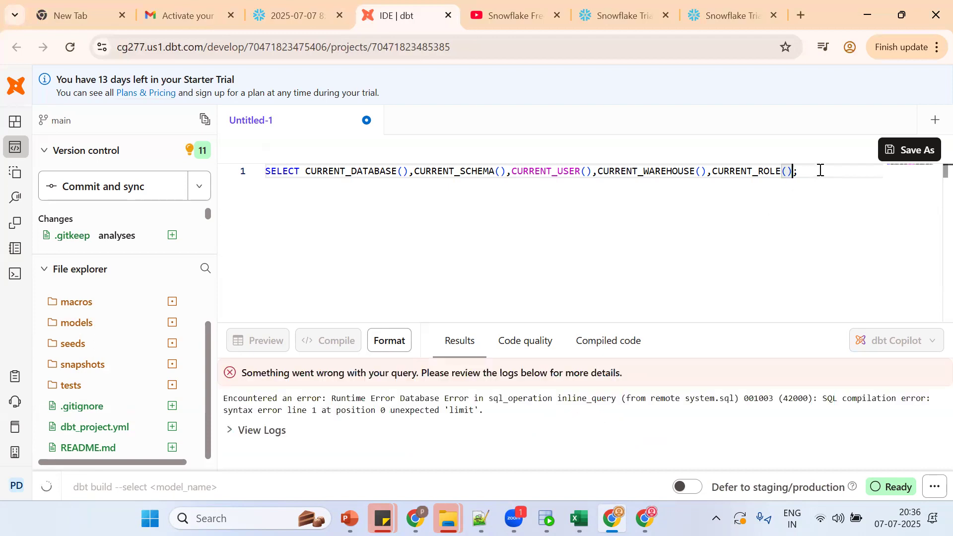
left_click(806, 177)
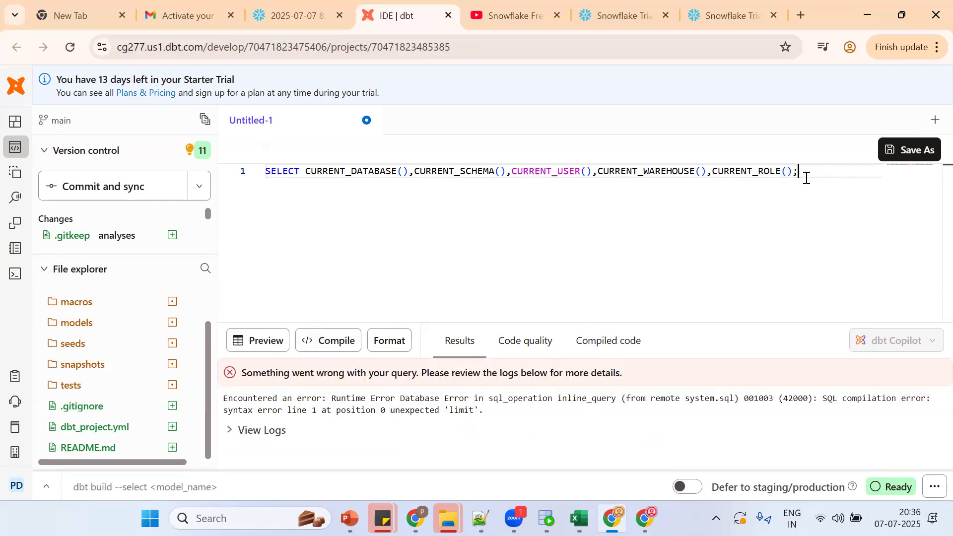
left_click(480, 518)
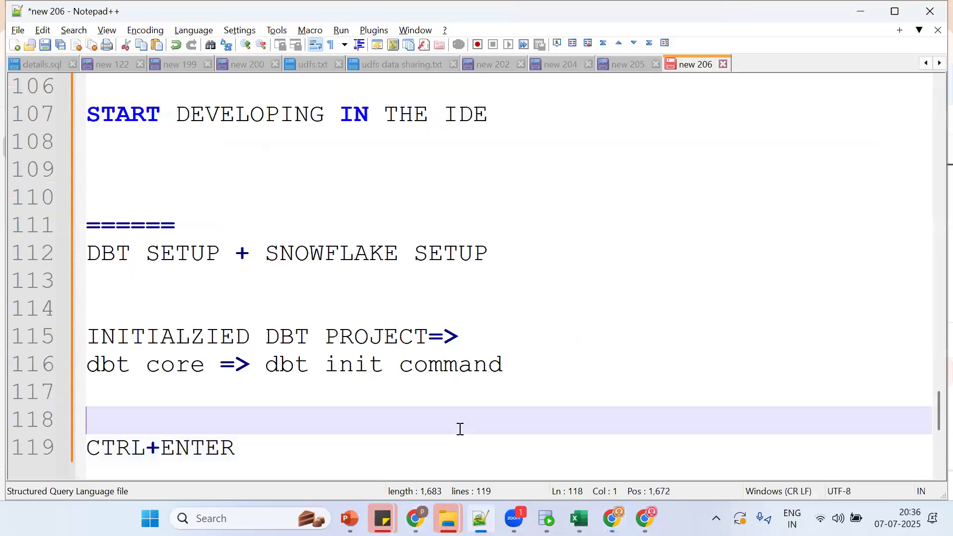
key("Return")
key("Return")
type("; ")
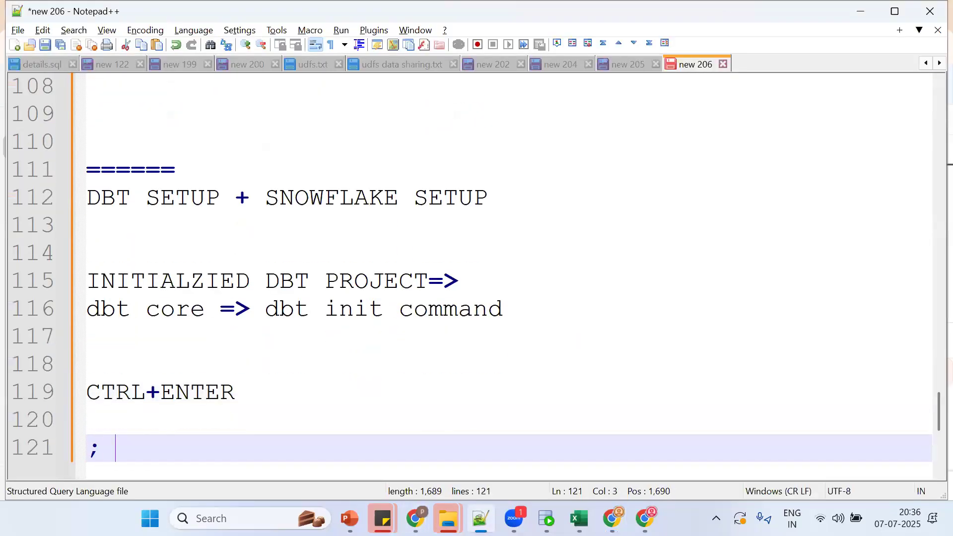
type("WILL NOT WOKR")
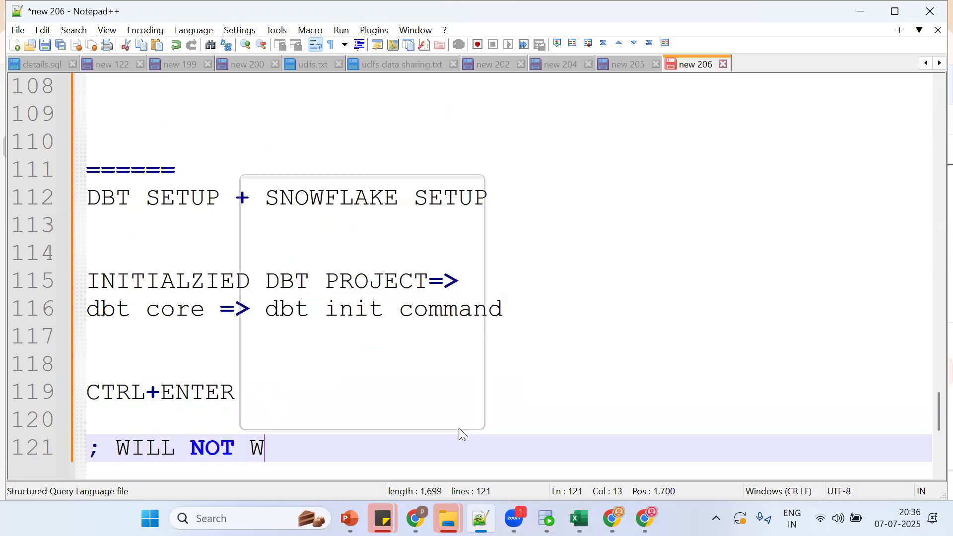
key("BackSpace")
key("BackSpace")
type("RK")
key("alt+Tab")
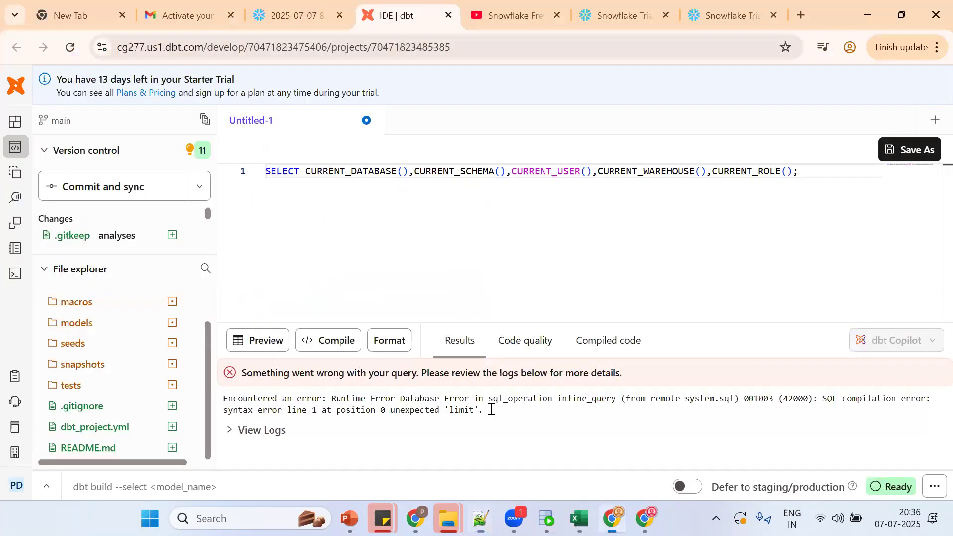
key("BackSpace")
key("ctrl+Return")
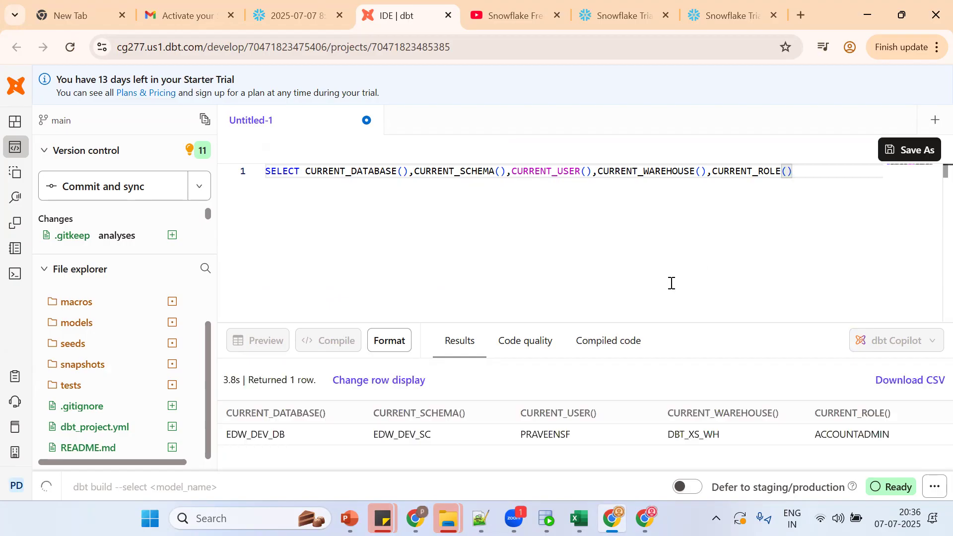
left_click_drag(663, 320, 662, 266)
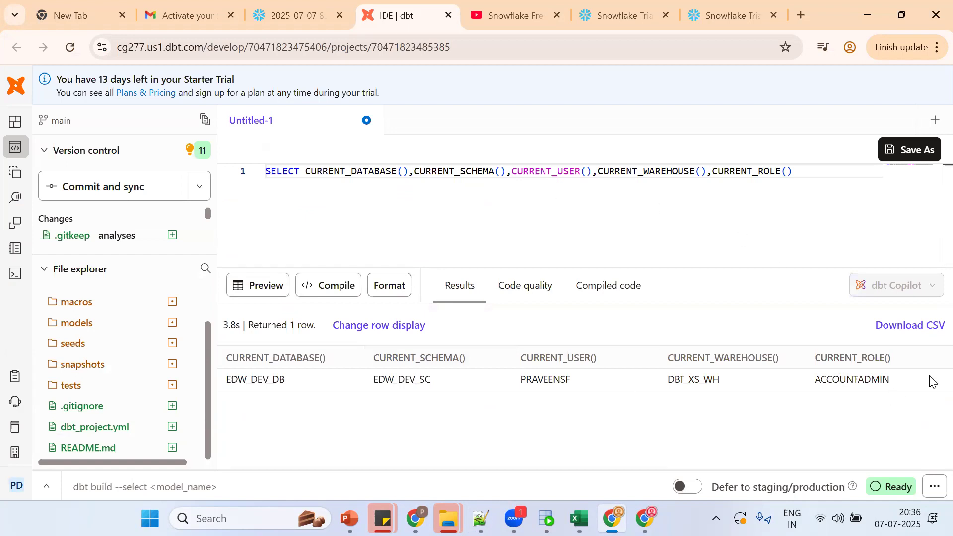
double_click(864, 374)
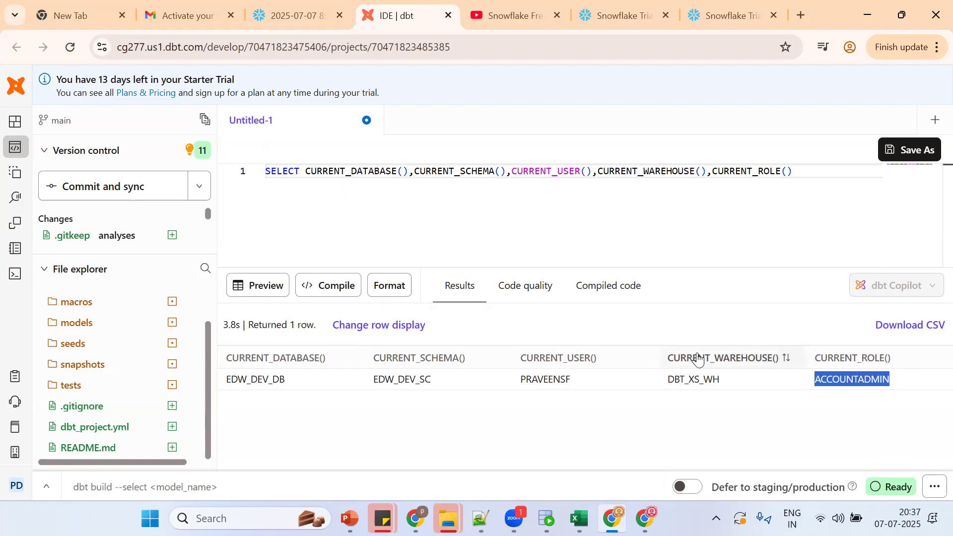
double_click(692, 380)
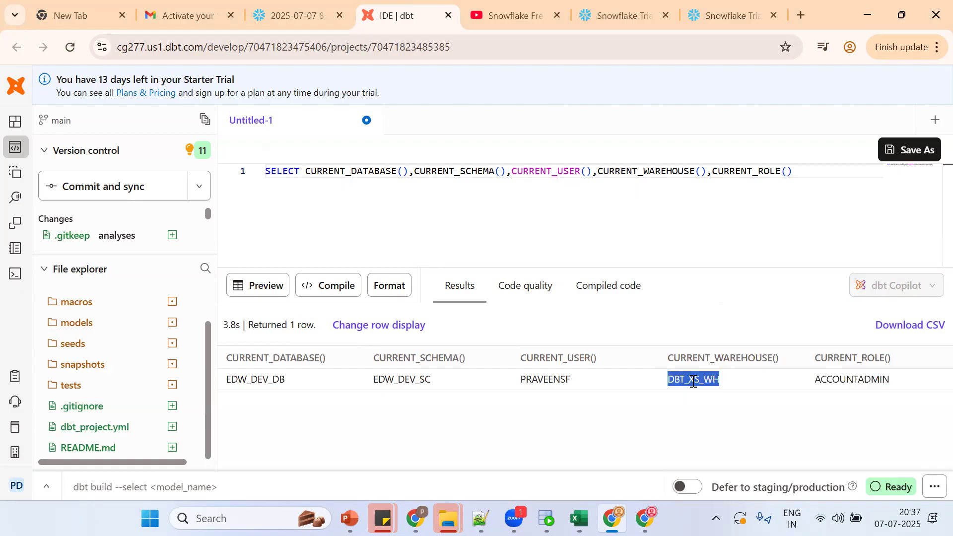
left_click(563, 374)
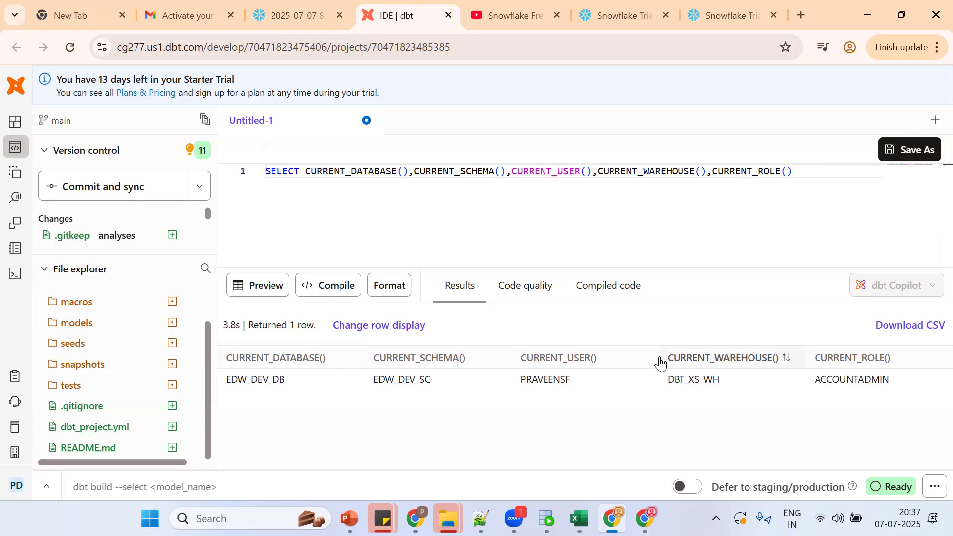
left_click(647, 219)
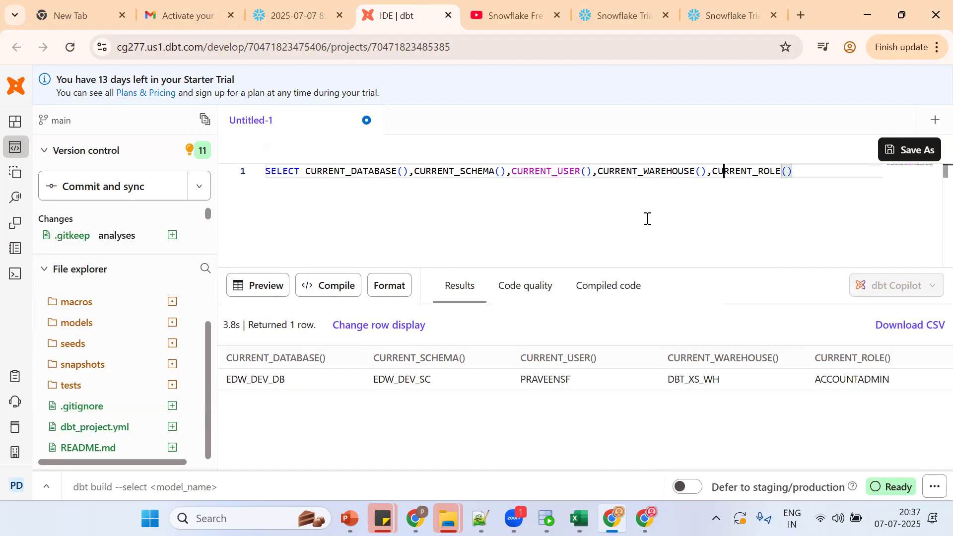
key("Left")
key("Left")
key("Left")
key("Left")
key("Left")
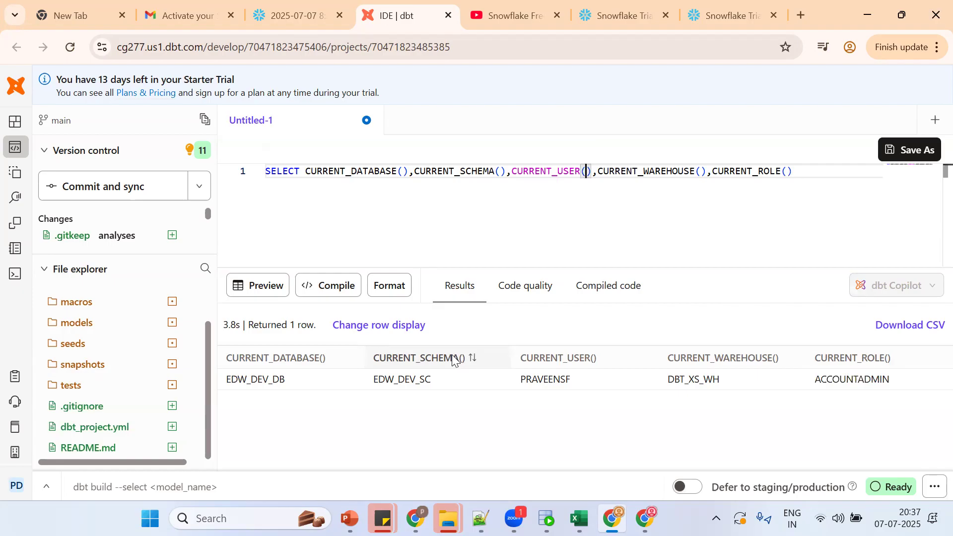
Step: Alias the five context columns AS DB, SC, USR, VWH and ROL
left_click(408, 177)
type("AS DB")
left_click(539, 169)
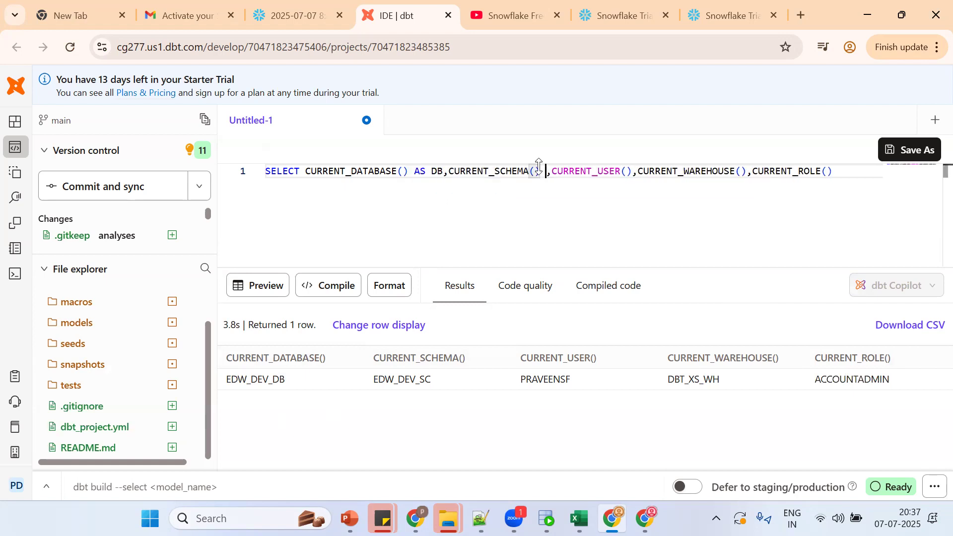
type("SC")
key("Right")
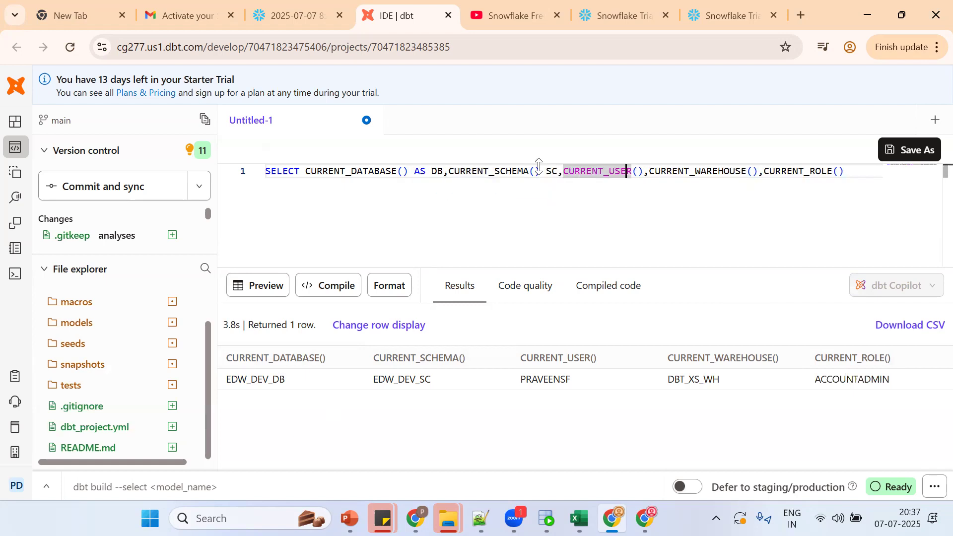
key("Right")
key("Right")
key("Right")
type("USR")
key("Right")
key("Right")
key("Right")
key("Right")
key("Right")
key("Right")
key("Right")
key("Right")
key("Right")
key("Right")
type("VWH")
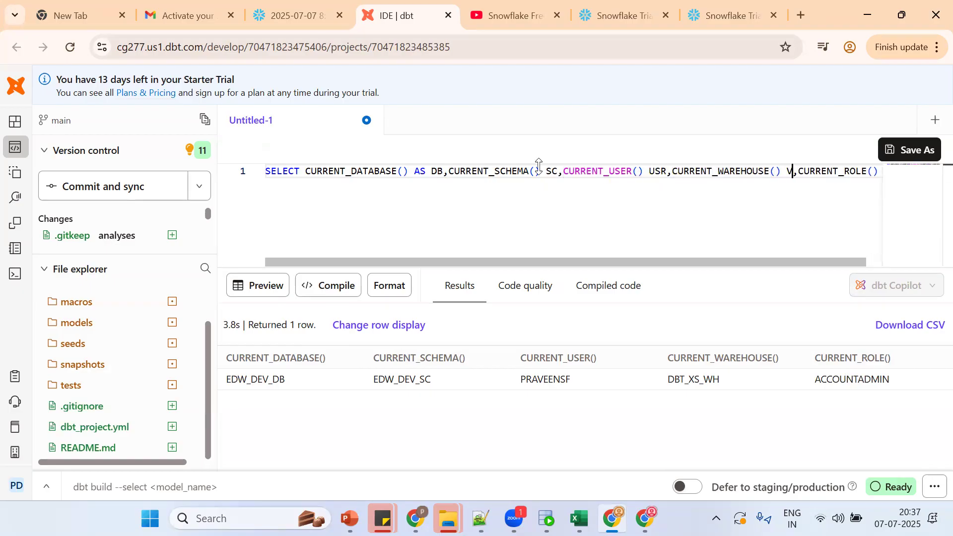
key("Right")
key("Right")
key("Right")
key("Right")
key("Right")
key("Right")
key("Right")
key("Right")
key("Right")
key("Right")
key("Right")
key("Right")
key("Right")
key("Right")
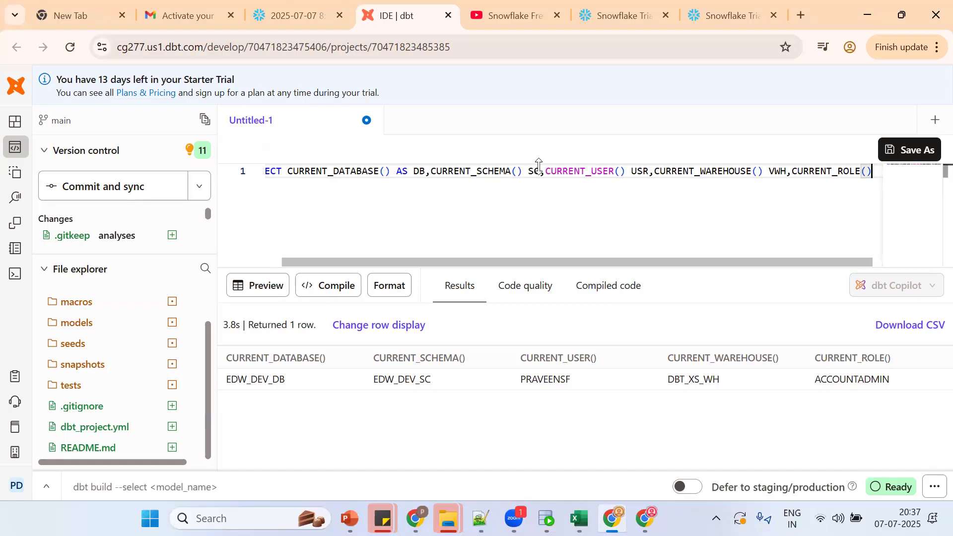
type("ROL")
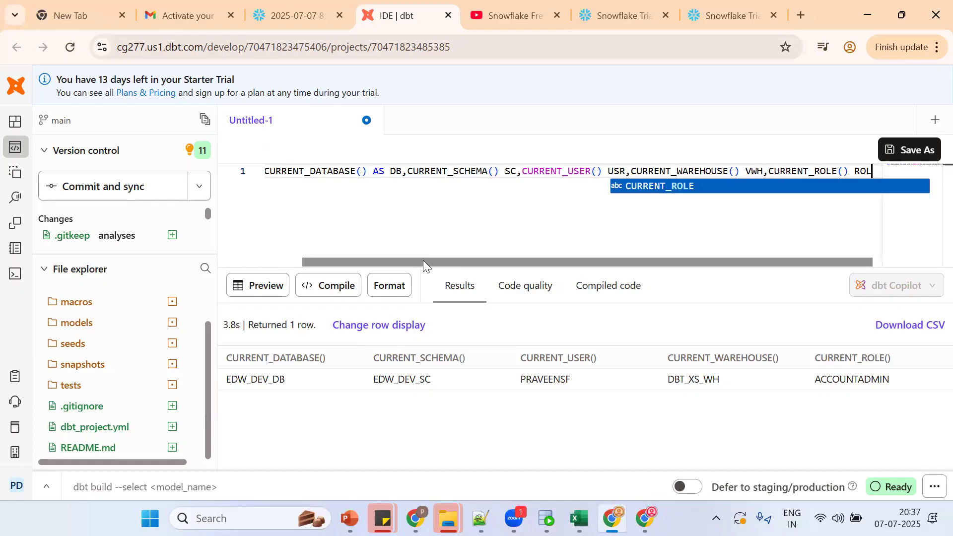
Step: Move CURRENT_ROLE() ROL onto a second line and save the query as a new file
left_click_drag(423, 260, 362, 264)
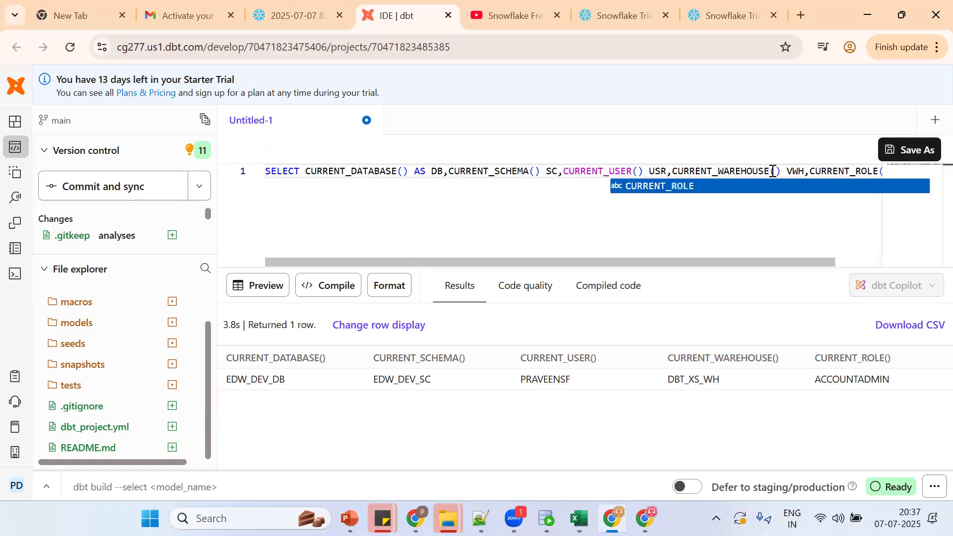
left_click(806, 171)
key("Return")
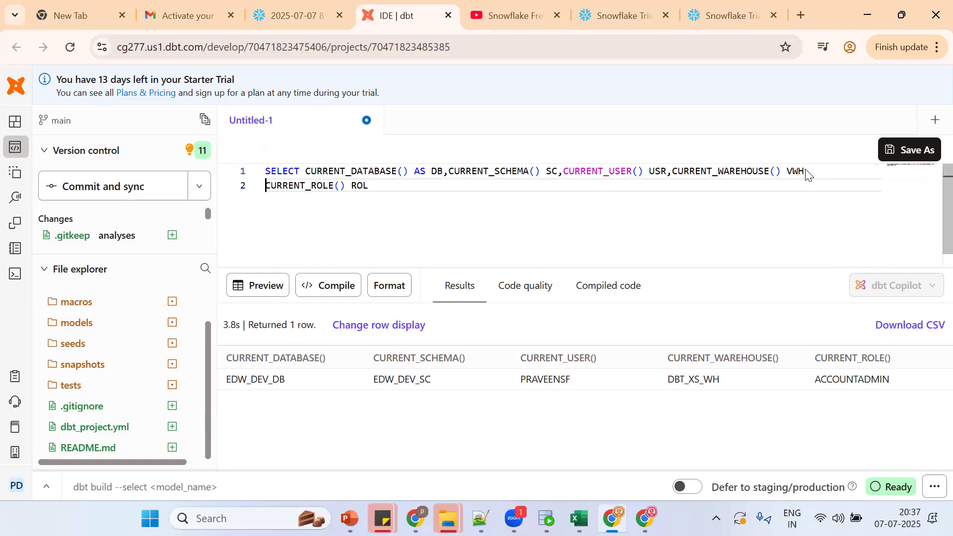
key("ctrl+s")
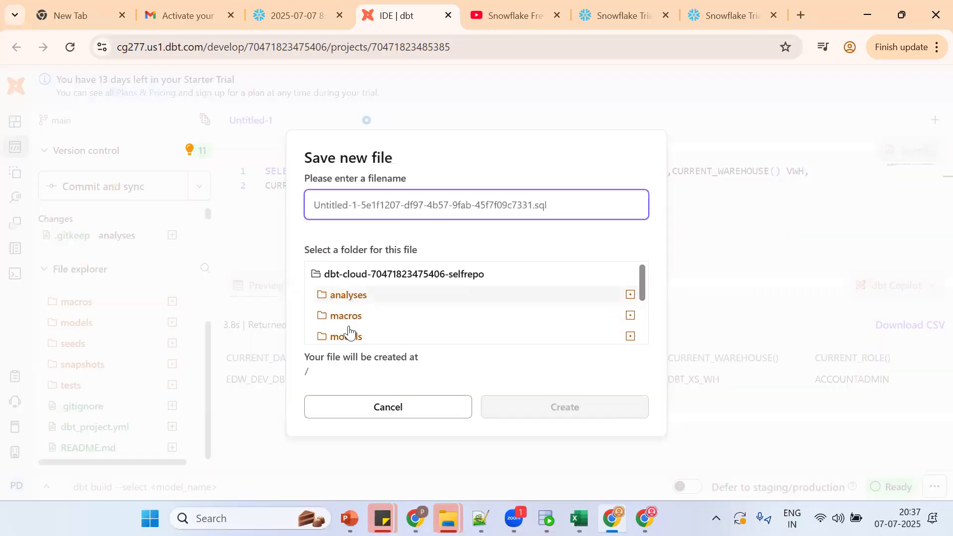
Step: Name the new file db_details.sql in the models folder and create it
left_click(338, 338)
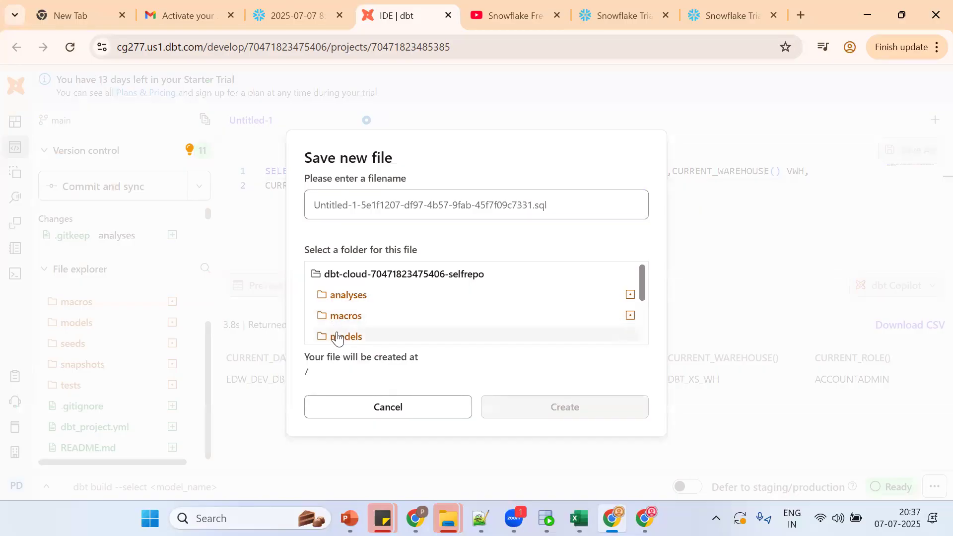
left_click(363, 210)
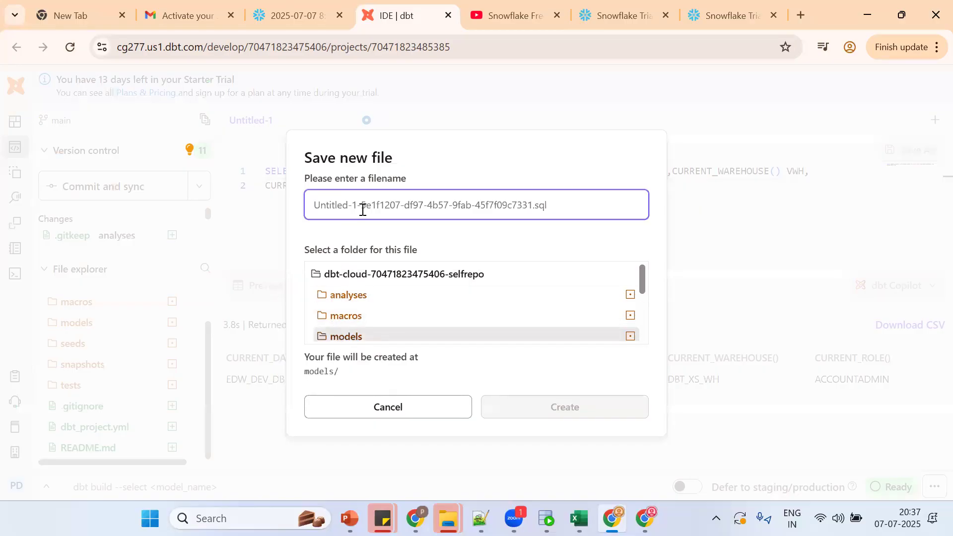
type("db_d")
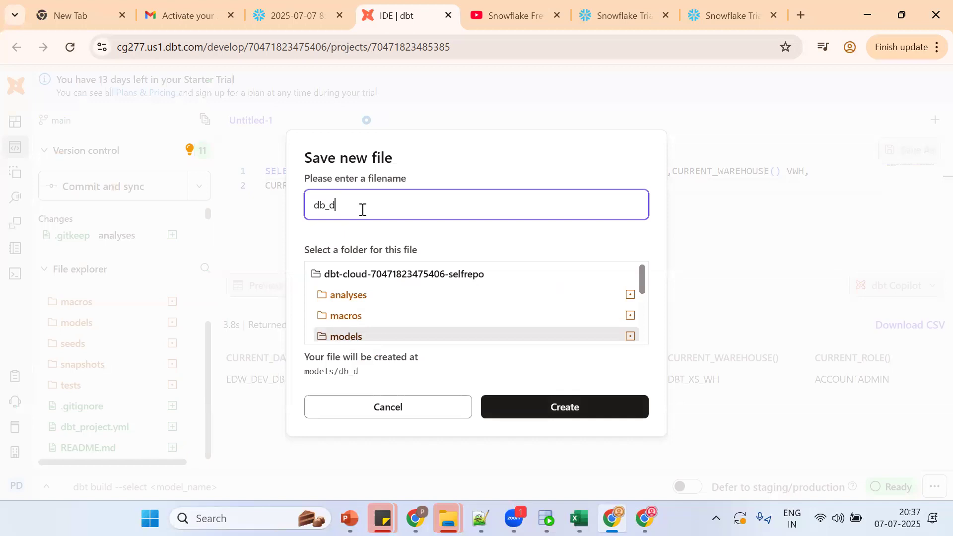
type("etails.sql")
double_click(314, 373)
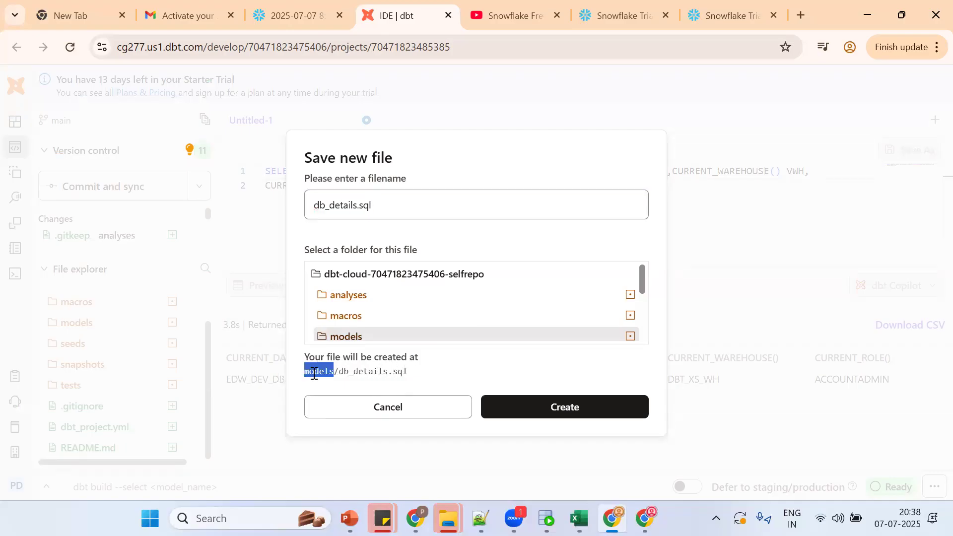
key("ctrl+c")
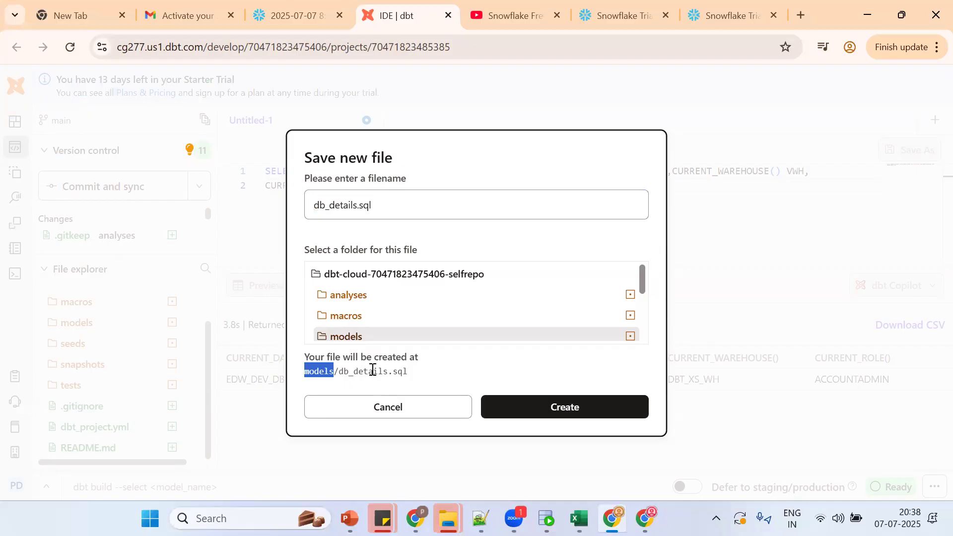
left_click(390, 369)
left_click(336, 208)
double_click(334, 209)
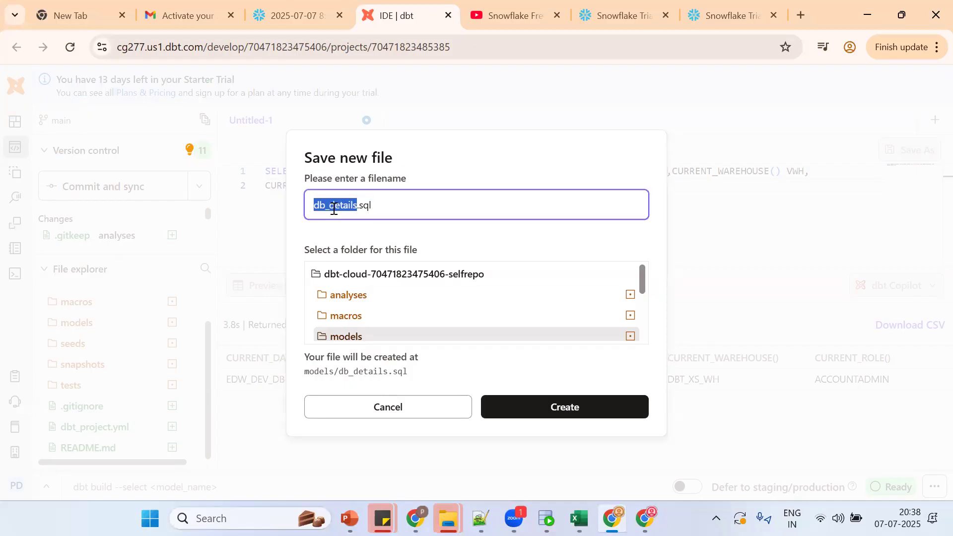
left_click(371, 206)
left_click(583, 405)
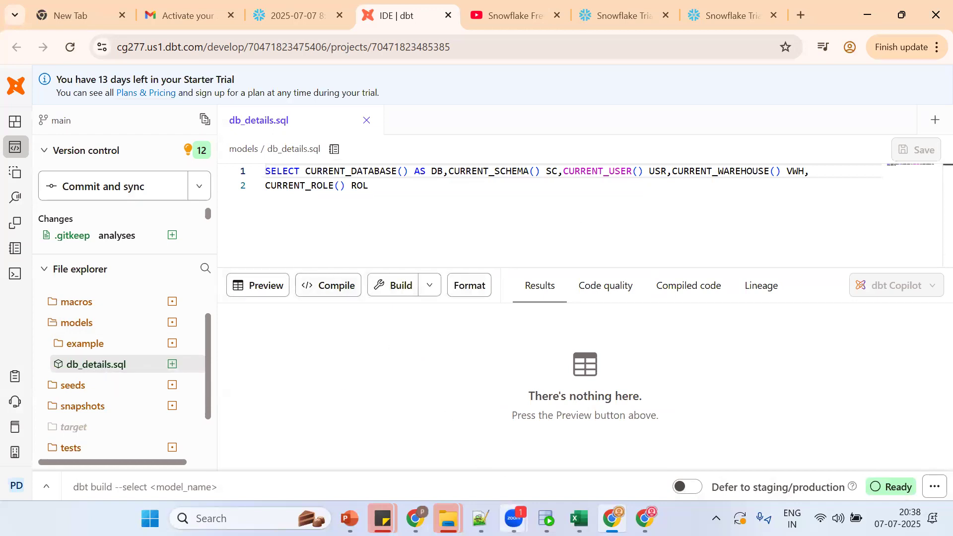
Step: Write 'i have created a model' in the Notepad++ notes
left_click(481, 518)
key("Return")
key("Return")
key("Return")
type("i have c")
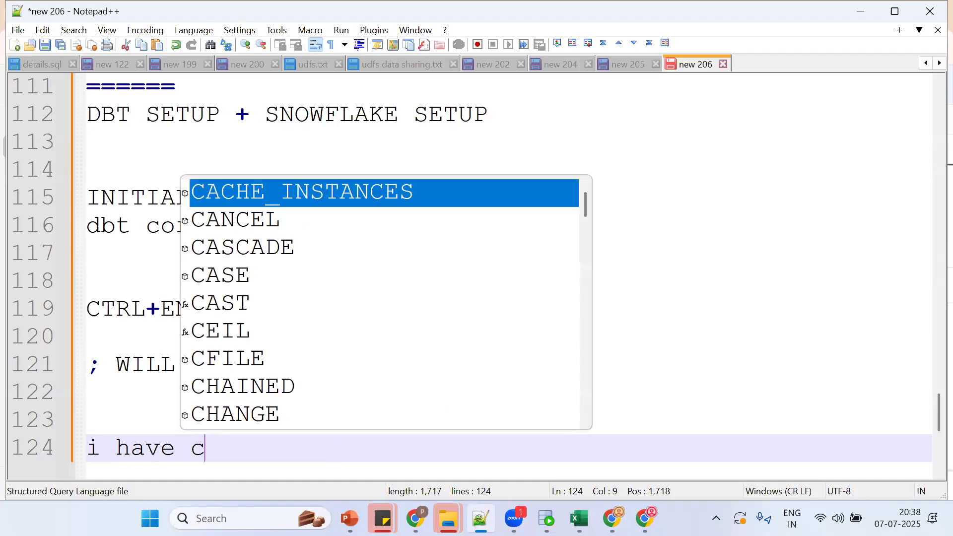
type("reated a model")
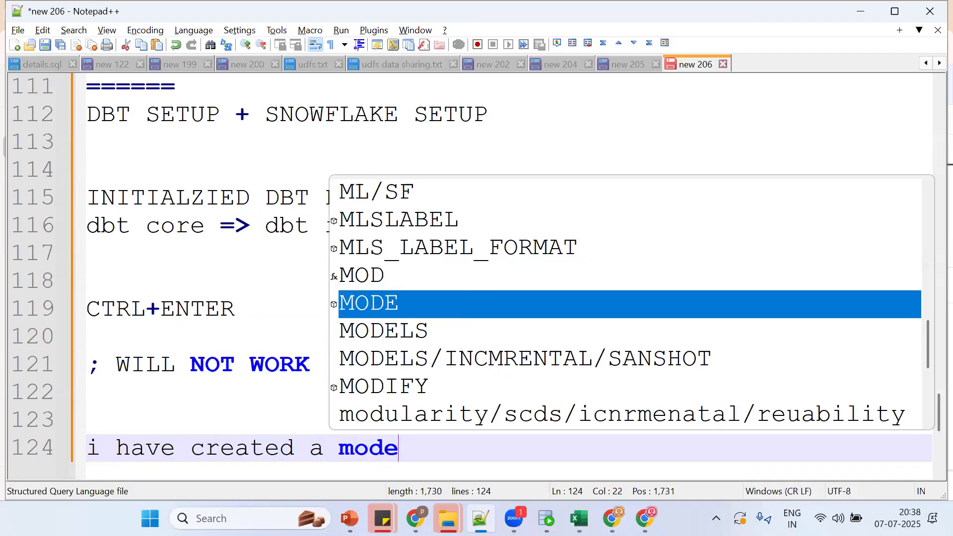
key("Return")
key("Return")
key("alt+Tab")
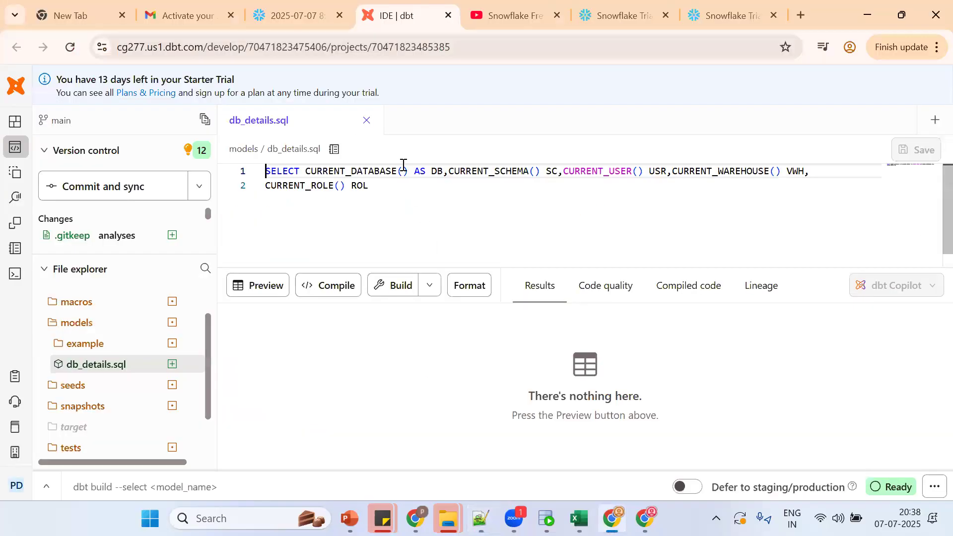
key("alt+Tab")
key("alt+Tab")
key("alt+Tab")
Step: Add the note 'run the dbt model' followed by the command dbt run -m model_name
key("Return")
type("r")
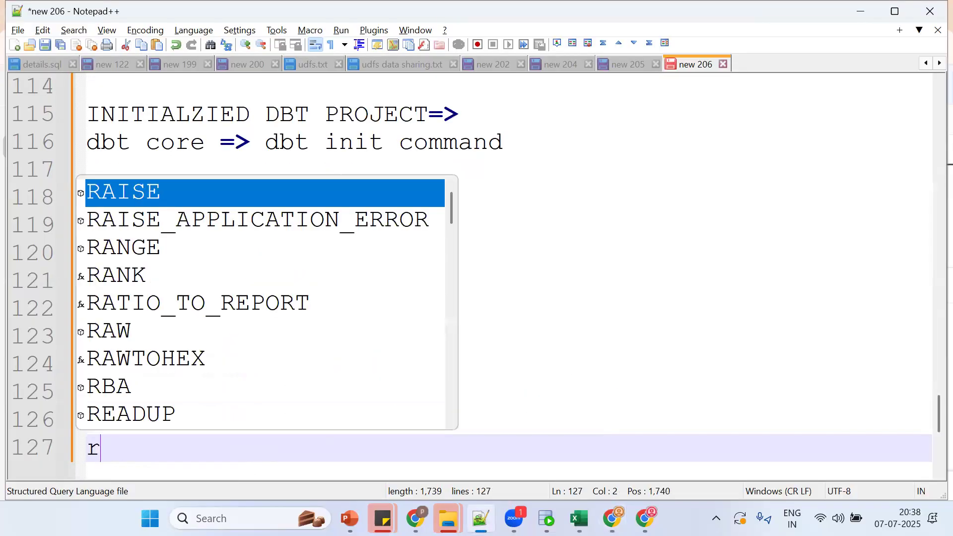
type("un the db")
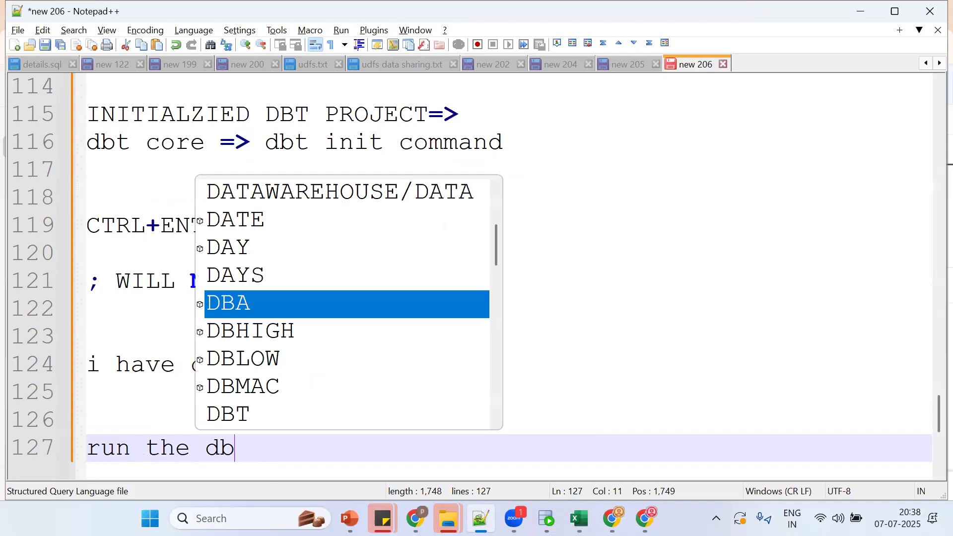
type("t model")
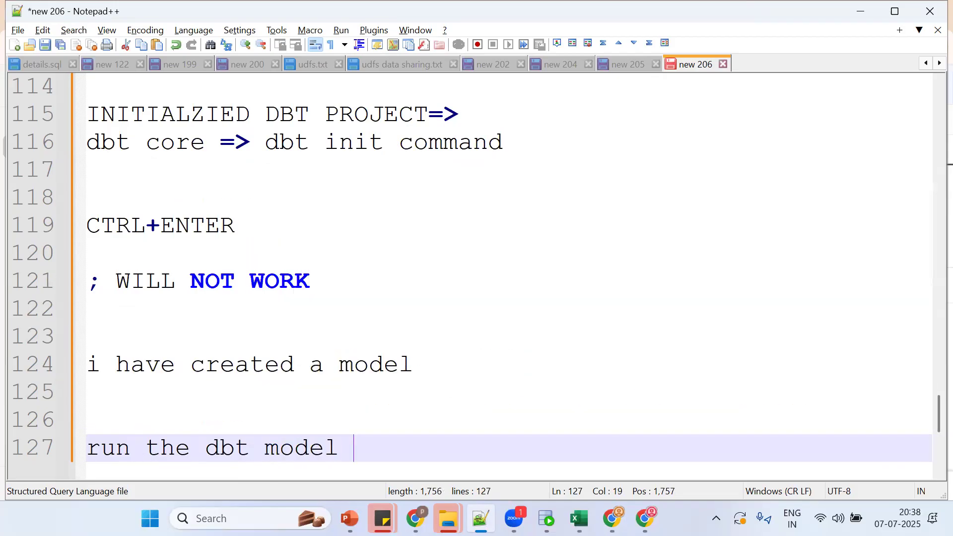
key("alt+Tab")
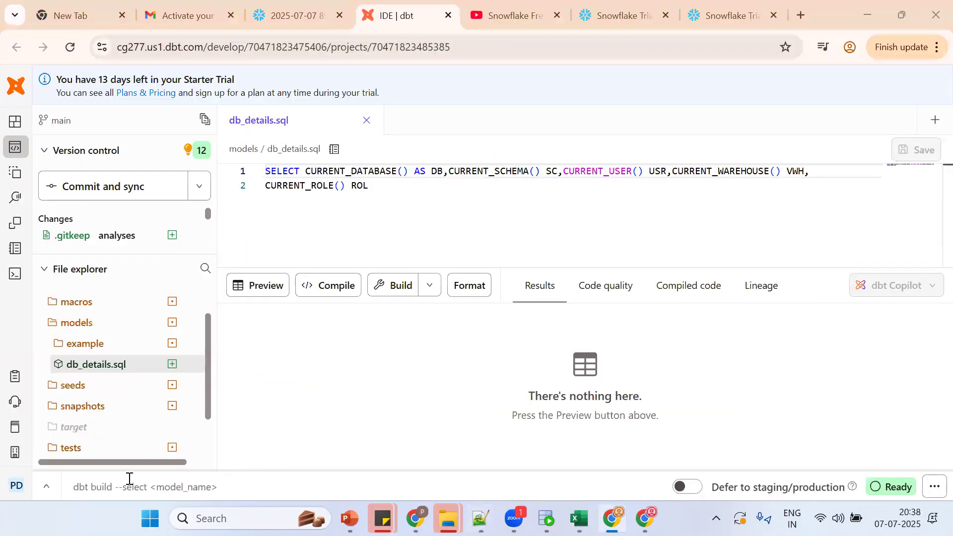
key("alt+Tab")
key("Return")
key("Return")
type("dbt ")
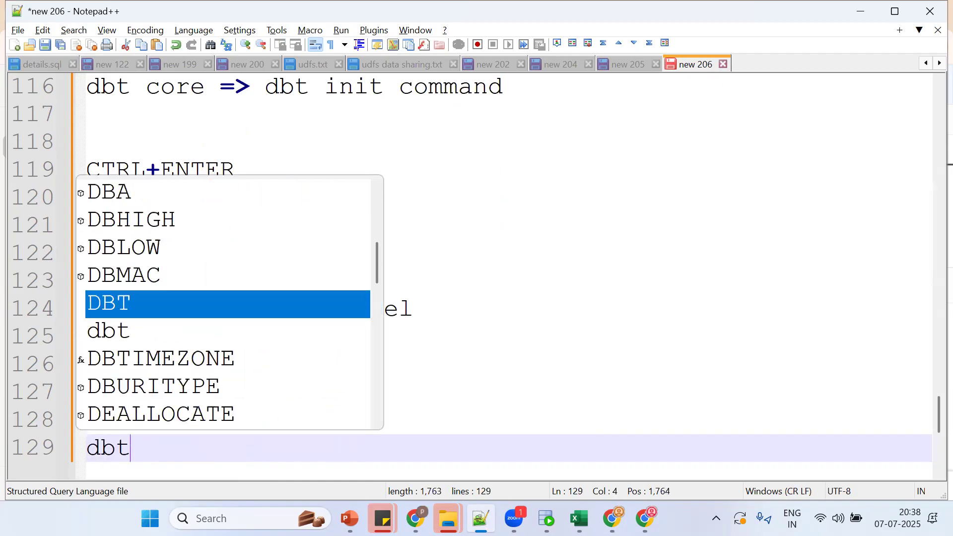
type("run ")
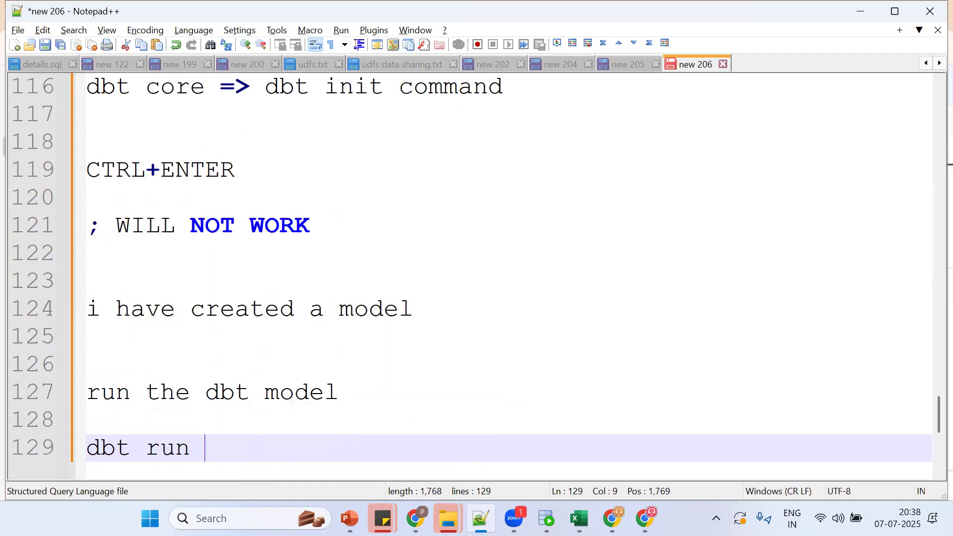
type("-m mode")
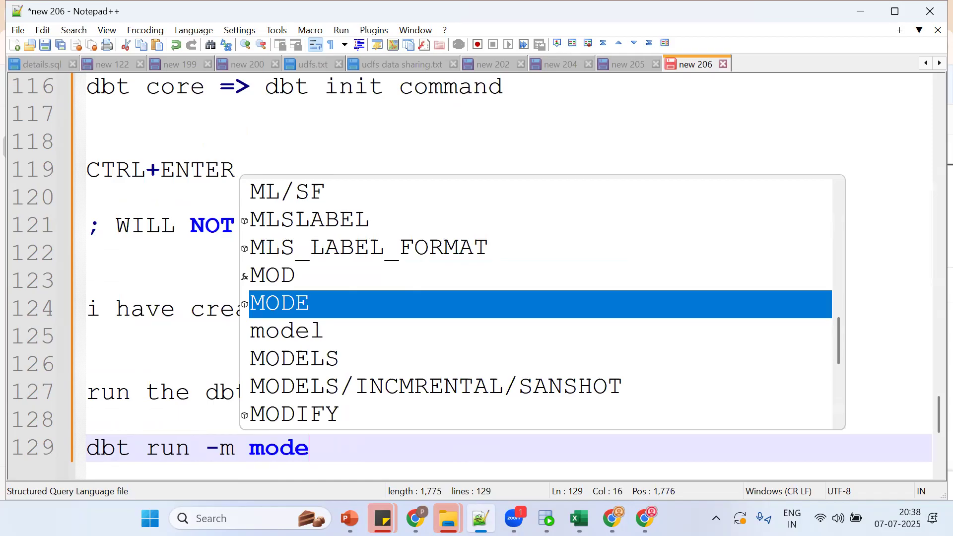
type("l_na")
key("BackSpace")
type("name")
left_click(147, 448)
left_click(234, 449)
double_click(285, 449)
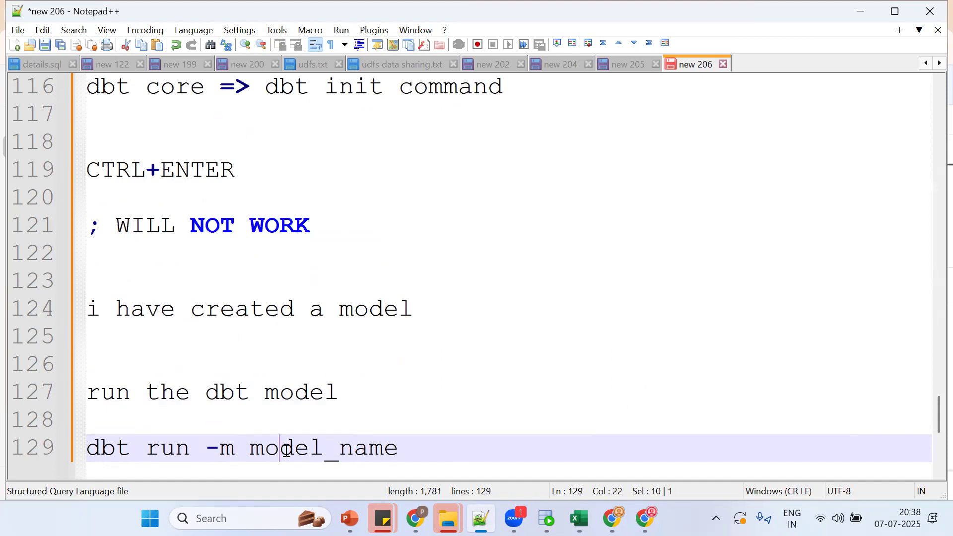
Step: Start entering the dbt run -m db_details command in the dbt Cloud command line
key("alt+Tab")
left_click(206, 477)
type("DB")
key("BackSpace")
key("BackSpace")
type("dbt run -m db_details")
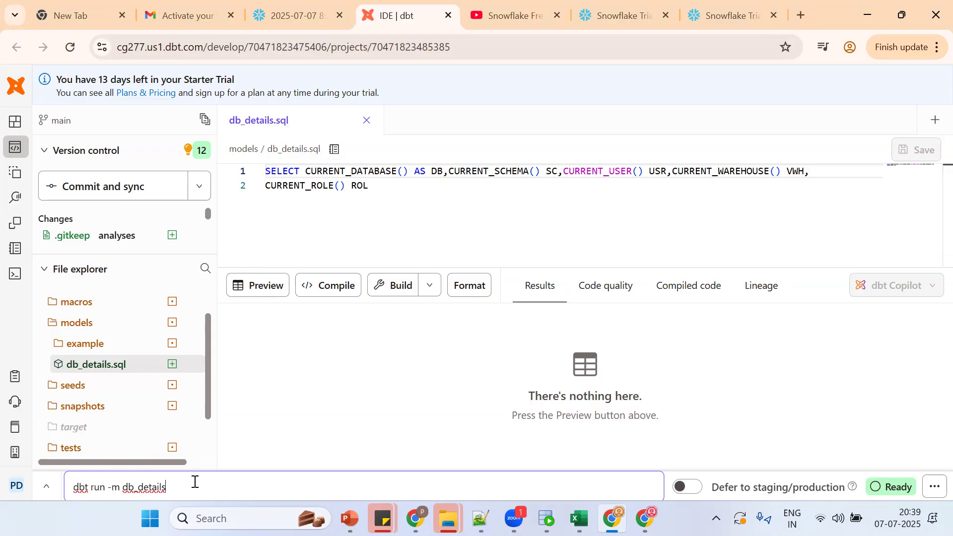
Step: Execute dbt run -m db_details to build the db_details model
key("Return")
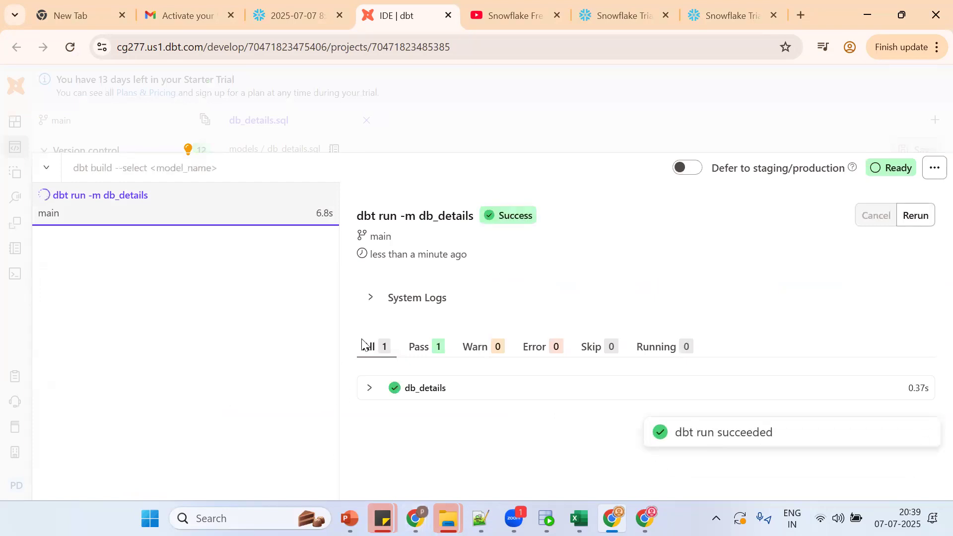
Step: Open the db_details run's detailed log and select the generated create or replace view SQL
left_click(380, 393)
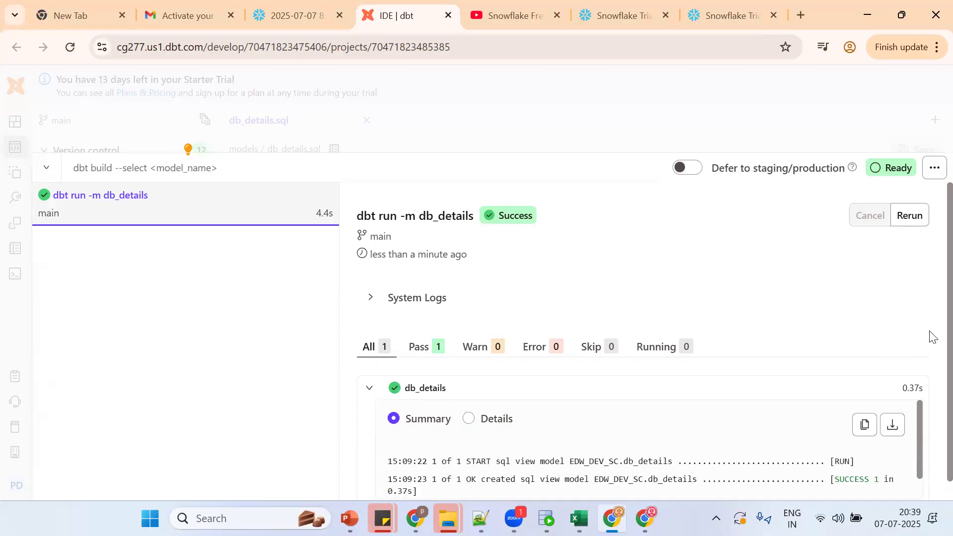
left_click_drag(933, 322, 931, 392)
left_click(668, 473)
scroll(668, 473, "down", 2)
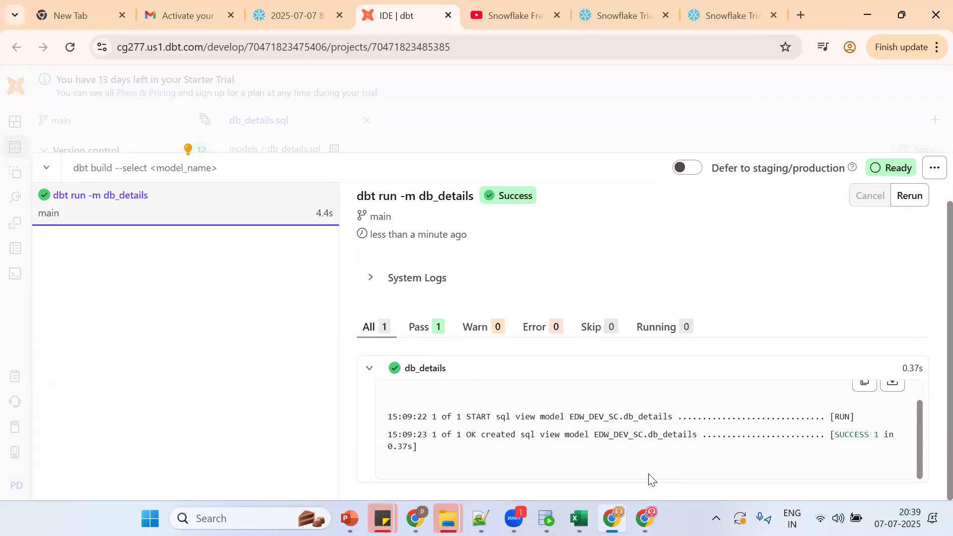
left_click(387, 368)
left_click(370, 387)
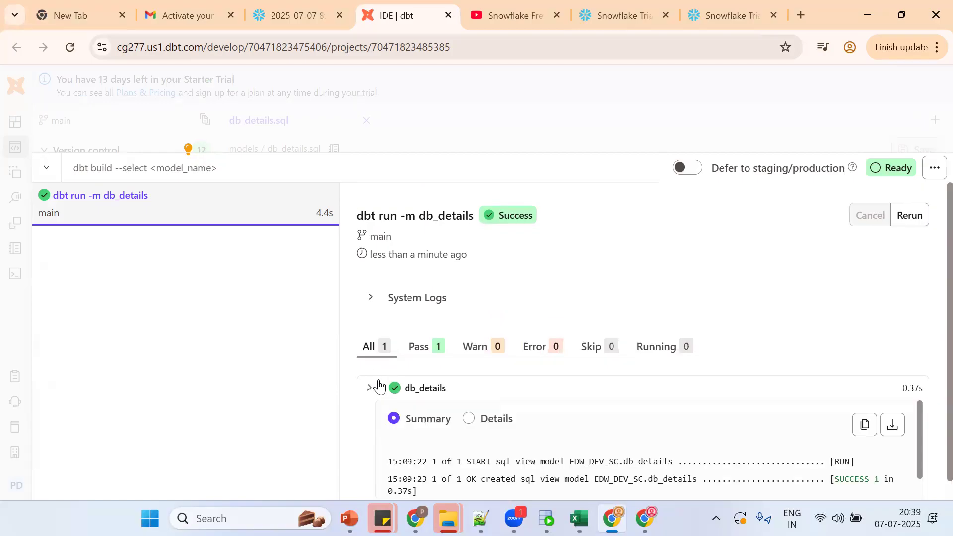
left_click(469, 428)
scroll(853, 334, "down", 3)
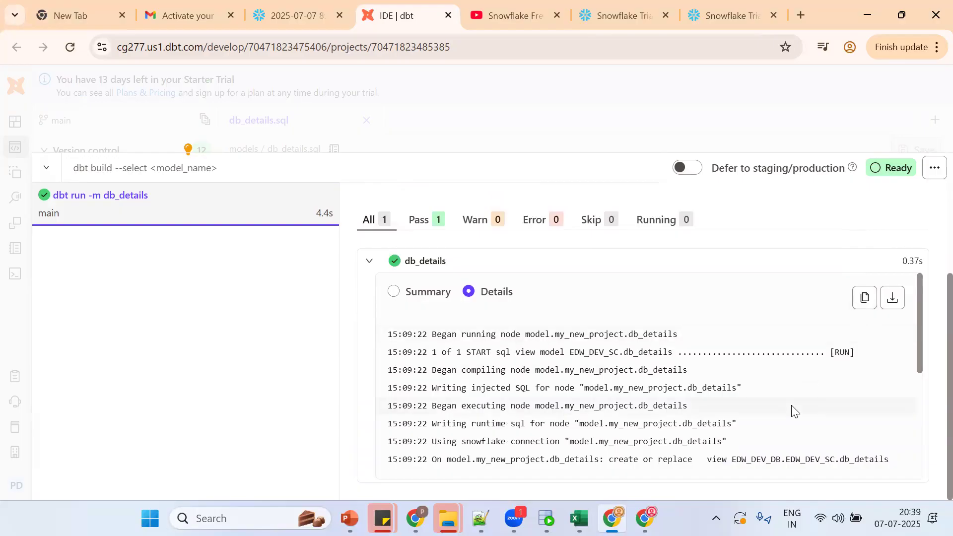
scroll(792, 409, "down", 3)
left_click_drag(610, 371, 590, 462)
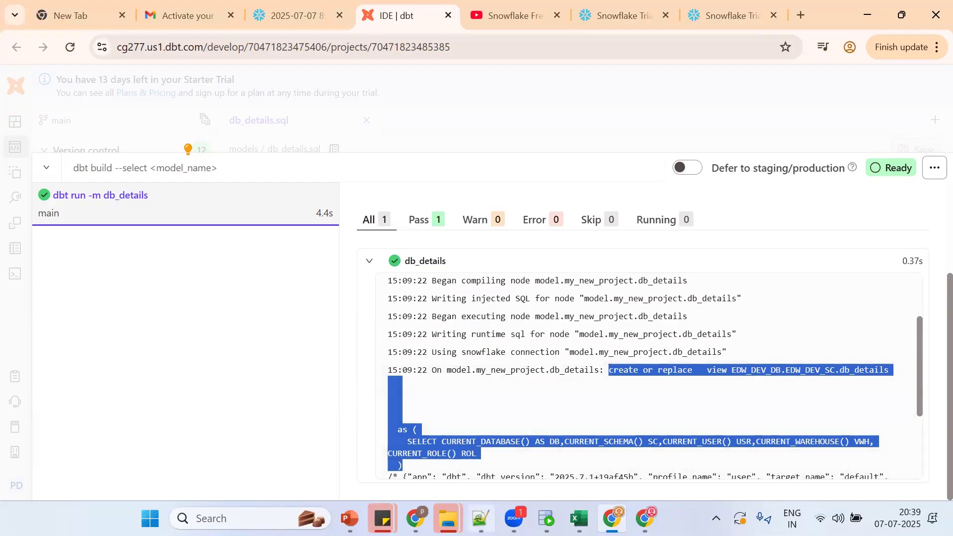
Step: Paste the generated create or replace view SQL below the run command in Notepad++
left_click(481, 518)
left_click(442, 451)
key("Return")
key("Return")
key("Return")
key("Return")
key("Return")
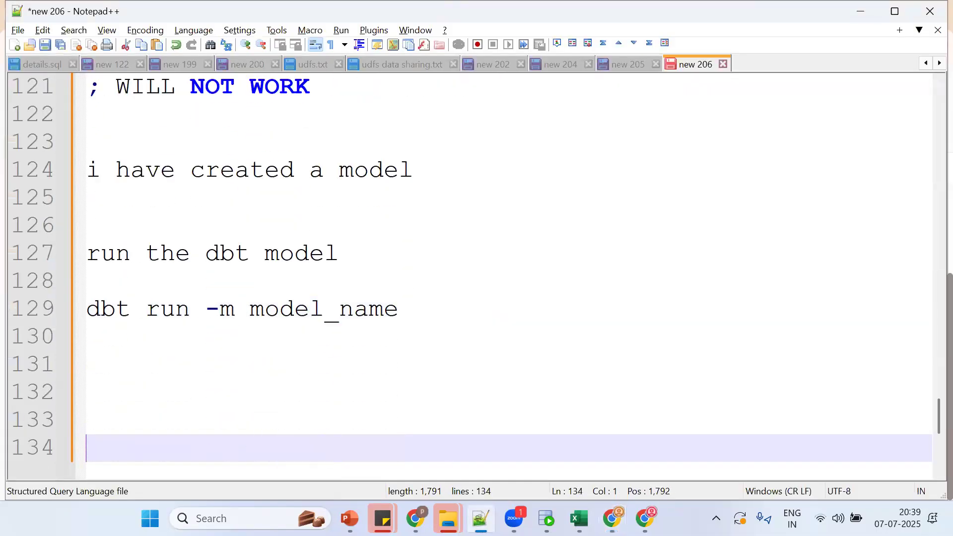
key("ctrl+v")
Step: Copy the db_details.sql SELECT query into the notes at line 132
key("alt+Tab")
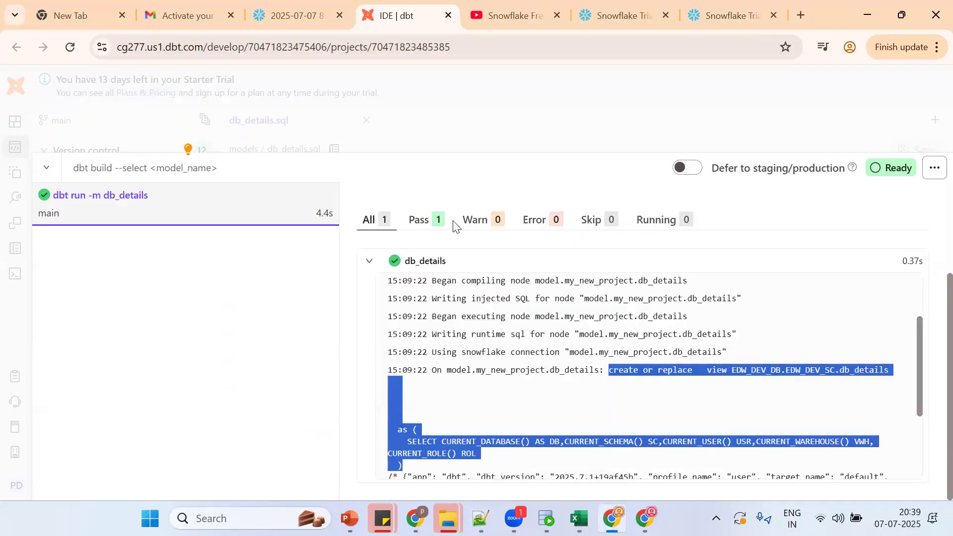
left_click(407, 125)
key("ctrl+a")
key("ctrl+c")
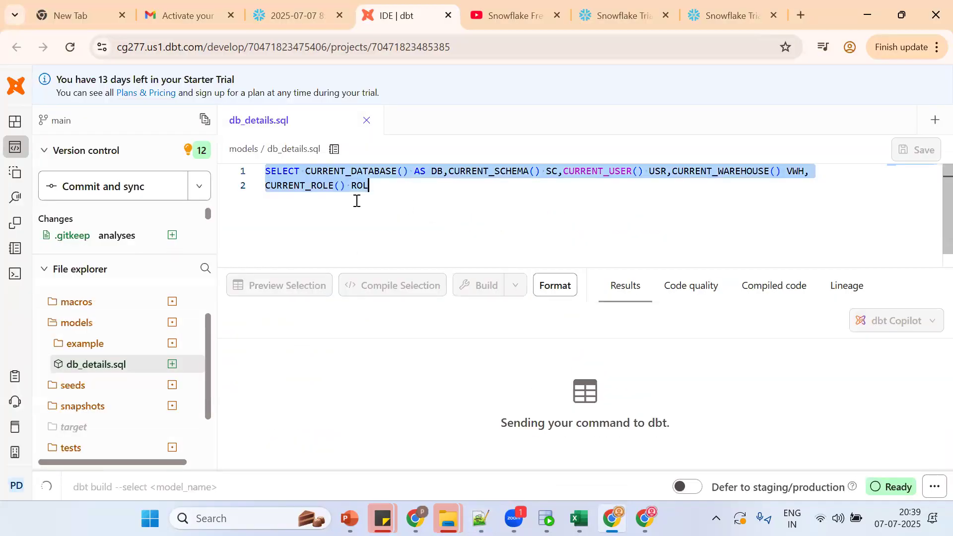
key("alt+Tab")
left_click(131, 313)
key("Return")
key("Up")
key("Up")
key("Up")
key("Up")
key("Up")
key("Up")
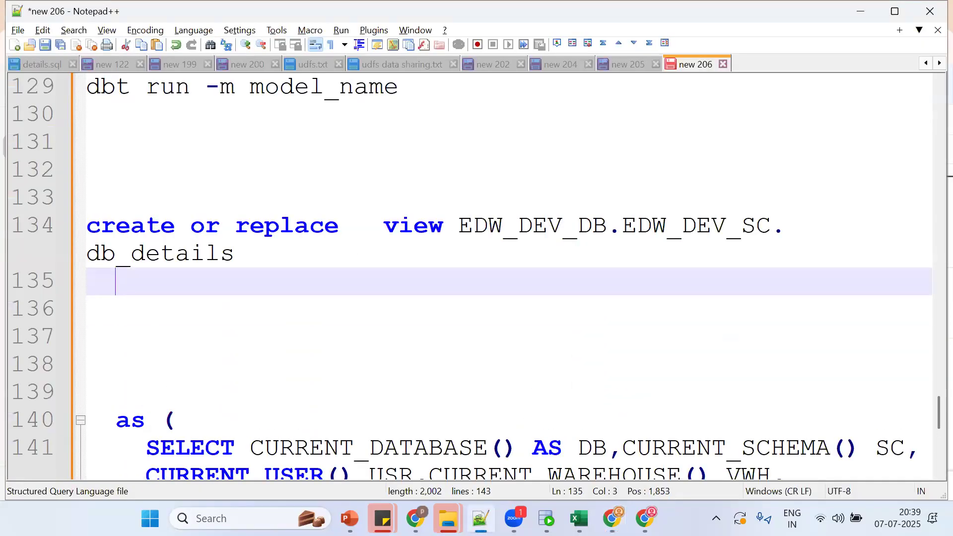
key("ctrl+v")
key("Return")
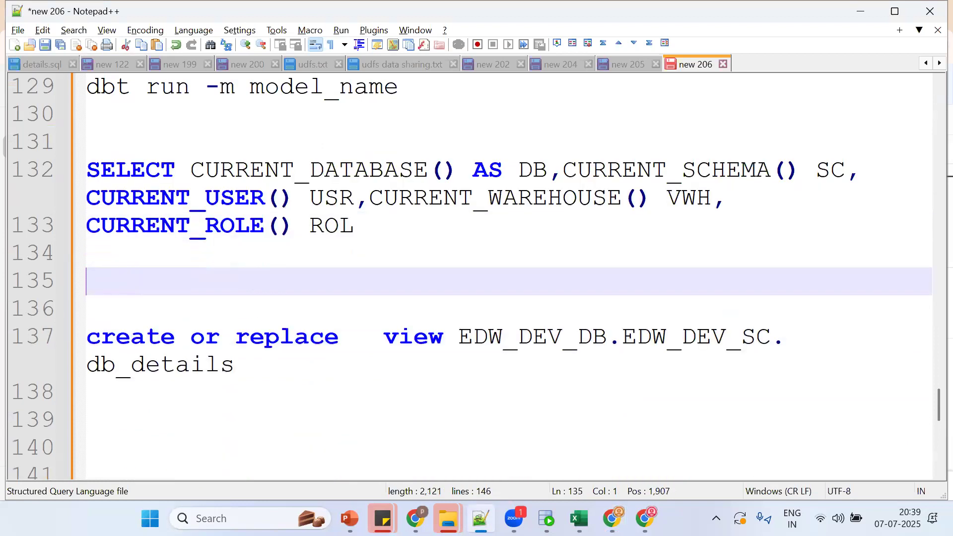
Step: Add the command 'dbt run -m modle_name' and the note '=>db object has been created'
type("dbt run")
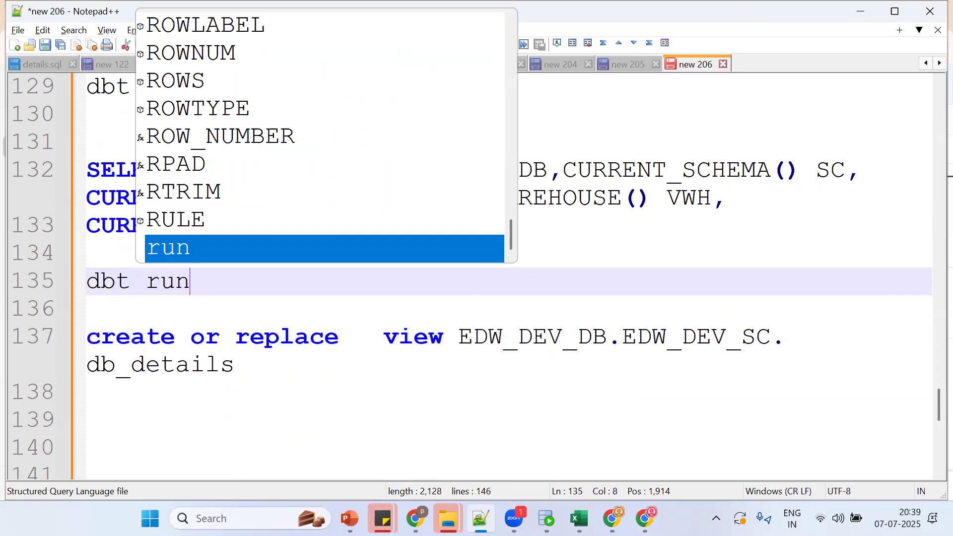
type(" -m modle")
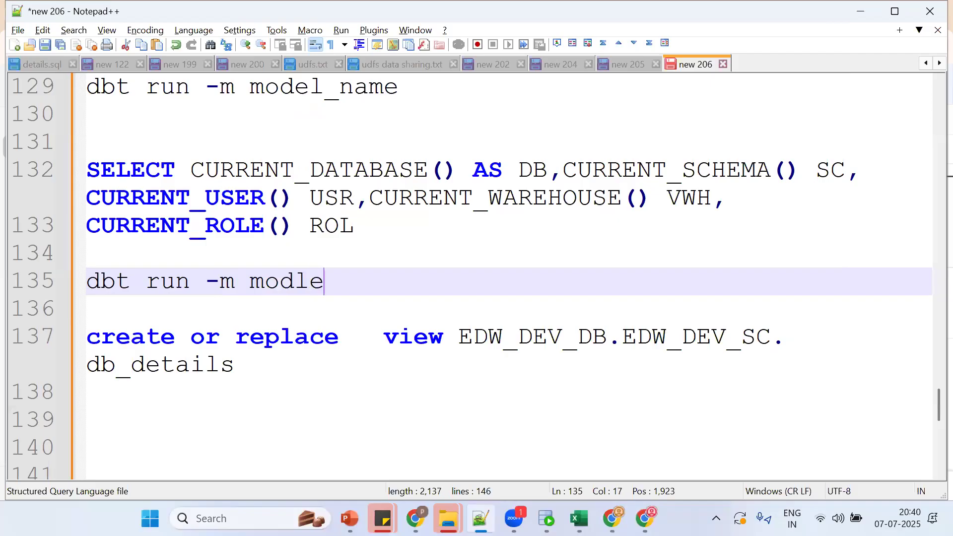
type("_name")
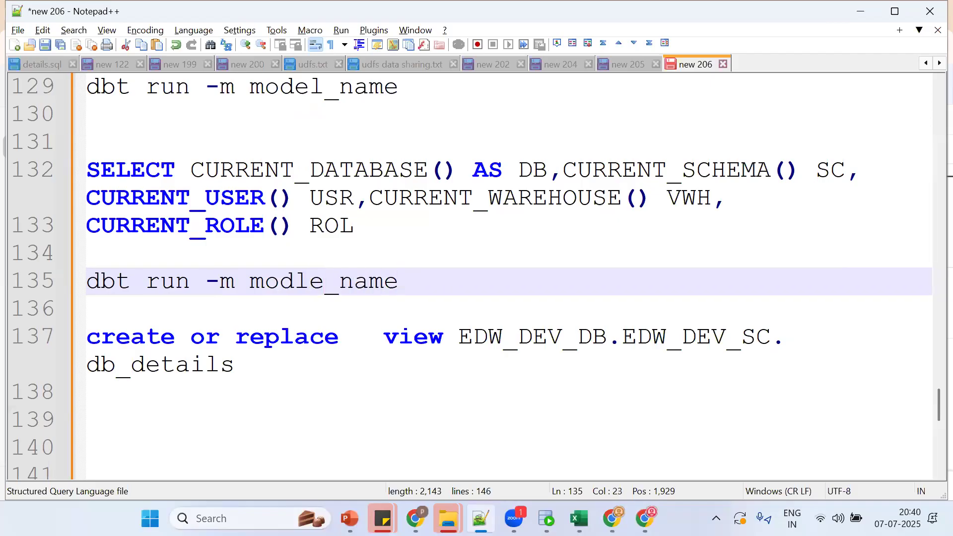
key("Return")
key("Return")
key("Up")
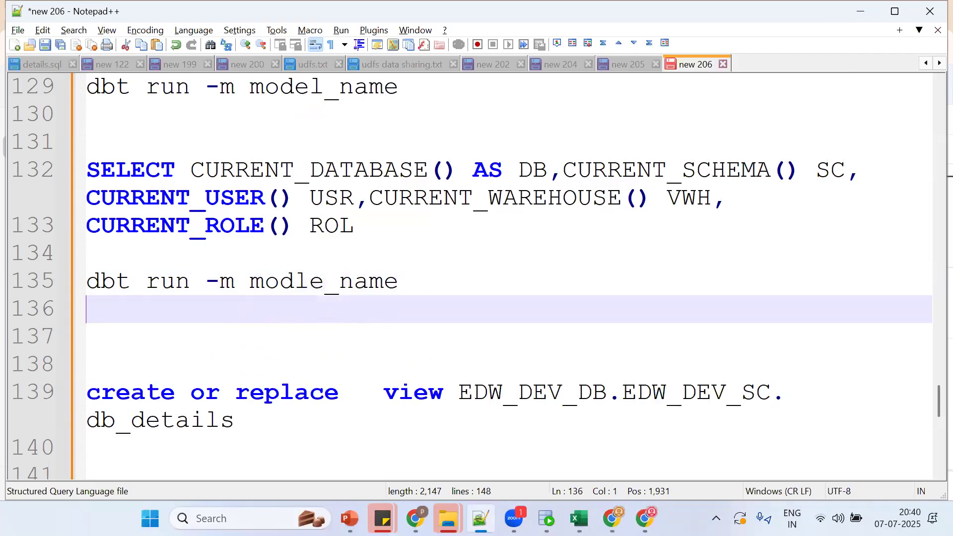
key("Up")
key("Return")
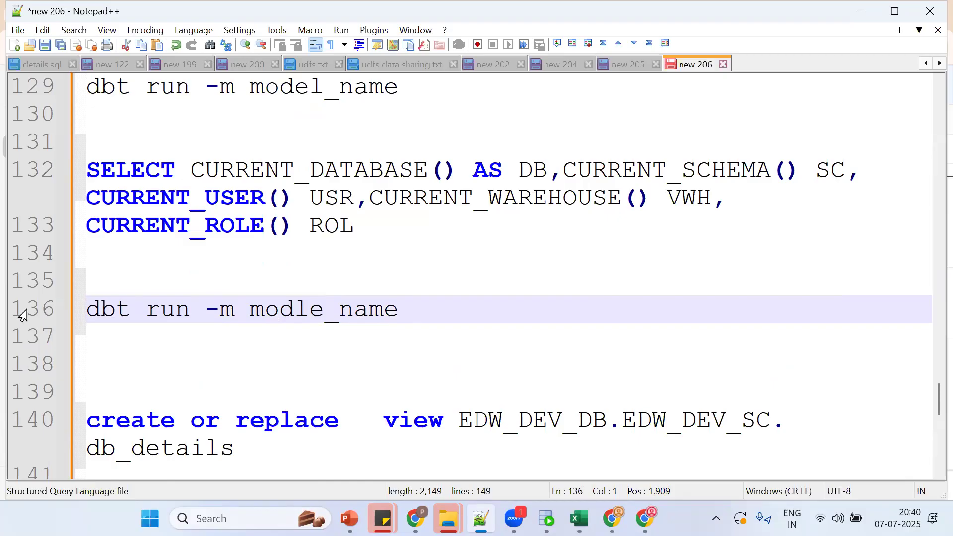
left_click(108, 278)
type("=>")
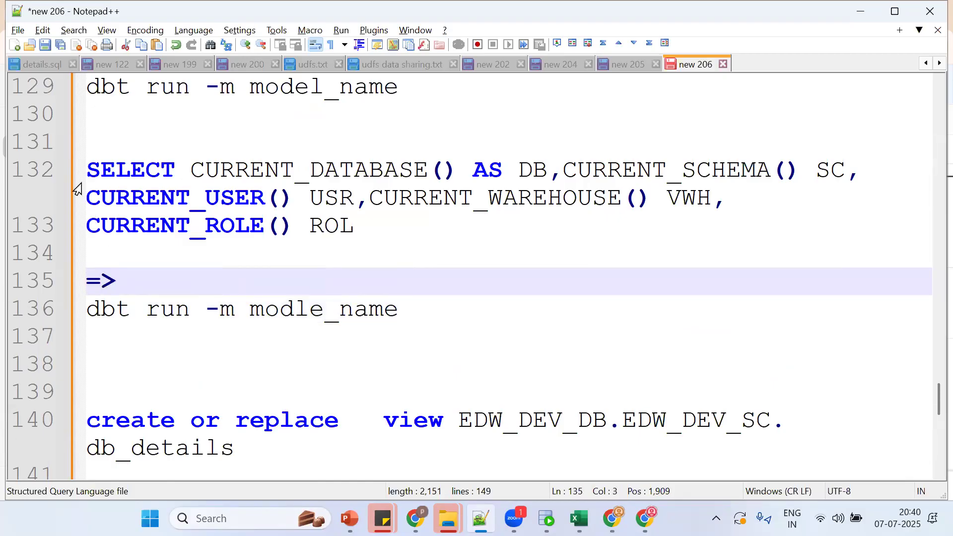
left_click(86, 167)
left_click(104, 363)
type("=")
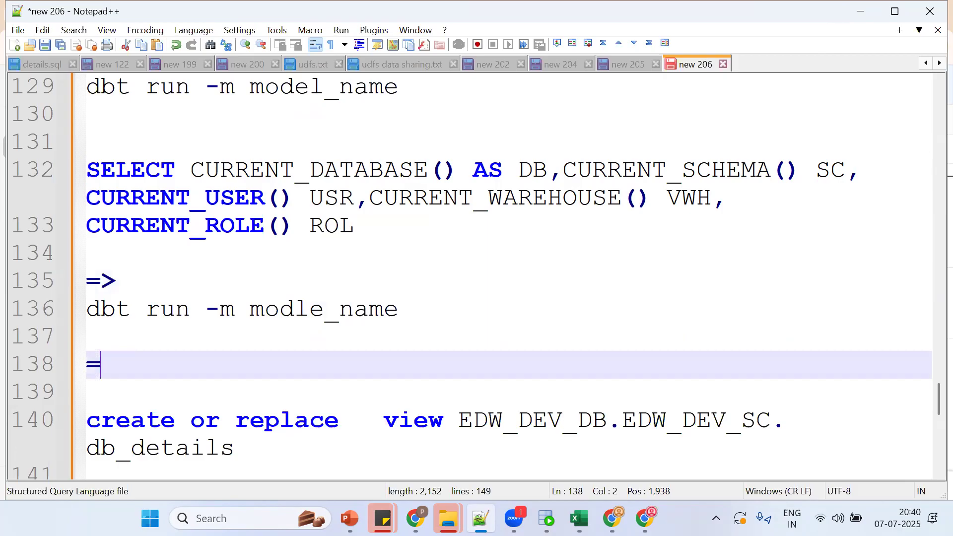
type(">db object ")
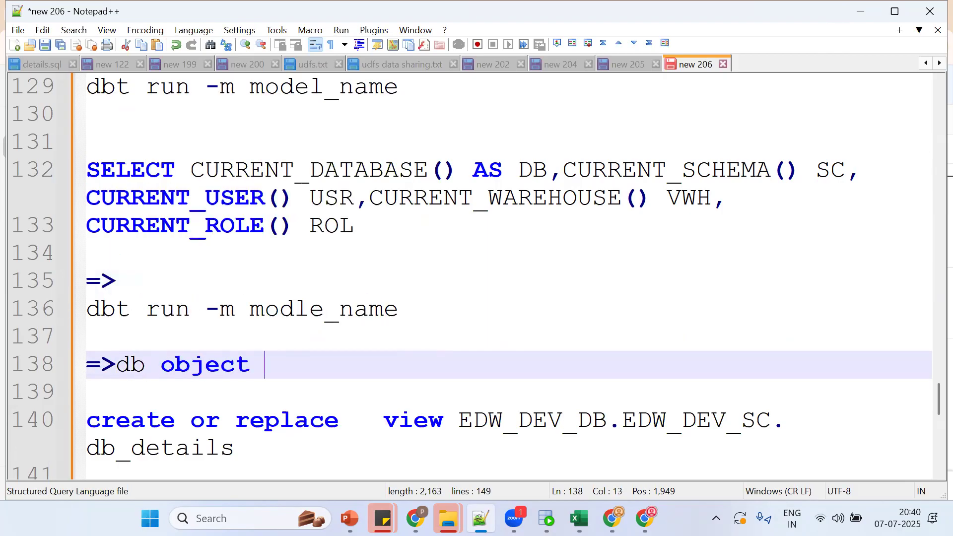
type("has been created")
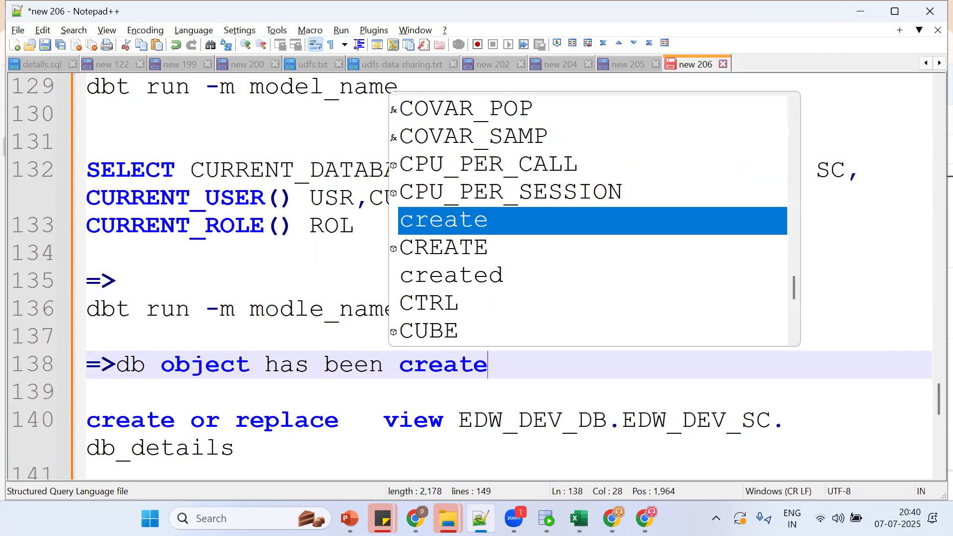
key("Return")
key("Down")
key("Down")
key("Down")
key("Down")
key("Down")
key("Down")
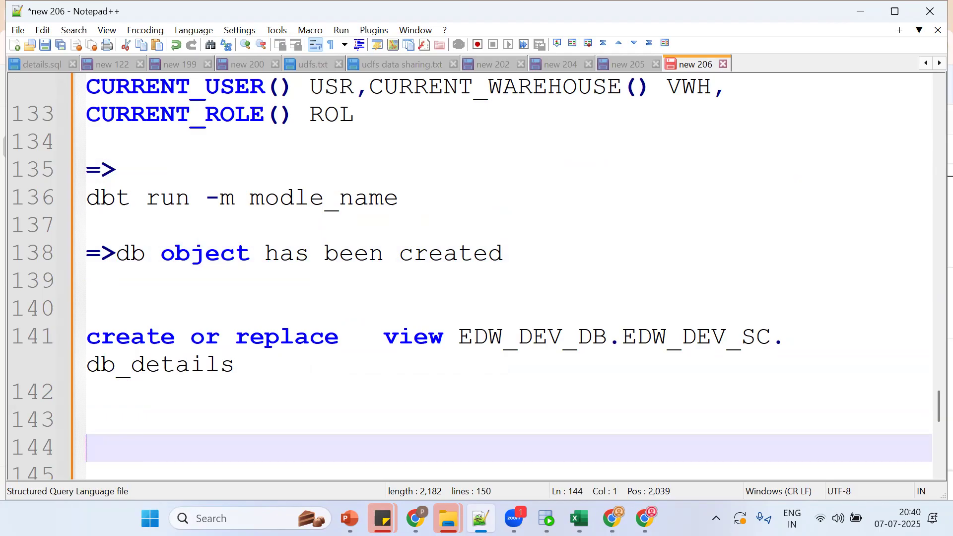
Step: Create the database DBT from a new line in the Snowflake worksheet
key("alt+Tab")
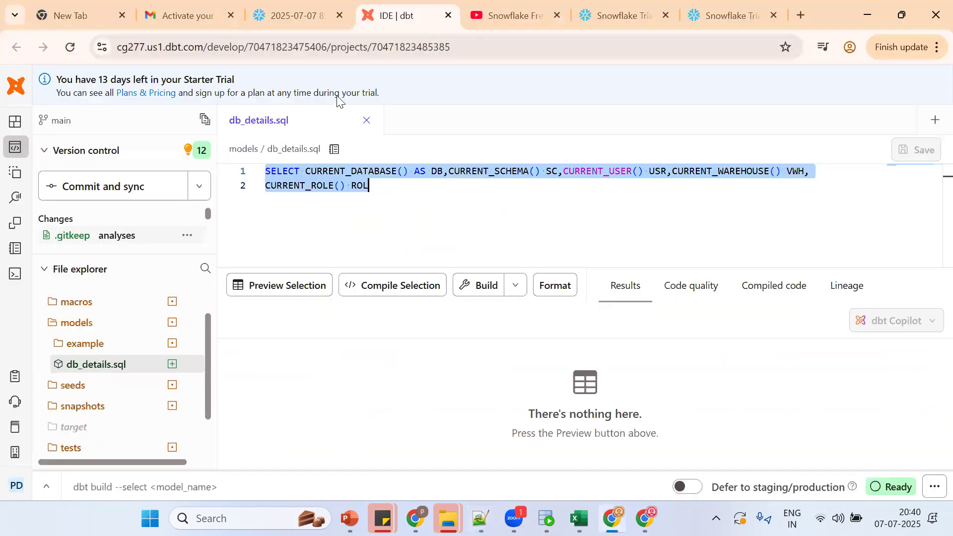
left_click(297, 15)
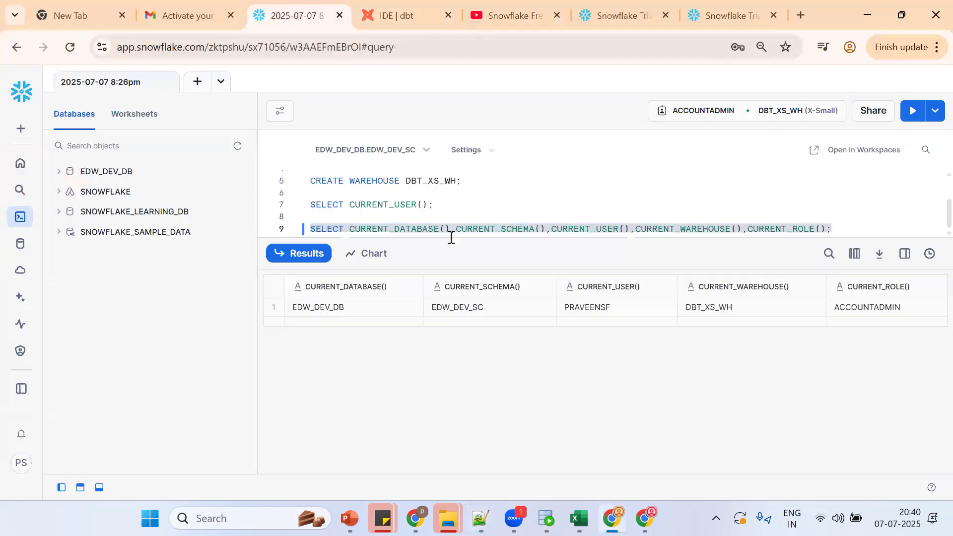
left_click(474, 212)
key("Return")
type("crea")
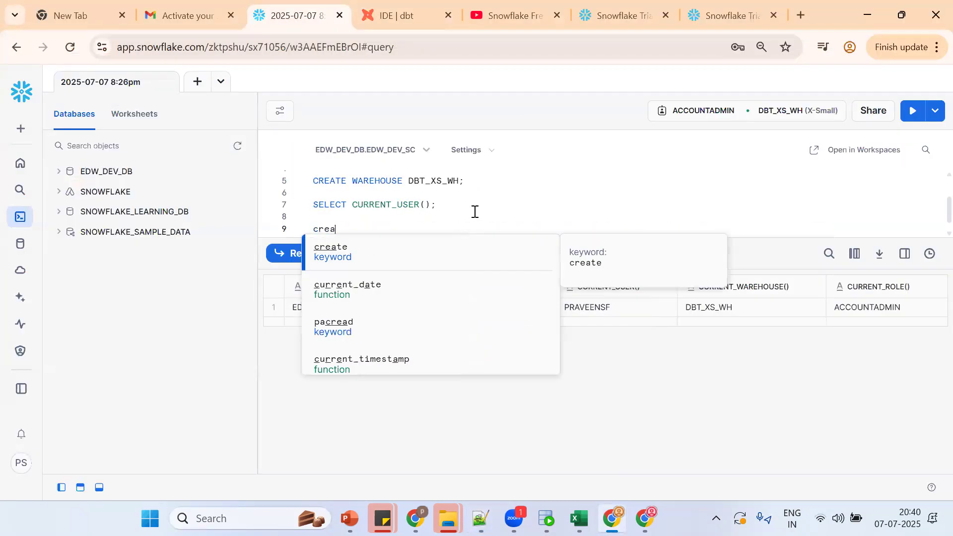
type("te datbabase dbt;")
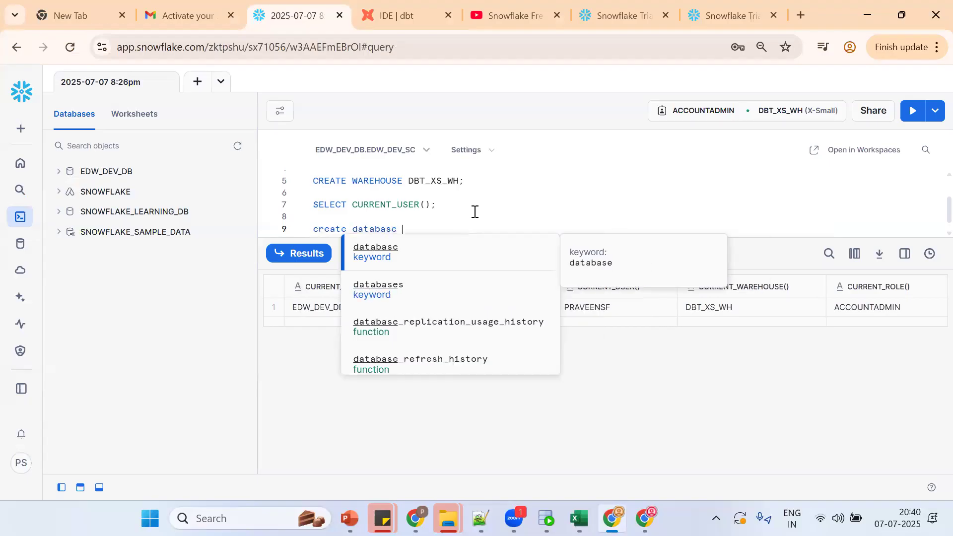
key("ctrl+Return")
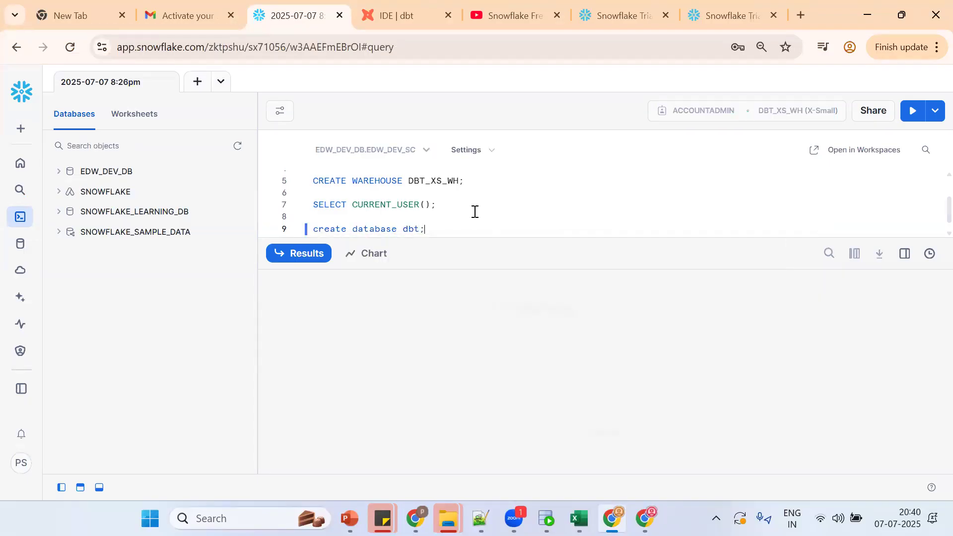
Step: Create the database DB, refresh the object list, and return to Notepad++
key("Return")
type("craete")
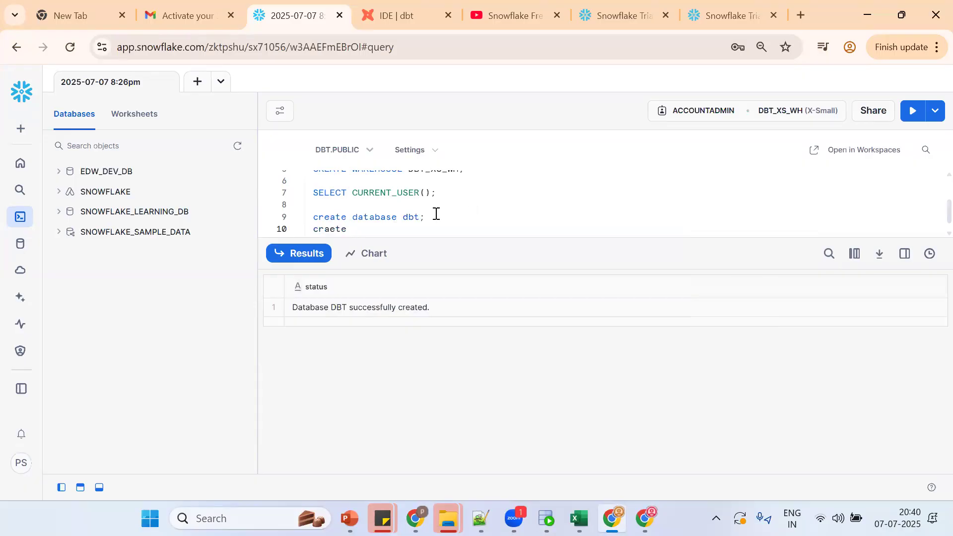
double_click(415, 217)
type("db")
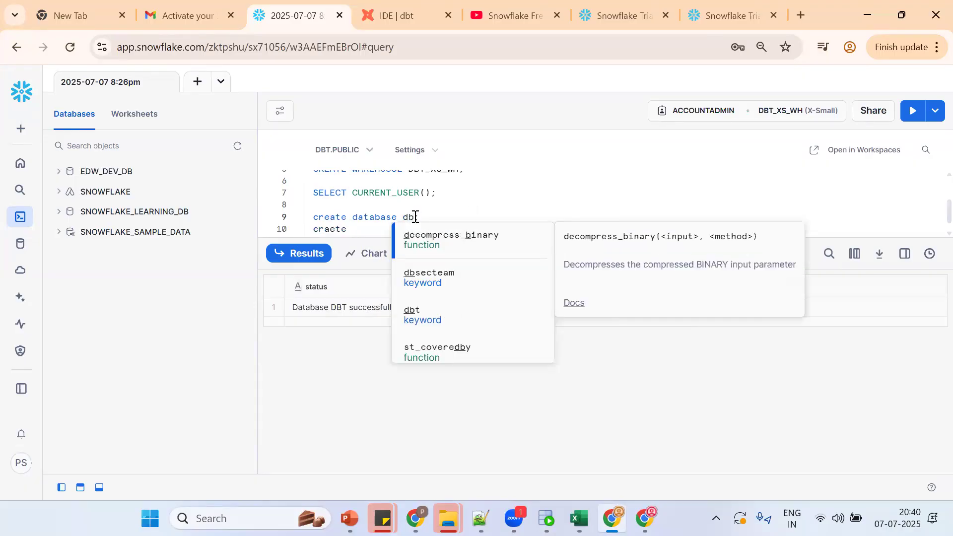
key("ctrl+Return")
left_click(240, 146)
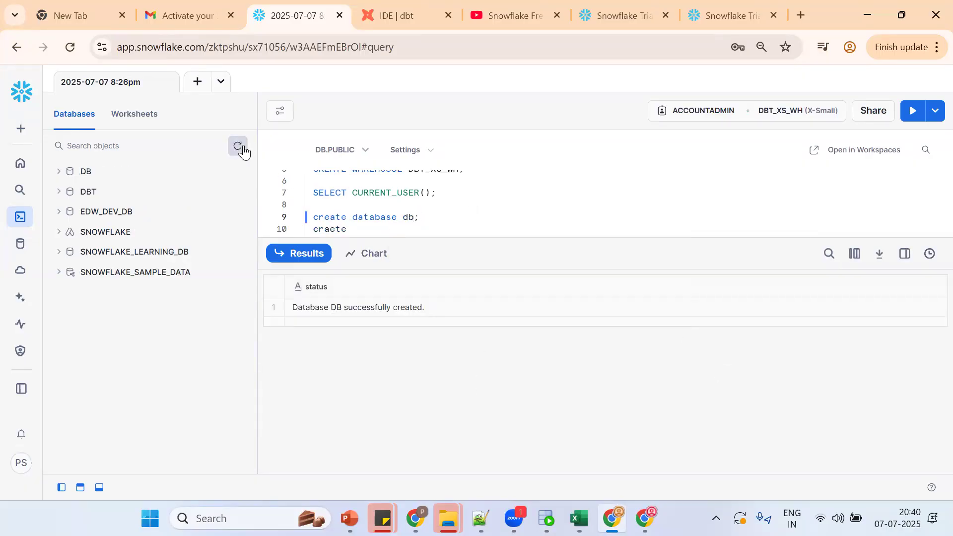
key("alt+Tab")
key("Tab")
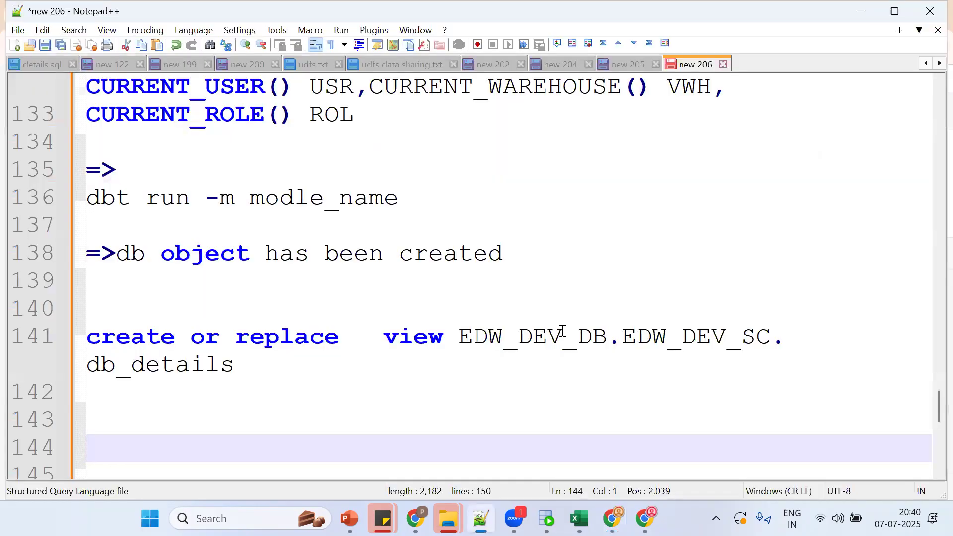
Step: Highlight the EDW_DEV_DB, EDW_DEV_SC and db_details parts of the create view line
double_click(562, 331)
double_click(650, 340)
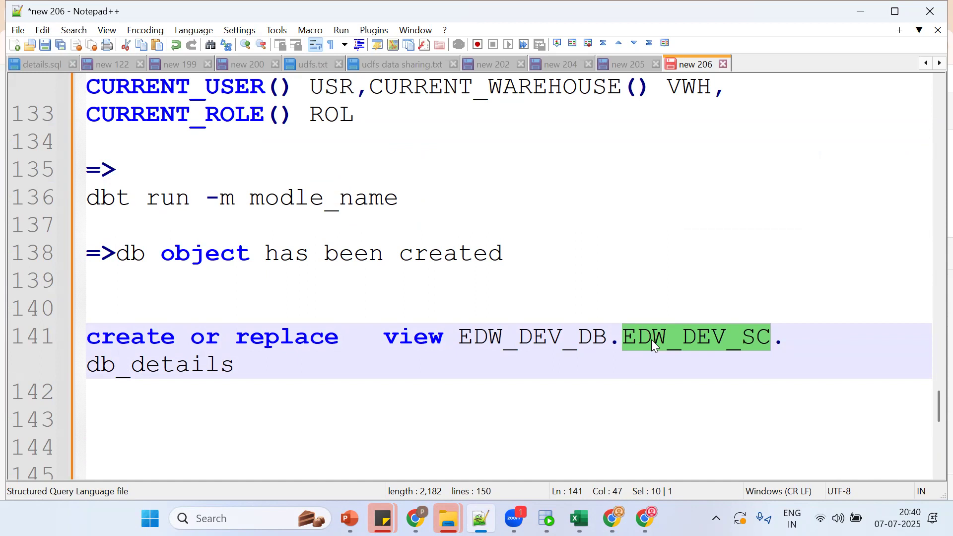
key("alt+Tab")
key("alt+Tab")
double_click(500, 340)
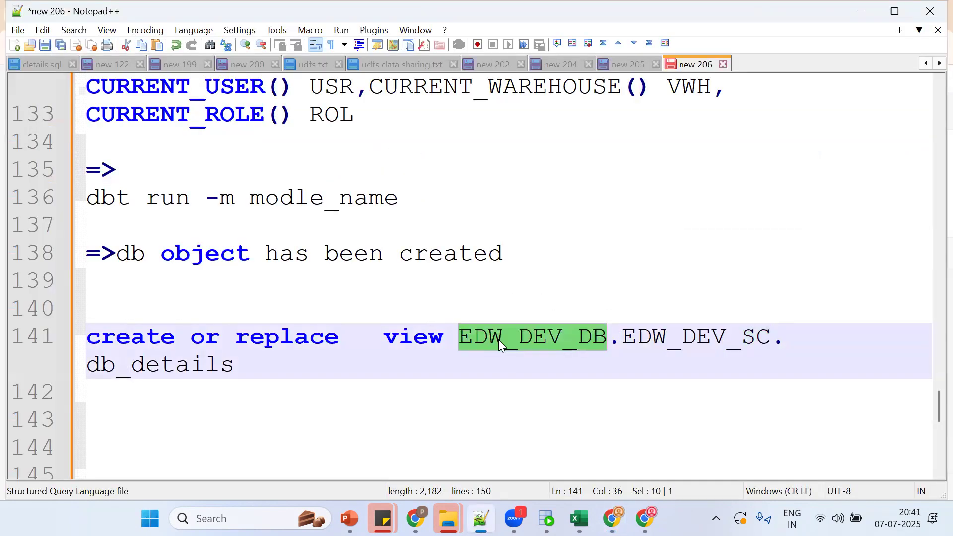
double_click(643, 338)
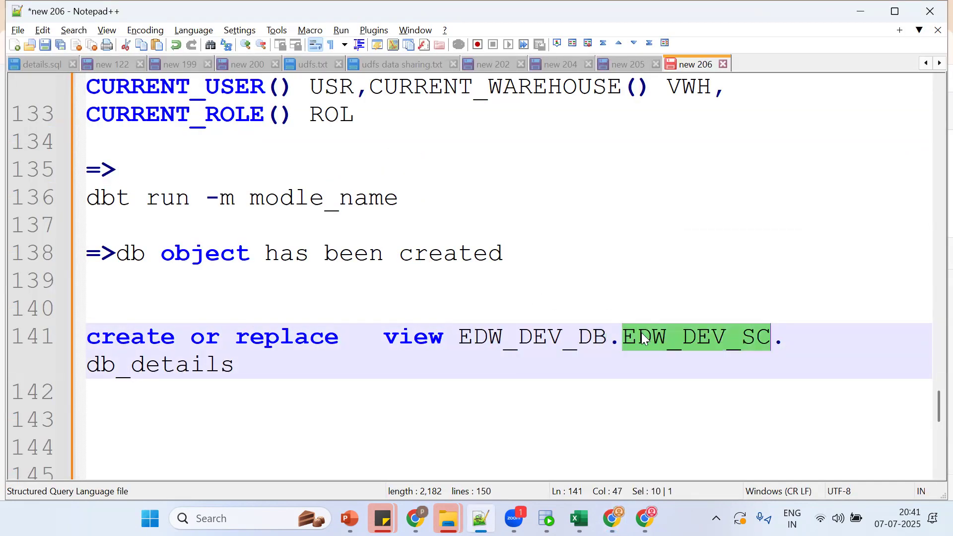
double_click(487, 337)
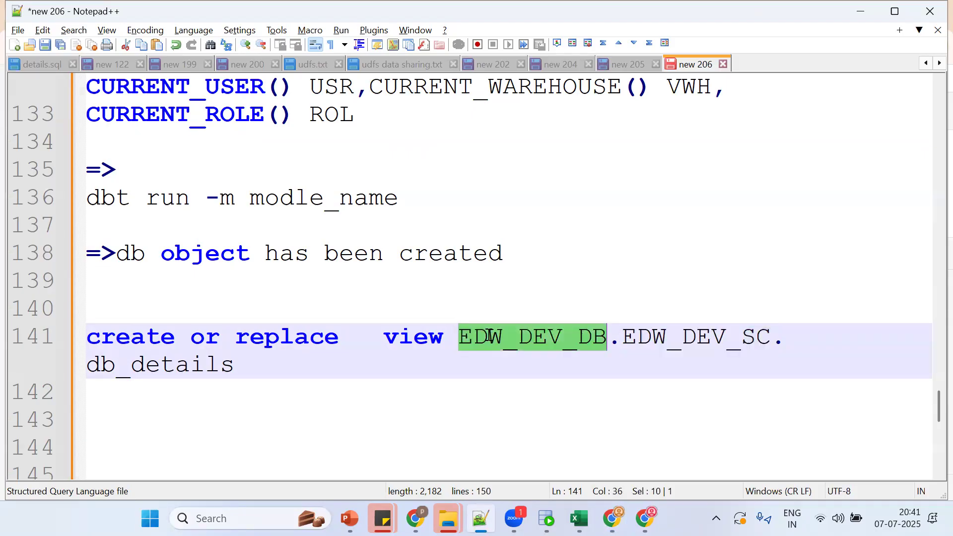
double_click(643, 338)
double_click(216, 366)
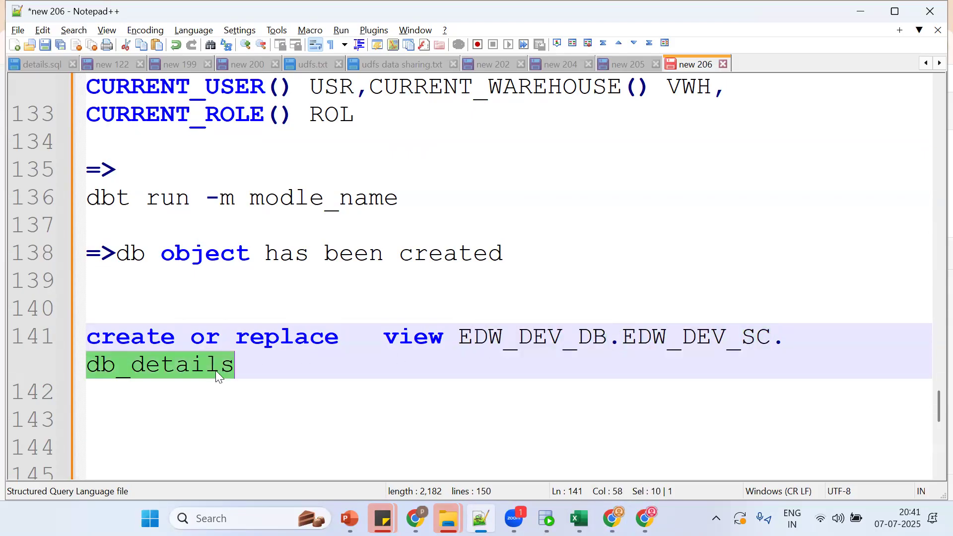
Step: Add notes: 'DB_NAME.SC_NAME.OBJECT_NAME => FULLY QUALIFIED NAME' and 'DB_NAME.SC_NAME => NAMESPACE'
left_click(149, 315)
type("DB_")
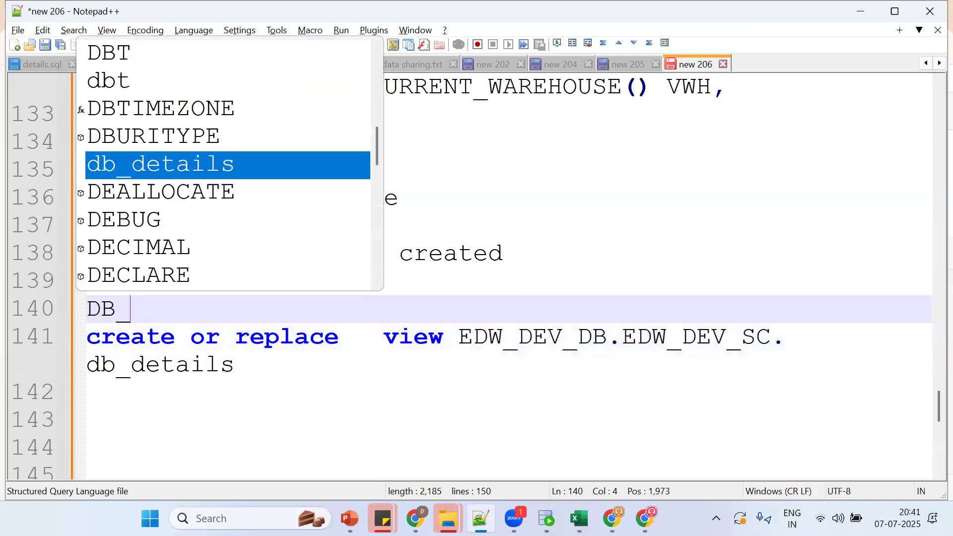
type("NAME.SC_")
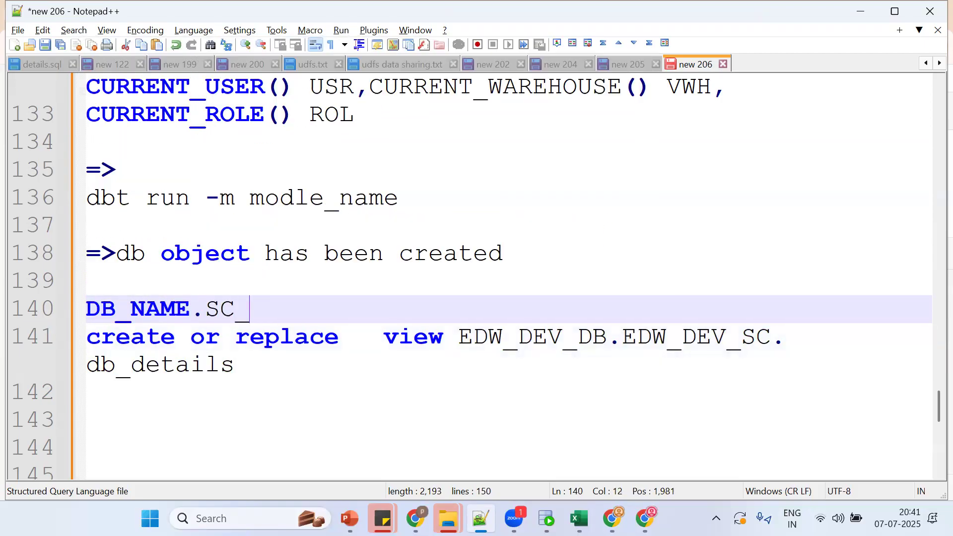
type("NAME.OBJE")
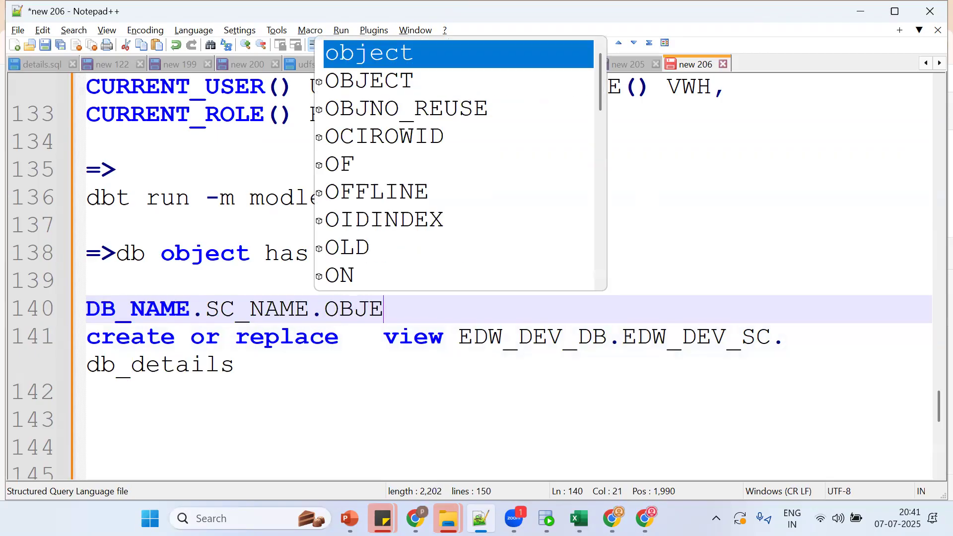
type("CT_NAME =")
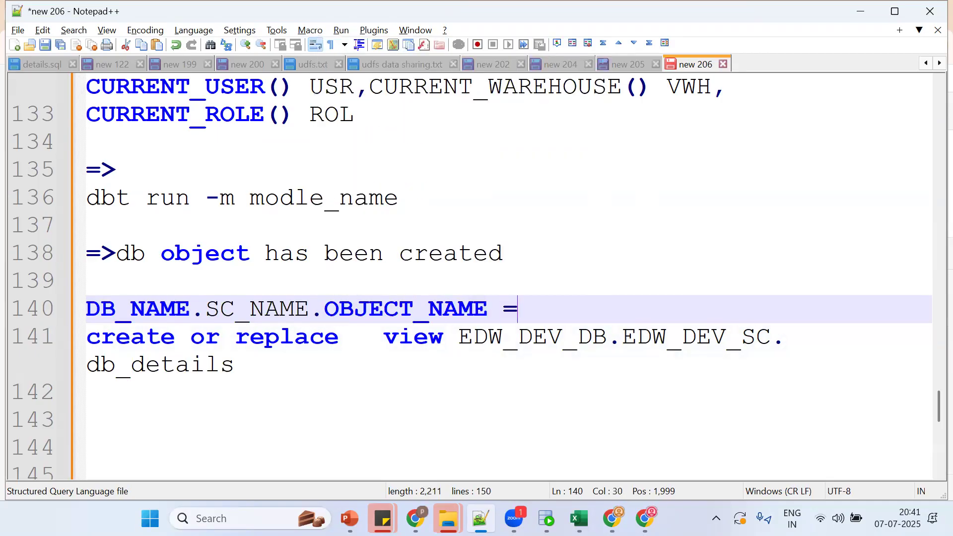
type("> FULLY QUAL")
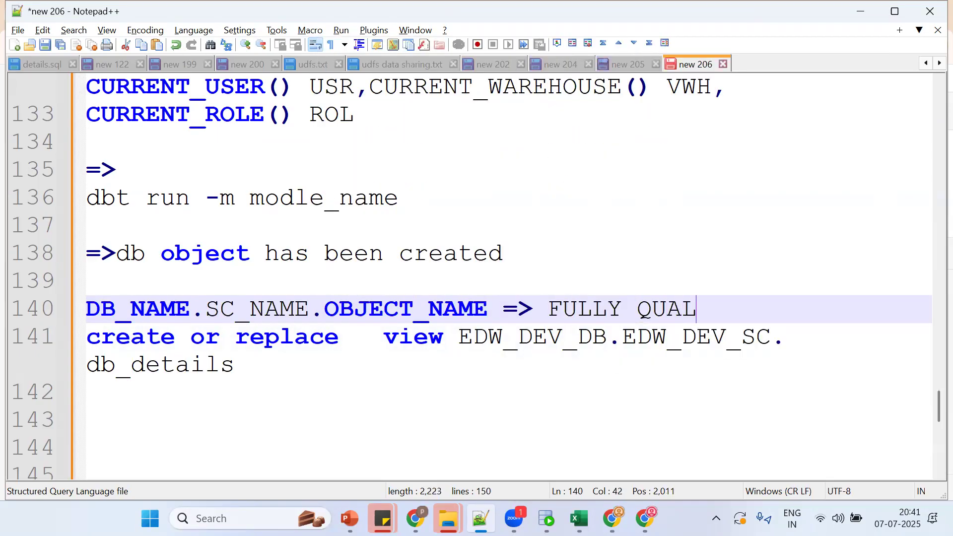
type("IFIED NAME")
key("ctrl+d")
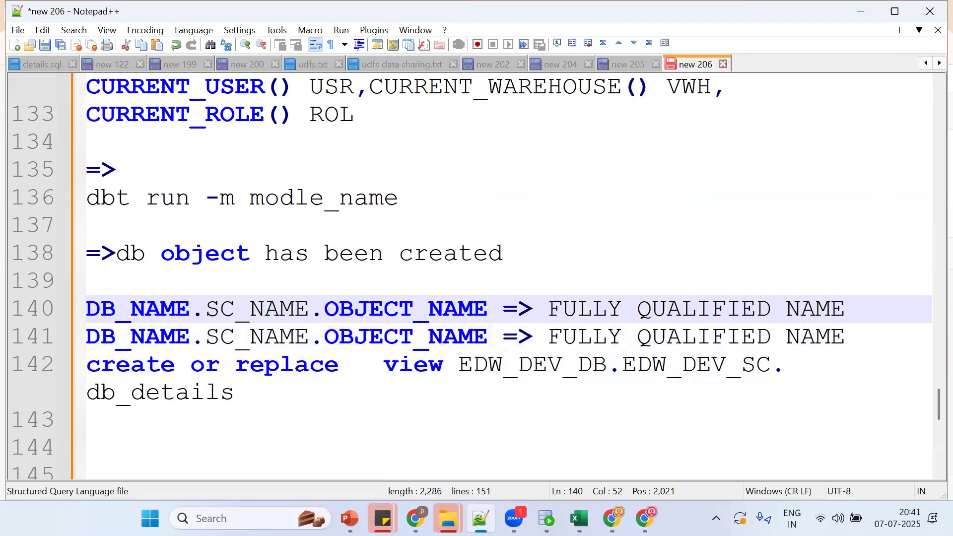
double_click(389, 331)
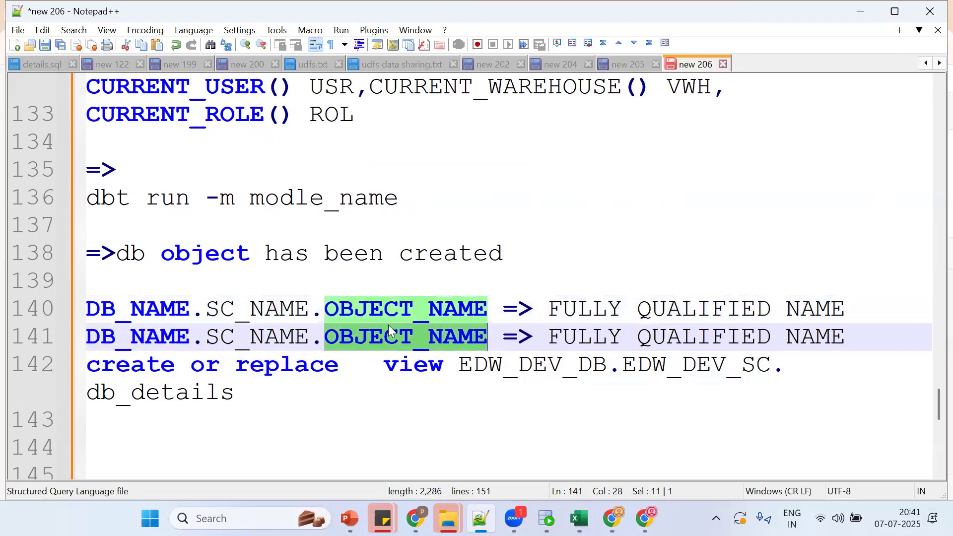
double_click(397, 312)
key("BackSpace")
key("BackSpace")
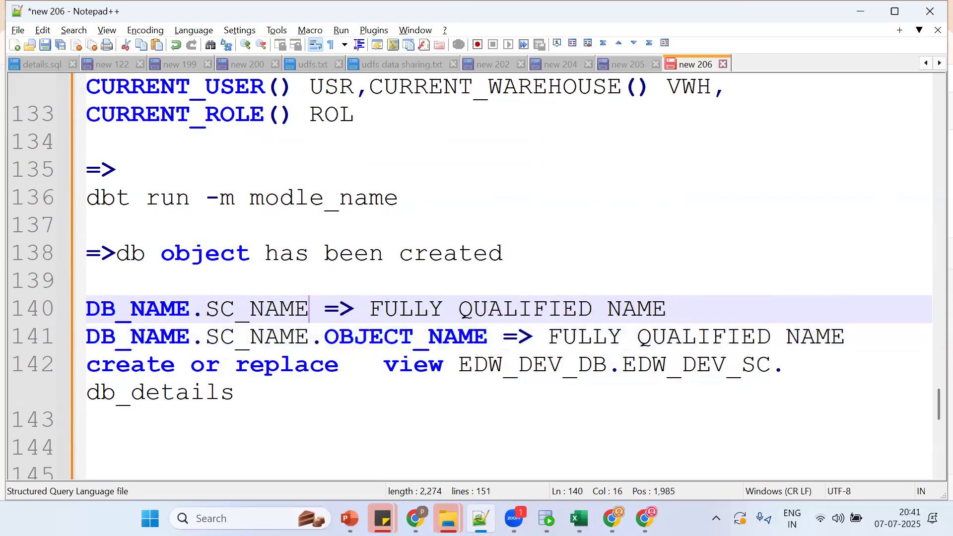
double_click(518, 306)
key("BackSpace")
key("BackSpace")
key("BackSpace")
key("BackSpace")
key("BackSpace")
key("BackSpace")
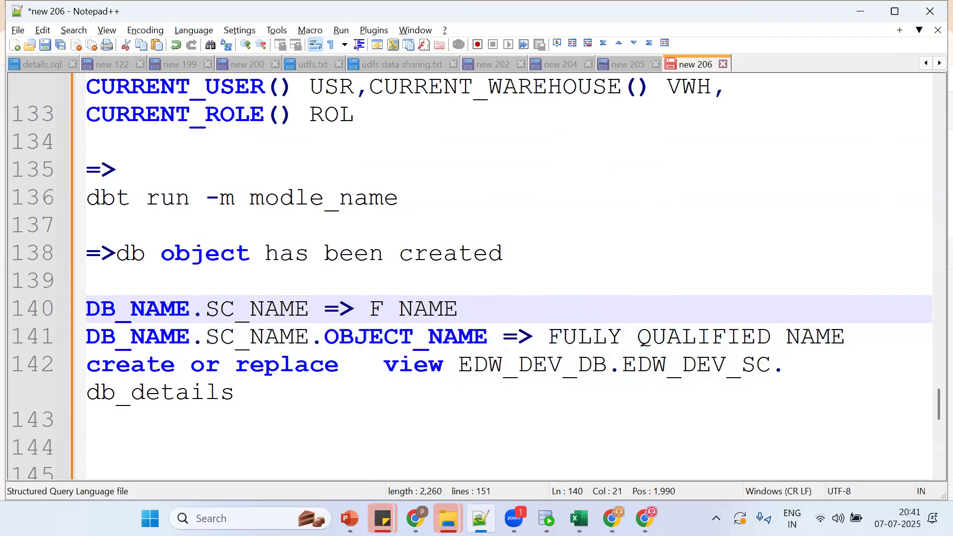
key("BackSpace")
key("End")
type("SAP")
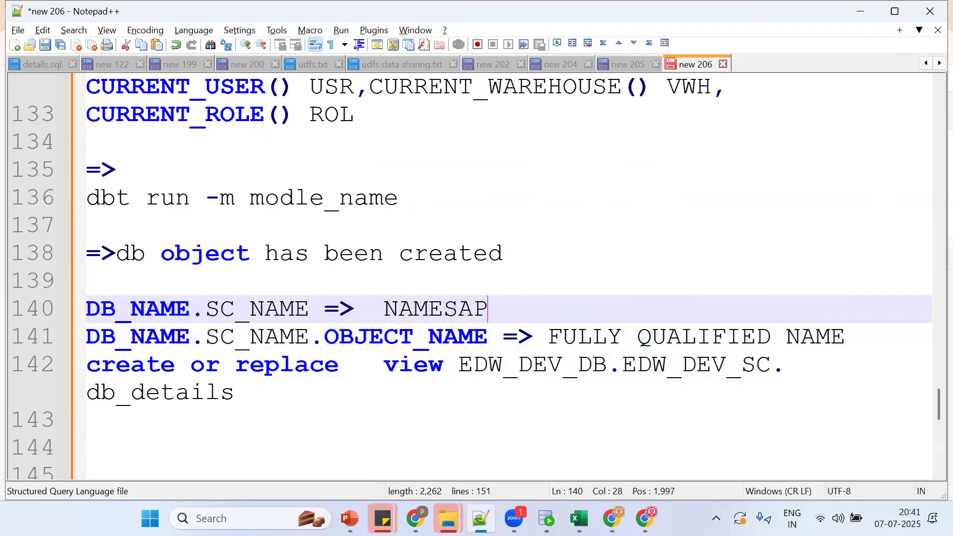
key("BackSpace")
key("BackSpace")
type("PACE")
Step: Space the notes with blank lines and highlight parts of the create view statement
key("Return")
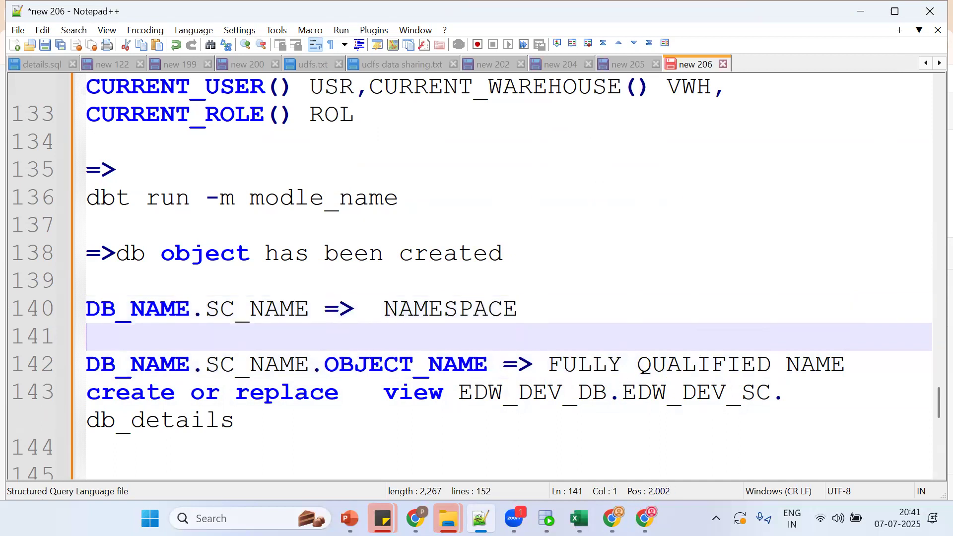
key("Down")
key("Down")
key("Down")
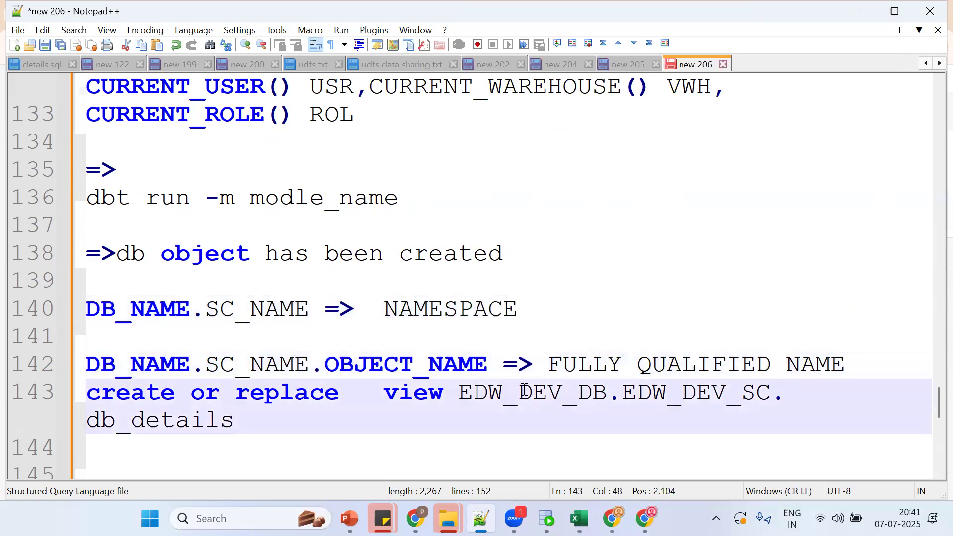
left_click(864, 364)
key("Return")
key("Down")
key("Down")
key("Down")
key("Down")
key("Down")
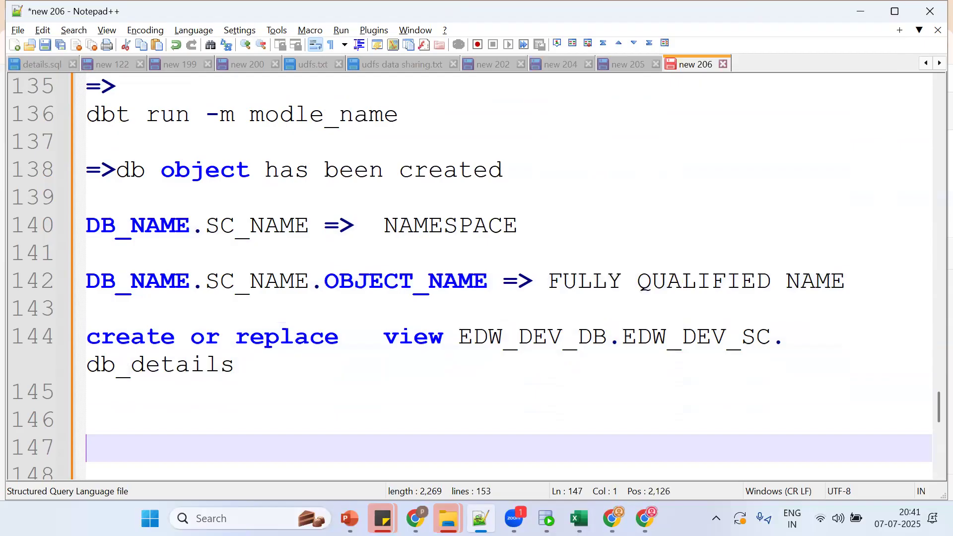
double_click(423, 341)
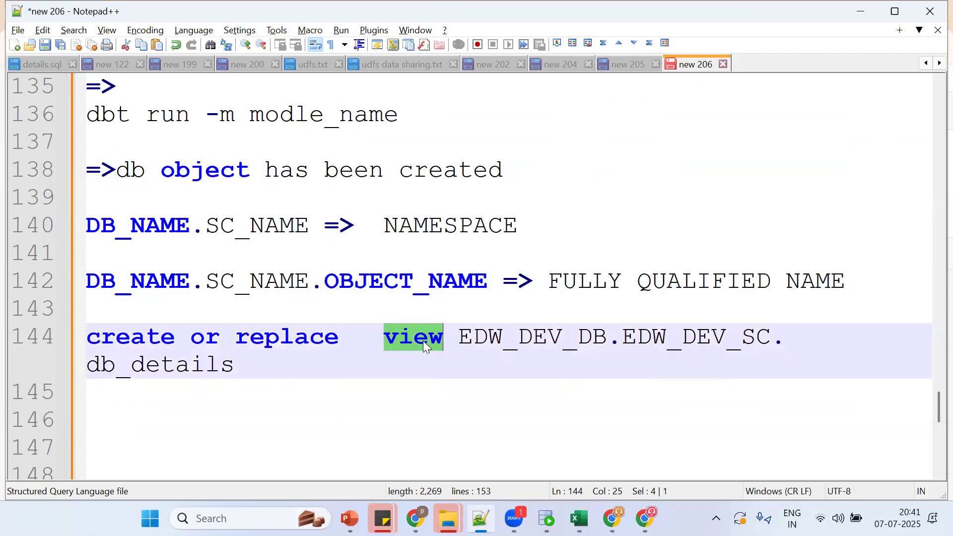
double_click(497, 338)
triple_click(654, 338)
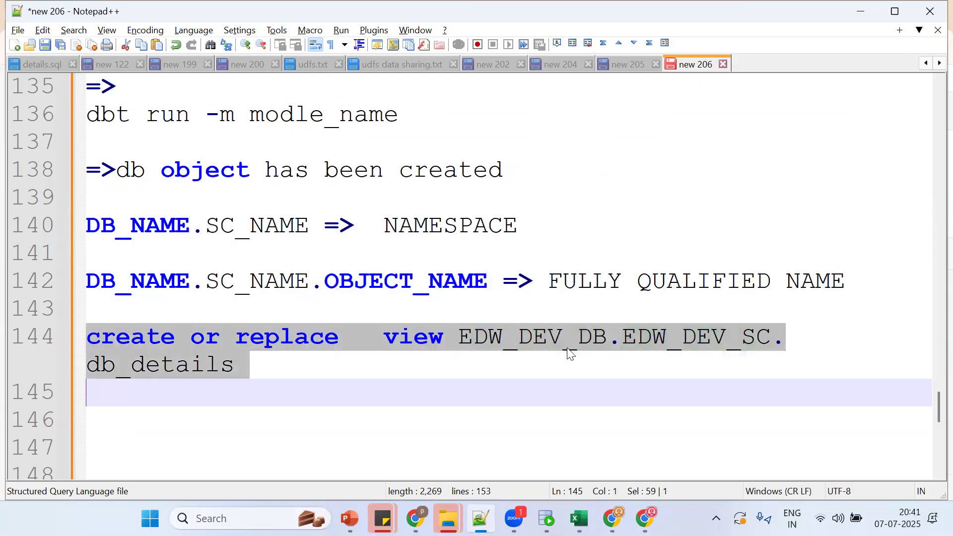
left_click(177, 367)
double_click(177, 367)
Step: Switch between Snowflake, the dbt IDE and Notepad++, highlighting the db_details view name
key("alt+Tab")
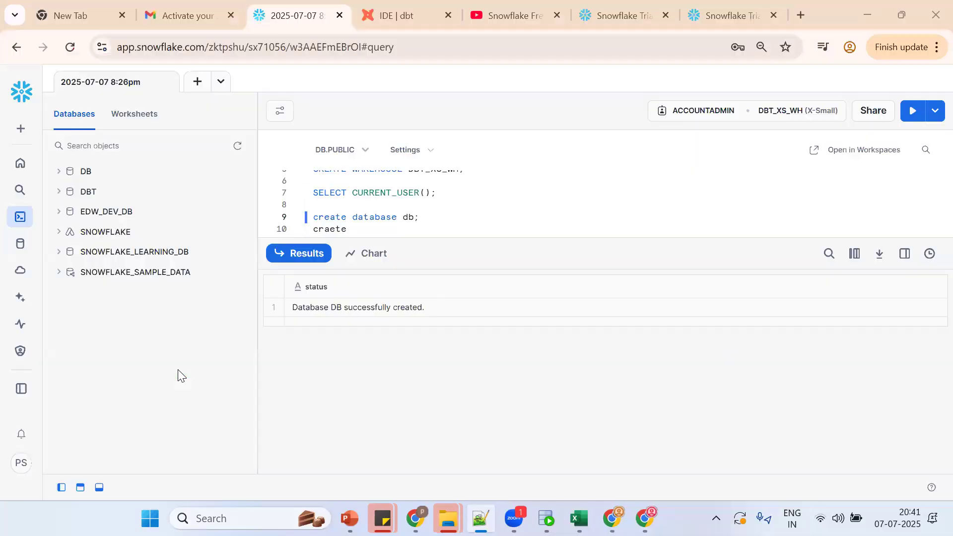
left_click(419, 6)
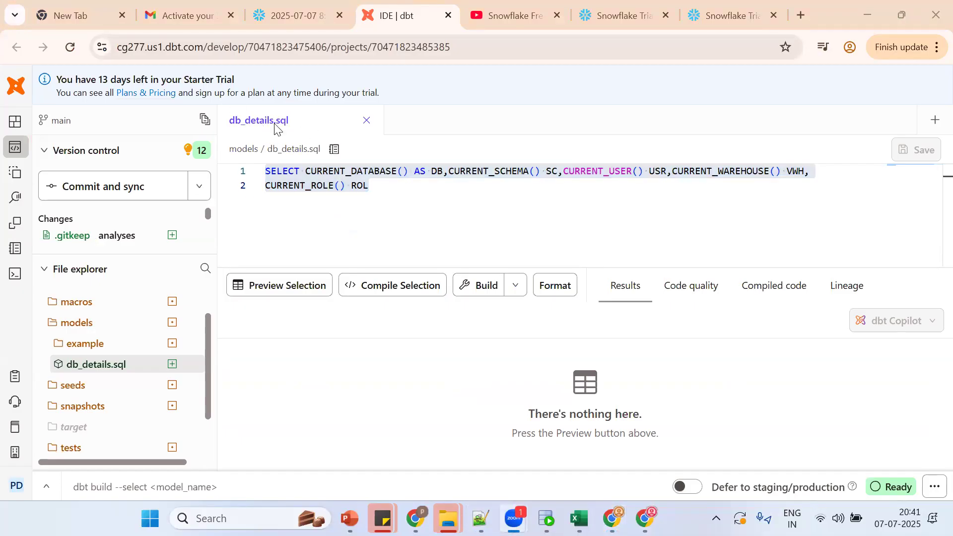
key("alt+Tab")
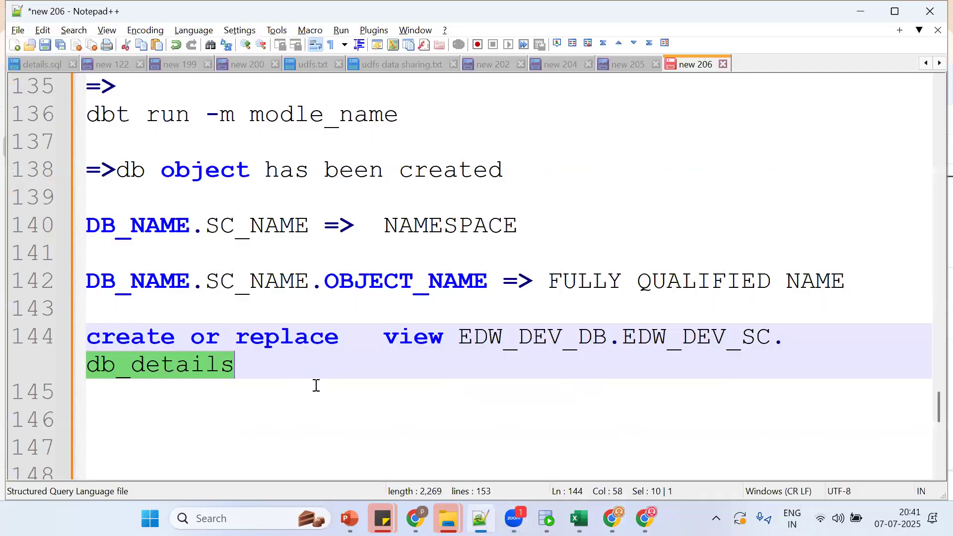
double_click(215, 371)
double_click(180, 370)
Step: Select the db_details view's SELECT query and bring the Notepad++ notes forward
key("Down")
key("Down")
key("Down")
key("Down")
key("Down")
key("Down")
key("Down")
key("Down")
key("Down")
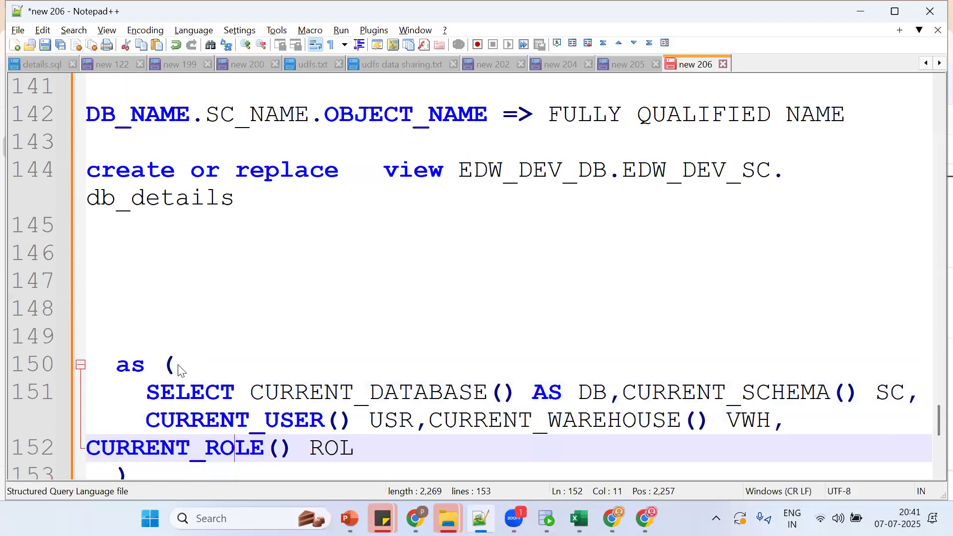
left_click(147, 392)
left_click(220, 448, "shift")
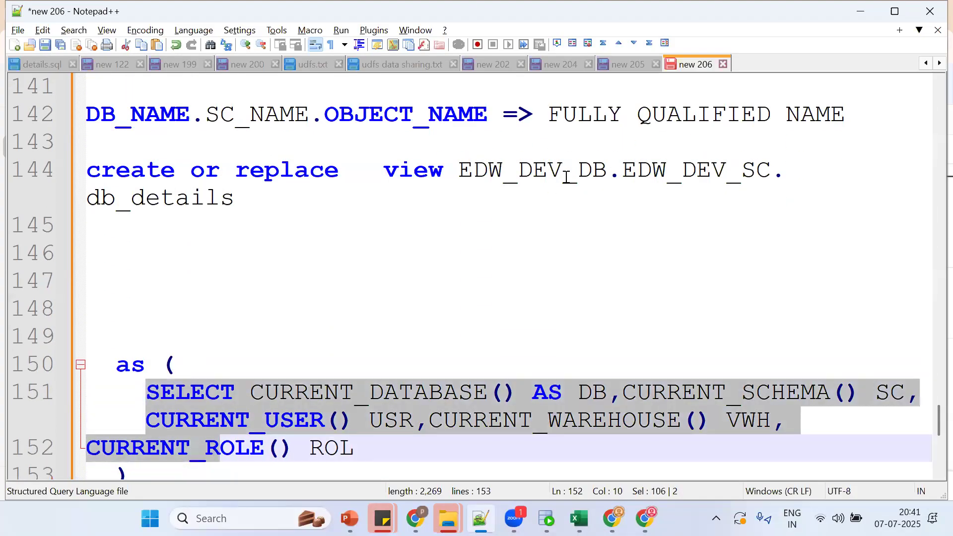
double_click(411, 172)
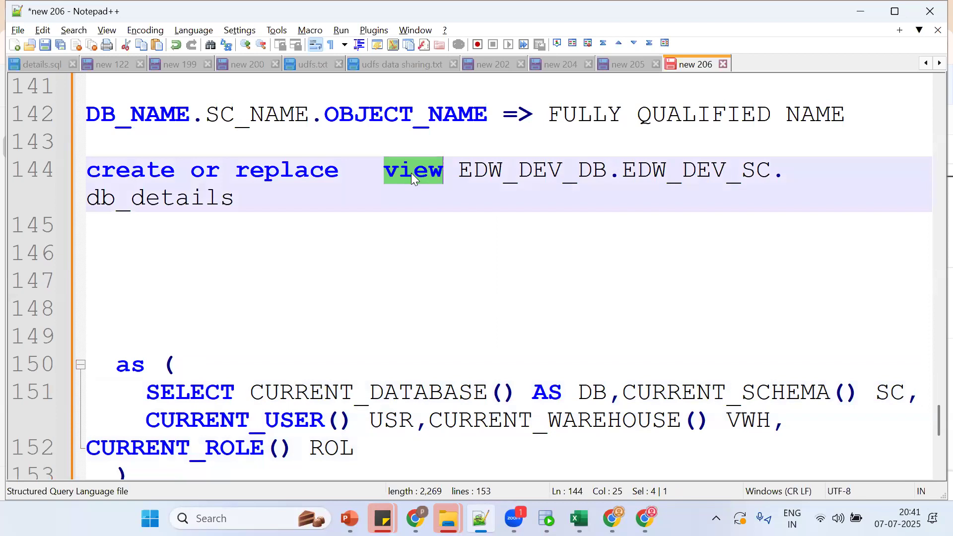
key("alt+Tab")
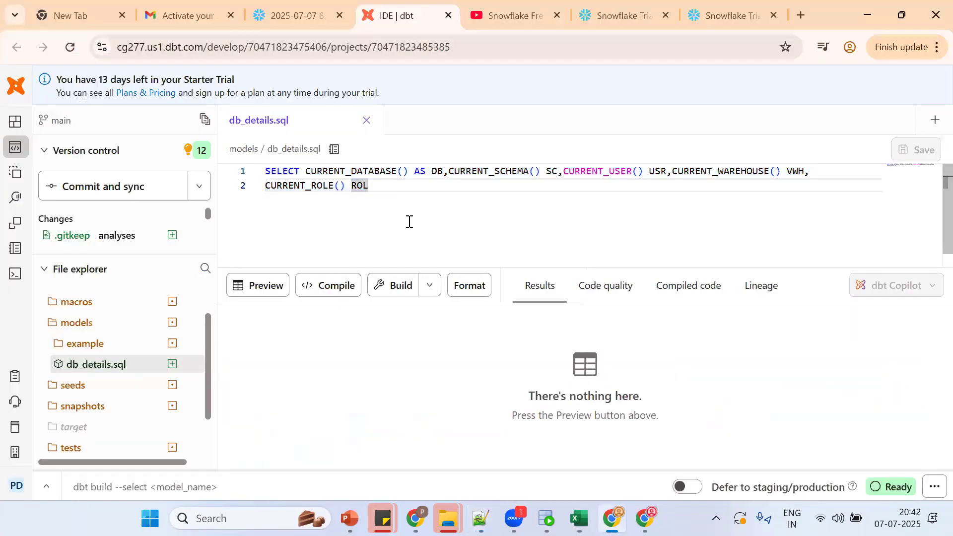
key("alt+Tab")
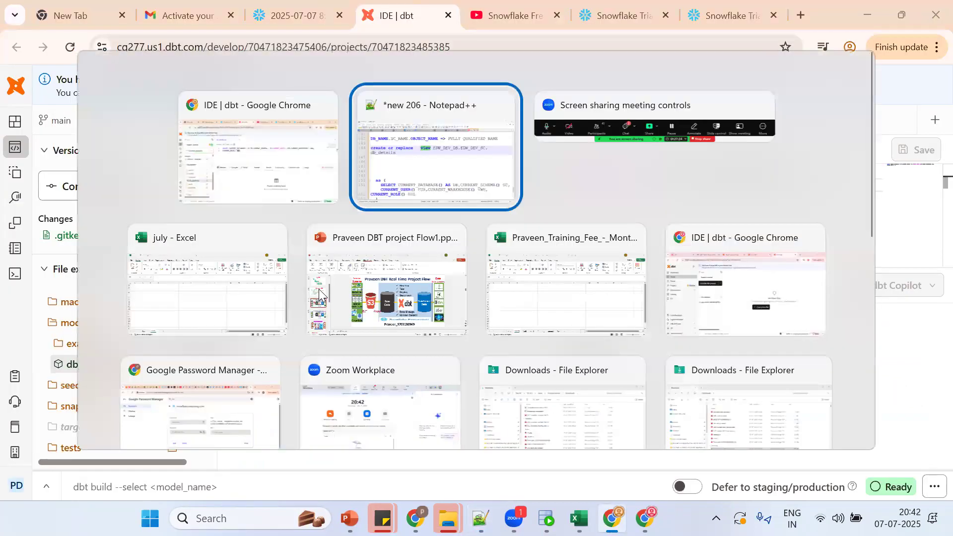
left_click(323, 386)
key("Down")
key("Down")
key("Down")
Step: Add a '===========' separator and the note 'CREATE DBT CLOUD ACCOUNT'
key("Return")
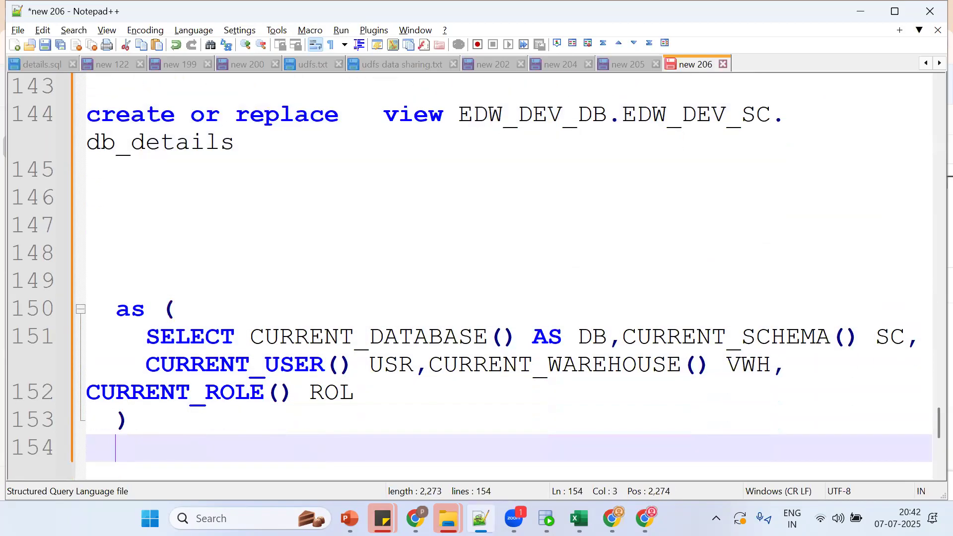
key("Return")
key("Return")
type("===========")
key("Return")
type("C")
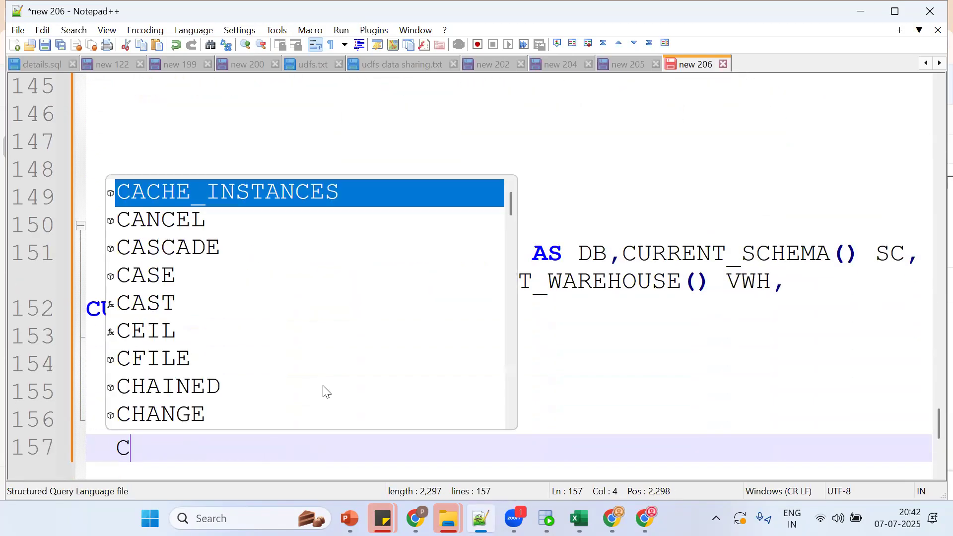
type("REATE DBT CLU")
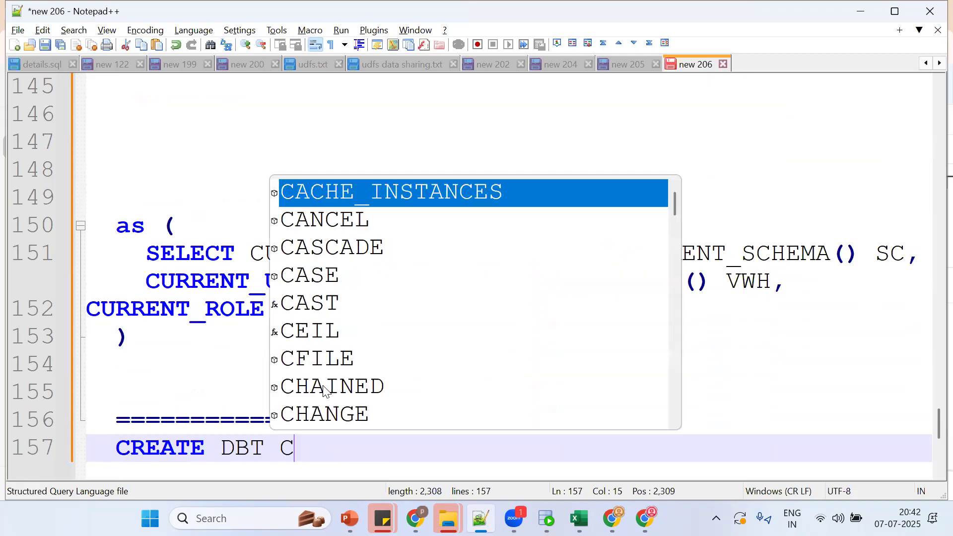
key("BackSpace")
type("ODU")
key("BackSpace")
key("BackSpace")
key("BackSpace")
type("UD ACCOUNT")
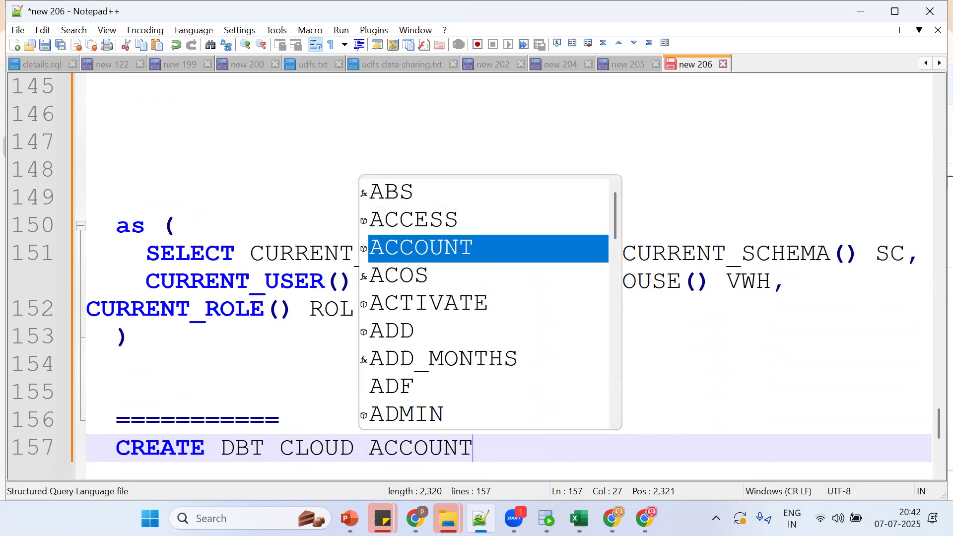
Step: Duplicate that line and change it to 'CREATE SNOWFLAKE ACCOUNT'
key("ctrl+d")
key("Down")
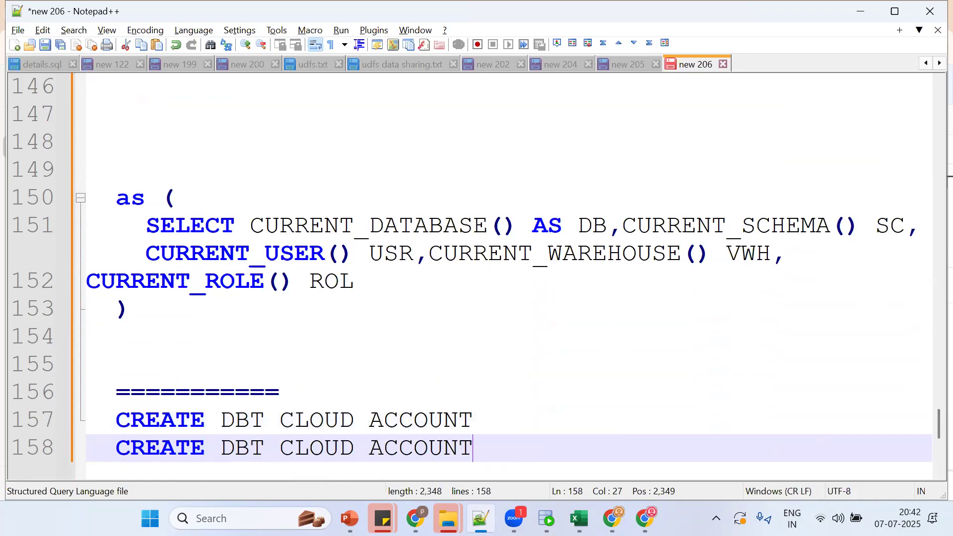
double_click(236, 445)
key("Delete")
key("Delete")
key("Delete")
key("Delete")
key("Delete")
key("Delete")
key("Delete")
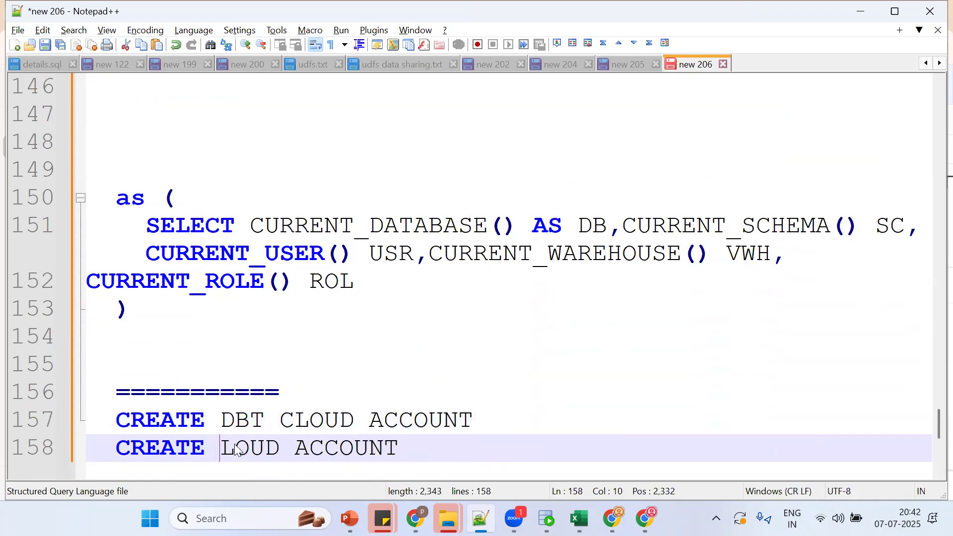
type("SNOWFLAKE")
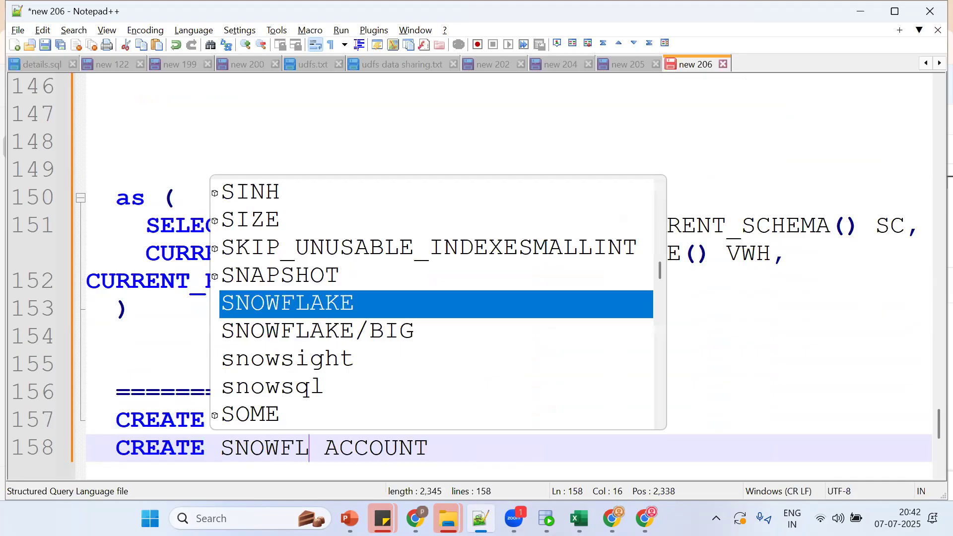
key("Escape")
Step: Add the note 'AND INTEGRATION AND CONNECTION BETWEEN' followed by a closing separator line
key("End")
key("Return")
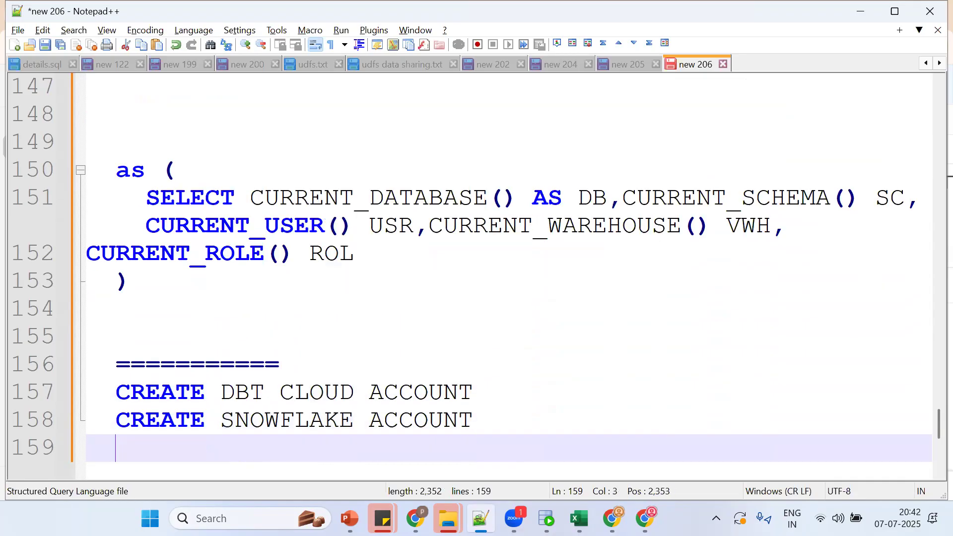
key("Return")
type("AND INTEGRA")
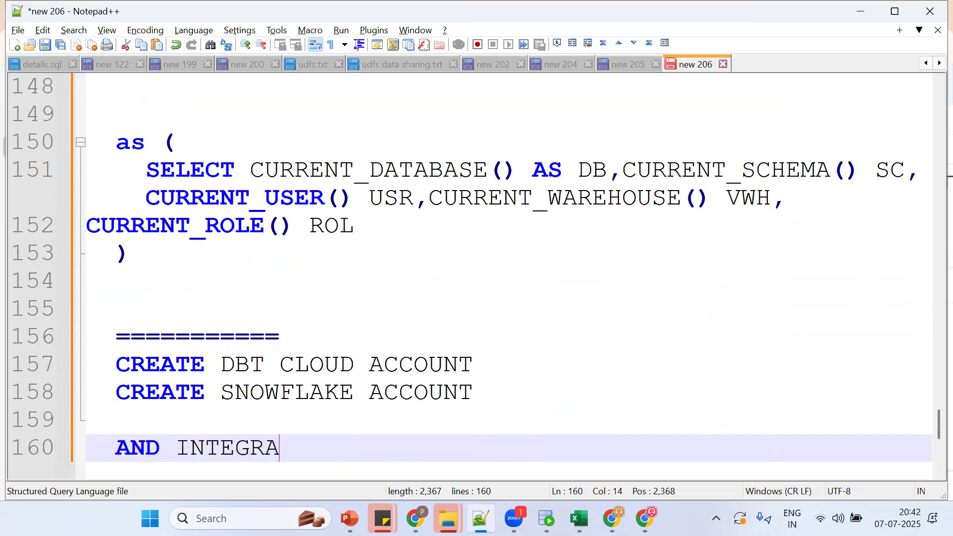
type("TION AND CONNE")
key("BackSpace")
type("NECTION BETWEEN")
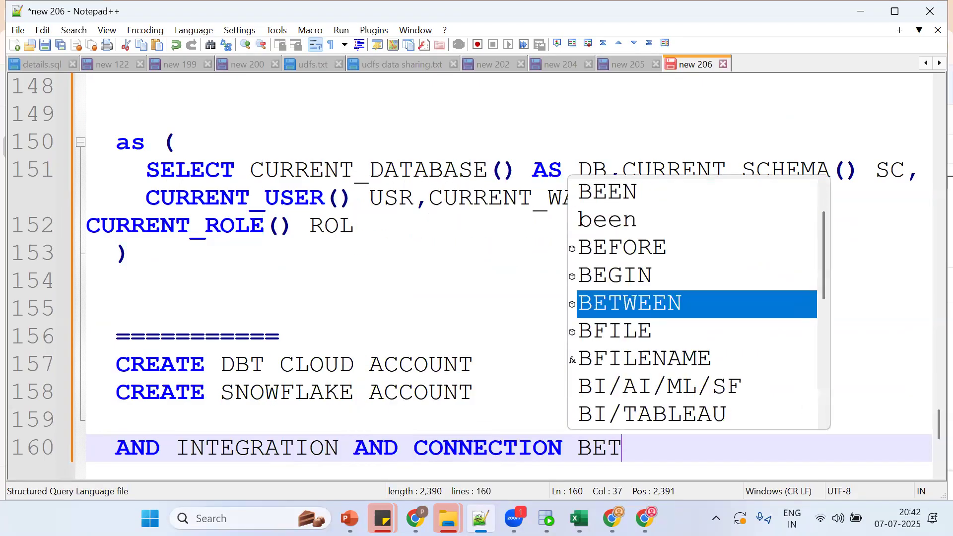
key("Return")
key("Return")
type("==================================")
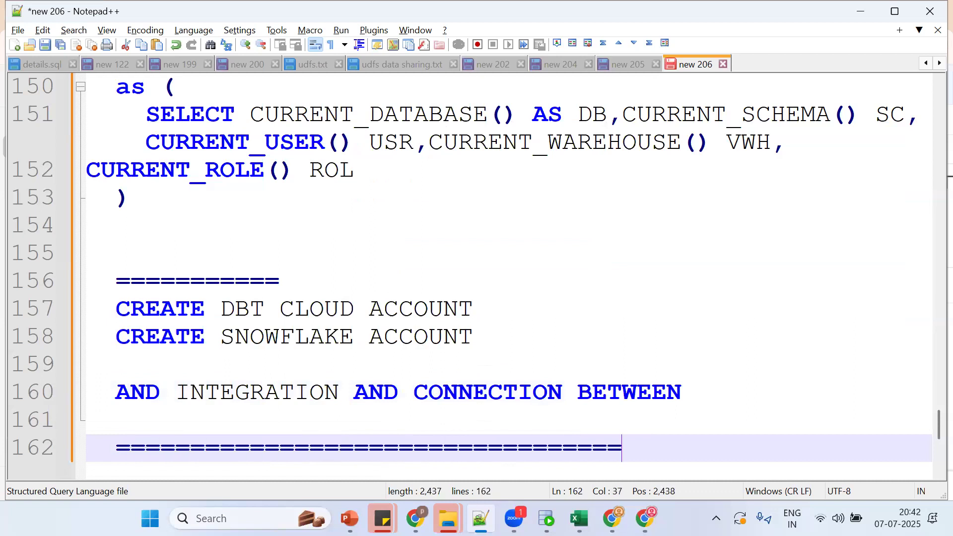
Step: Copy the SELECT query through ROL and paste it below the separator
left_click(147, 113)
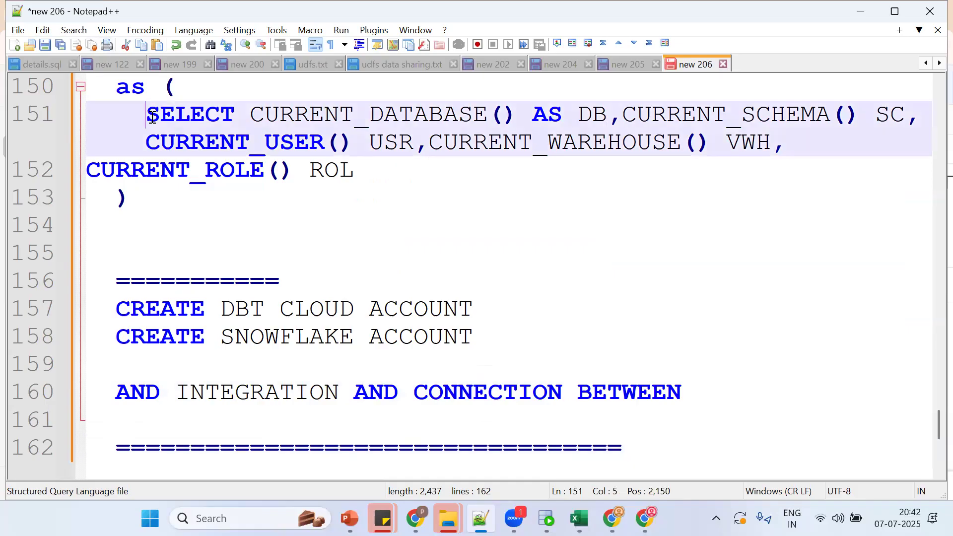
left_click(387, 170, "shift")
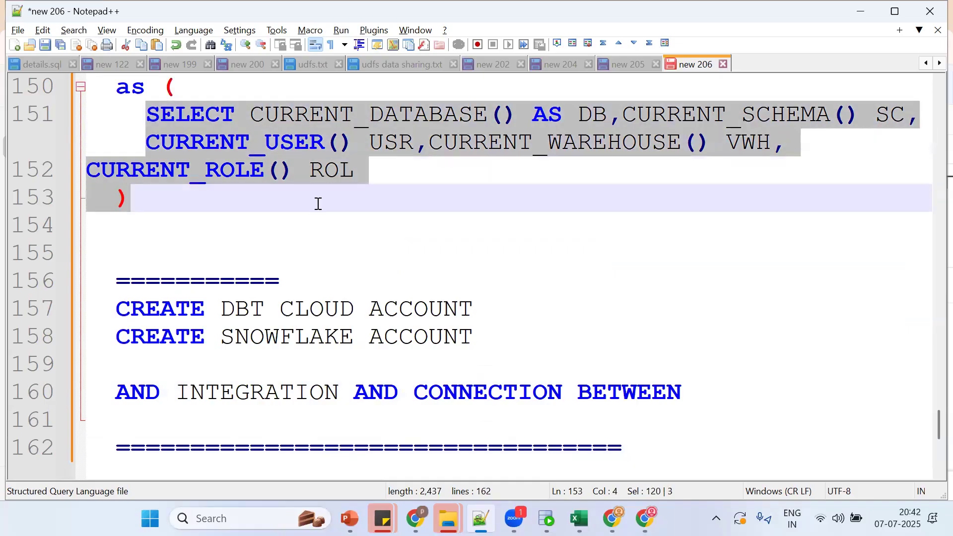
key("Down")
key("Down")
key("Down")
key("Down")
key("Down")
key("Down")
key("Down")
key("Down")
key("Down")
key("End")
key("Return")
type("SELECT CURRENT_DATABASE() AS DB,CURRENT_SCHEMA() SC, CURRENT_USER() USR,CURRENT_WAREHOUSE() VWH, CURRENT_ROLE() ROL  )")
key("BackSpace")
key("BackSpace")
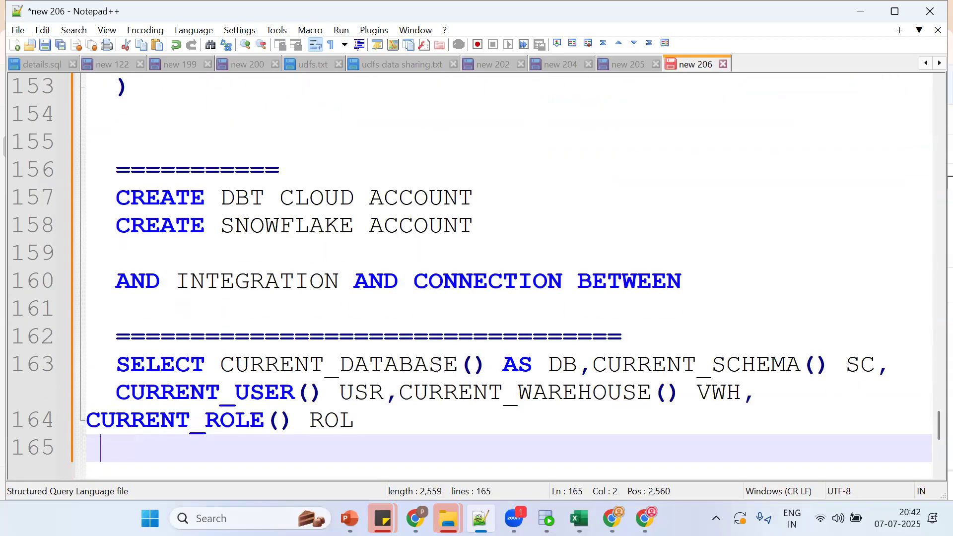
key("alt+Tab")
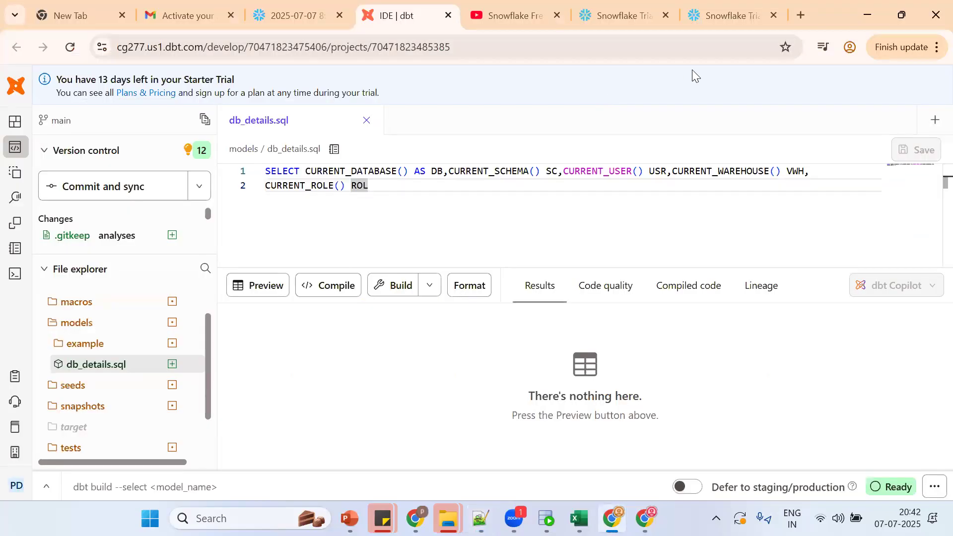
Step: Write SELECT 1 ID in a new file and save it as models/test1.sql
left_click(933, 124)
type("SELECT 1 ")
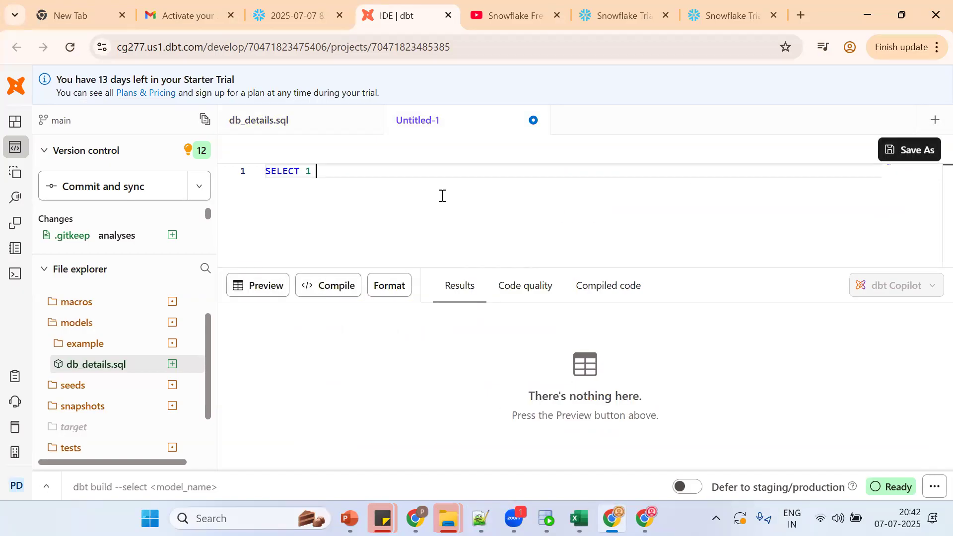
type("ID")
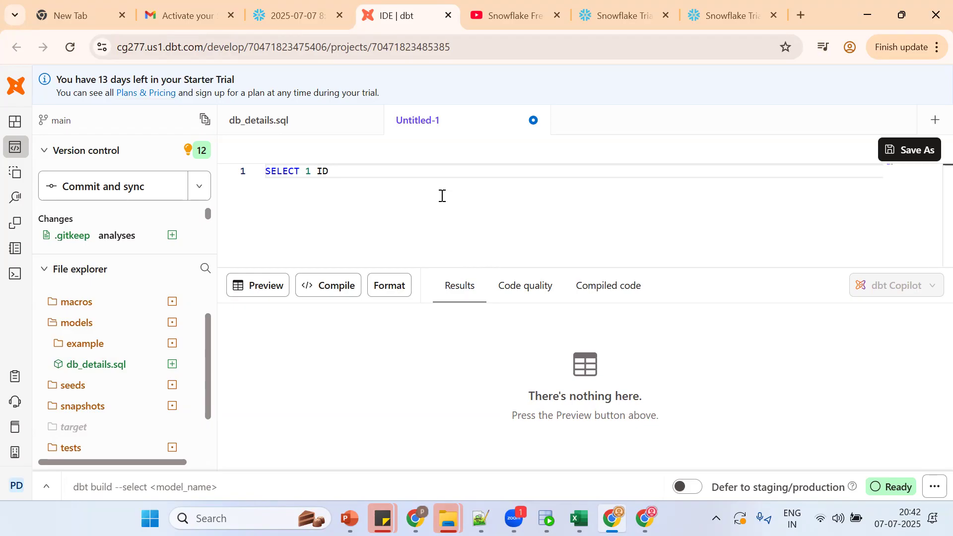
key("ctrl+s")
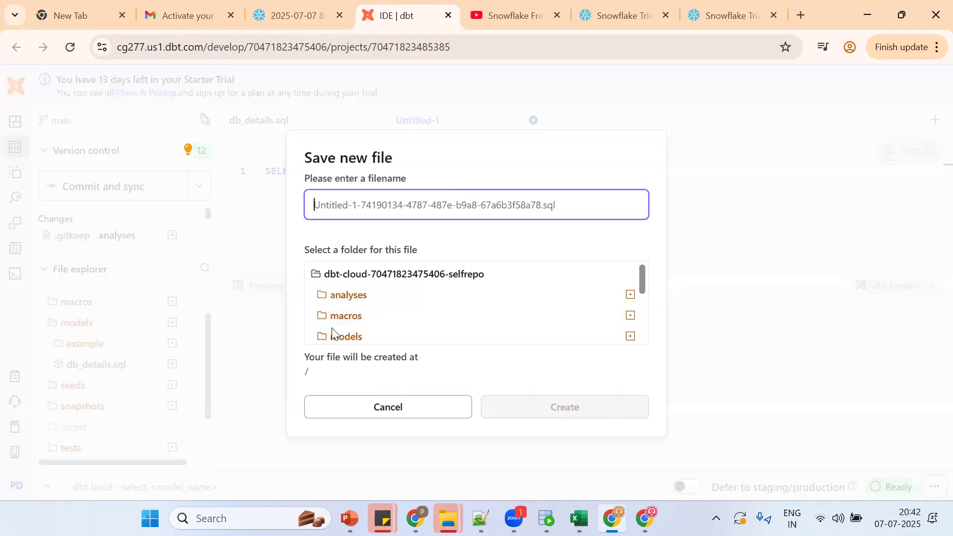
left_click(344, 341)
left_click(357, 206)
type("test1.")
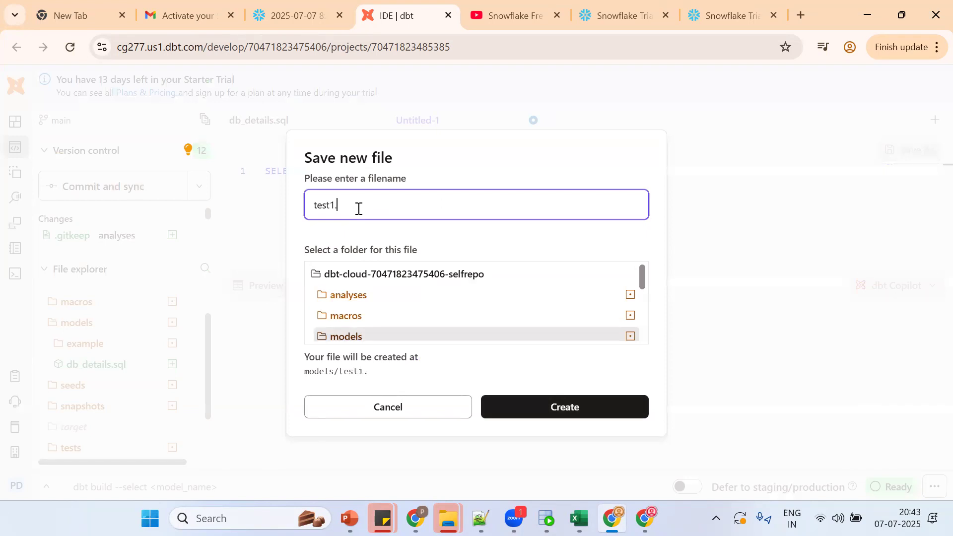
type("sql")
left_click(313, 375)
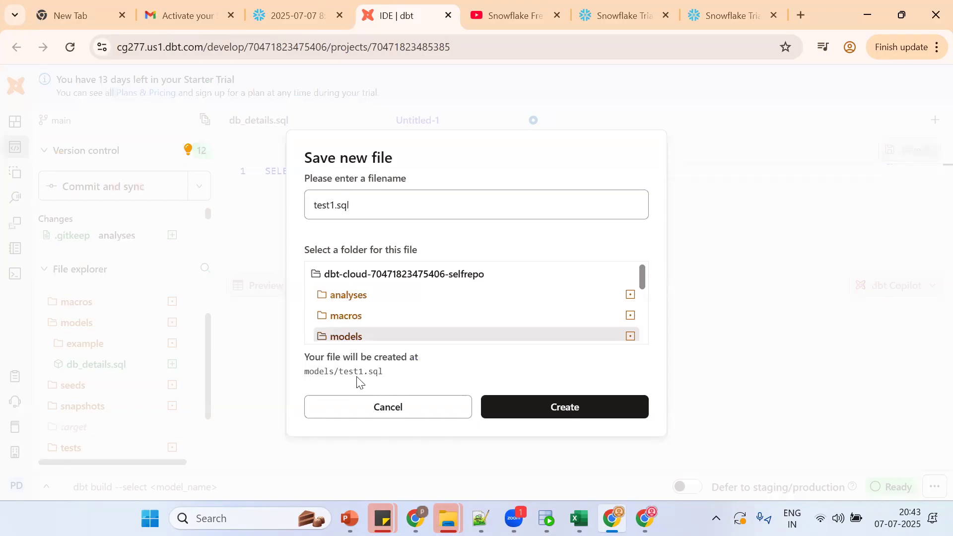
left_click(557, 406)
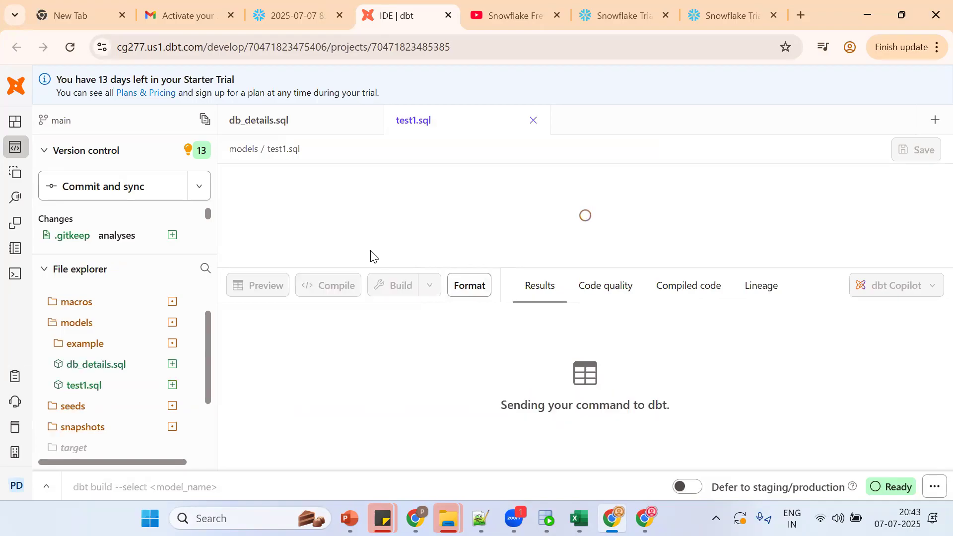
Step: Run the uppercase command DBT RUN -M TEST1, which fails
left_click(203, 489)
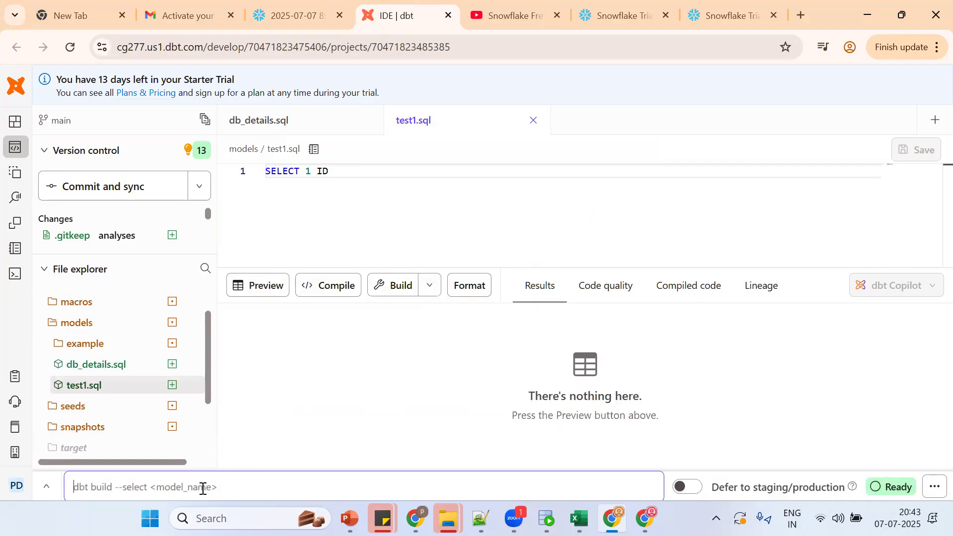
type("DBT R")
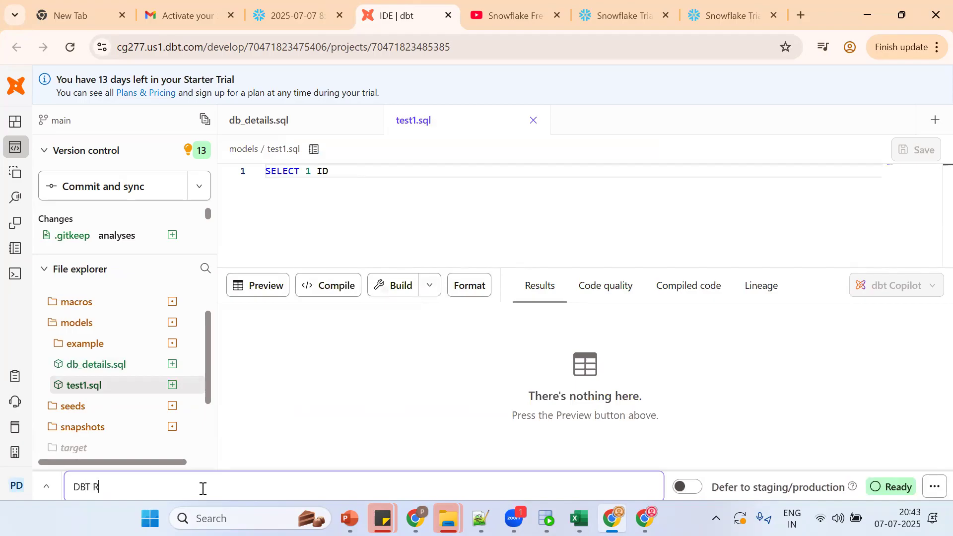
type("UN -M TEST1")
key("Return")
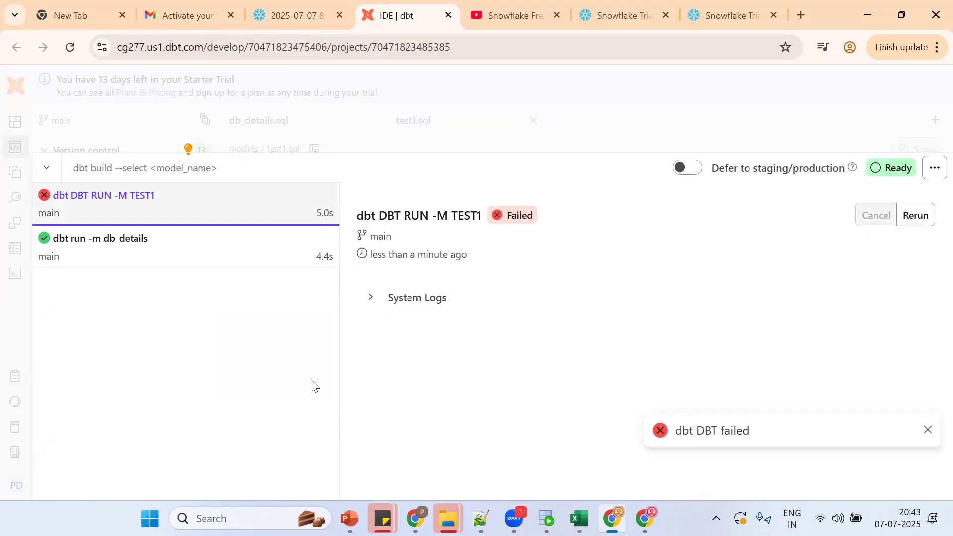
left_click(380, 135)
Step: Rerun as dbt run -m test1 from command history; test1 passes in 0.44s
left_click(248, 479)
key("Up")
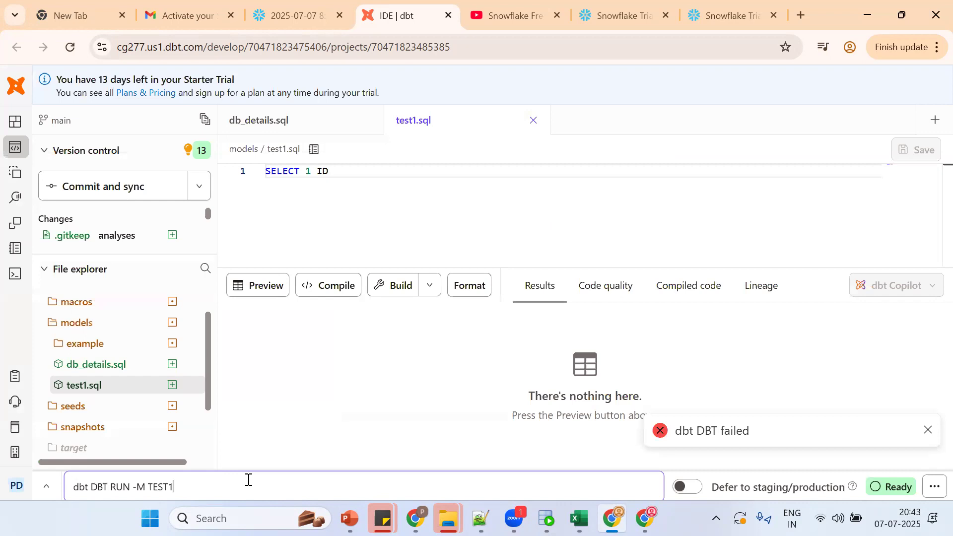
key("Up")
key("Down")
key("Up")
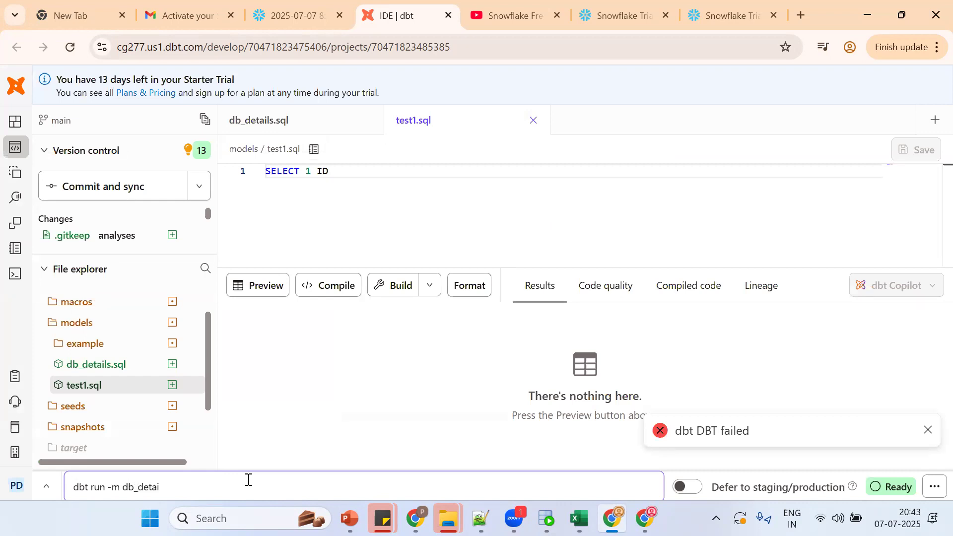
key("BackSpace")
key("BackSpace")
key("Return")
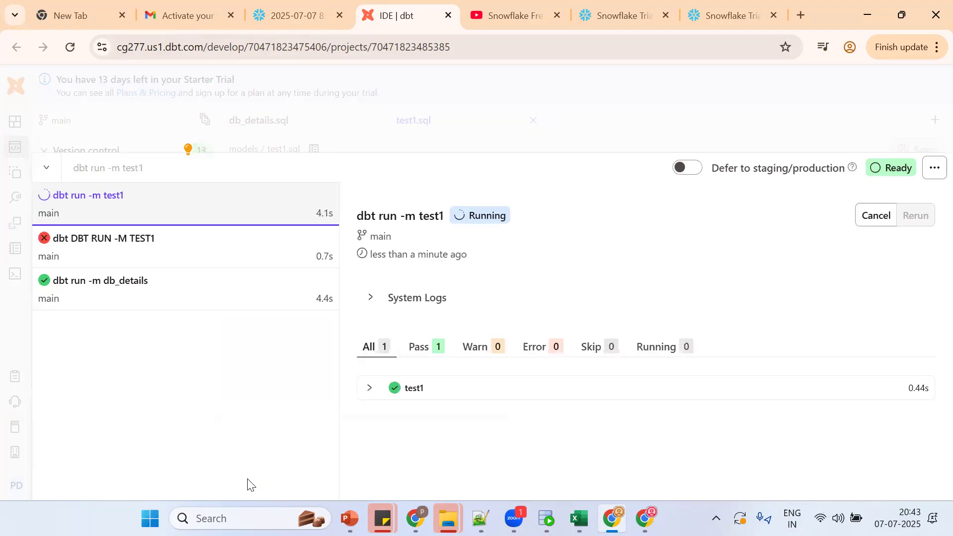
left_click(379, 395)
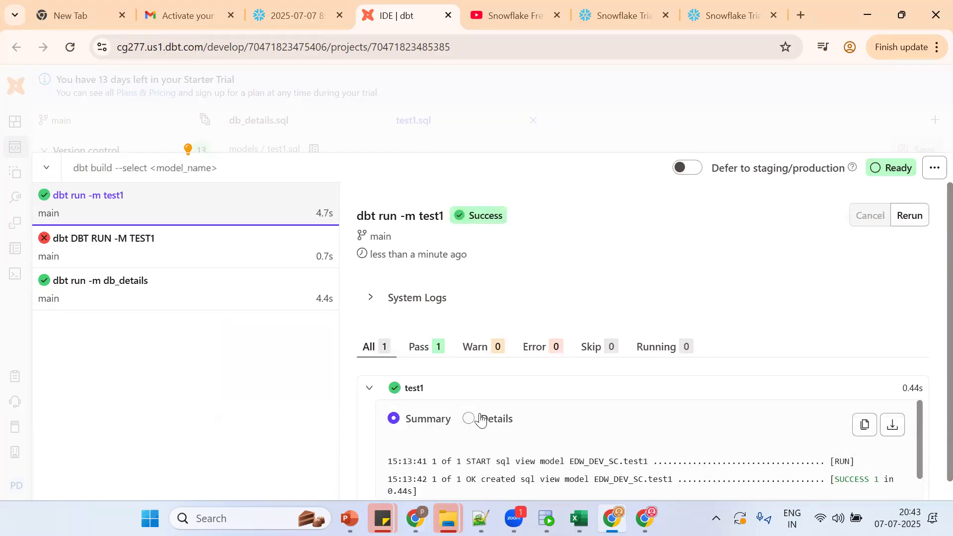
left_click(512, 425)
left_click_drag(929, 290, 929, 404)
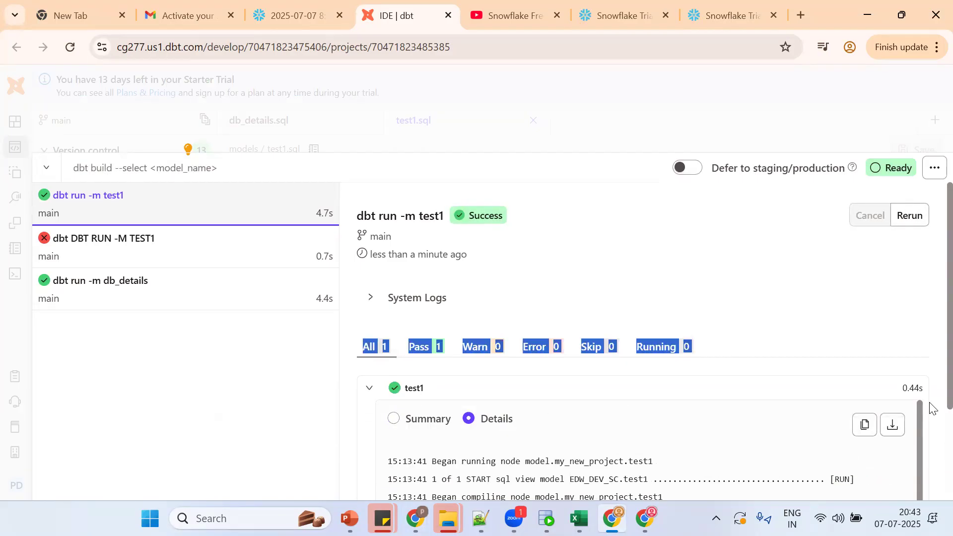
scroll(932, 452, "down", 1)
left_click(730, 428)
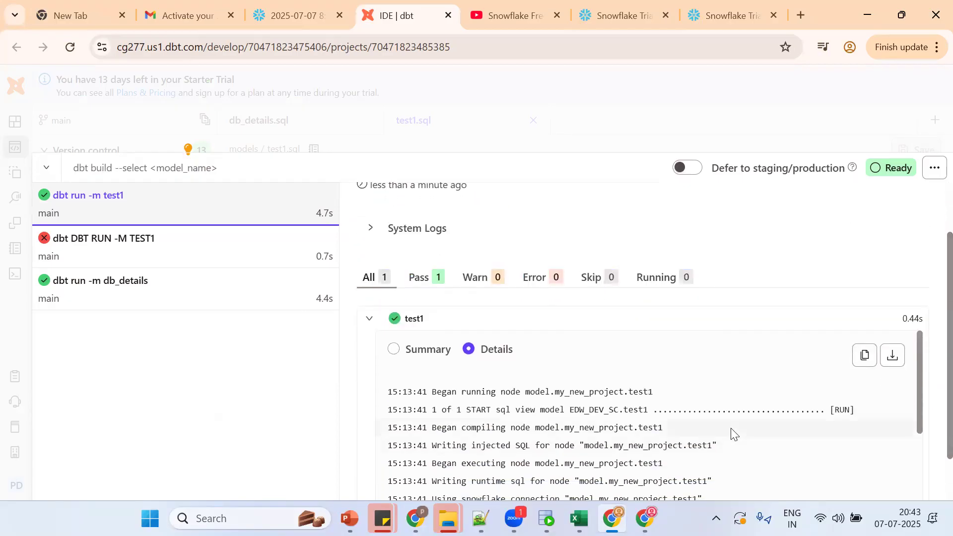
scroll(731, 427, "down", 3)
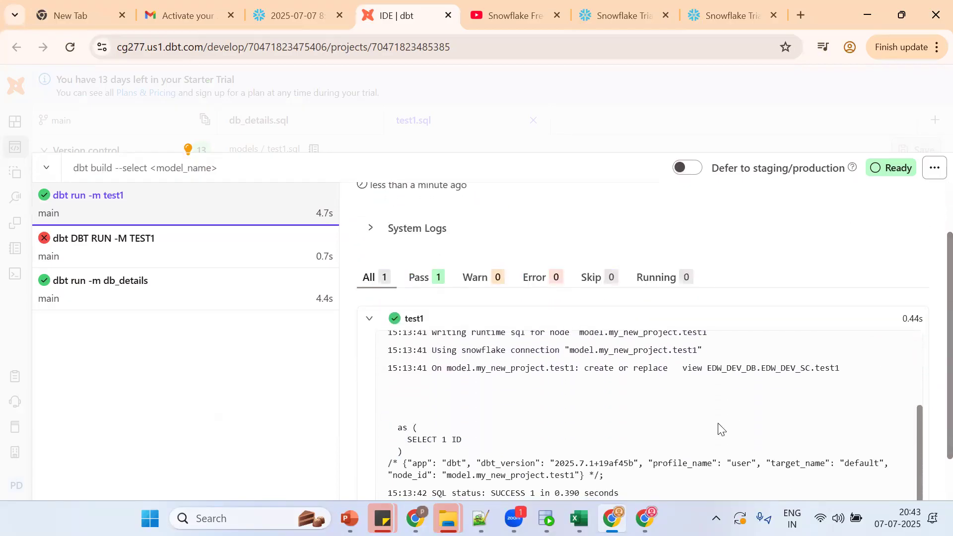
double_click(652, 367)
double_click(720, 368)
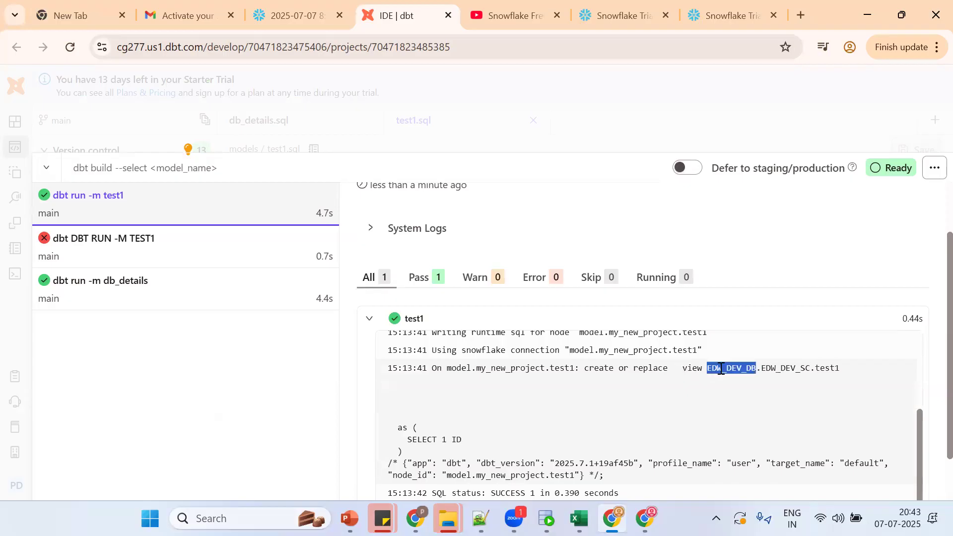
double_click(786, 368)
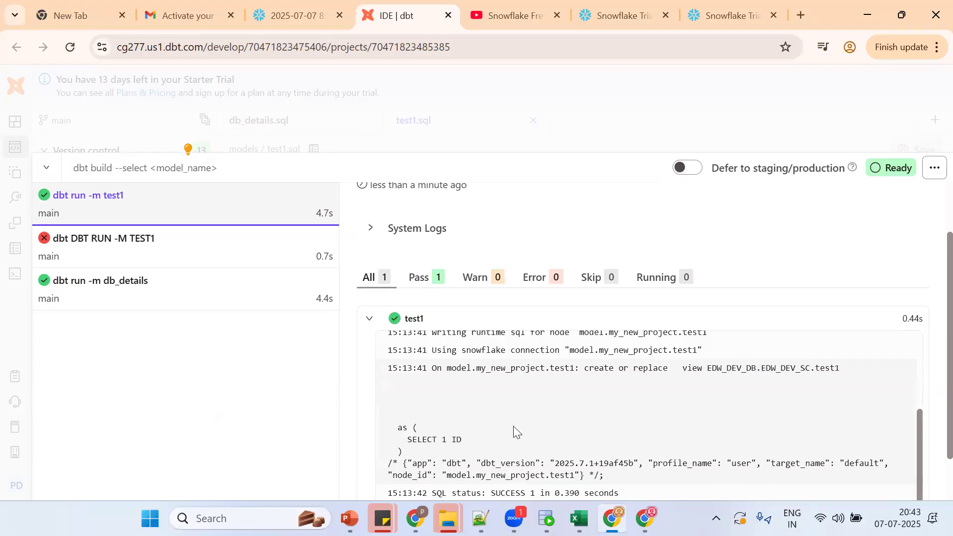
left_click_drag(404, 438, 486, 451)
left_click(605, 383)
Step: Set the Snowflake worksheet context to EDW_DEV_DB.EDW_DEV_SC
left_click(328, 11)
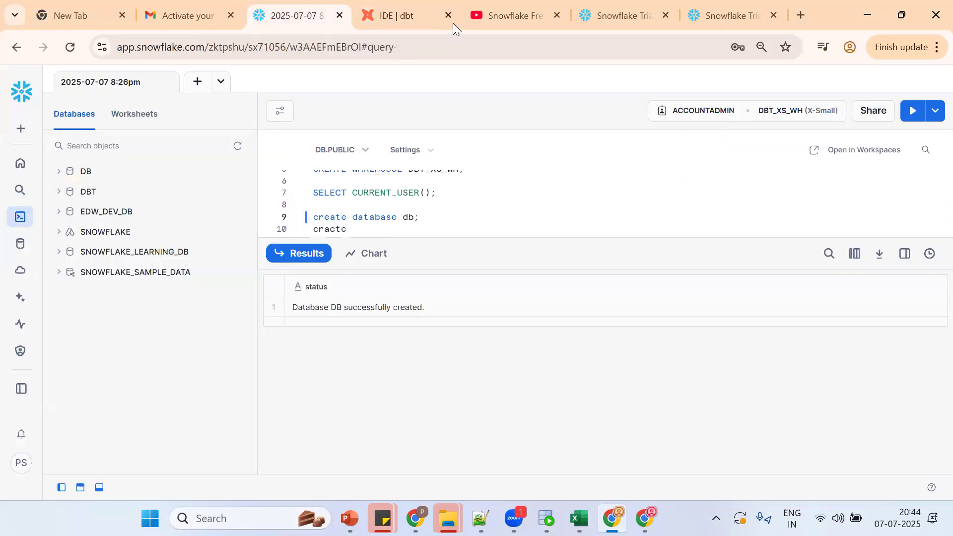
left_click(332, 149)
left_click(350, 216)
left_click(540, 241)
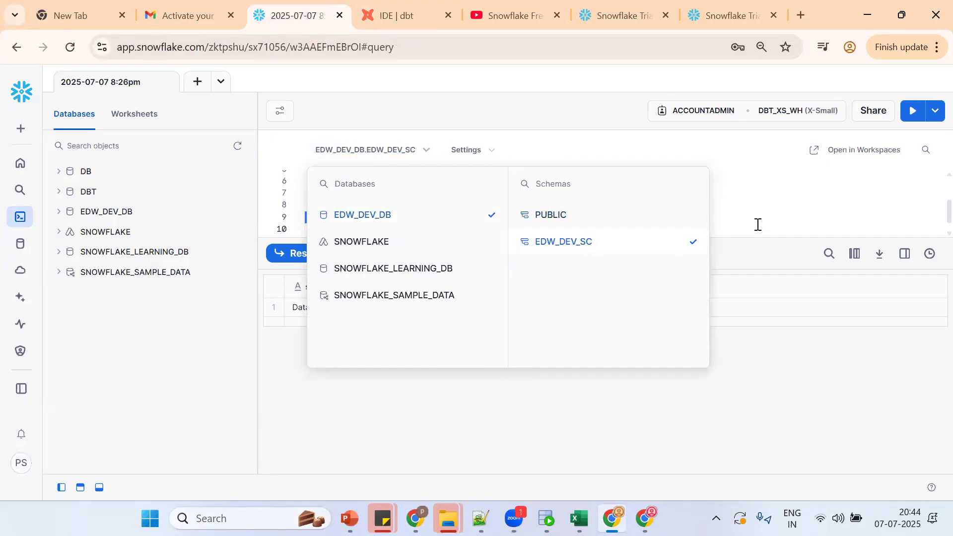
left_click(758, 224)
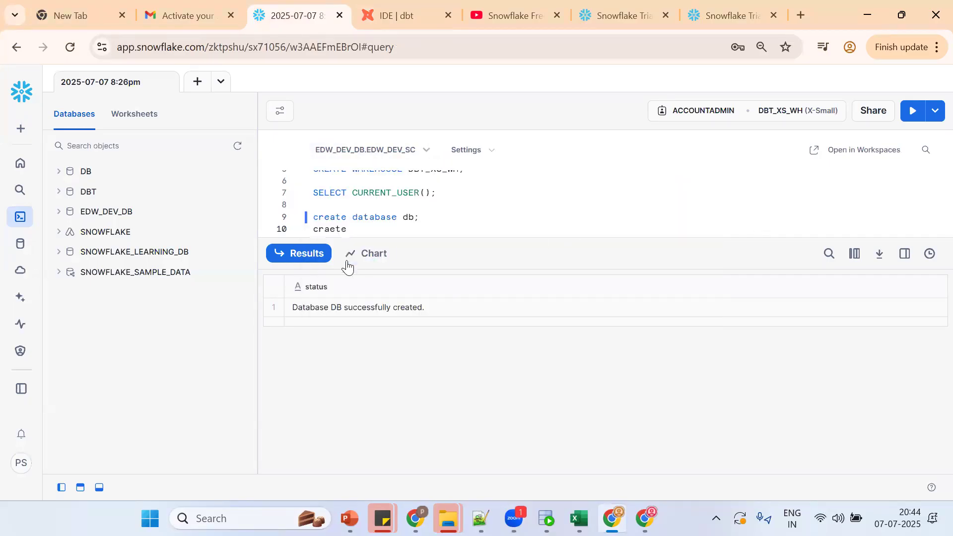
Step: Run SHOW VIEWS; and check the is_secure and is_materialized values for DB_DETAILS and TEST1
left_click_drag(414, 240, 421, 345)
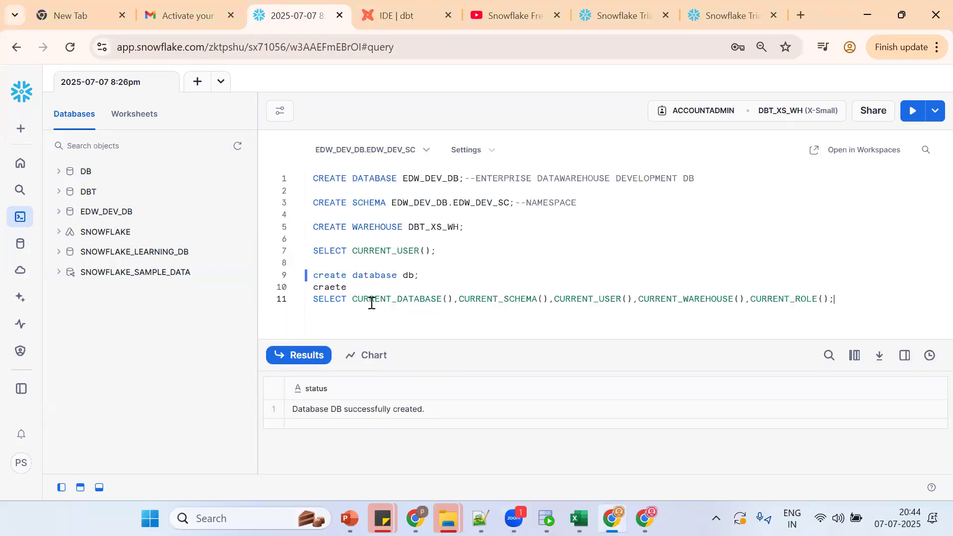
key("Return")
key("Return")
key("Return")
type("SHOW VIEW")
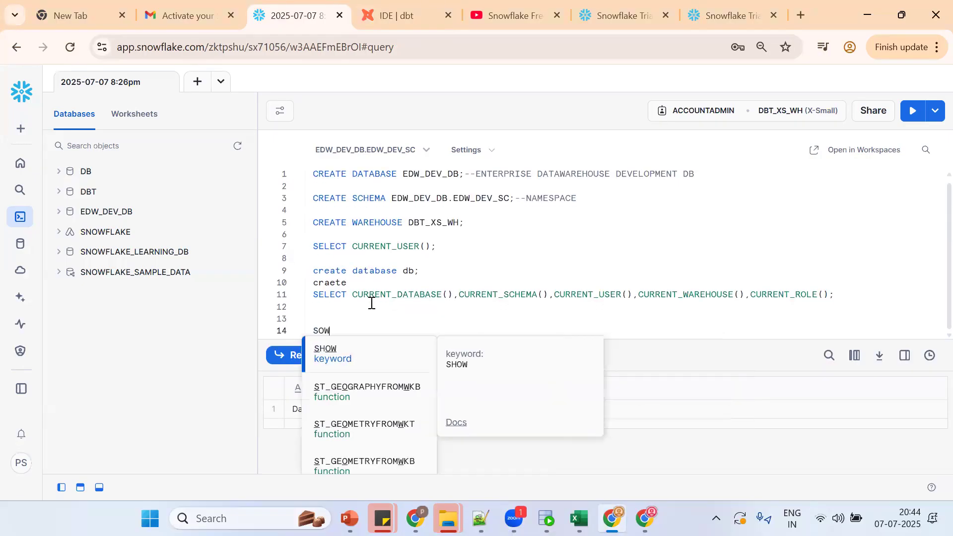
type("S")
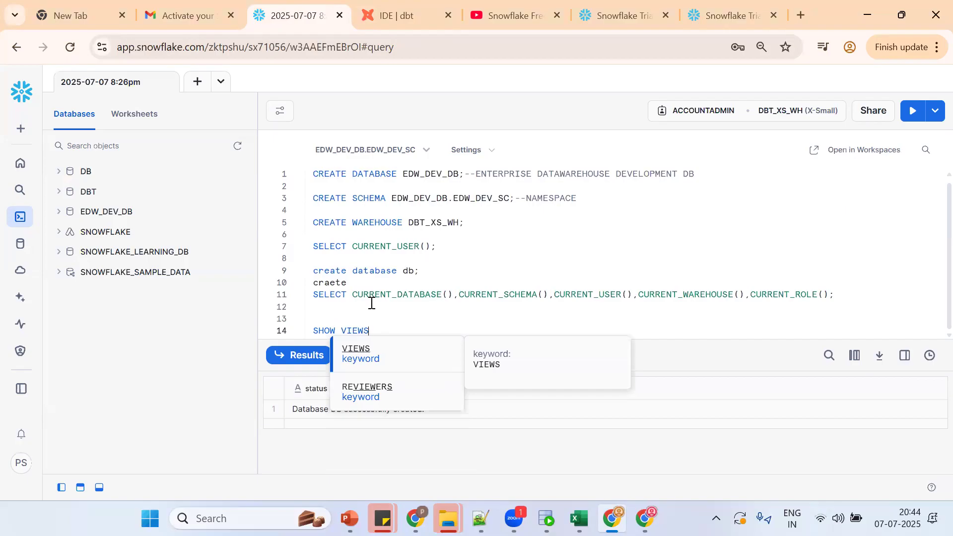
type(";")
key("ctrl+Return")
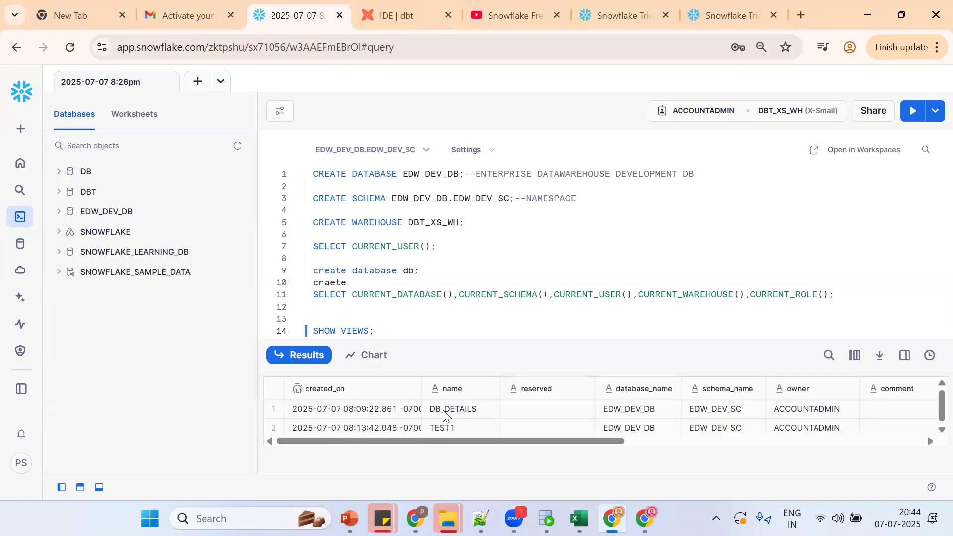
left_click_drag(409, 440, 697, 446)
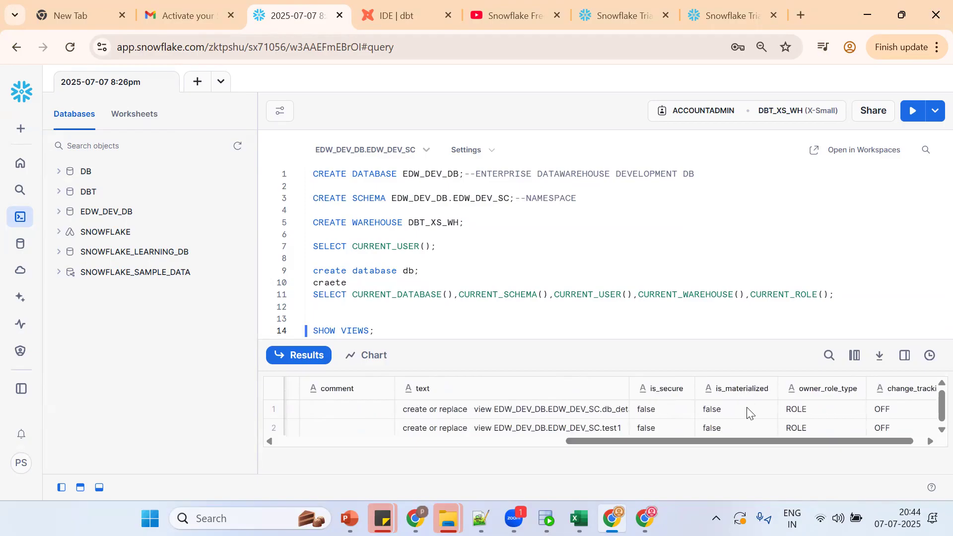
left_click(692, 407)
left_click(729, 408)
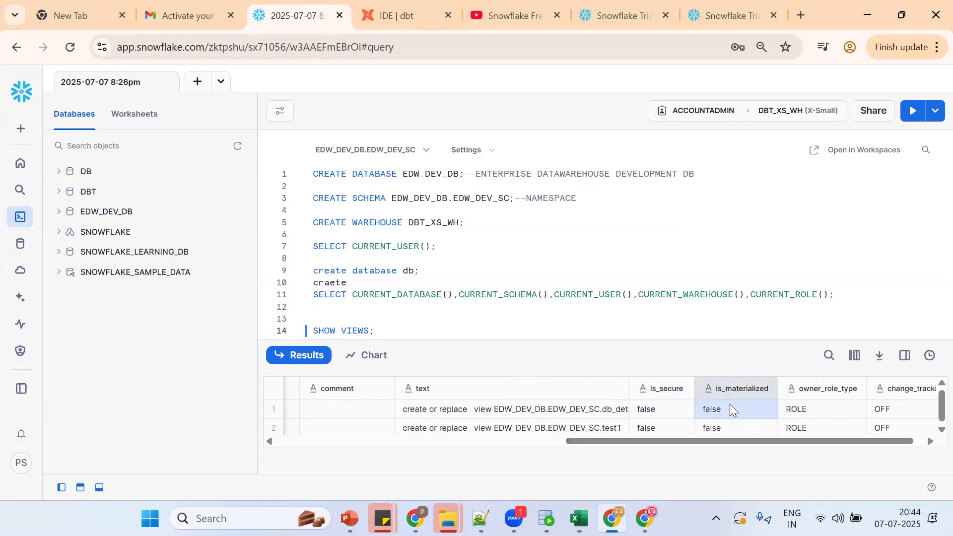
left_click(430, 330)
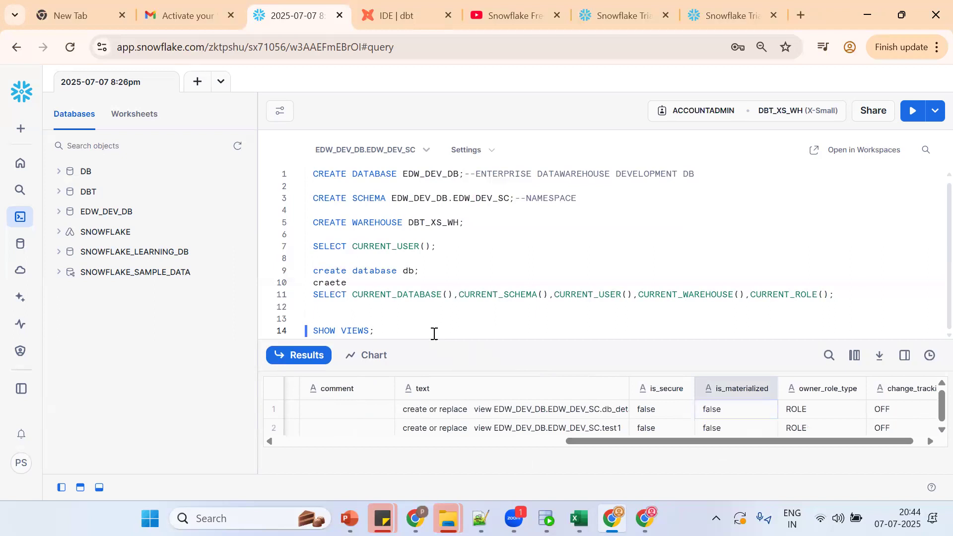
Step: Type the notes 'NORMAL - NON MATERIALIZED VIEW' and 'NORMAL' below SHOW VIEWS
key("Return")
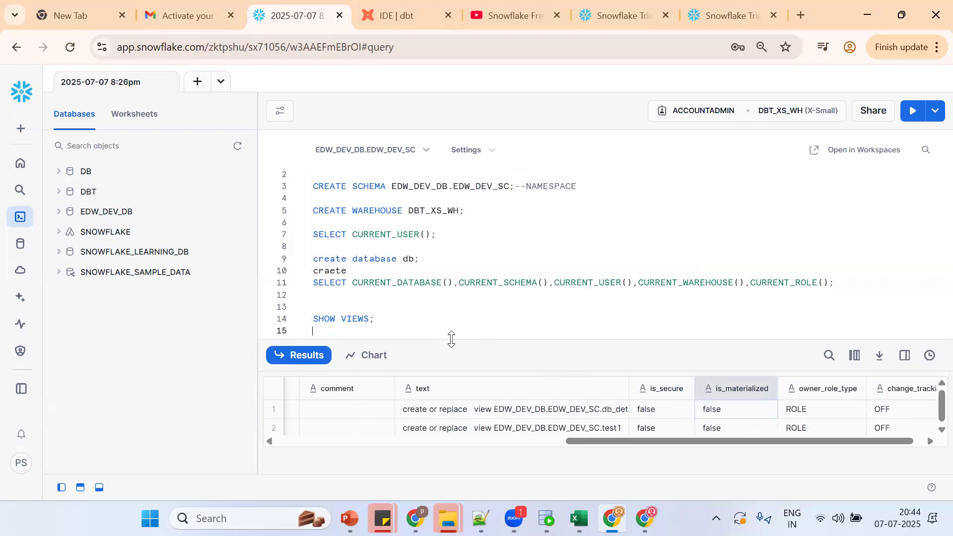
type("NORMAL - NON MATER")
left_click(439, 350)
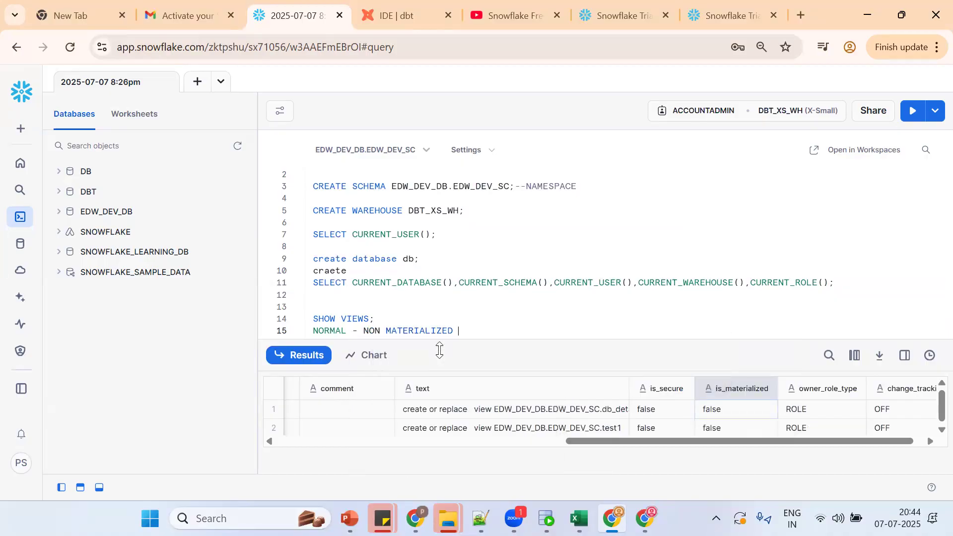
type("VIEW;")
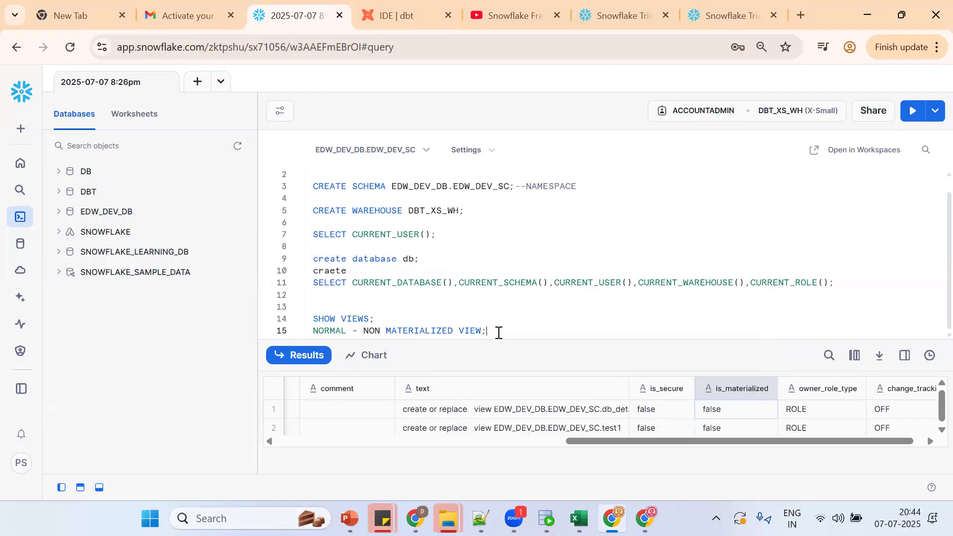
key("Return")
type("NORMAL")
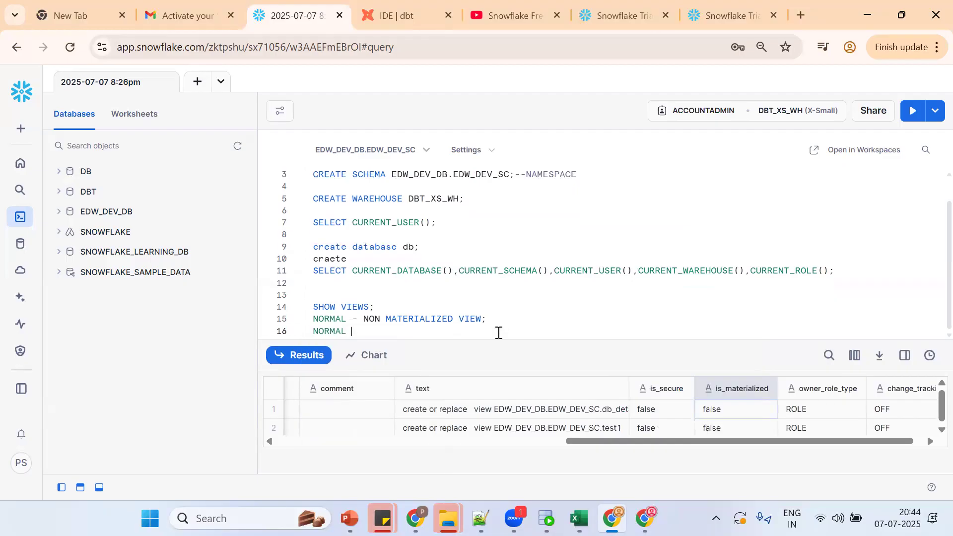
Step: Add the lines MATERIALIZED VIEW, SECURE and TEMPORARY ; to the view-kind notes
key("Return")
type("MATER")
left_click(405, 347)
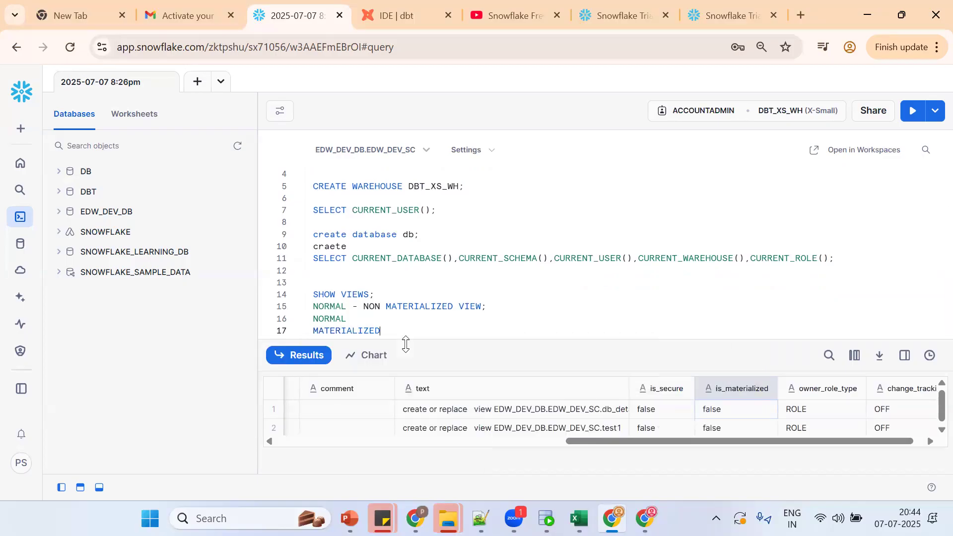
type("VIEW")
key("Return")
type("SECURE")
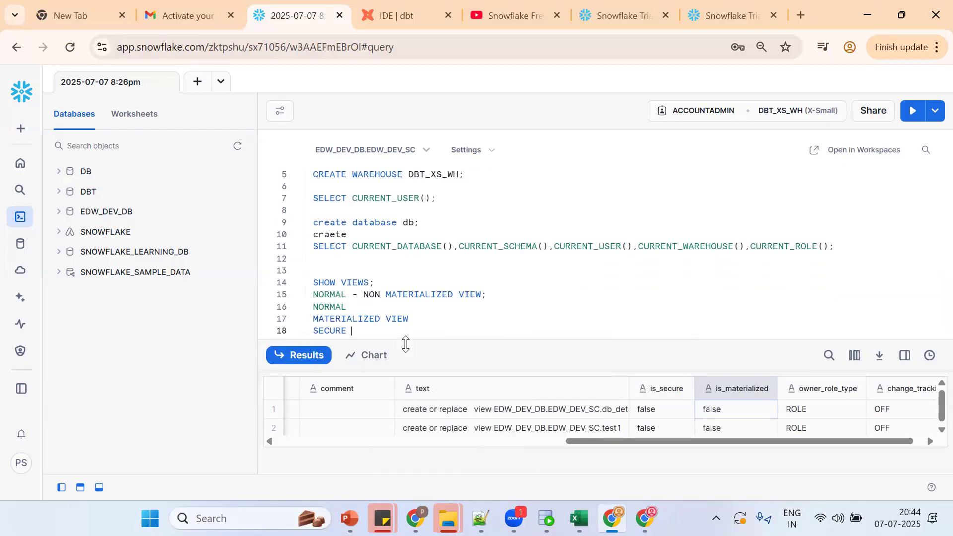
key("Return")
type("TEMPRO")
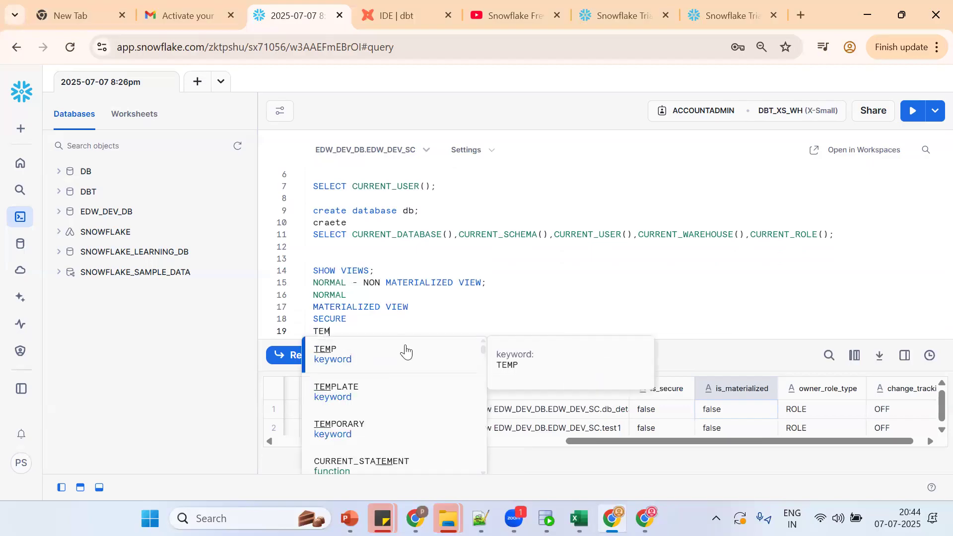
key("BackSpace")
key("BackSpace")
type("ORAR")
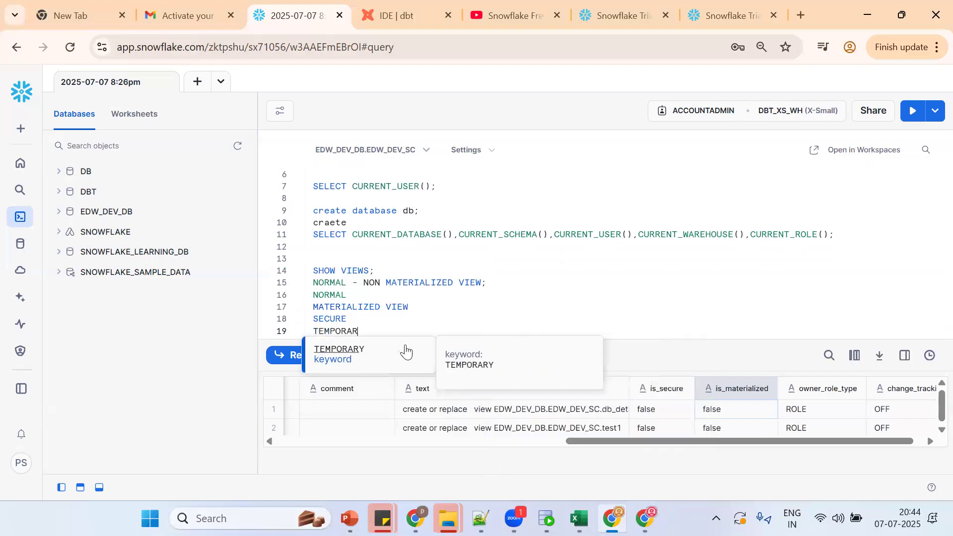
type("Y ;")
key("Return")
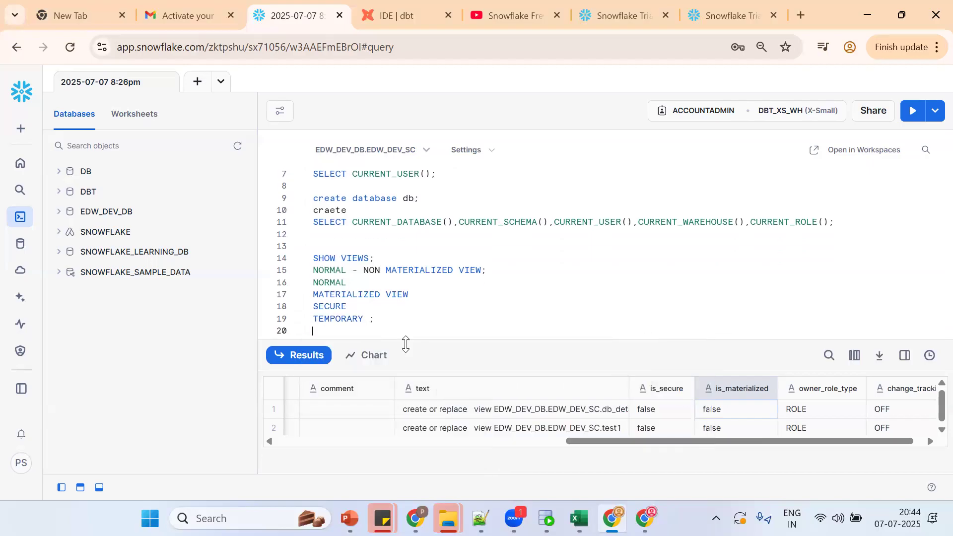
Step: Append 'VIEW/TABLE/INCMRMETAL/EPHMERAL ALIAS' to the end of the new 206 notes
left_click(480, 518)
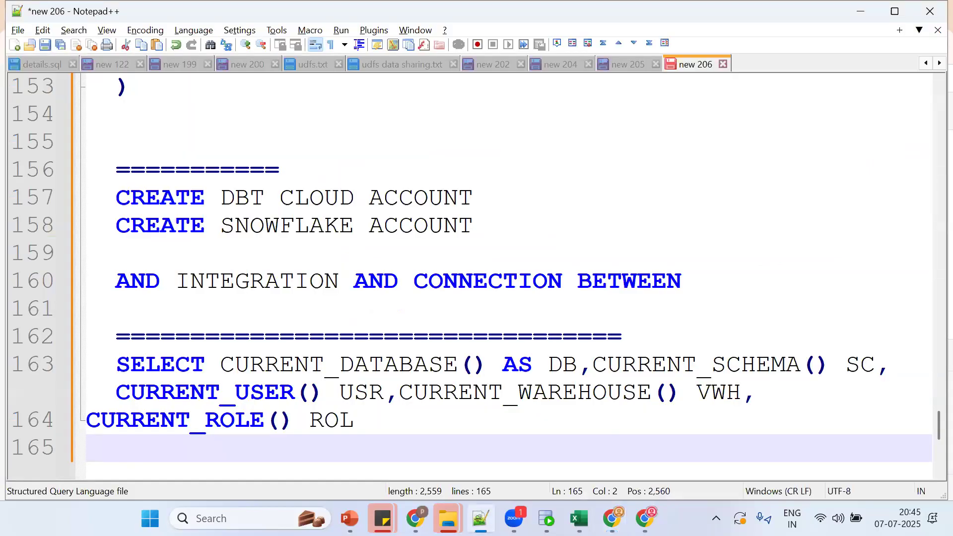
key("Return")
key("Return")
type("V")
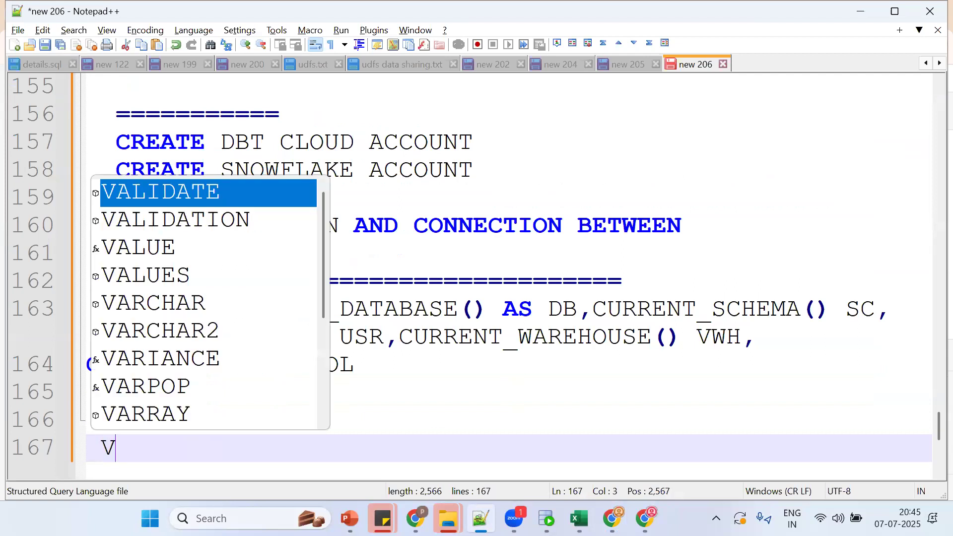
type("IEW/TAB")
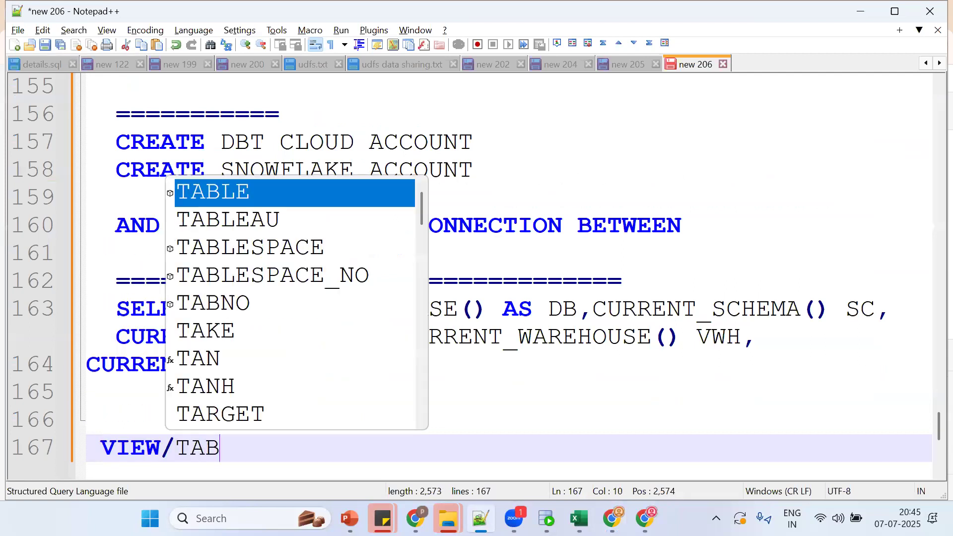
type("LE/INCM")
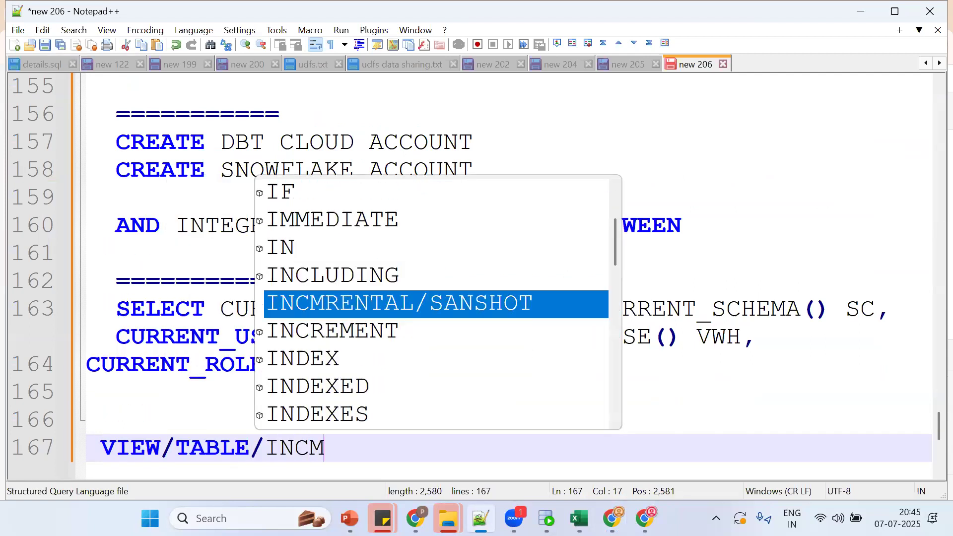
type("RMETAL/EPH")
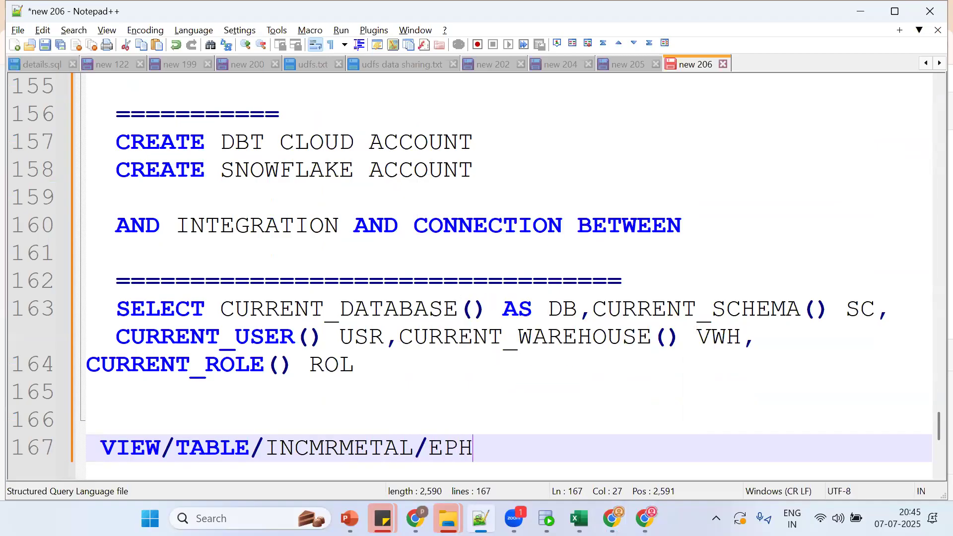
type("MERAL ALAI")
key("BackSpace")
key("BackSpace")
type("IAS")
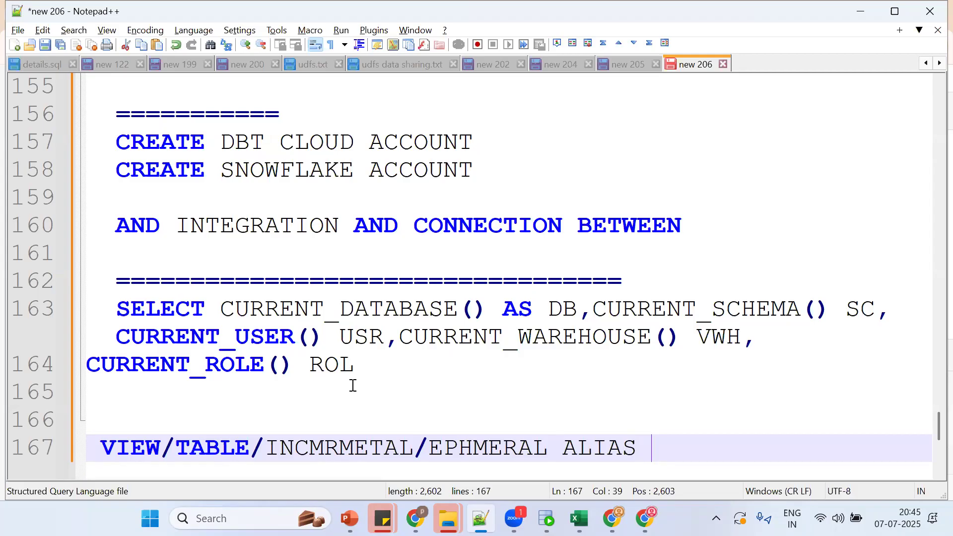
double_click(212, 446)
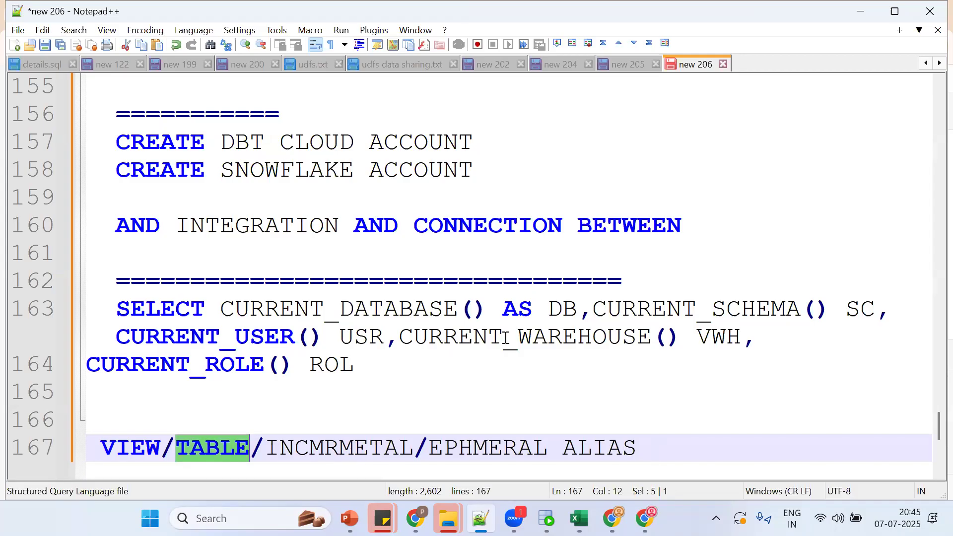